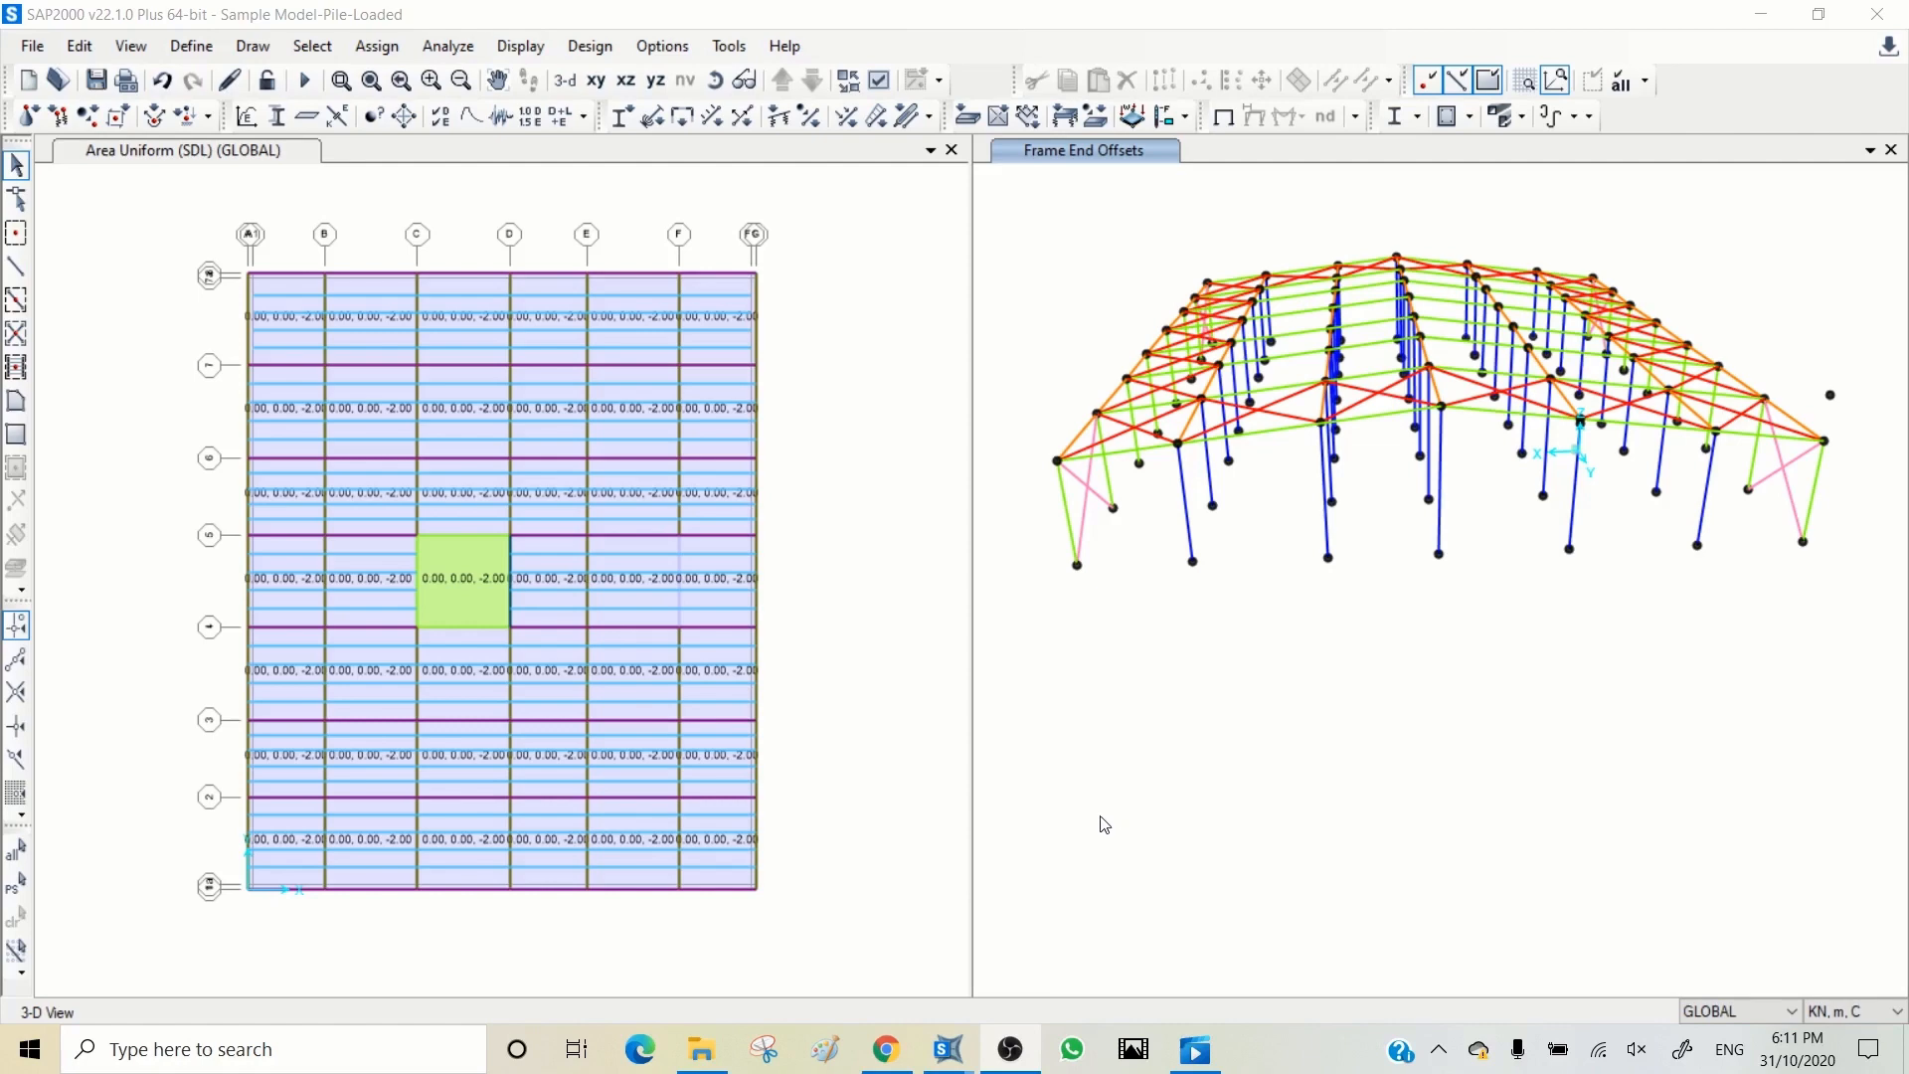
Step: Switch to the P-Delta model window and display the frame span loading forces with values for the DEAD load pattern
{"action": "mouse_move", "coordinate": [942, 1062]}
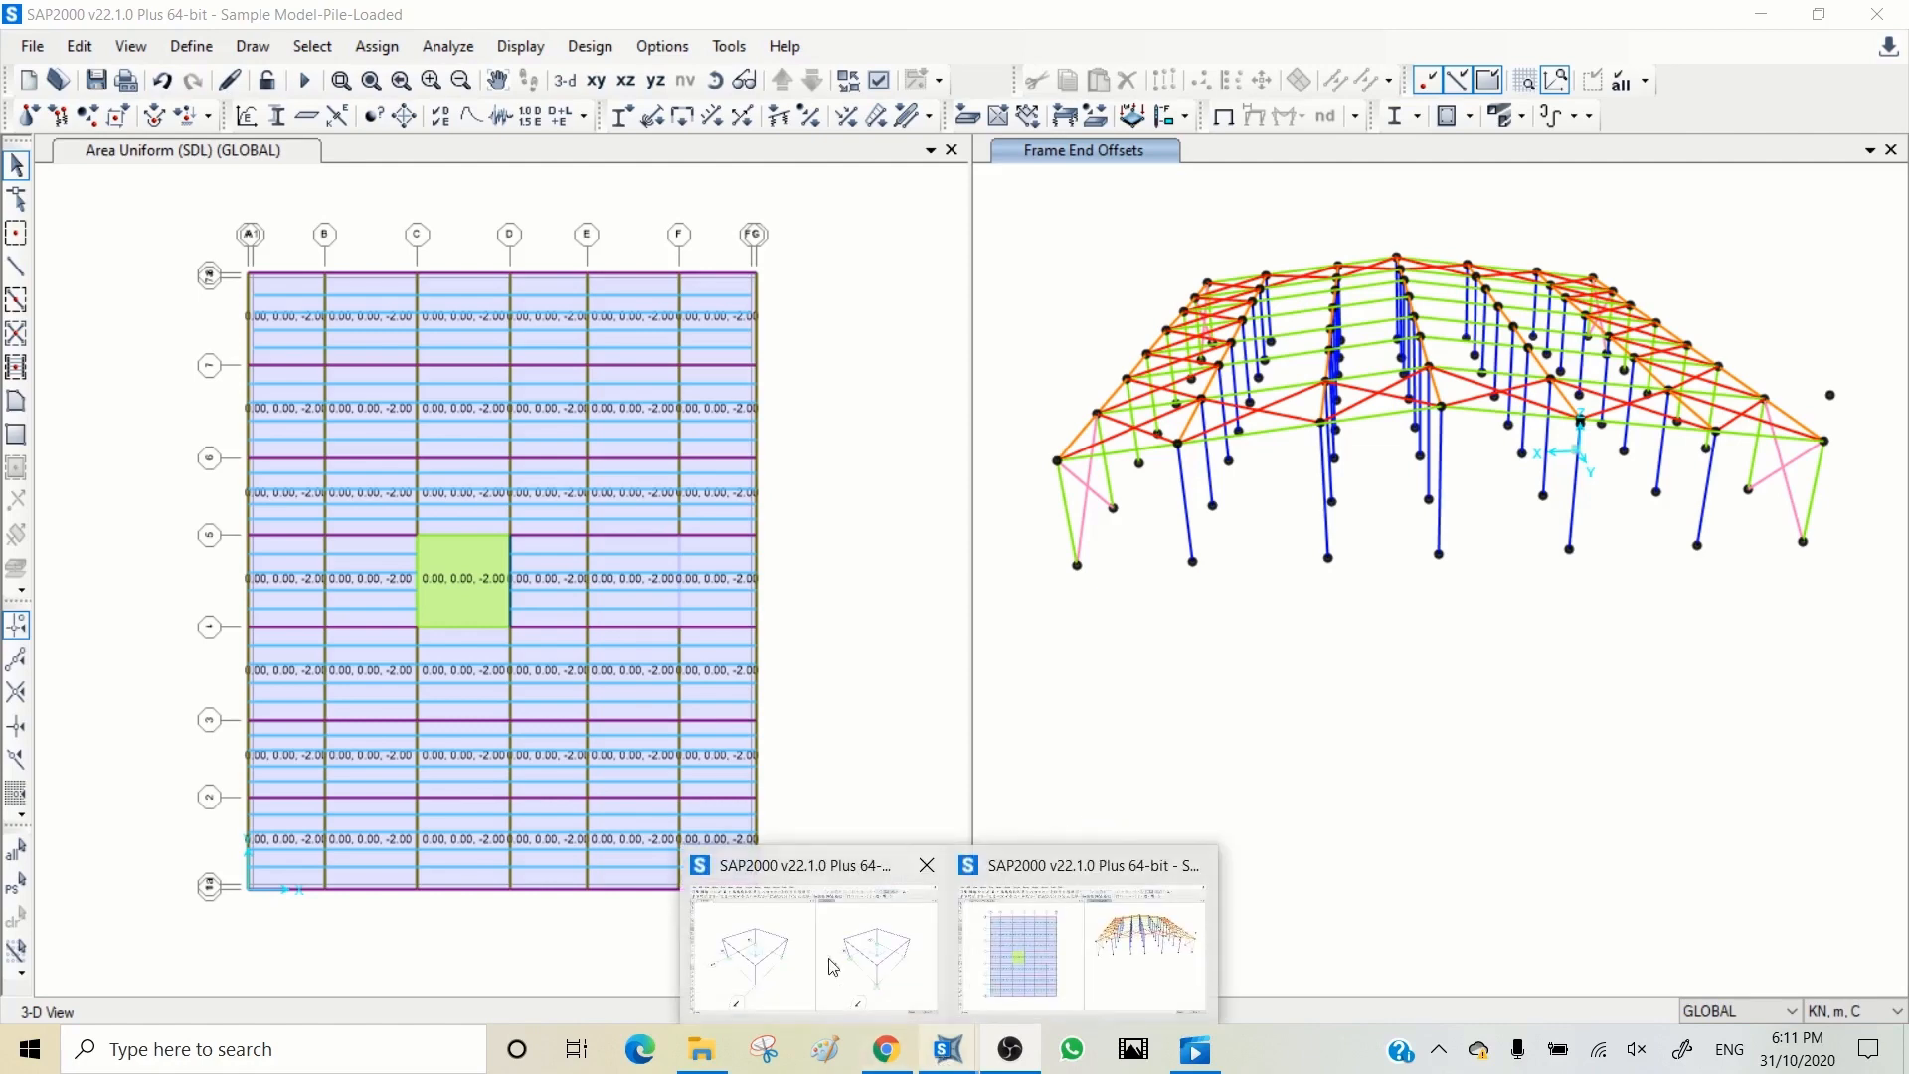
{"action": "left_click", "coordinate": [822, 955]}
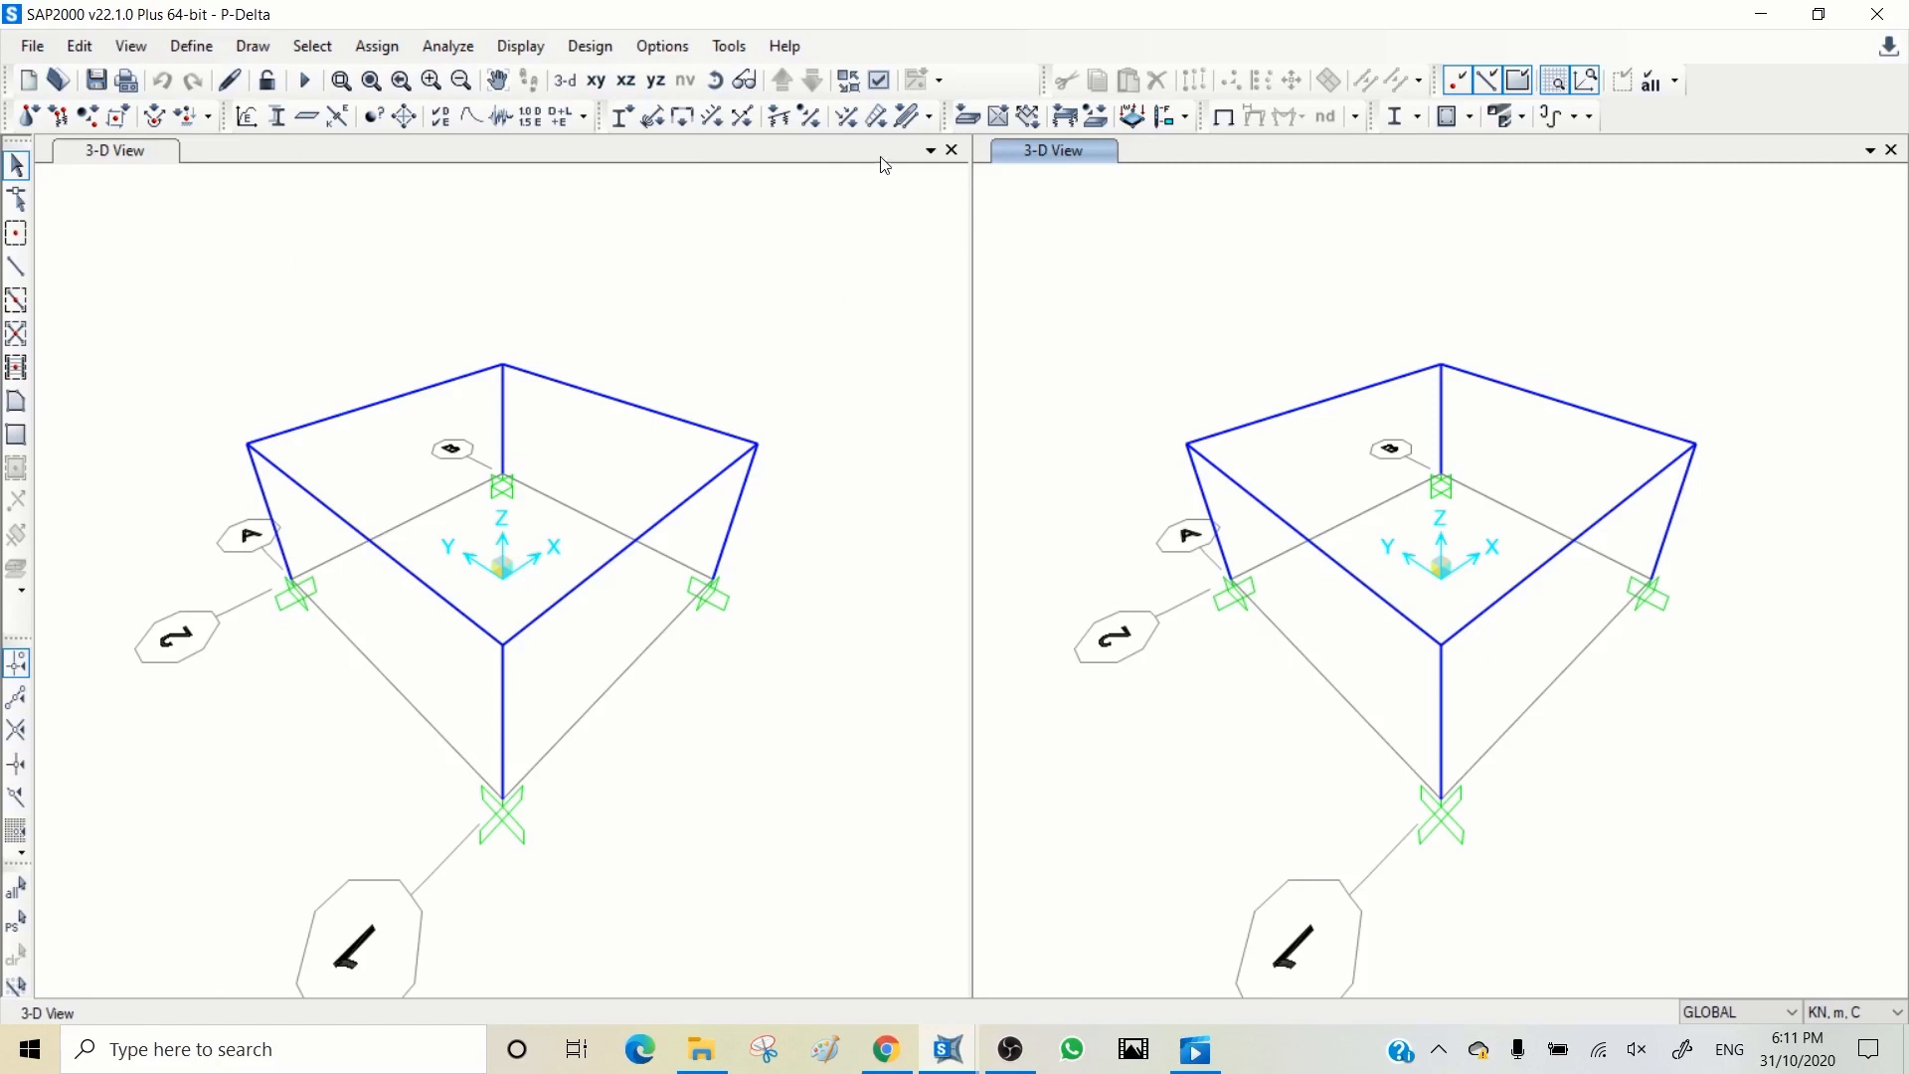
{"action": "left_click", "coordinate": [515, 48]}
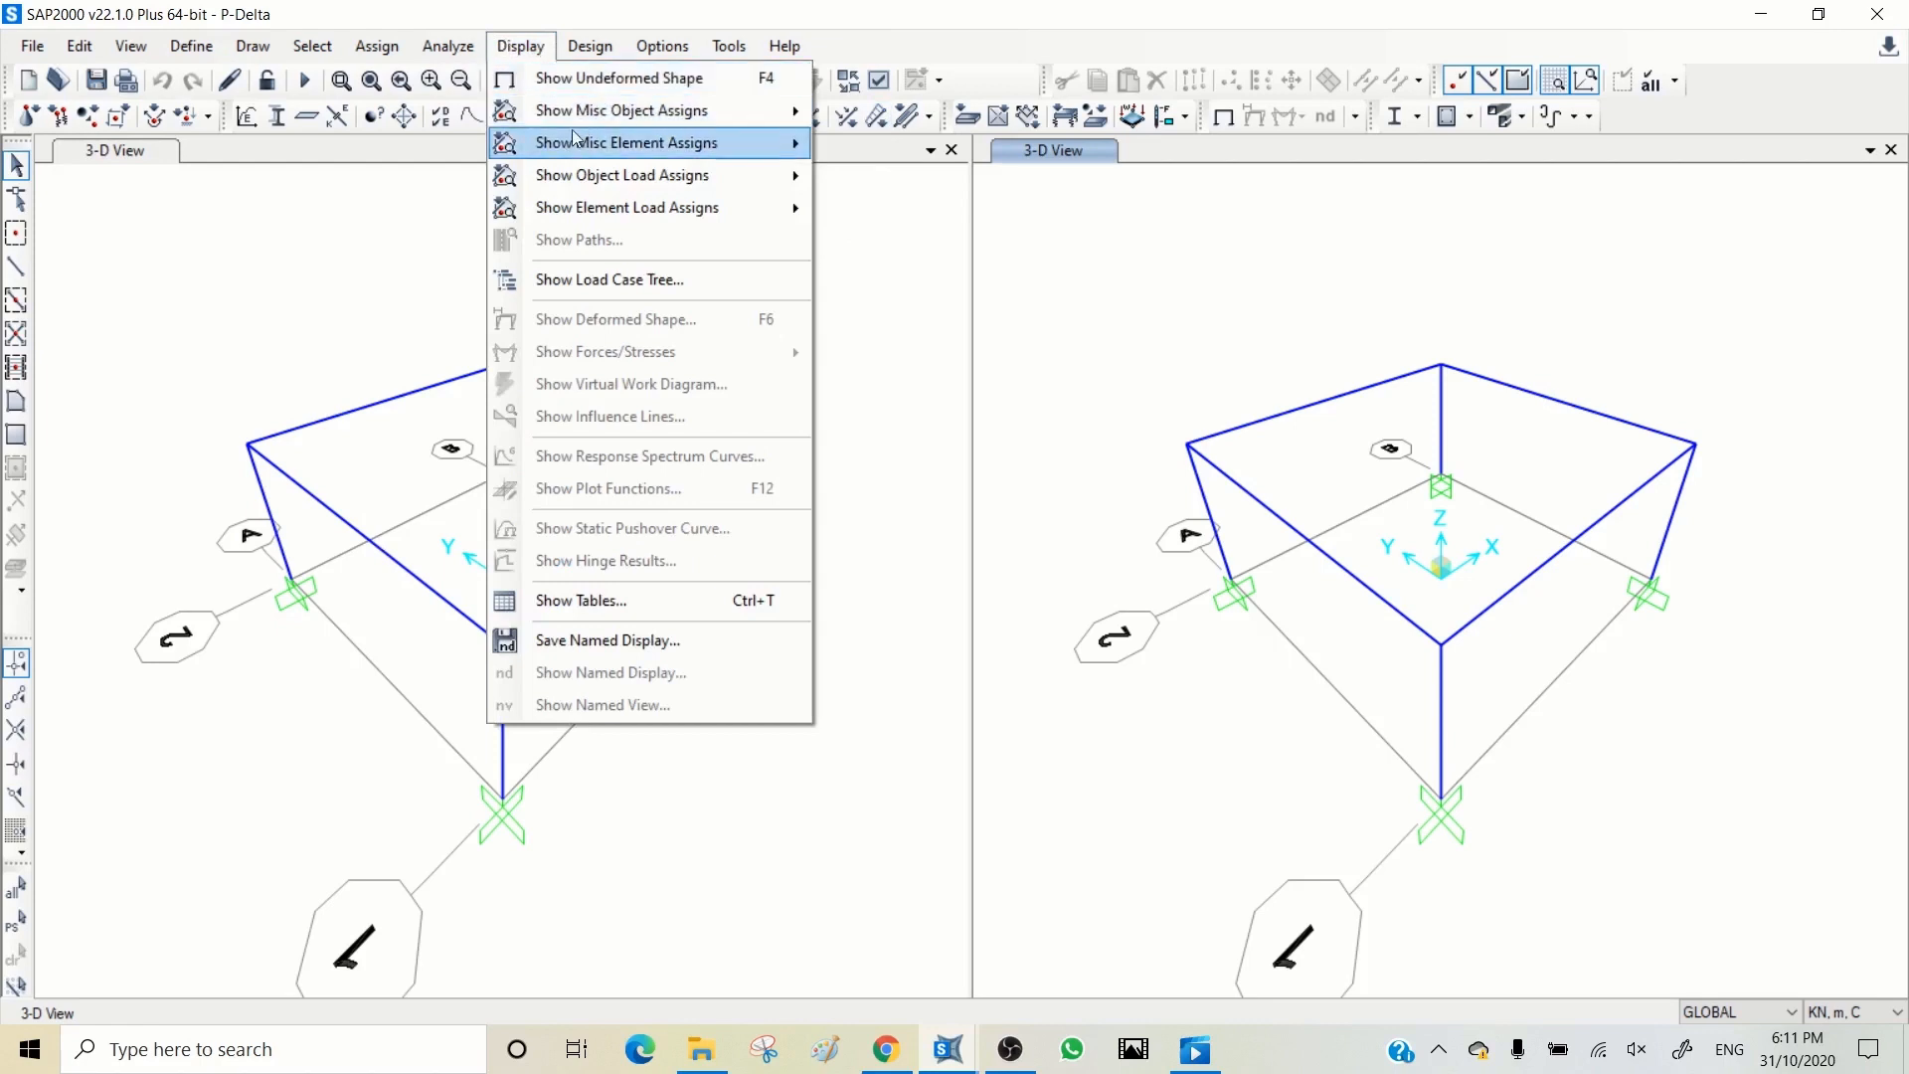
{"action": "mouse_move", "coordinate": [571, 145]}
{"action": "mouse_move", "coordinate": [596, 175]}
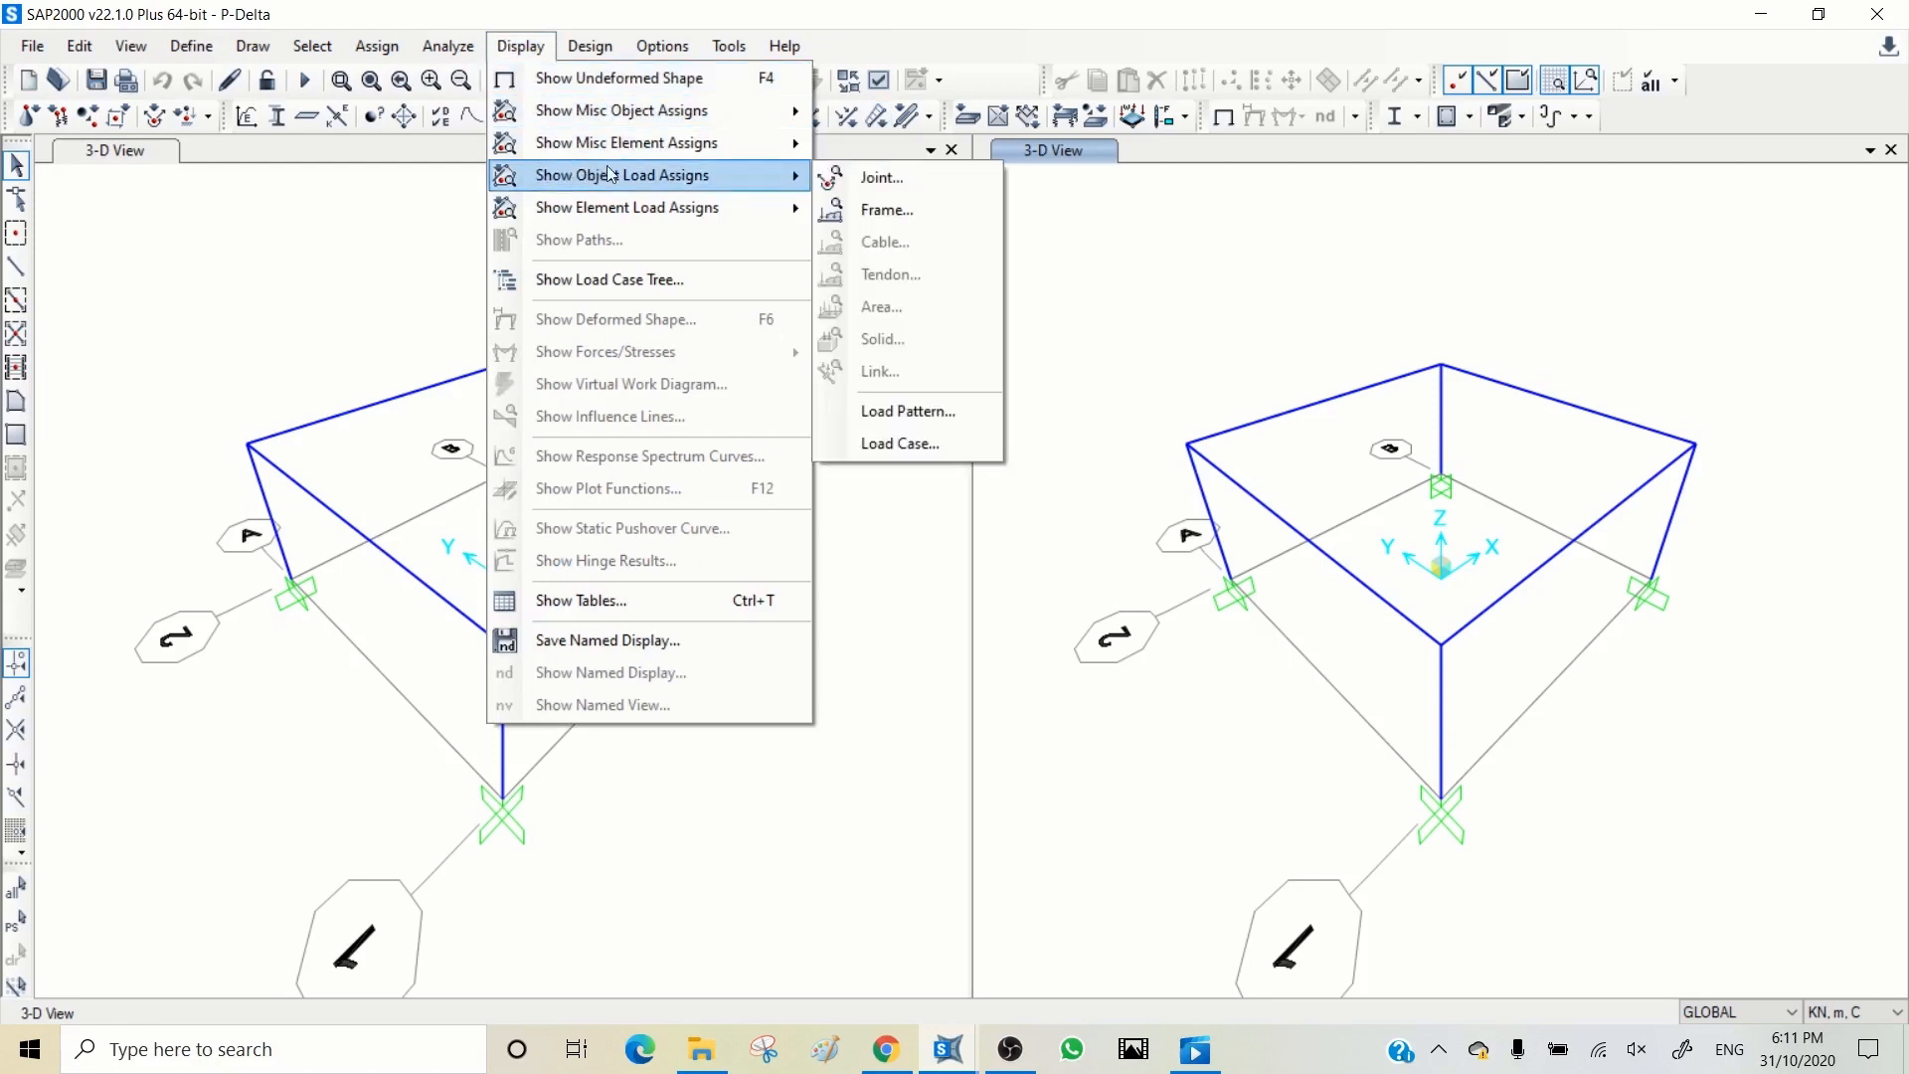
{"action": "left_click", "coordinate": [887, 210]}
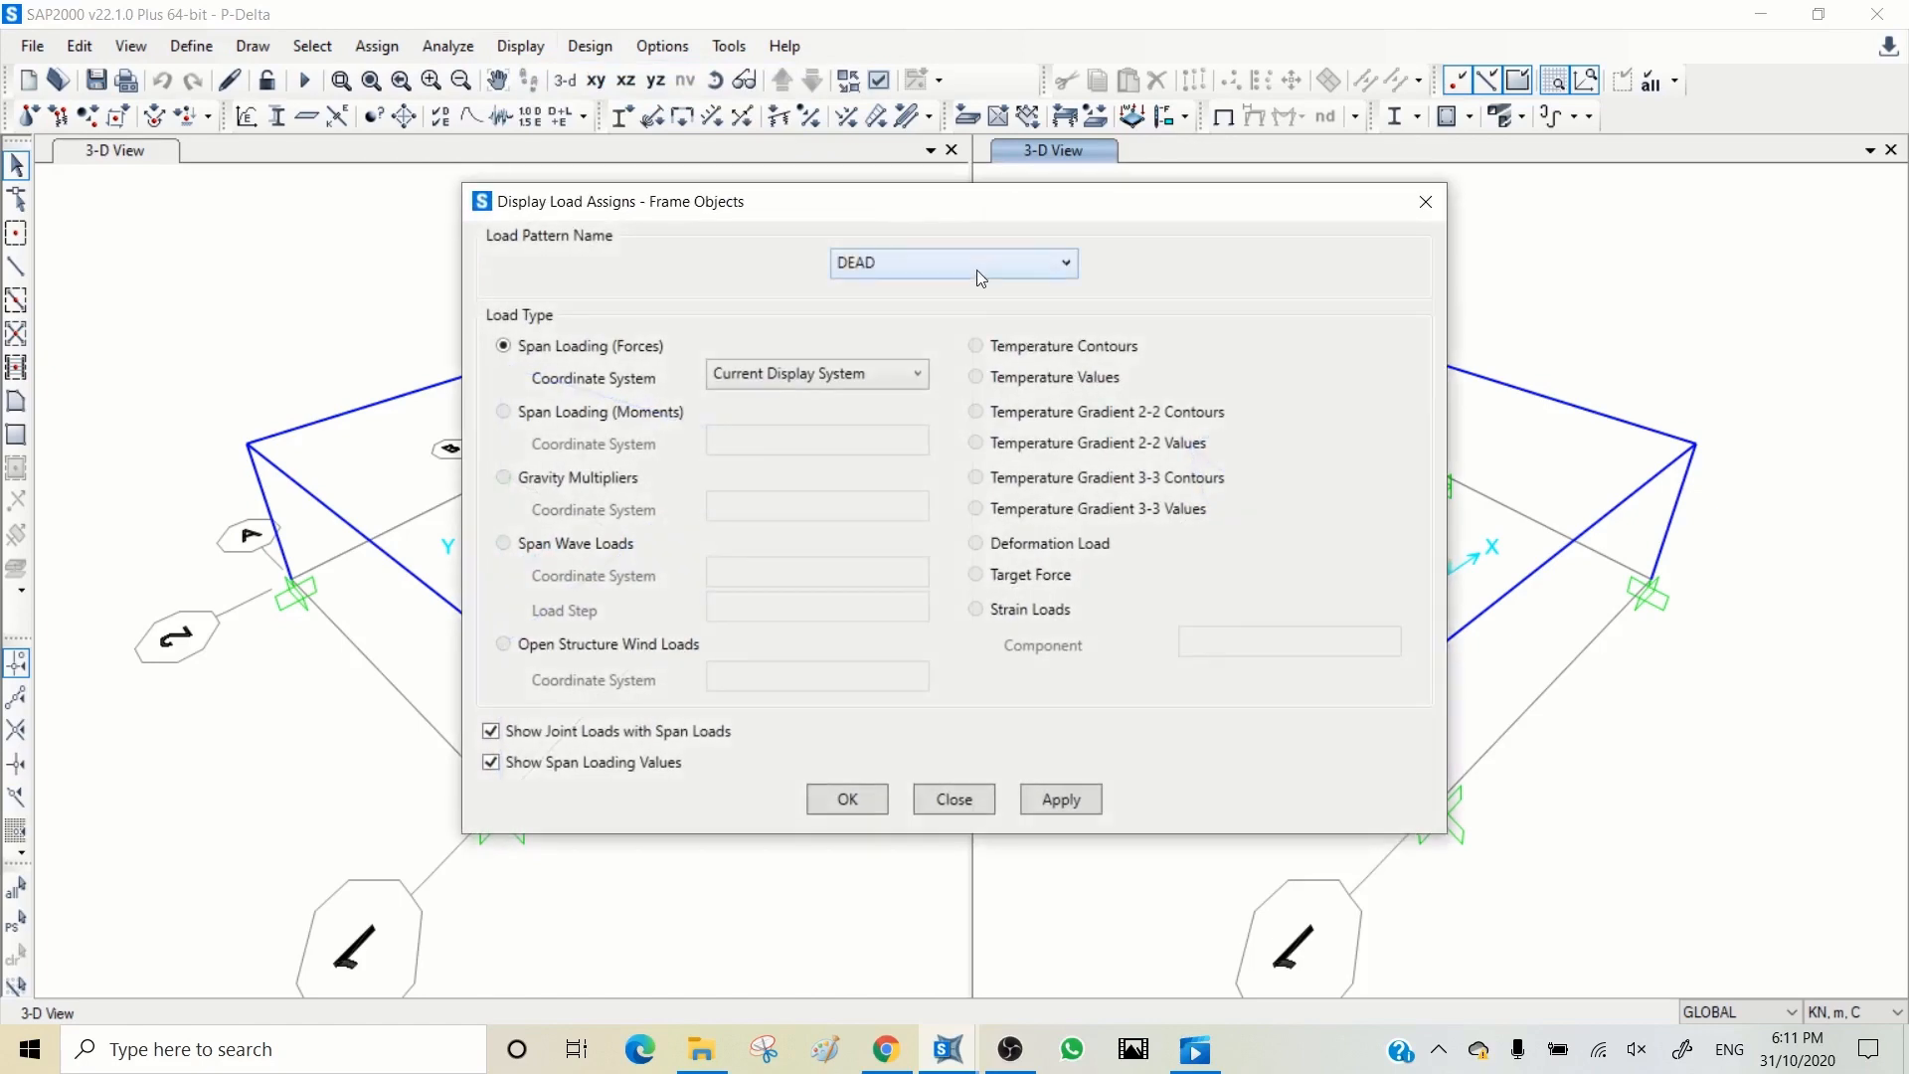
{"action": "left_click", "coordinate": [1054, 798]}
{"action": "left_click_drag", "start_coordinate": [1029, 201], "coordinate": [696, 182]}
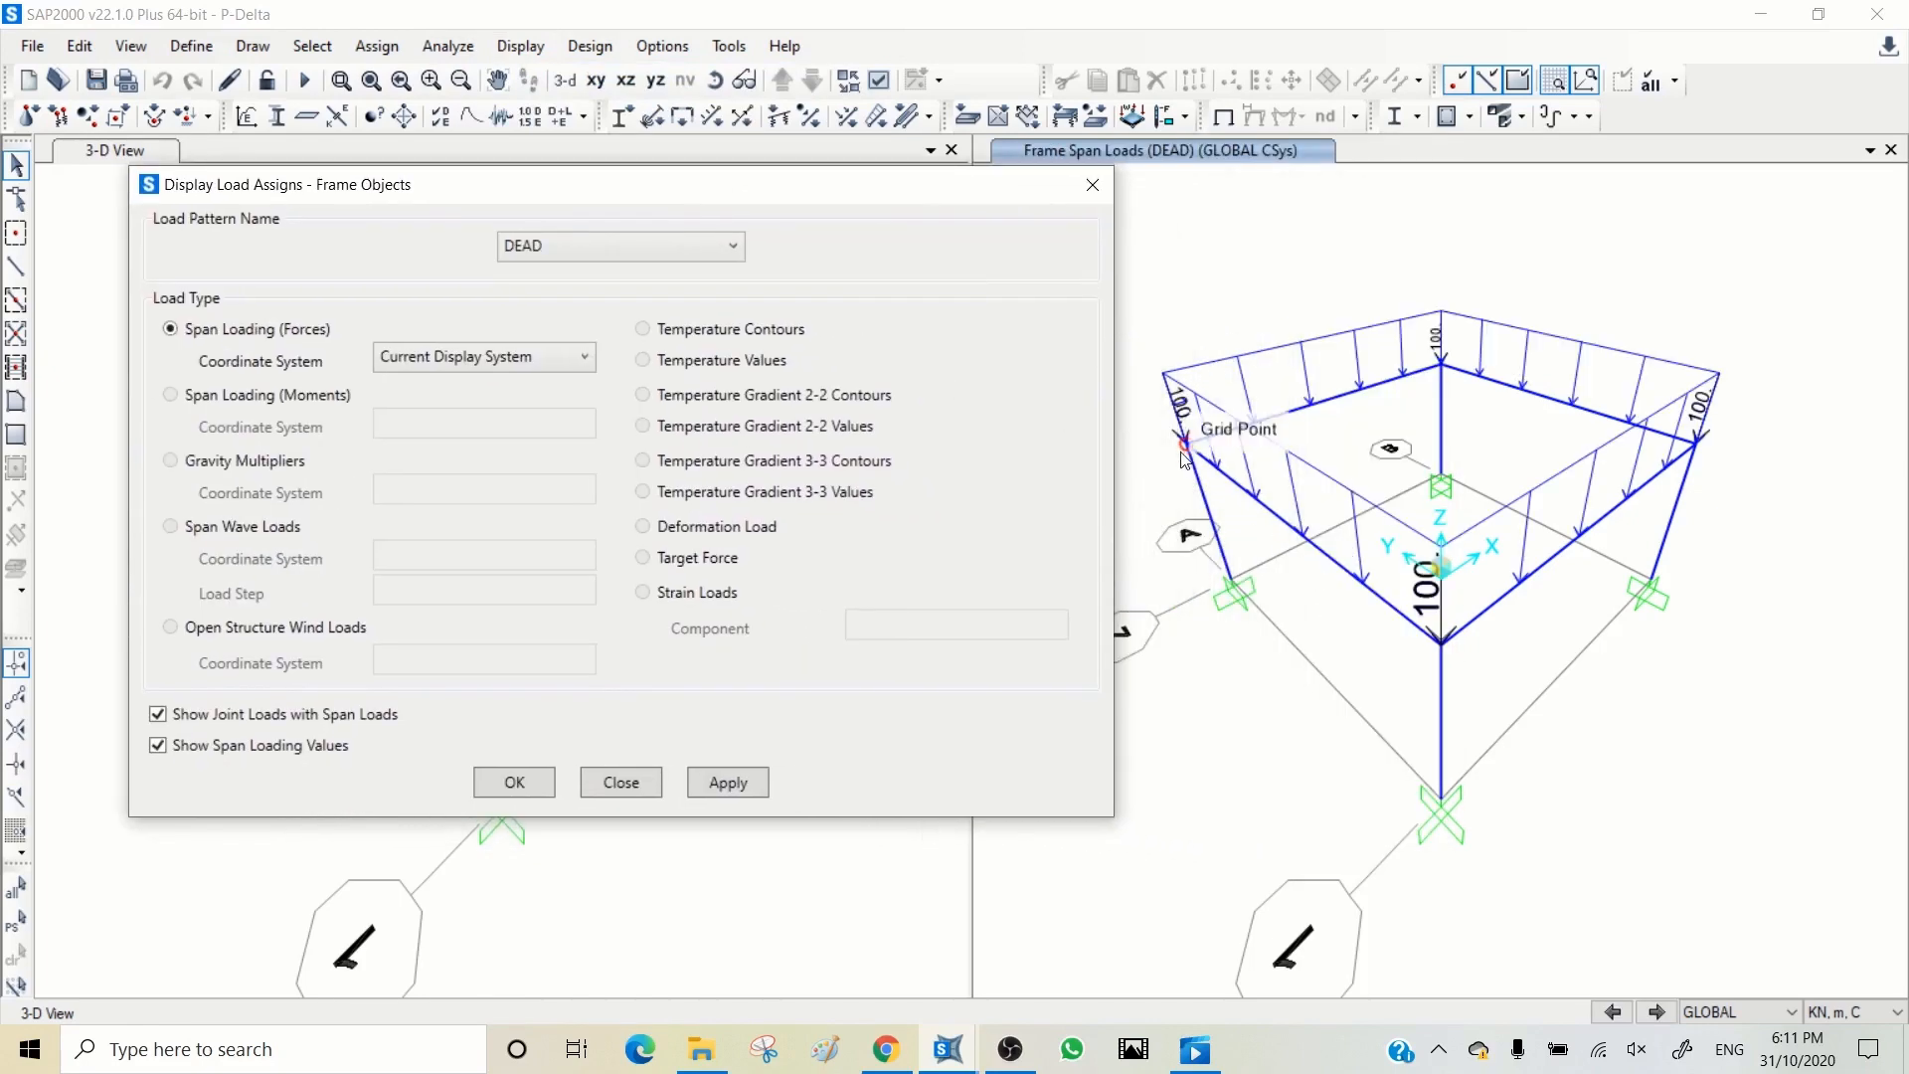
Step: Inspect the loads assigned to the rear roof beam between the left and back corners, leaving them unchanged
{"action": "left_click", "coordinate": [1372, 396]}
{"action": "right_click", "coordinate": [1373, 396]}
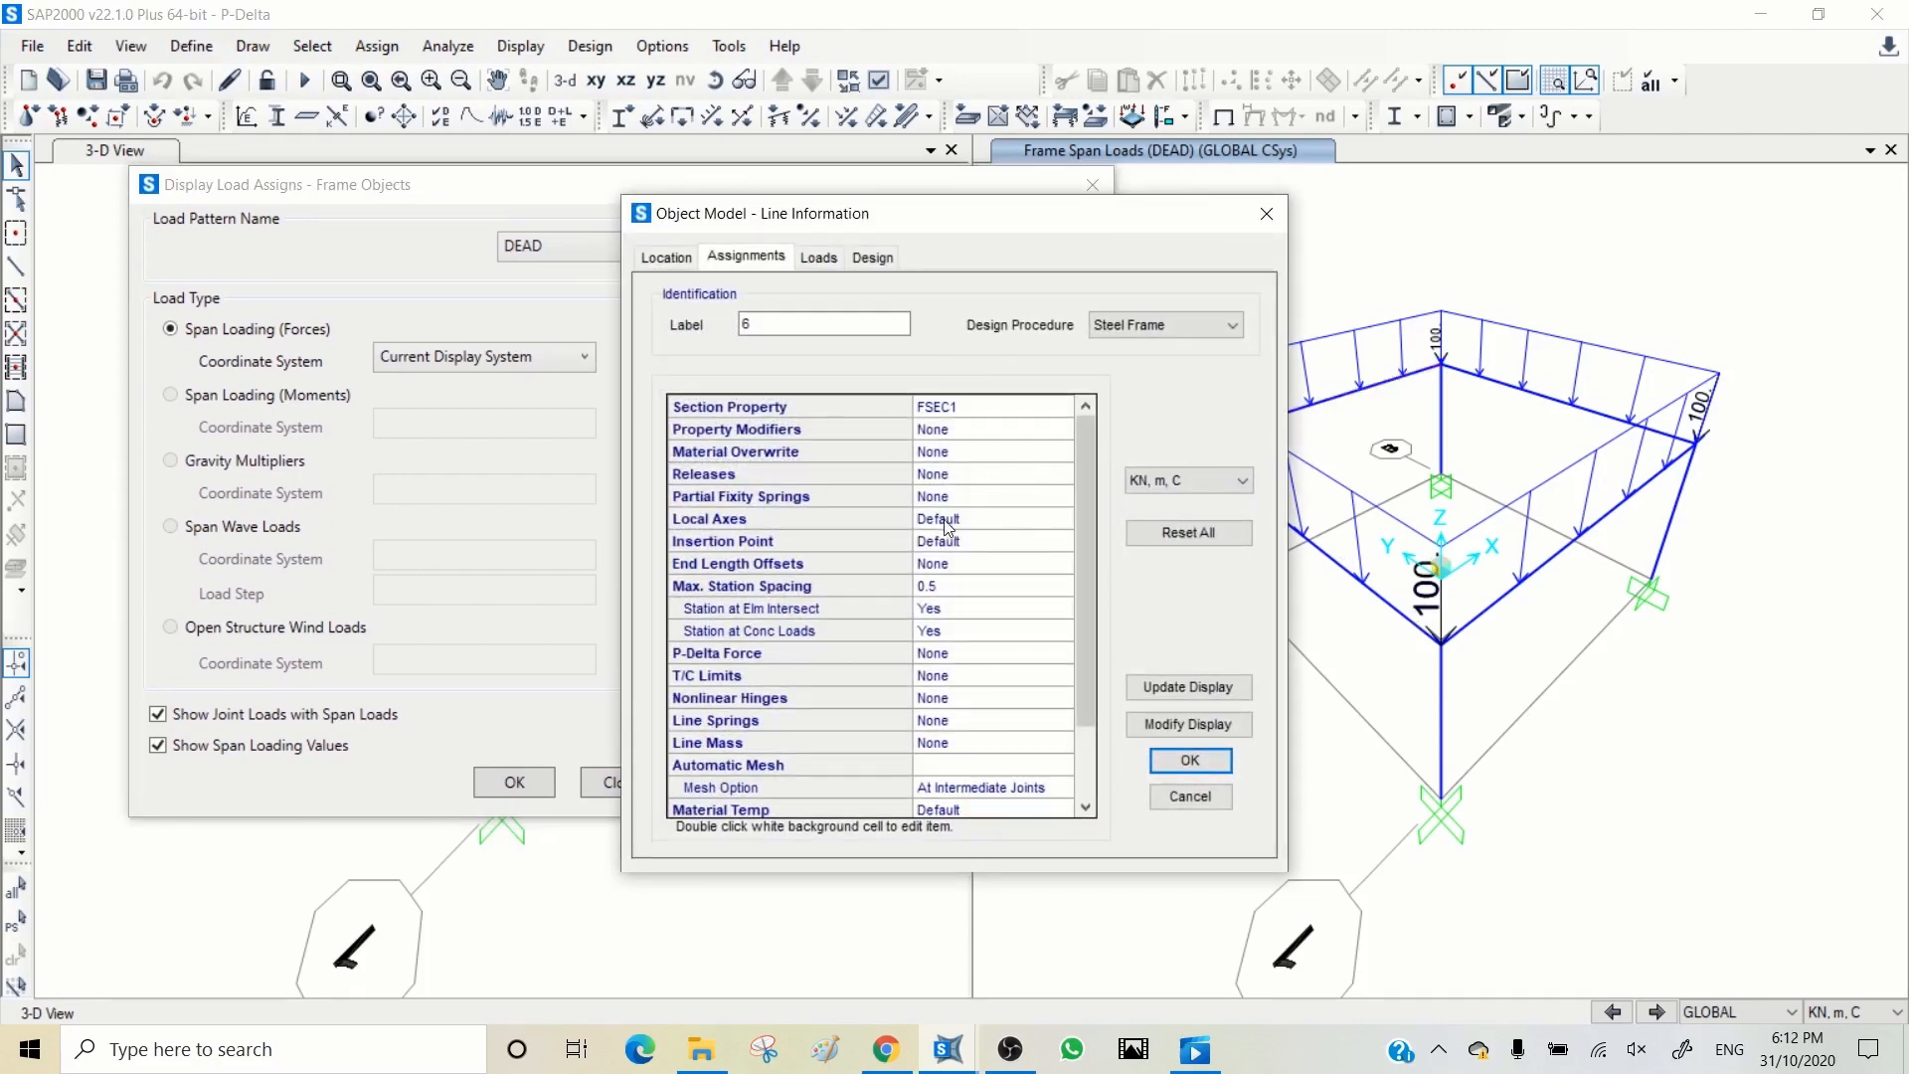
{"action": "left_click", "coordinate": [816, 258]}
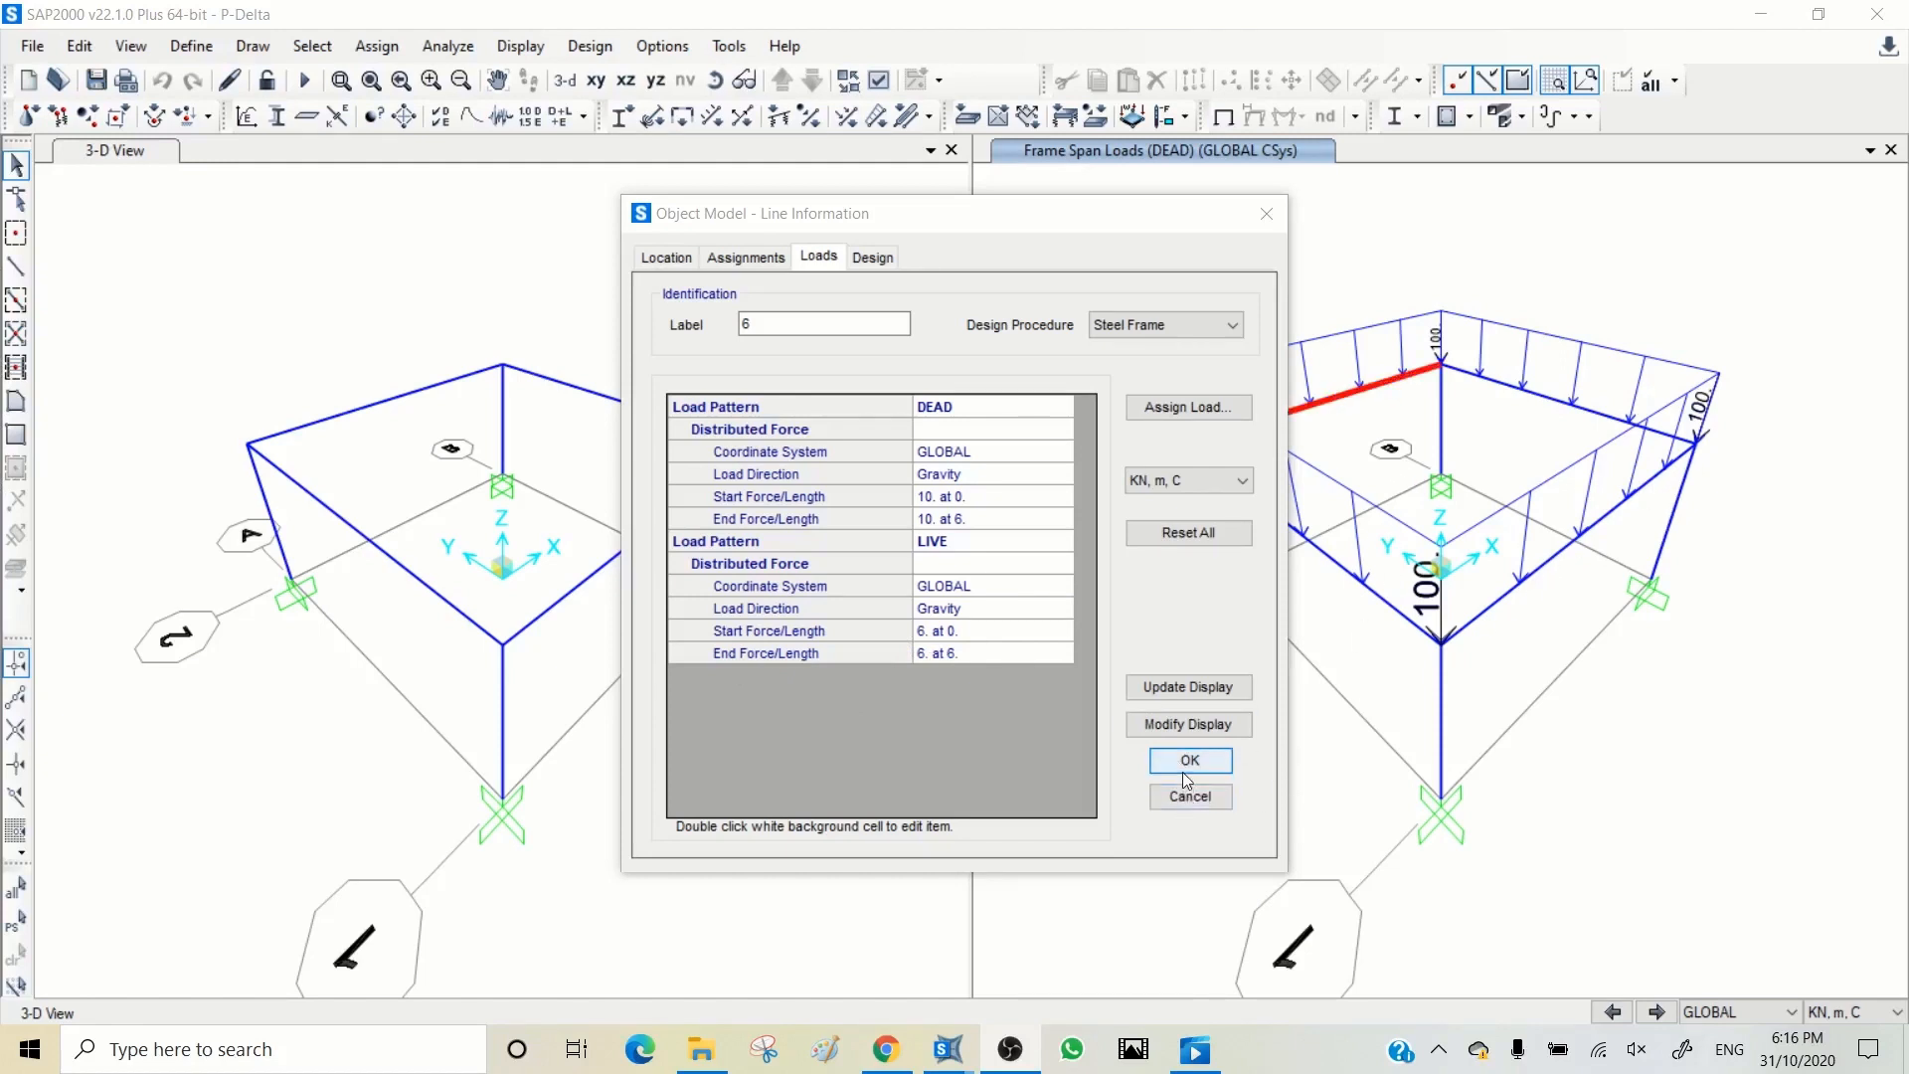
{"action": "left_click", "coordinate": [1189, 797]}
Step: Review the LIVE and EQx frame loads and the loads assigned to the front top corner joint
{"action": "left_click", "coordinate": [1656, 1012]}
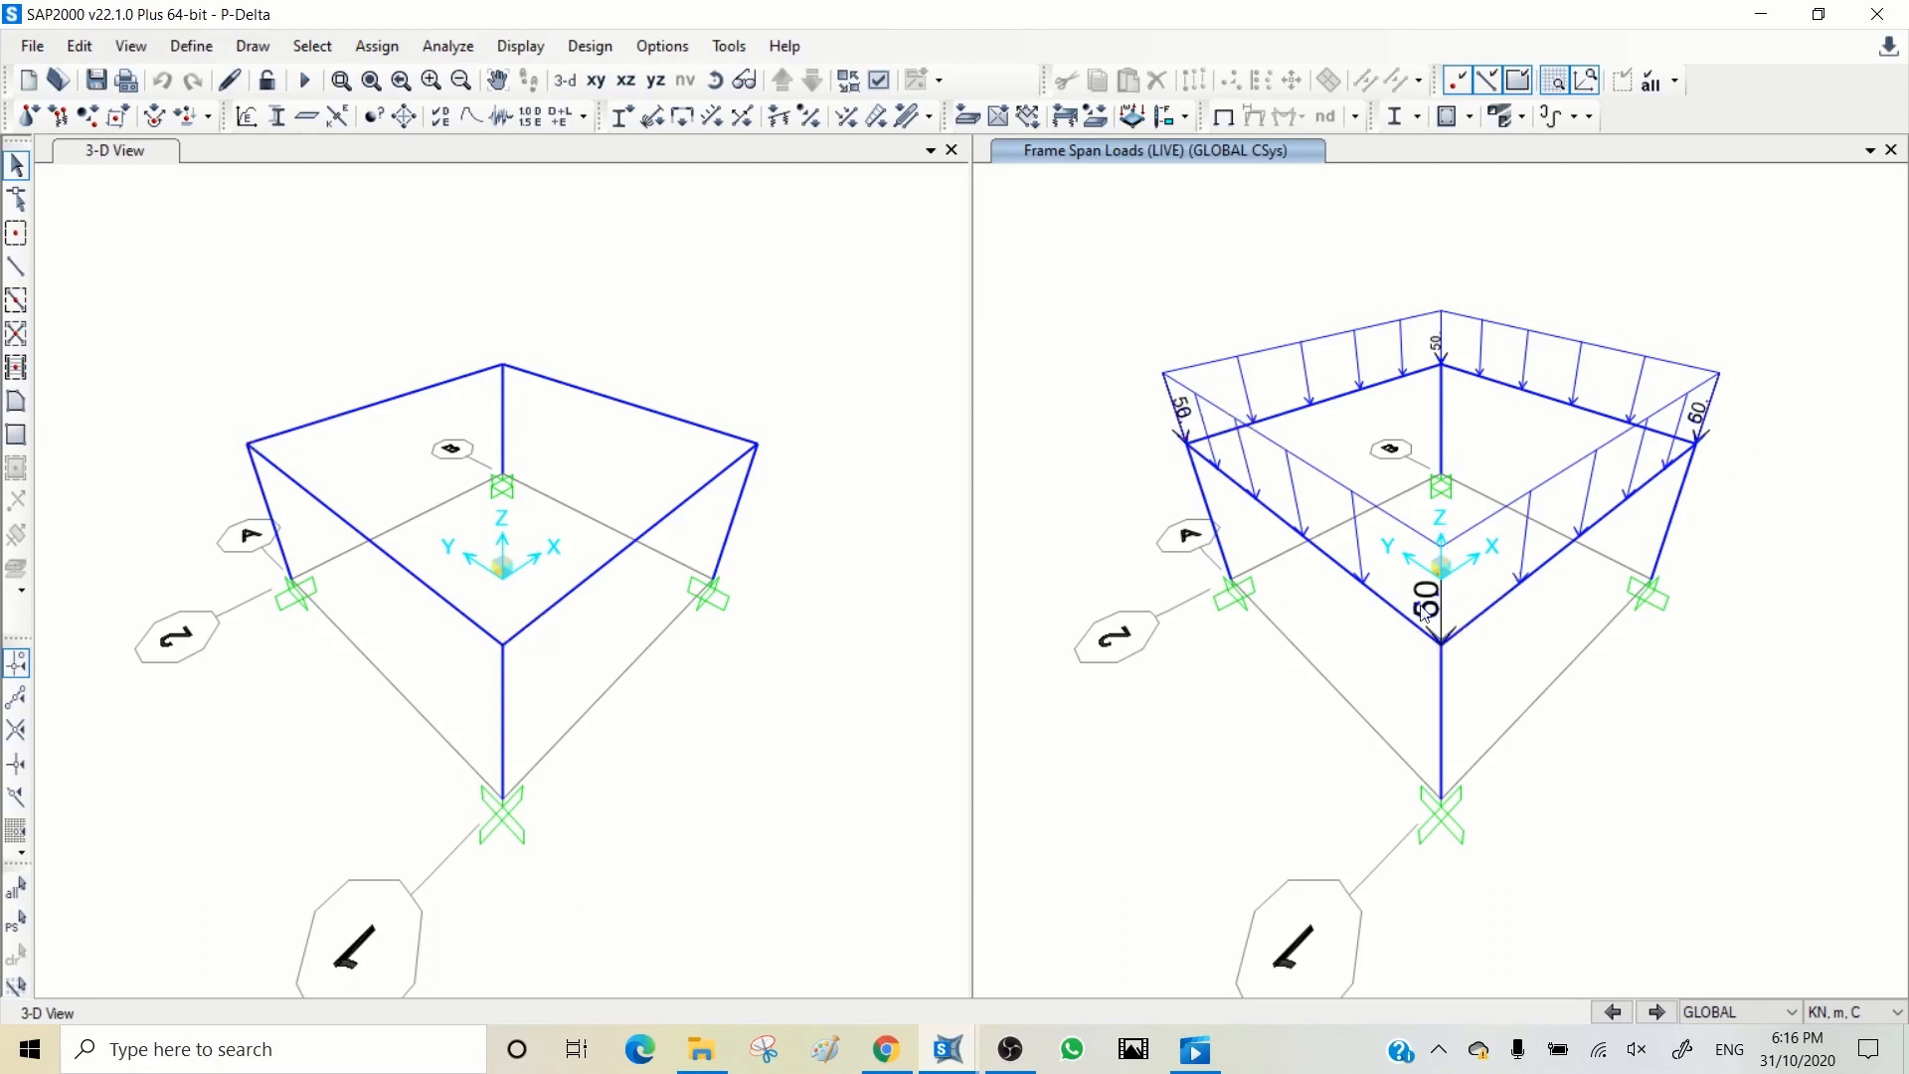
{"action": "right_click", "coordinate": [1448, 648]}
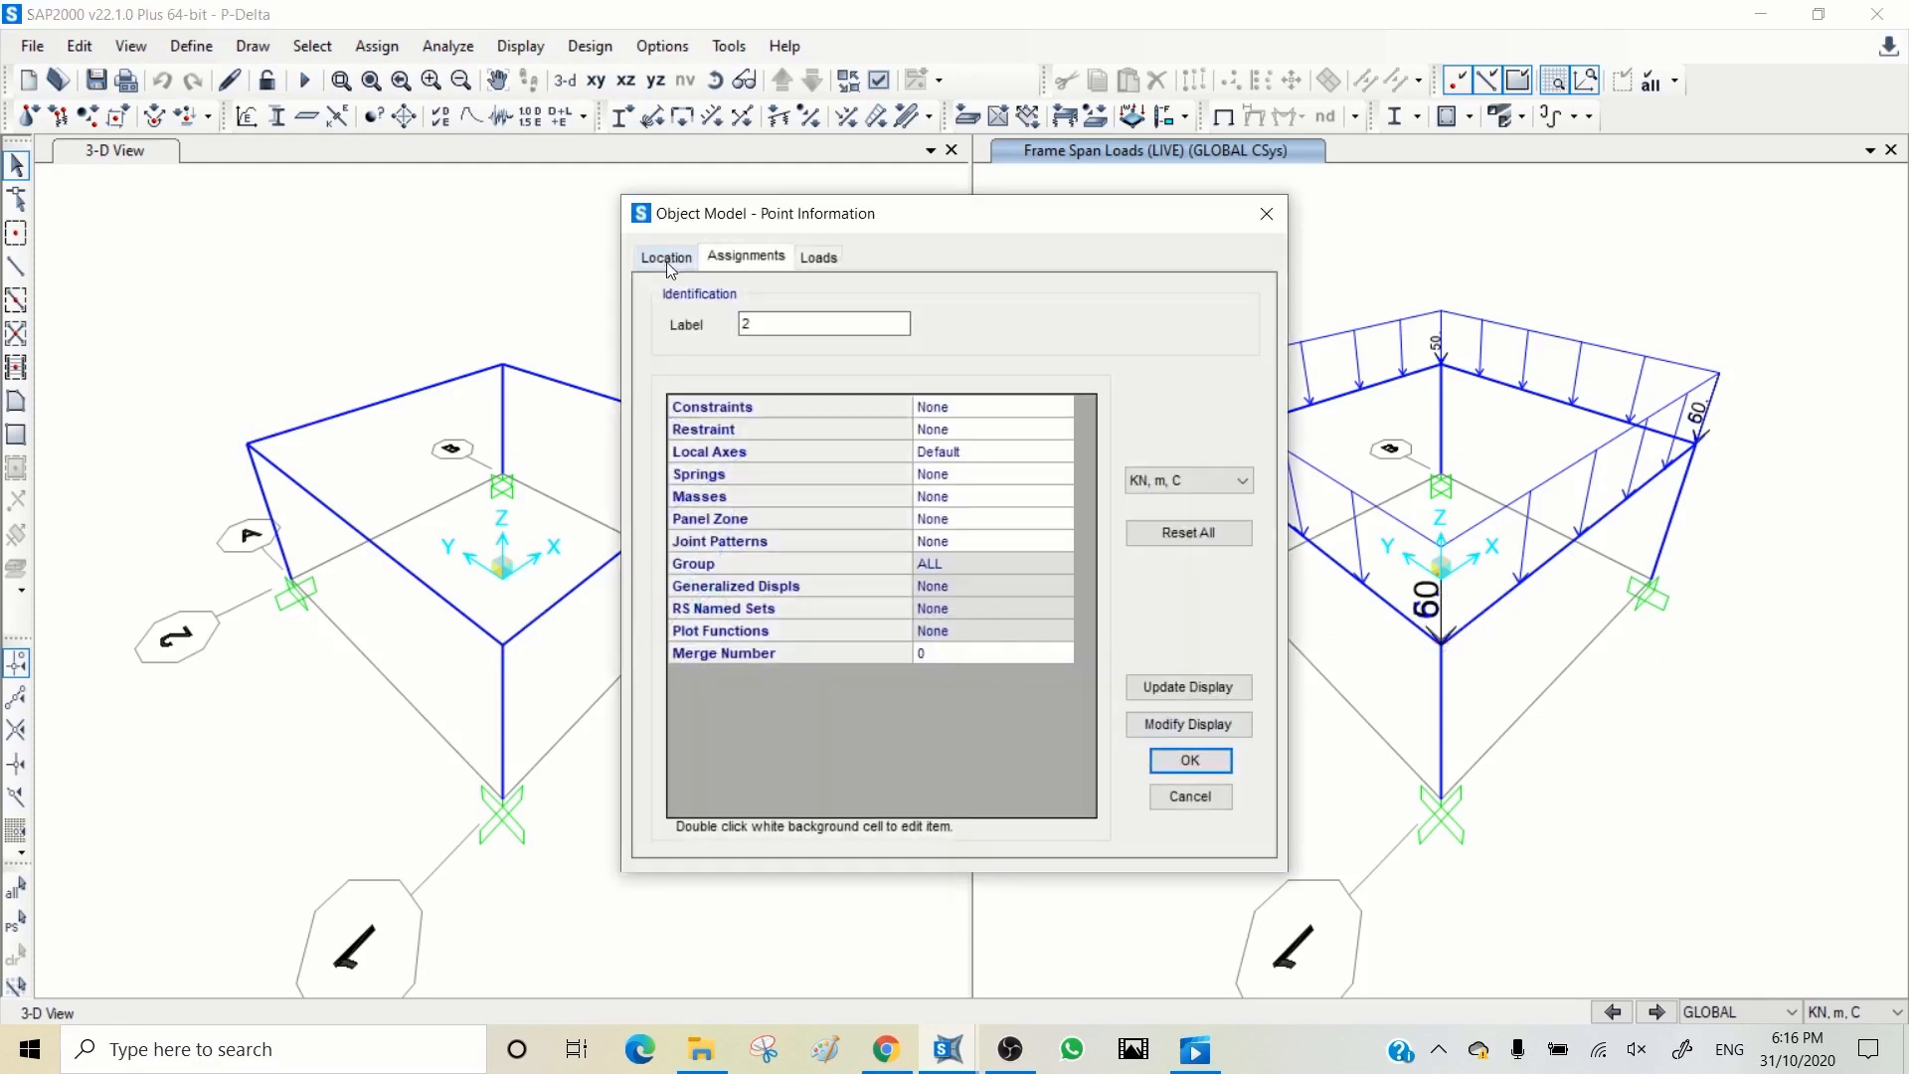
{"action": "left_click", "coordinate": [818, 256]}
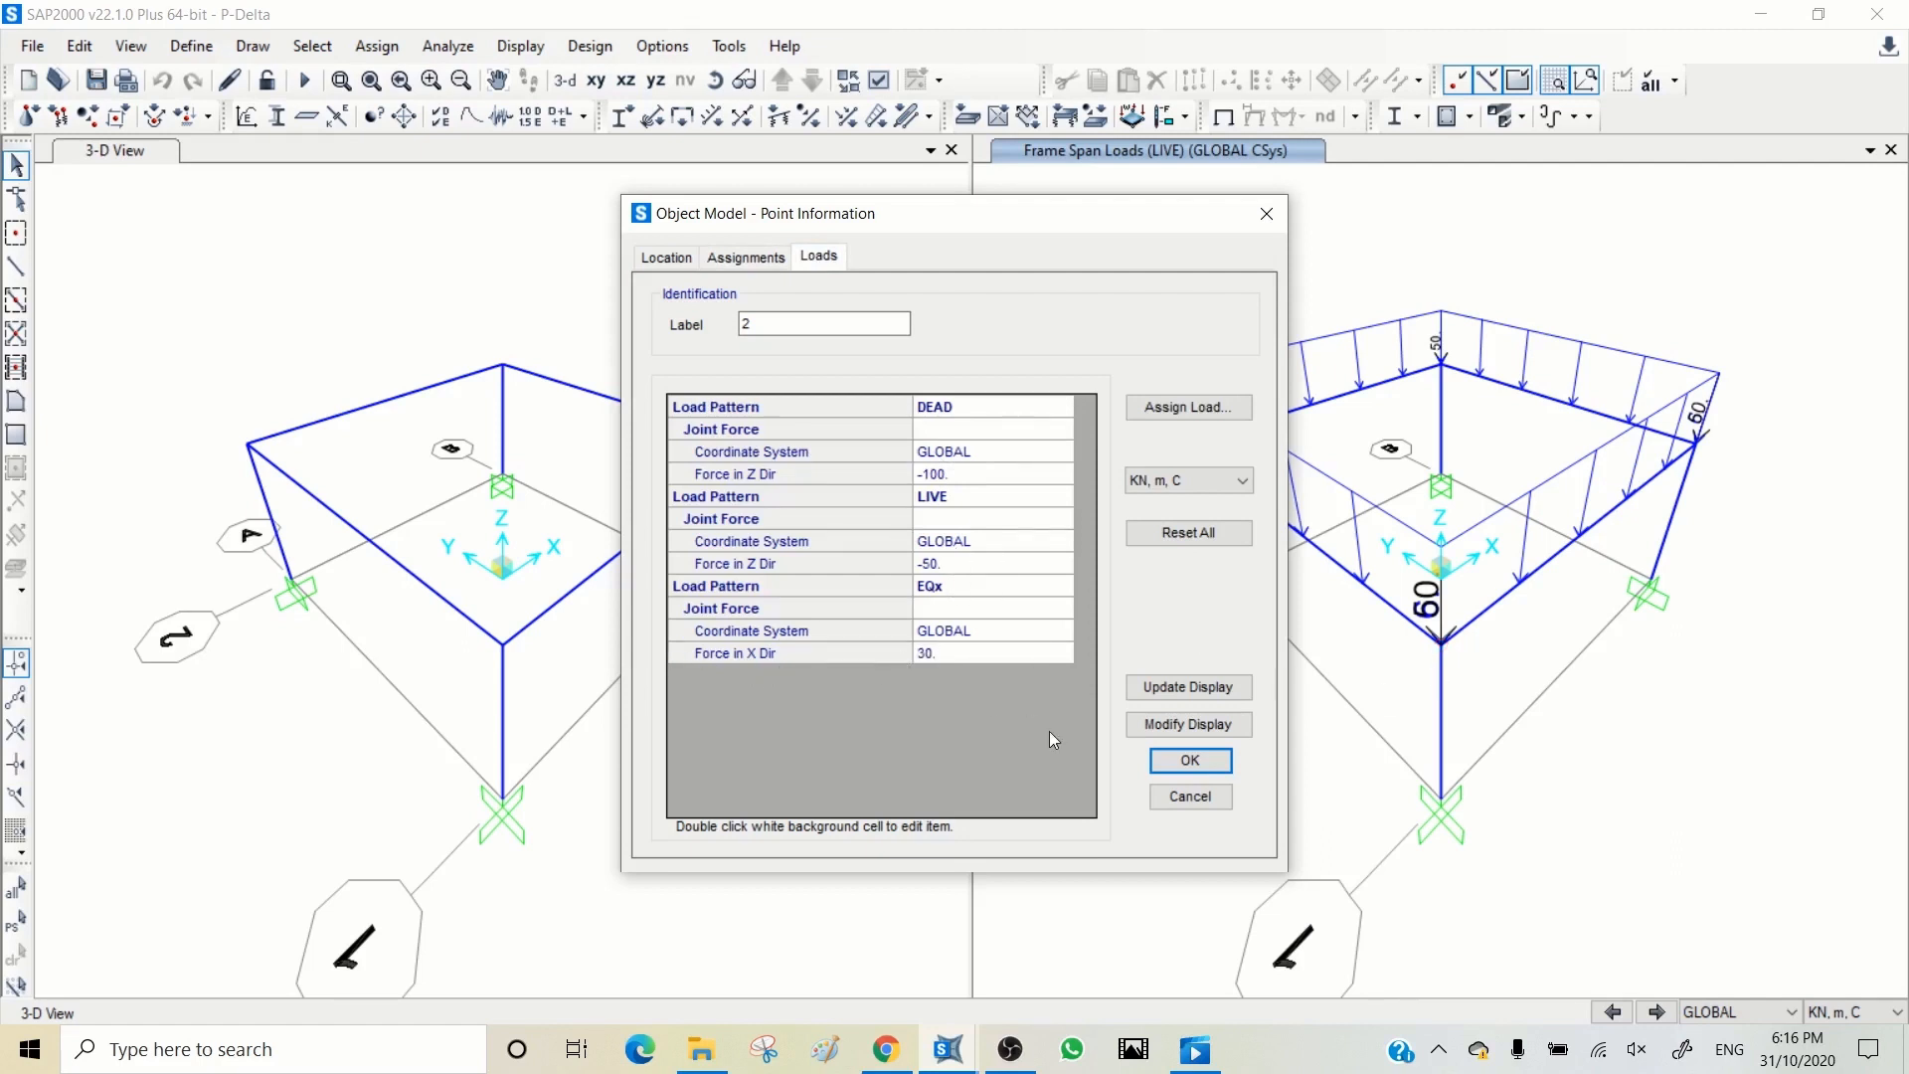
{"action": "left_click", "coordinate": [1196, 801]}
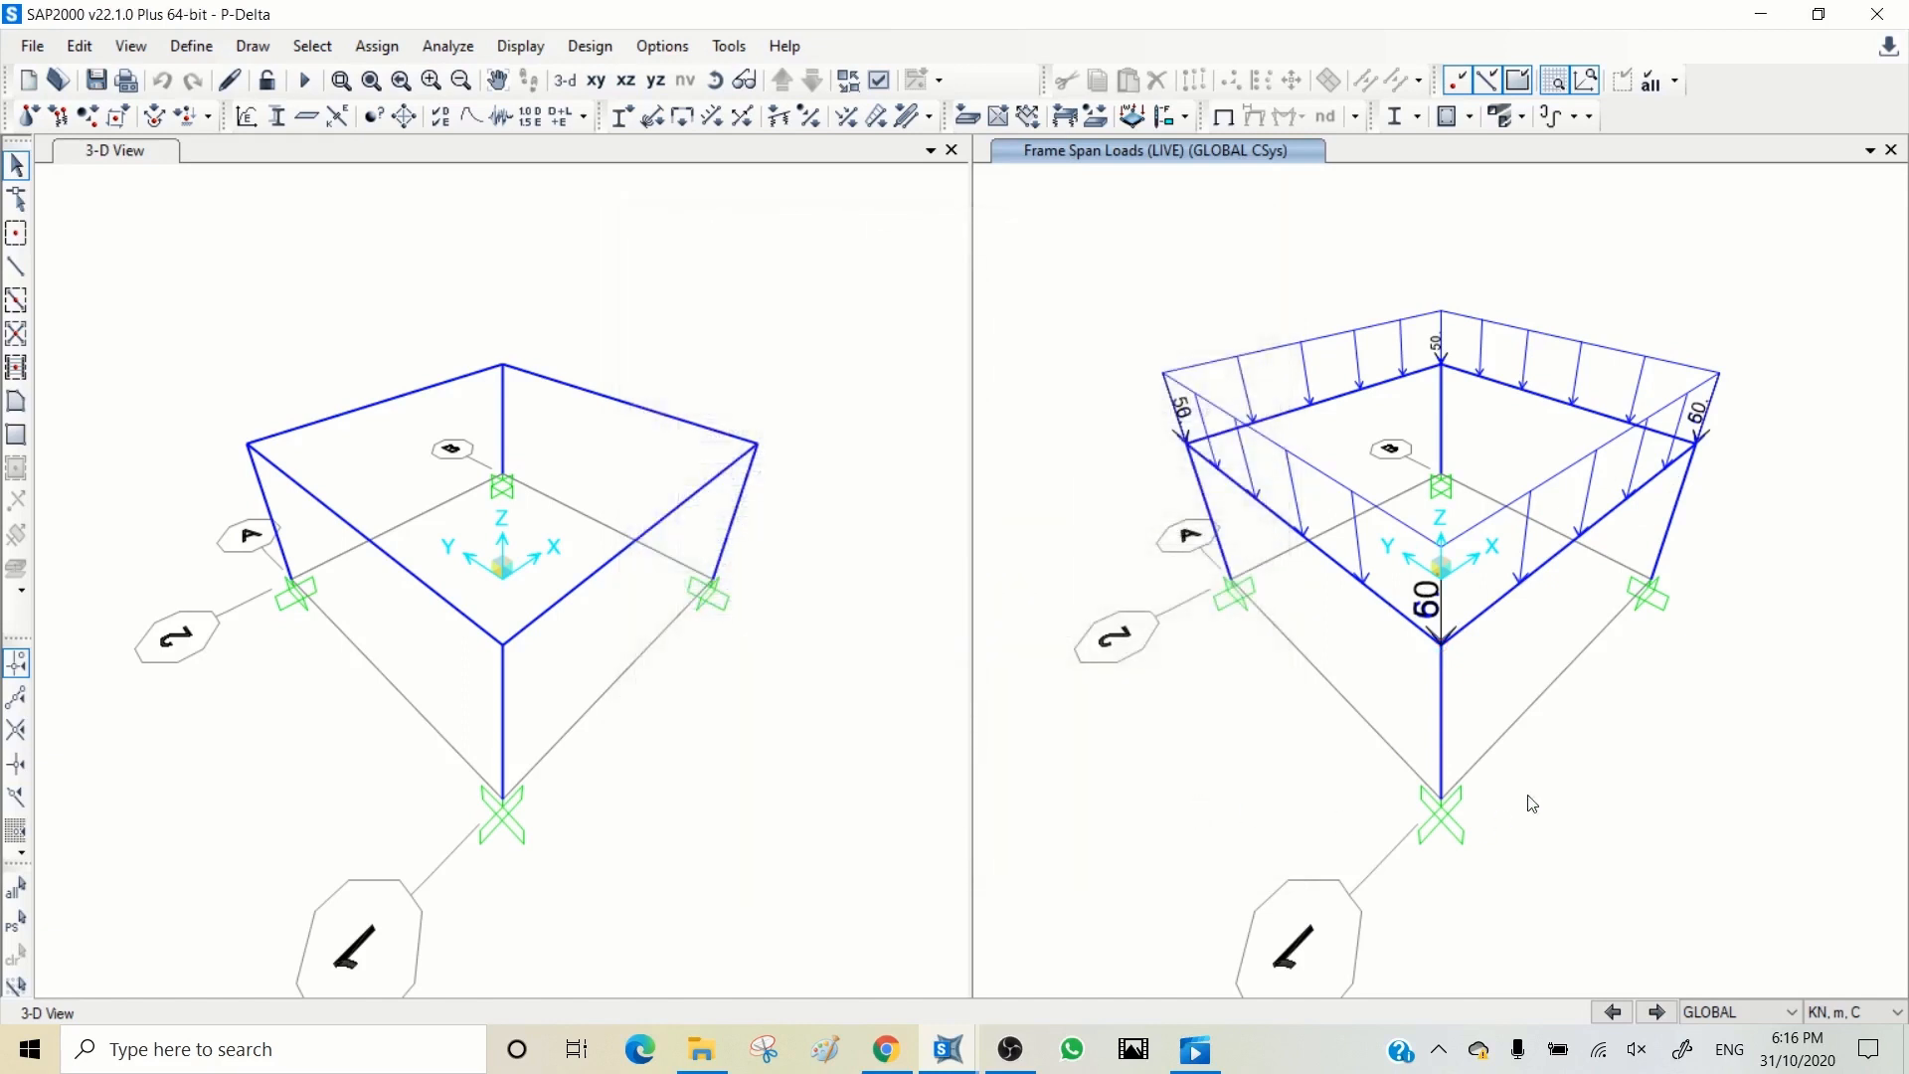
{"action": "left_click", "coordinate": [1655, 1011]}
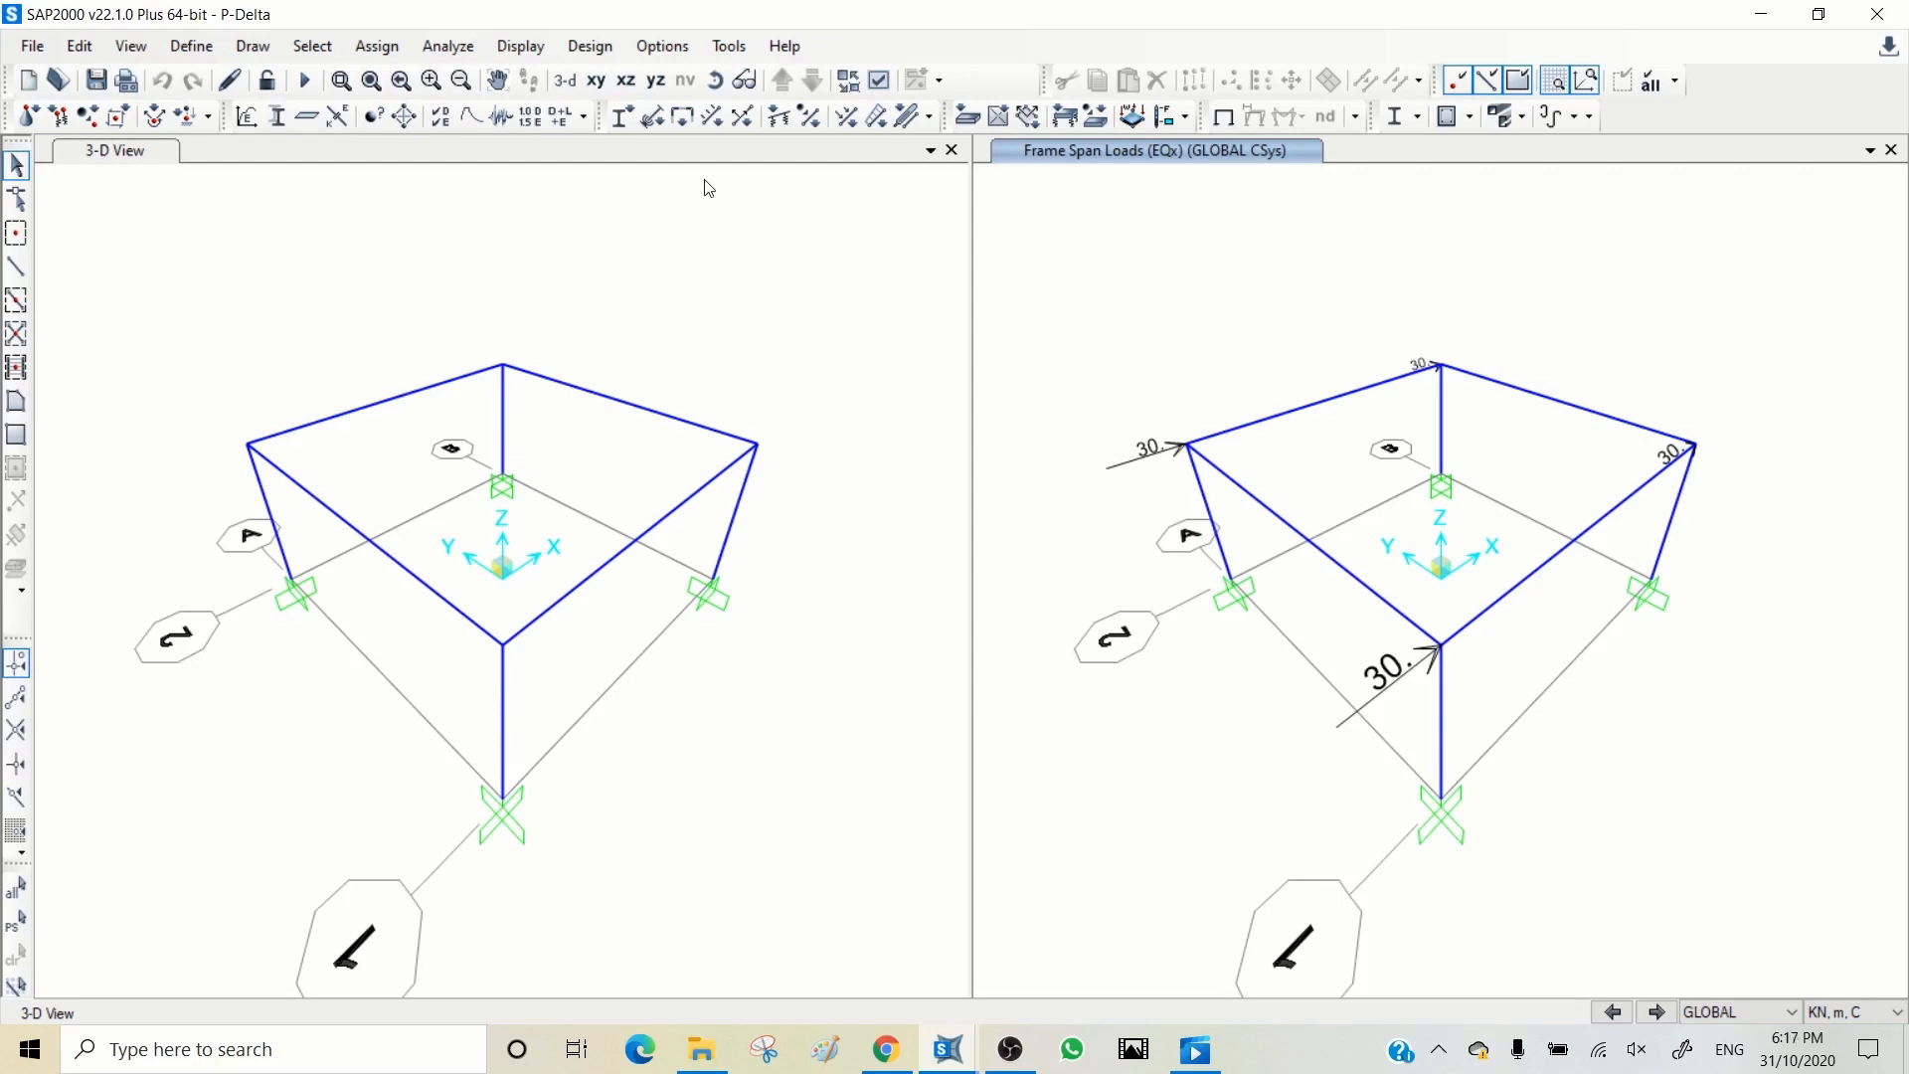
Step: Add a new load case named P-Delta
{"action": "left_click", "coordinate": [528, 118]}
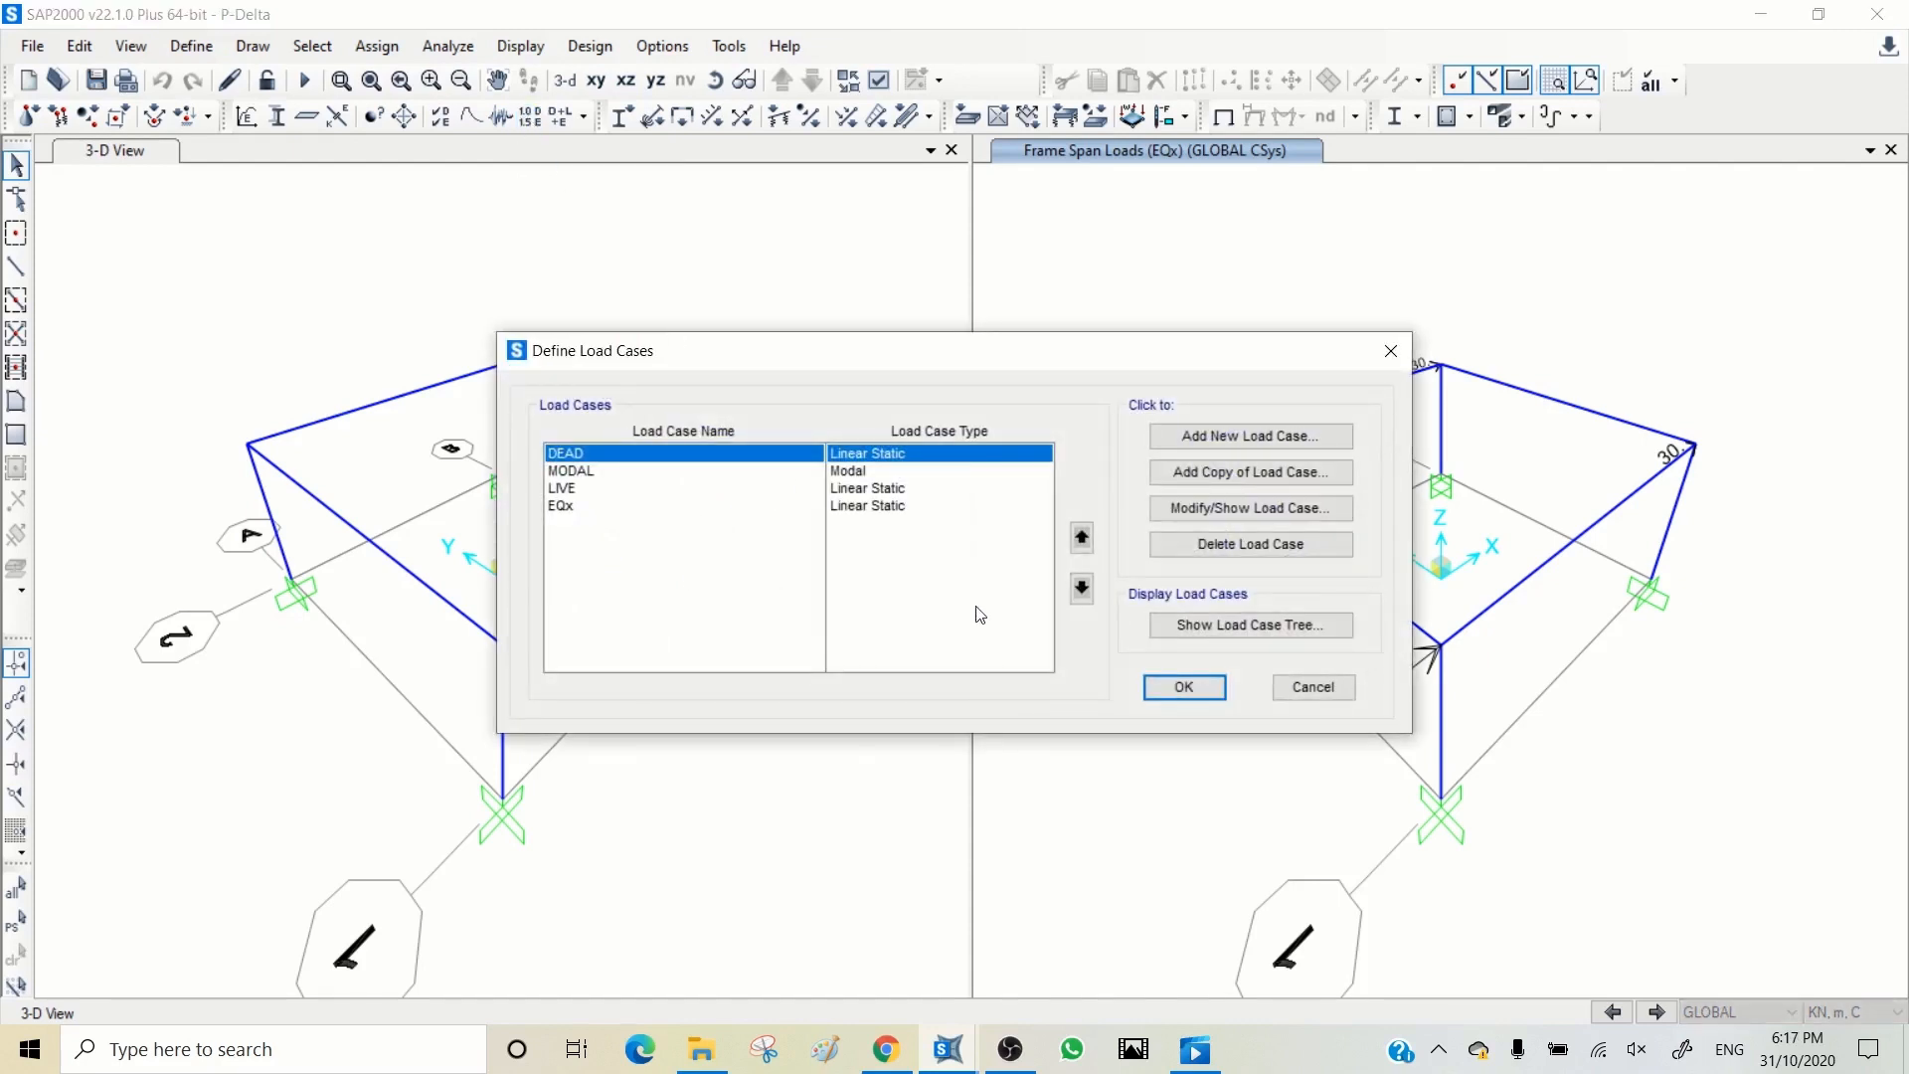
{"action": "left_click", "coordinate": [1251, 438]}
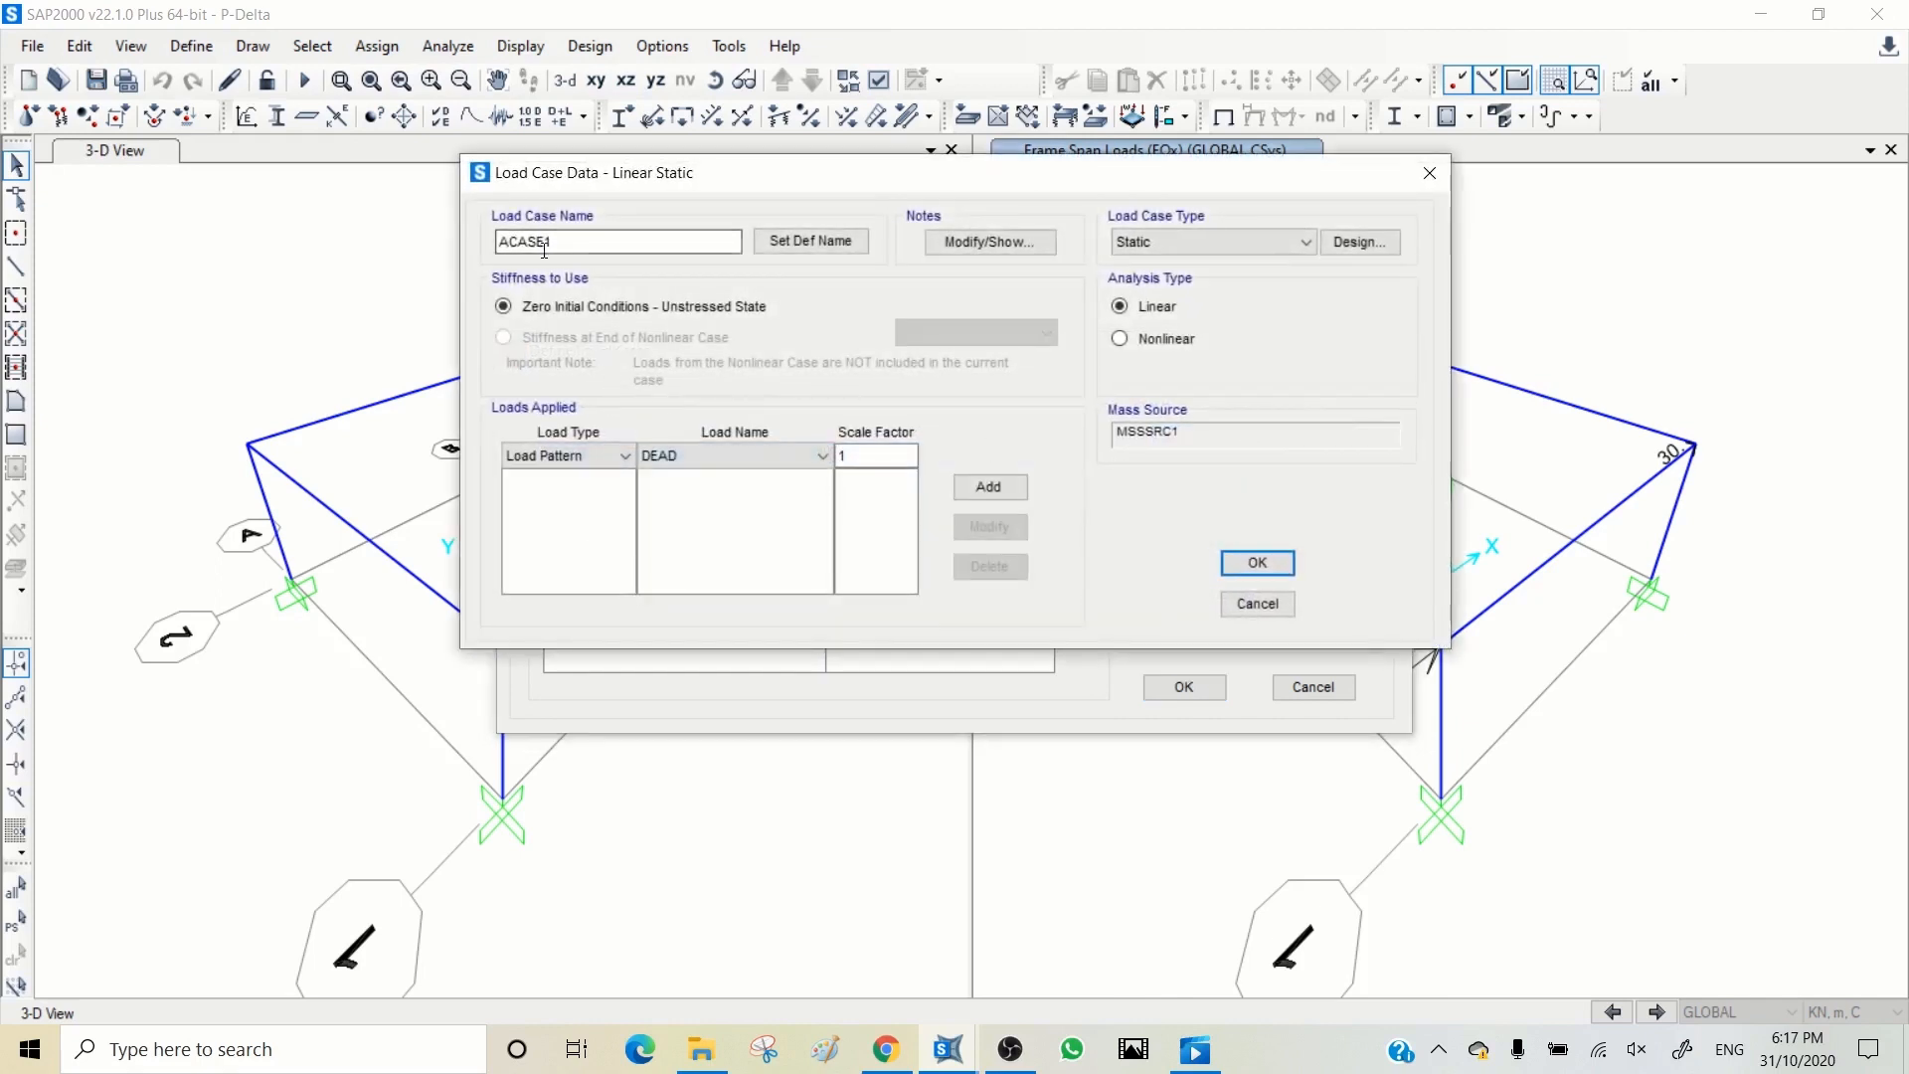
{"action": "left_click_drag", "start_coordinate": [555, 244], "coordinate": [462, 230]}
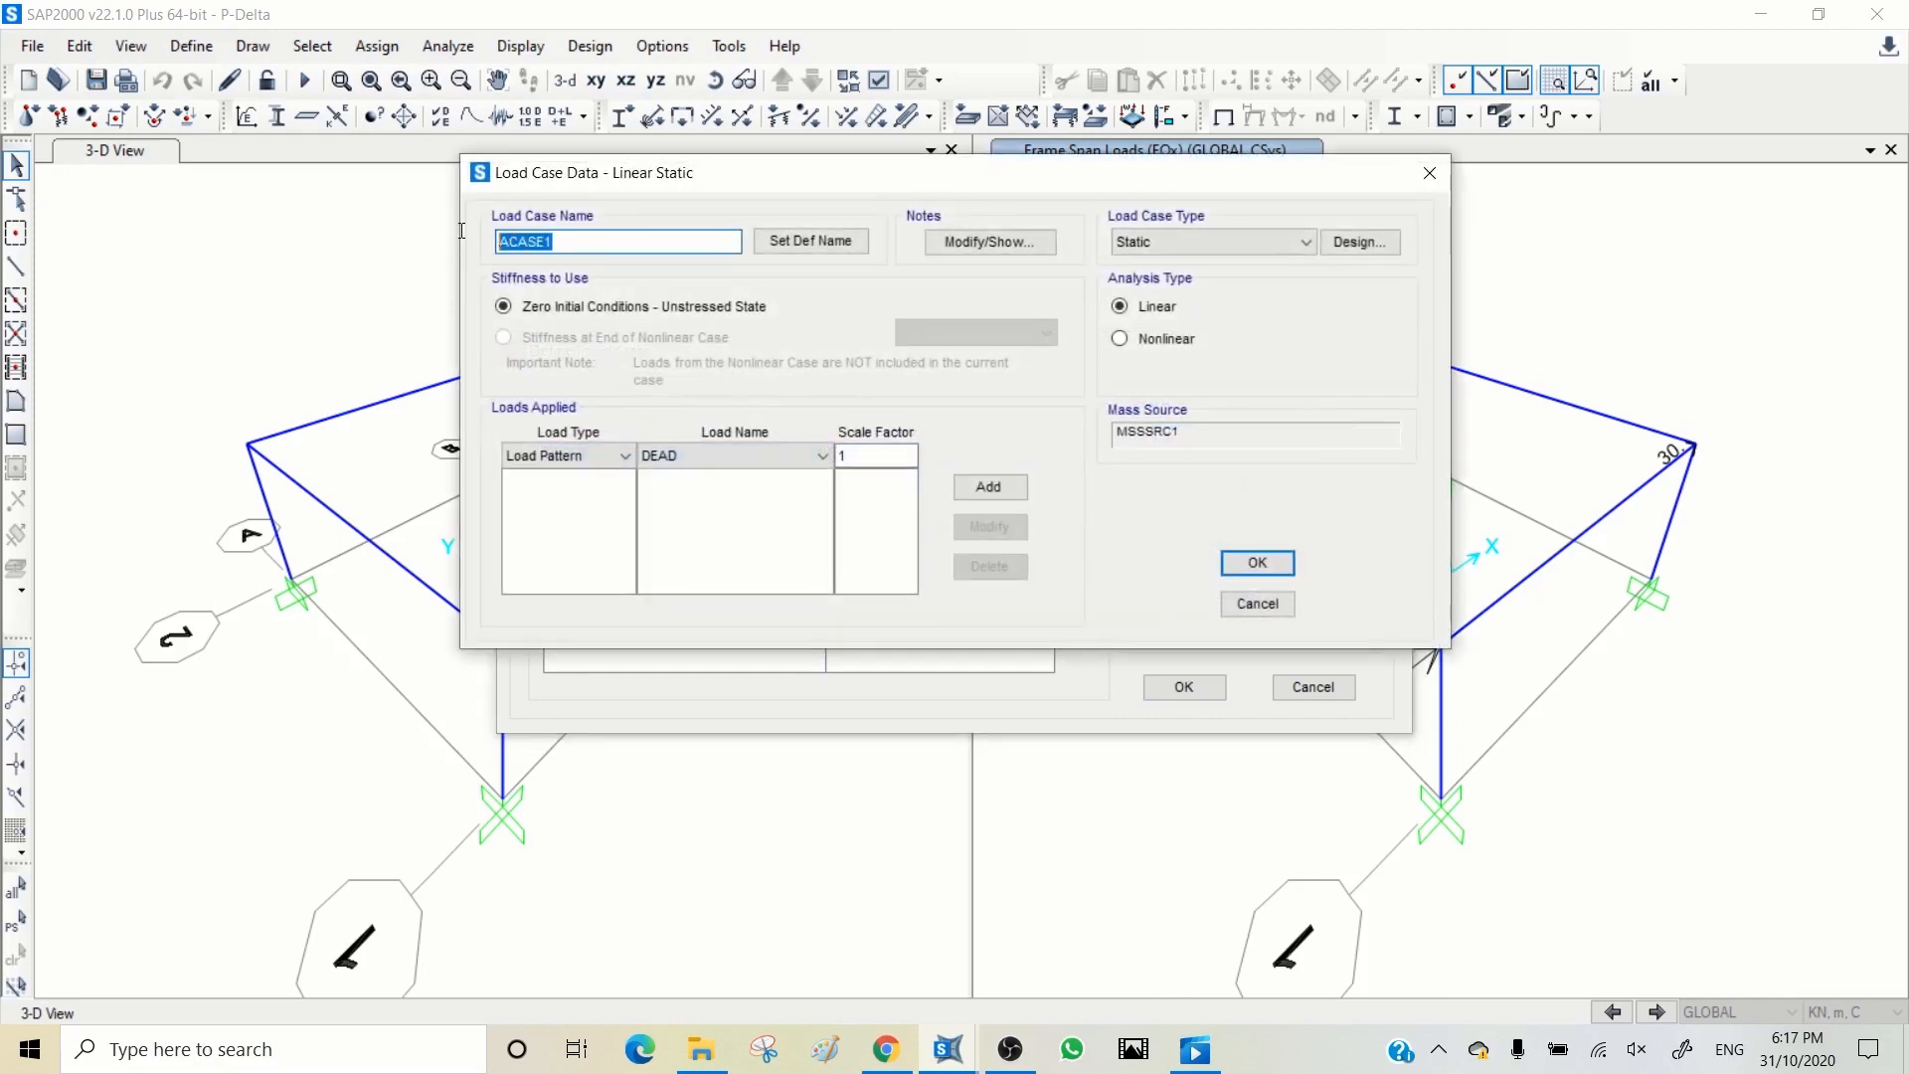
{"action": "type", "text": "P-Delta"}
Step: Apply the DEAD load pattern with scale factor 1.2 and the LIVE pattern with scale factor 1.5 to the P-Delta case
{"action": "left_click", "coordinate": [826, 456]}
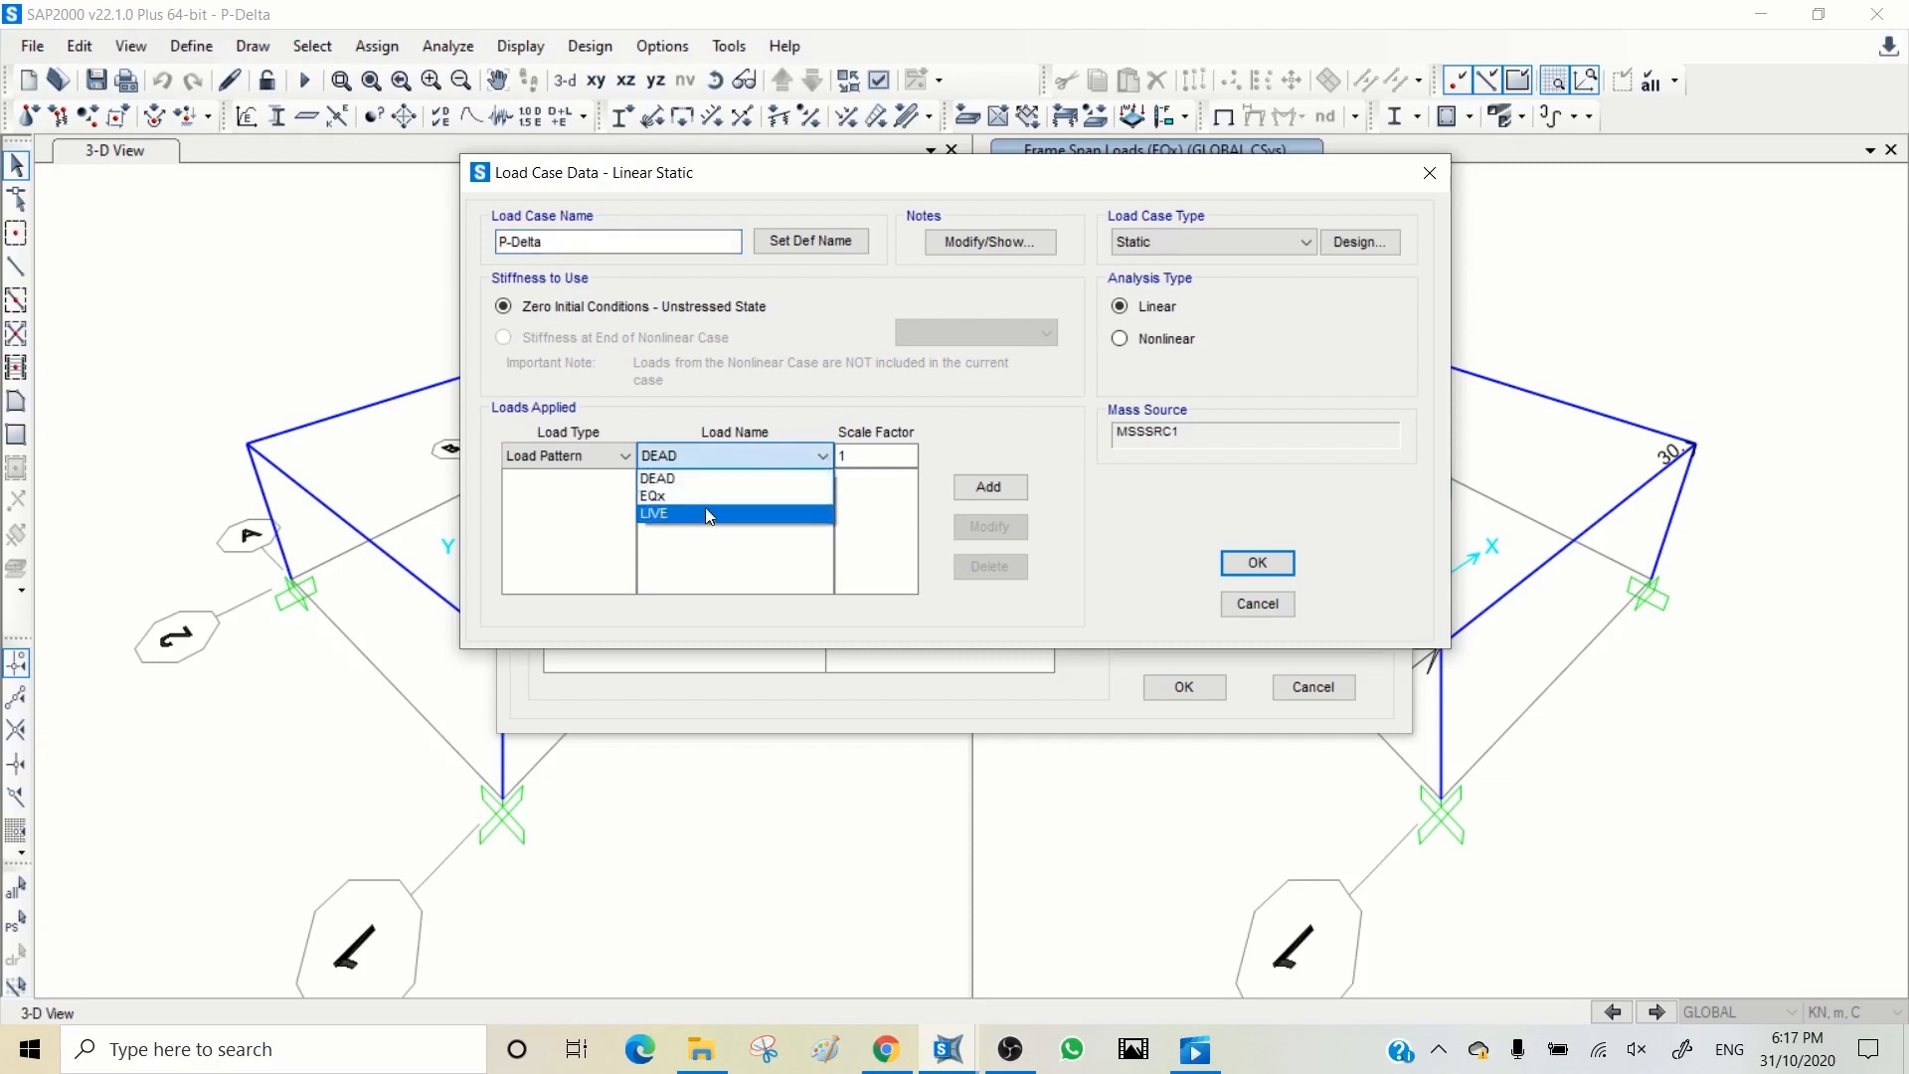
{"action": "left_click", "coordinate": [879, 456]}
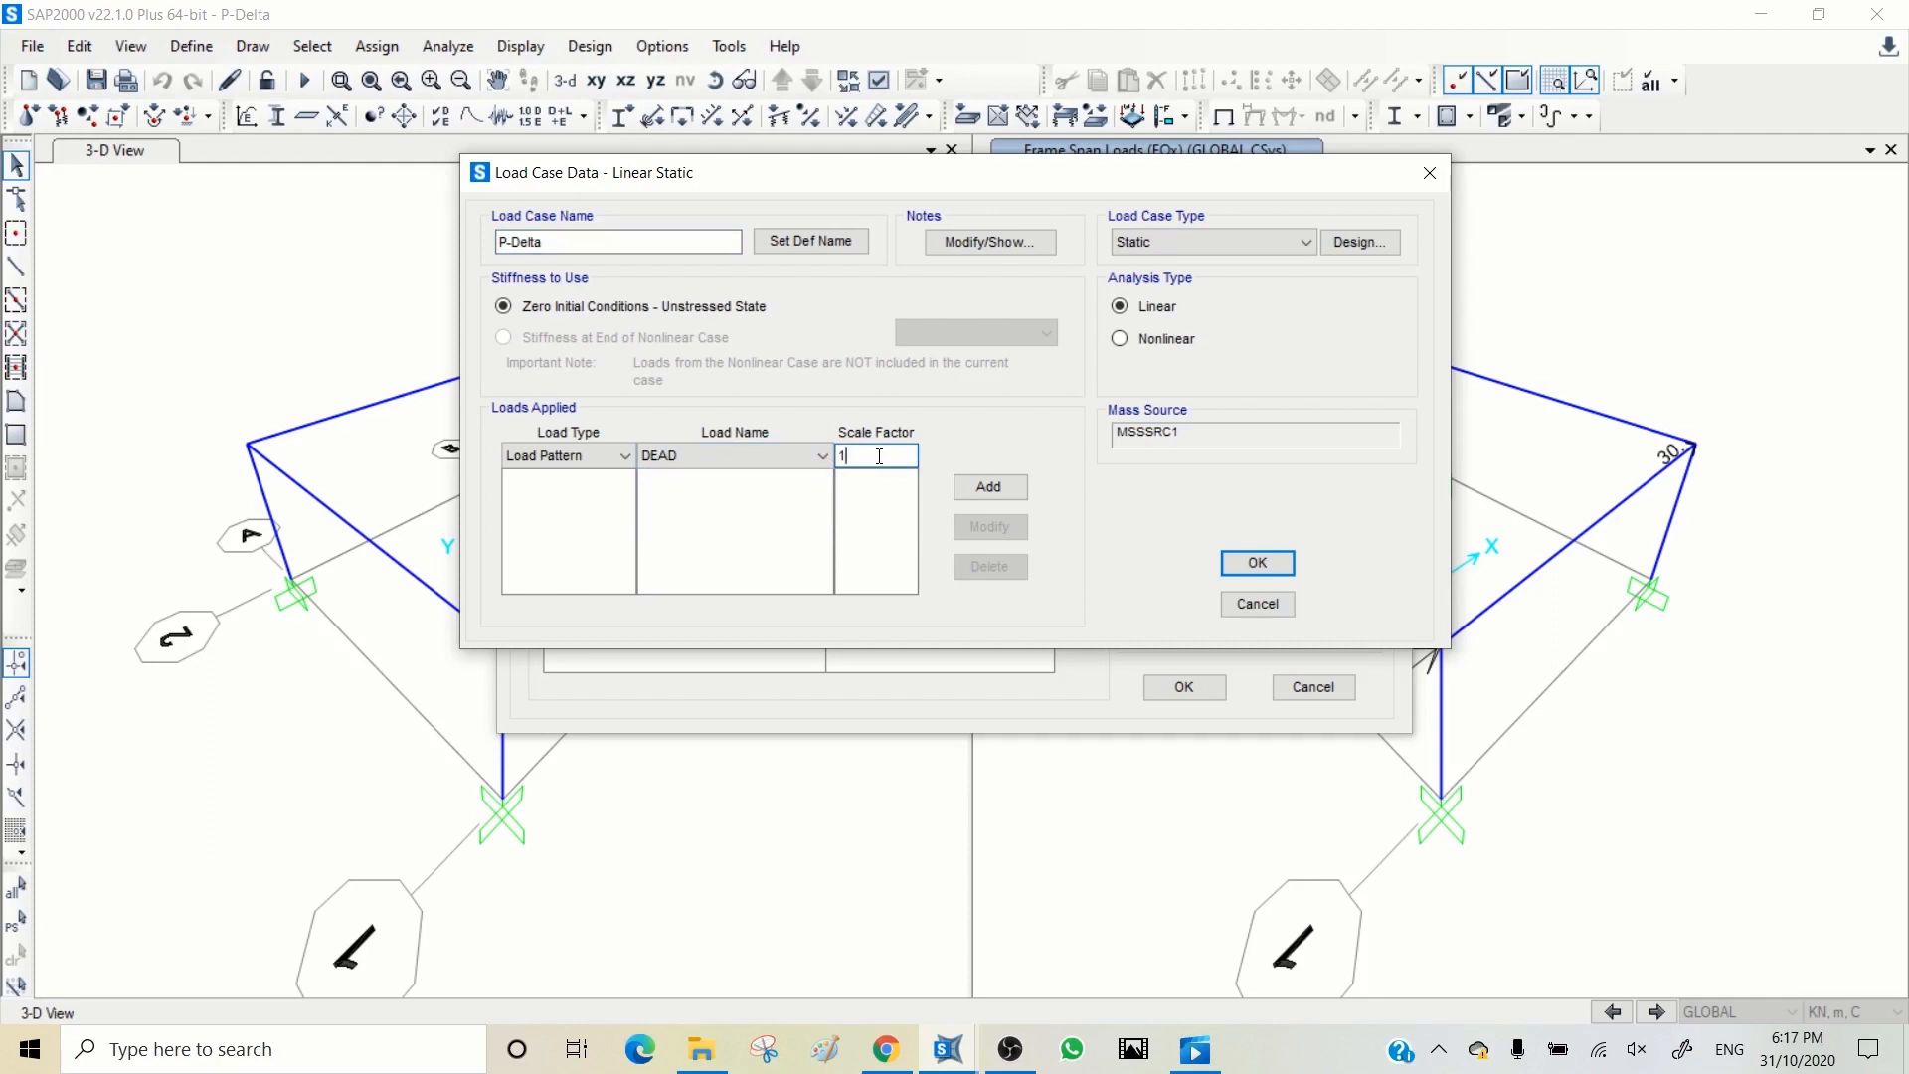
{"action": "left_click", "coordinate": [994, 487]}
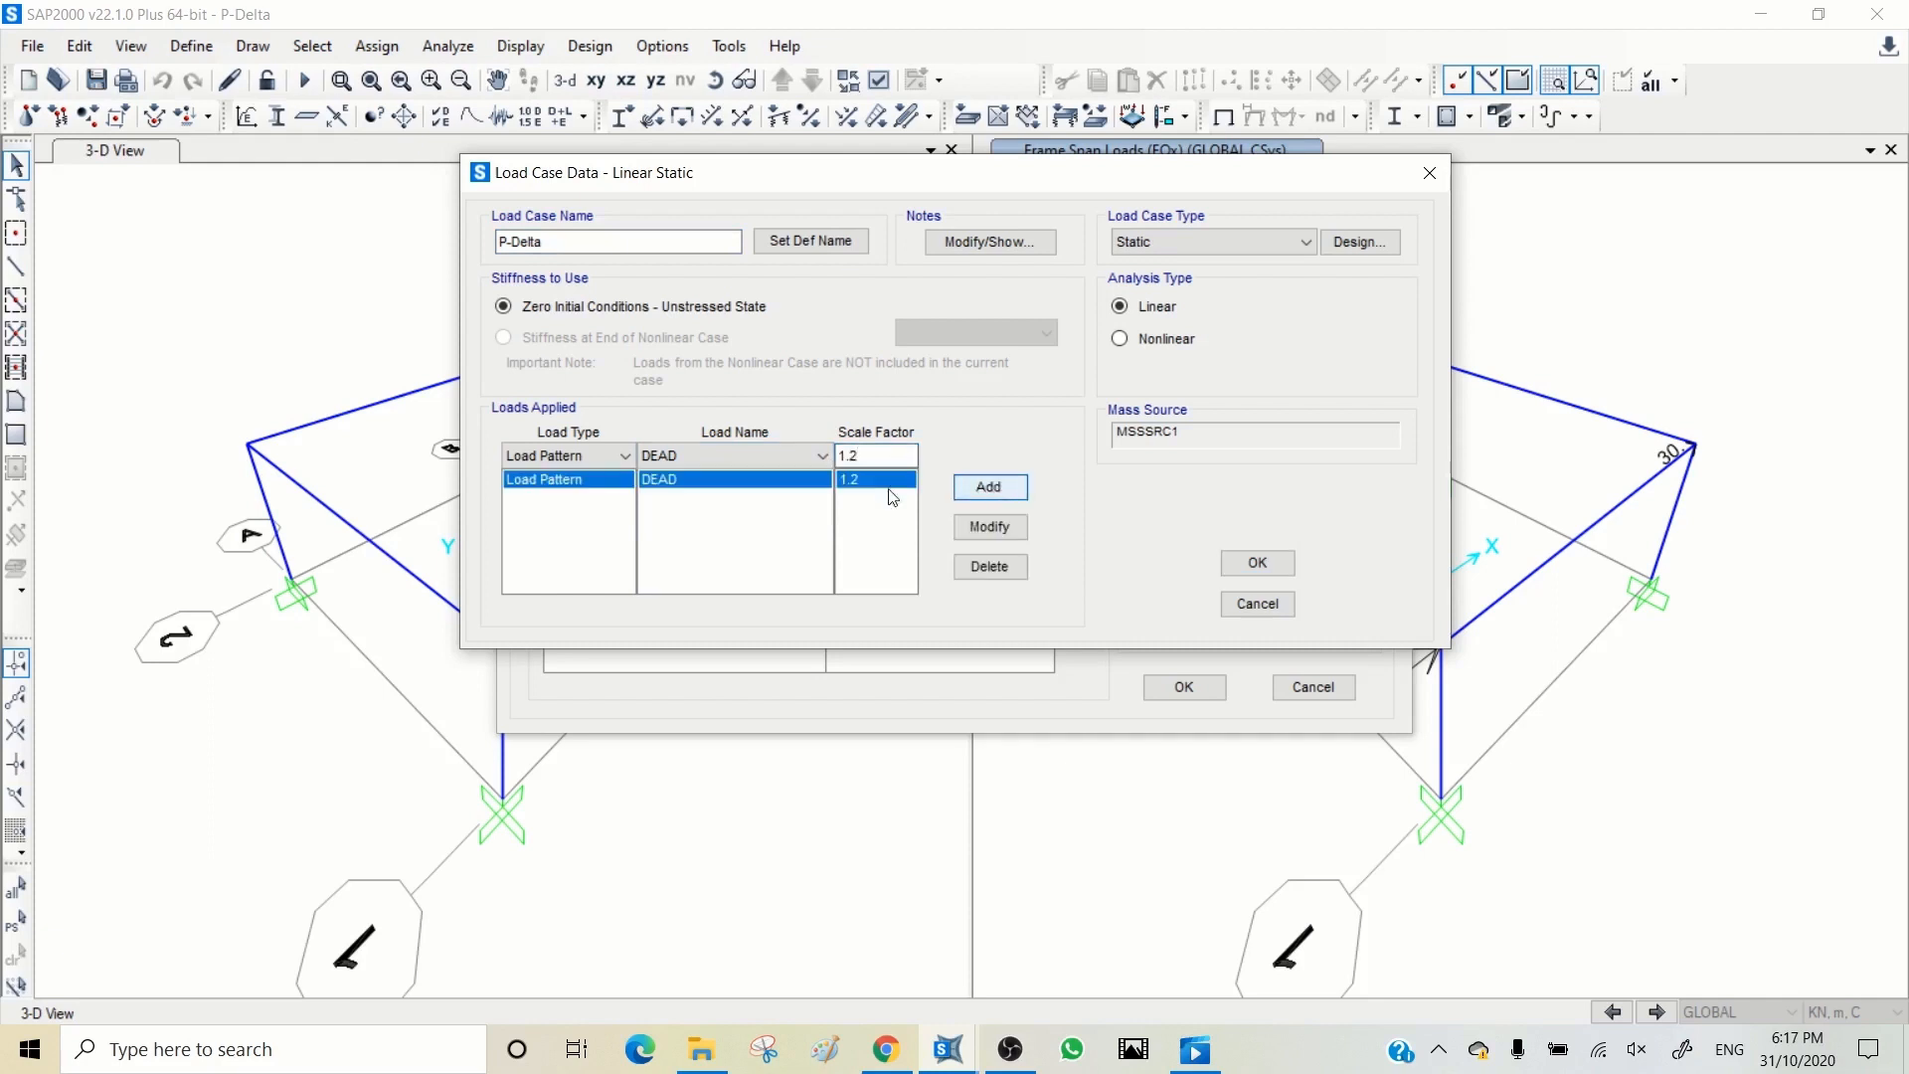
{"action": "left_click", "coordinate": [766, 457]}
{"action": "left_click", "coordinate": [717, 514]}
{"action": "left_click_drag", "start_coordinate": [867, 455], "coordinate": [854, 452]}
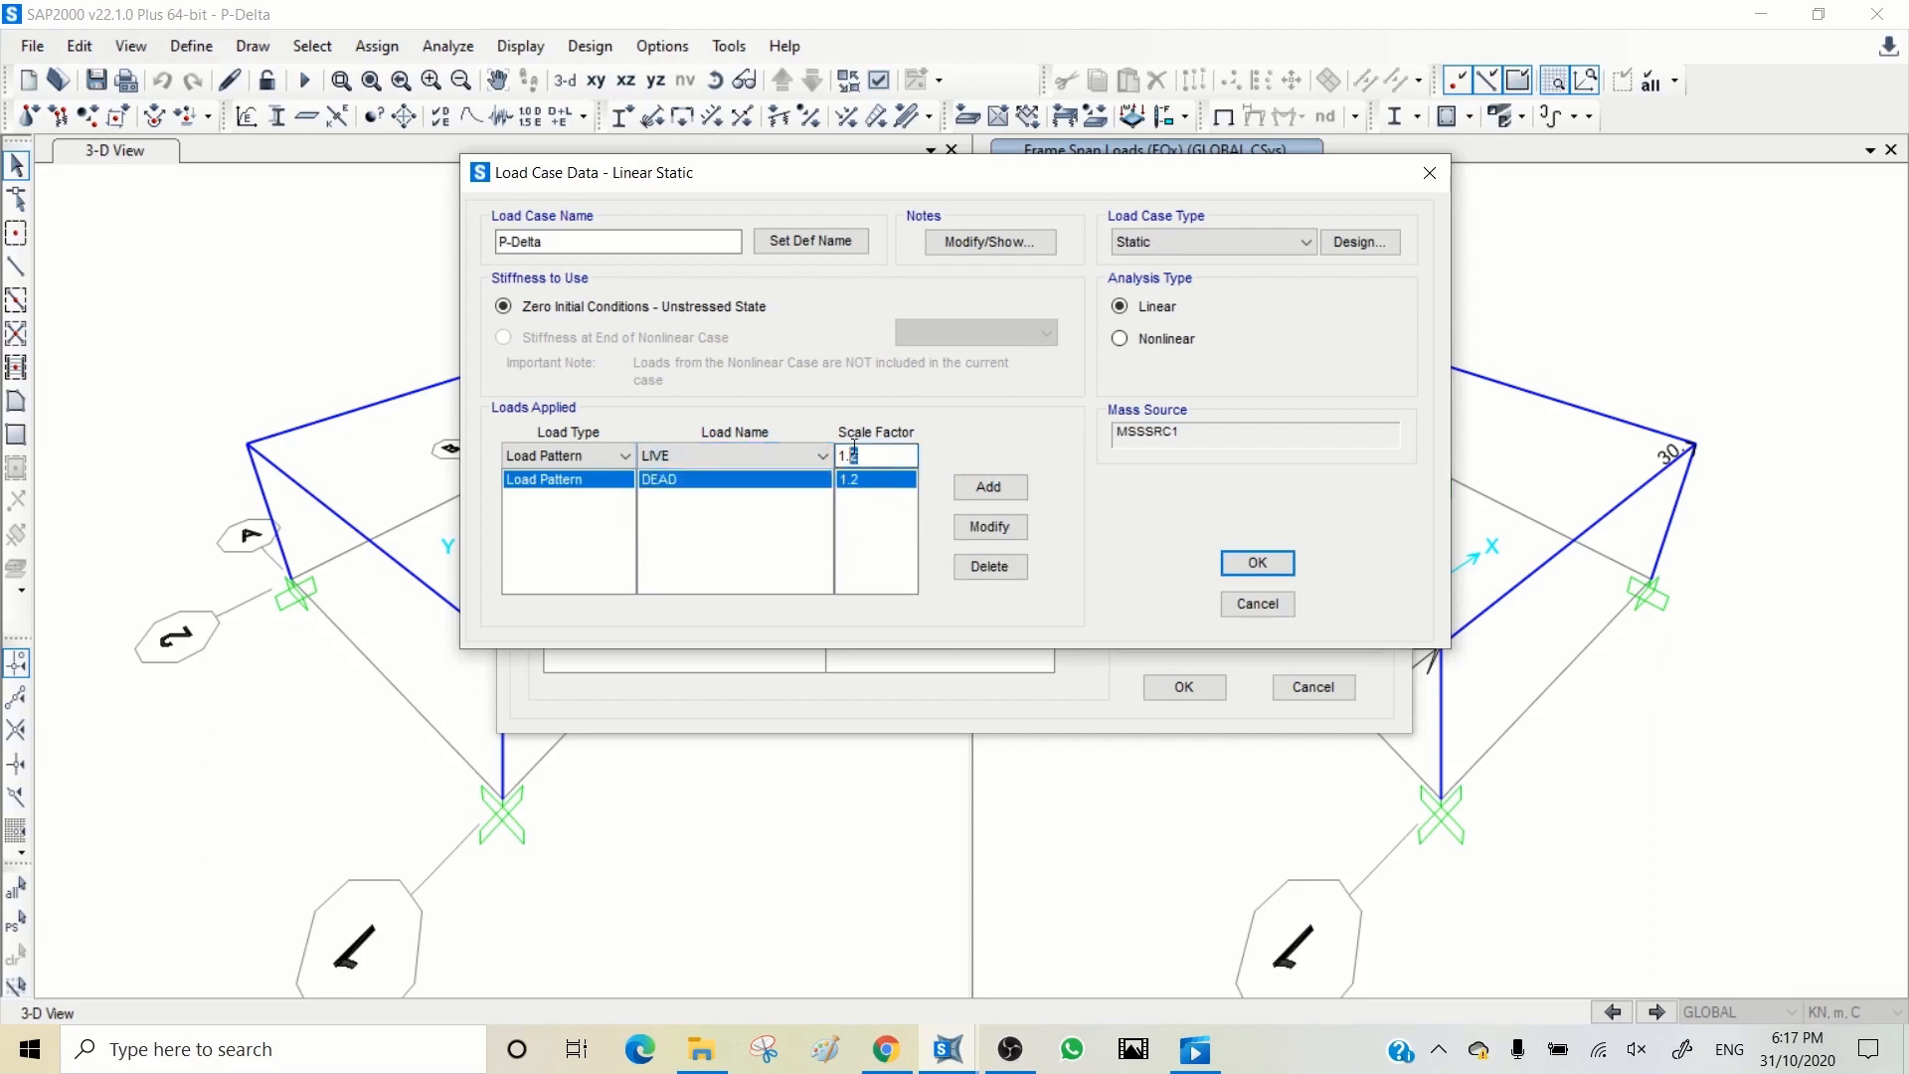
{"action": "type", "text": "5"}
{"action": "left_click", "coordinate": [988, 492]}
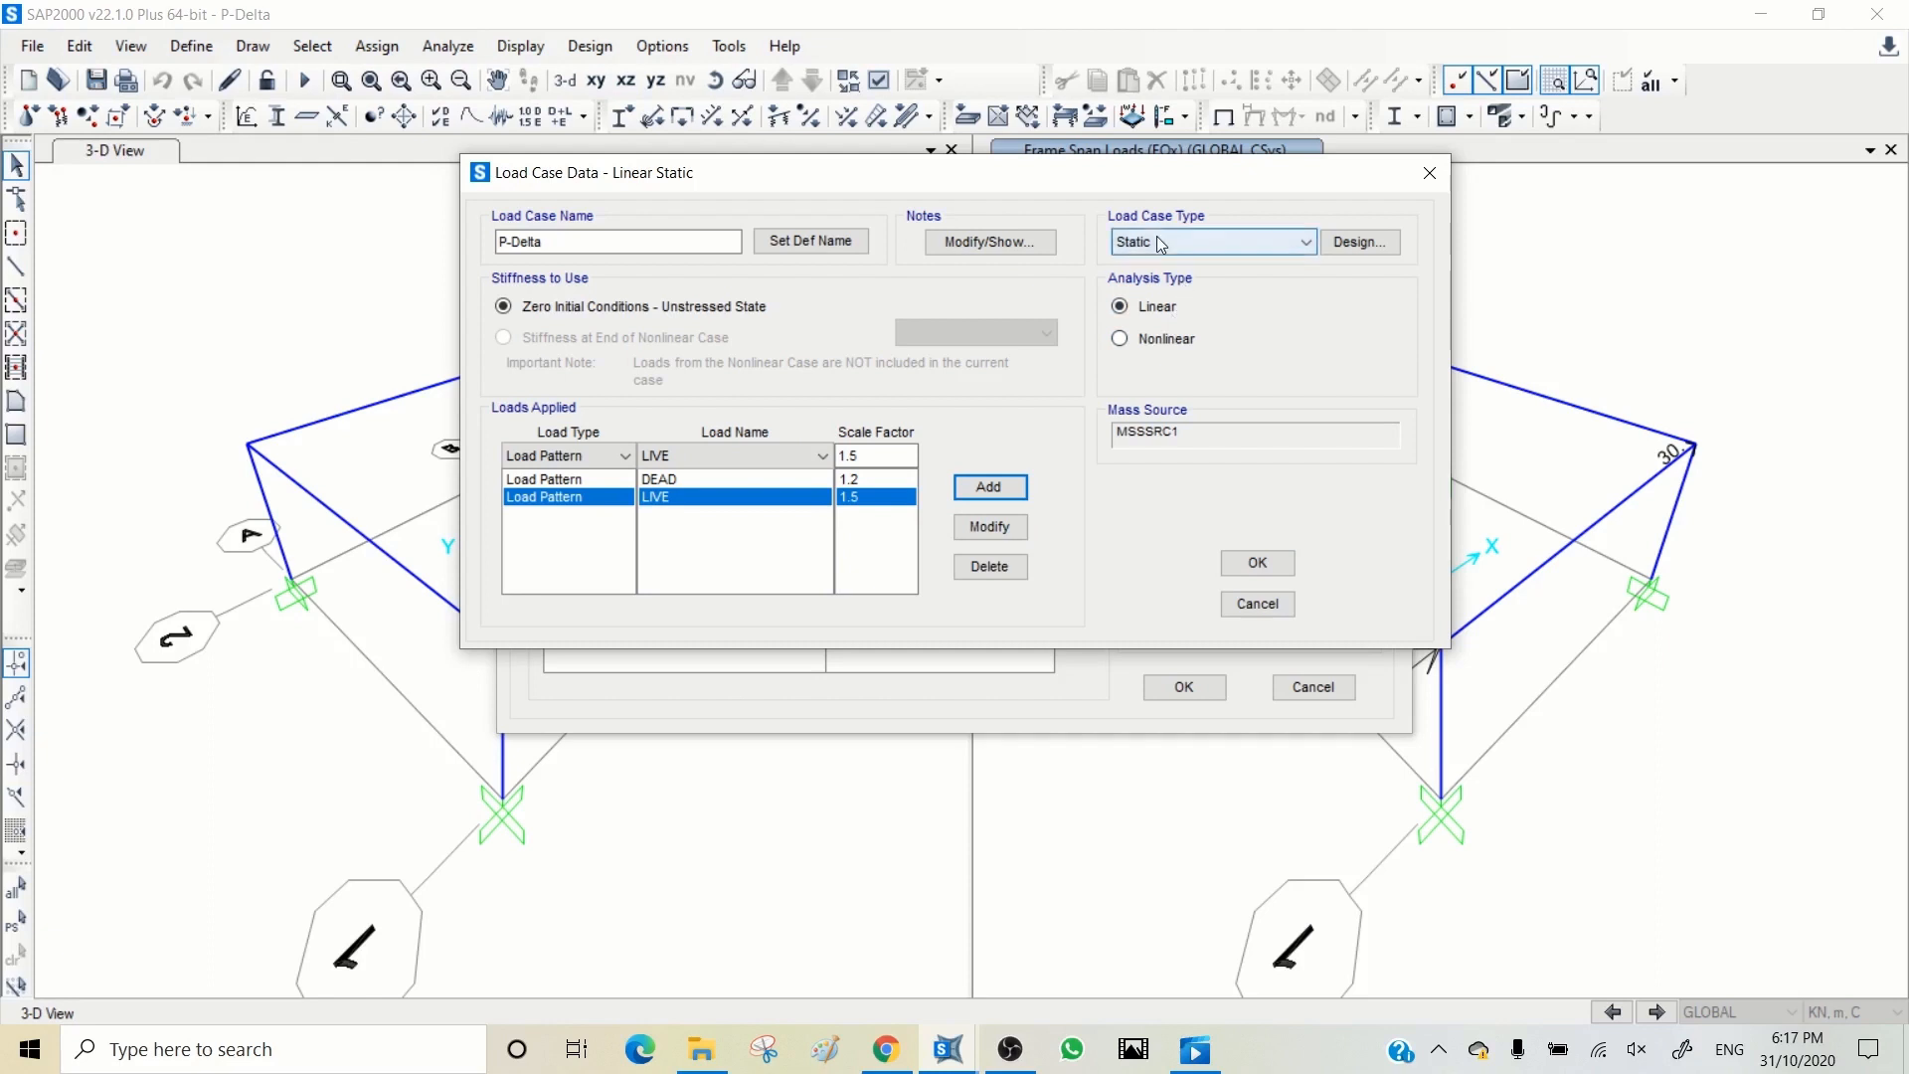
Step: Make the P-Delta case a nonlinear static analysis with P-Delta geometric nonlinearity and save it
{"action": "left_click", "coordinate": [1255, 242]}
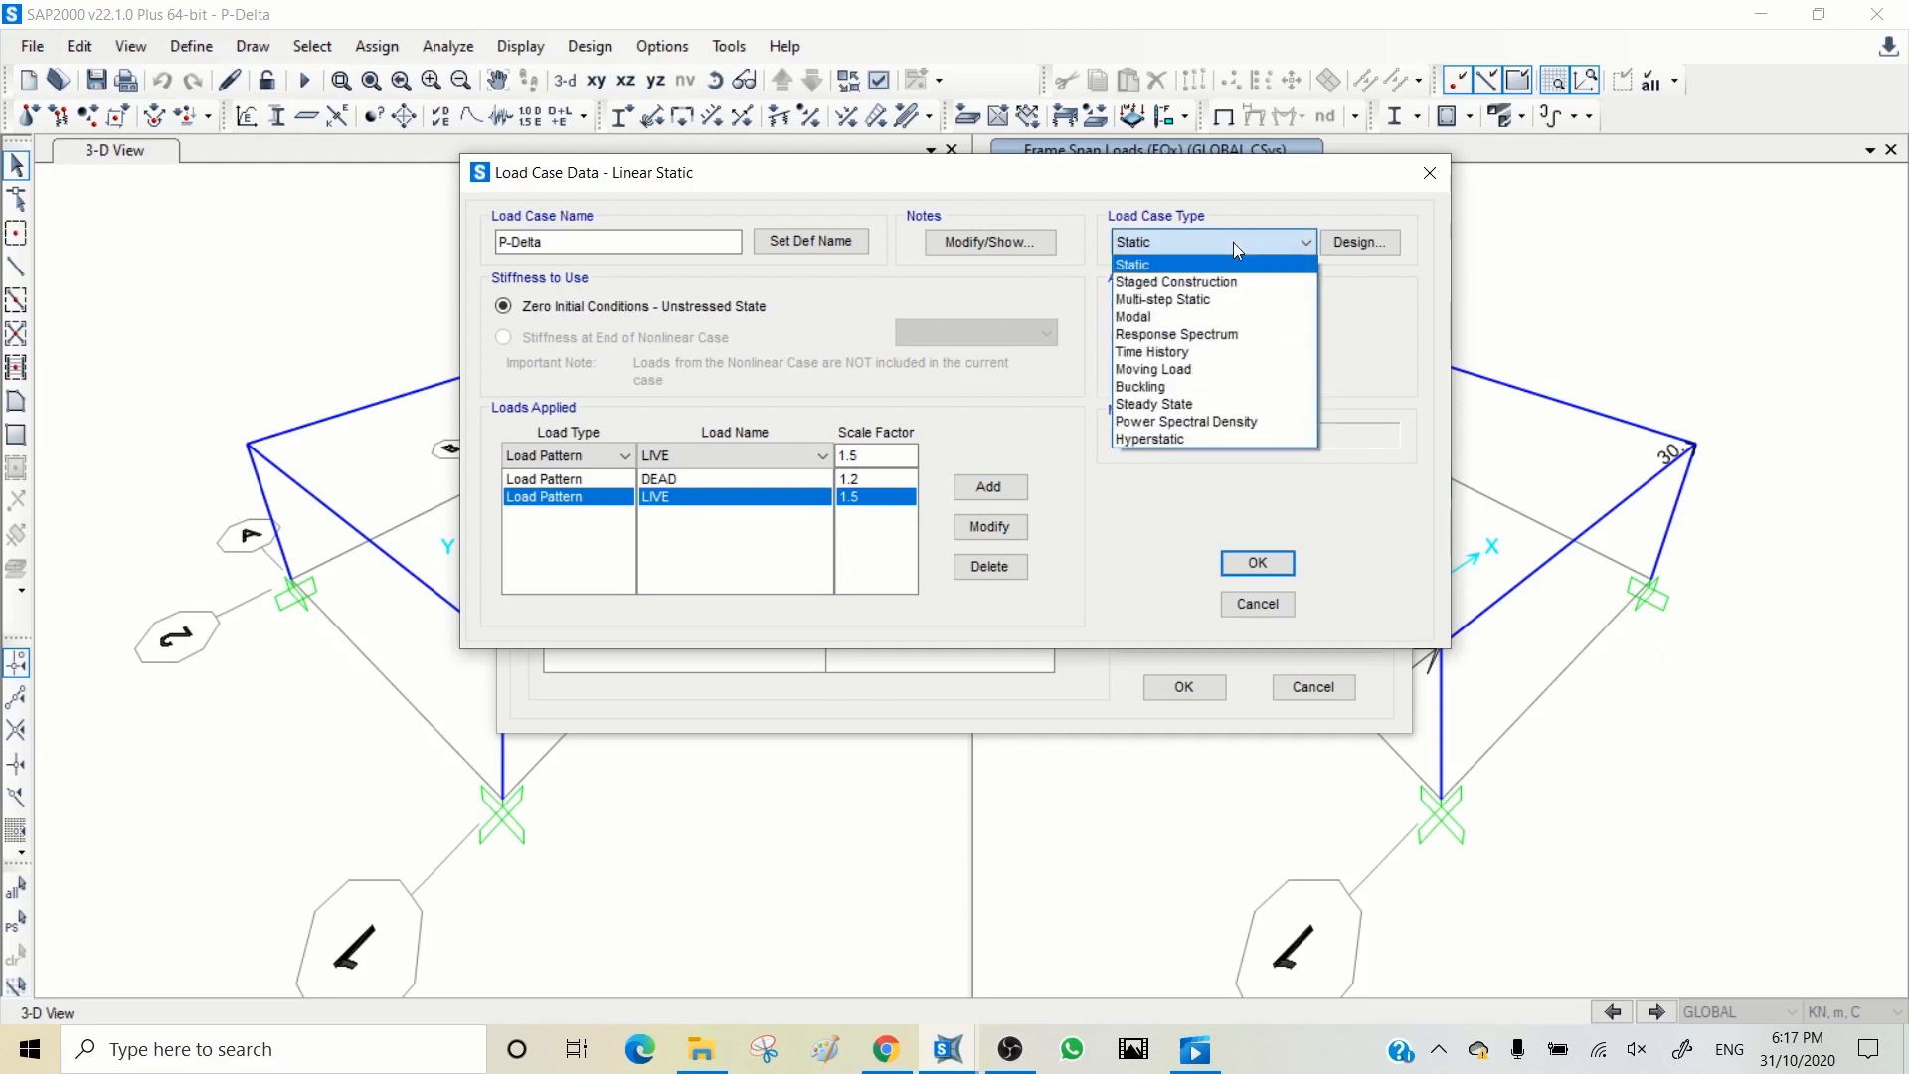
{"action": "left_click", "coordinate": [1233, 242]}
{"action": "left_click", "coordinate": [1161, 341]}
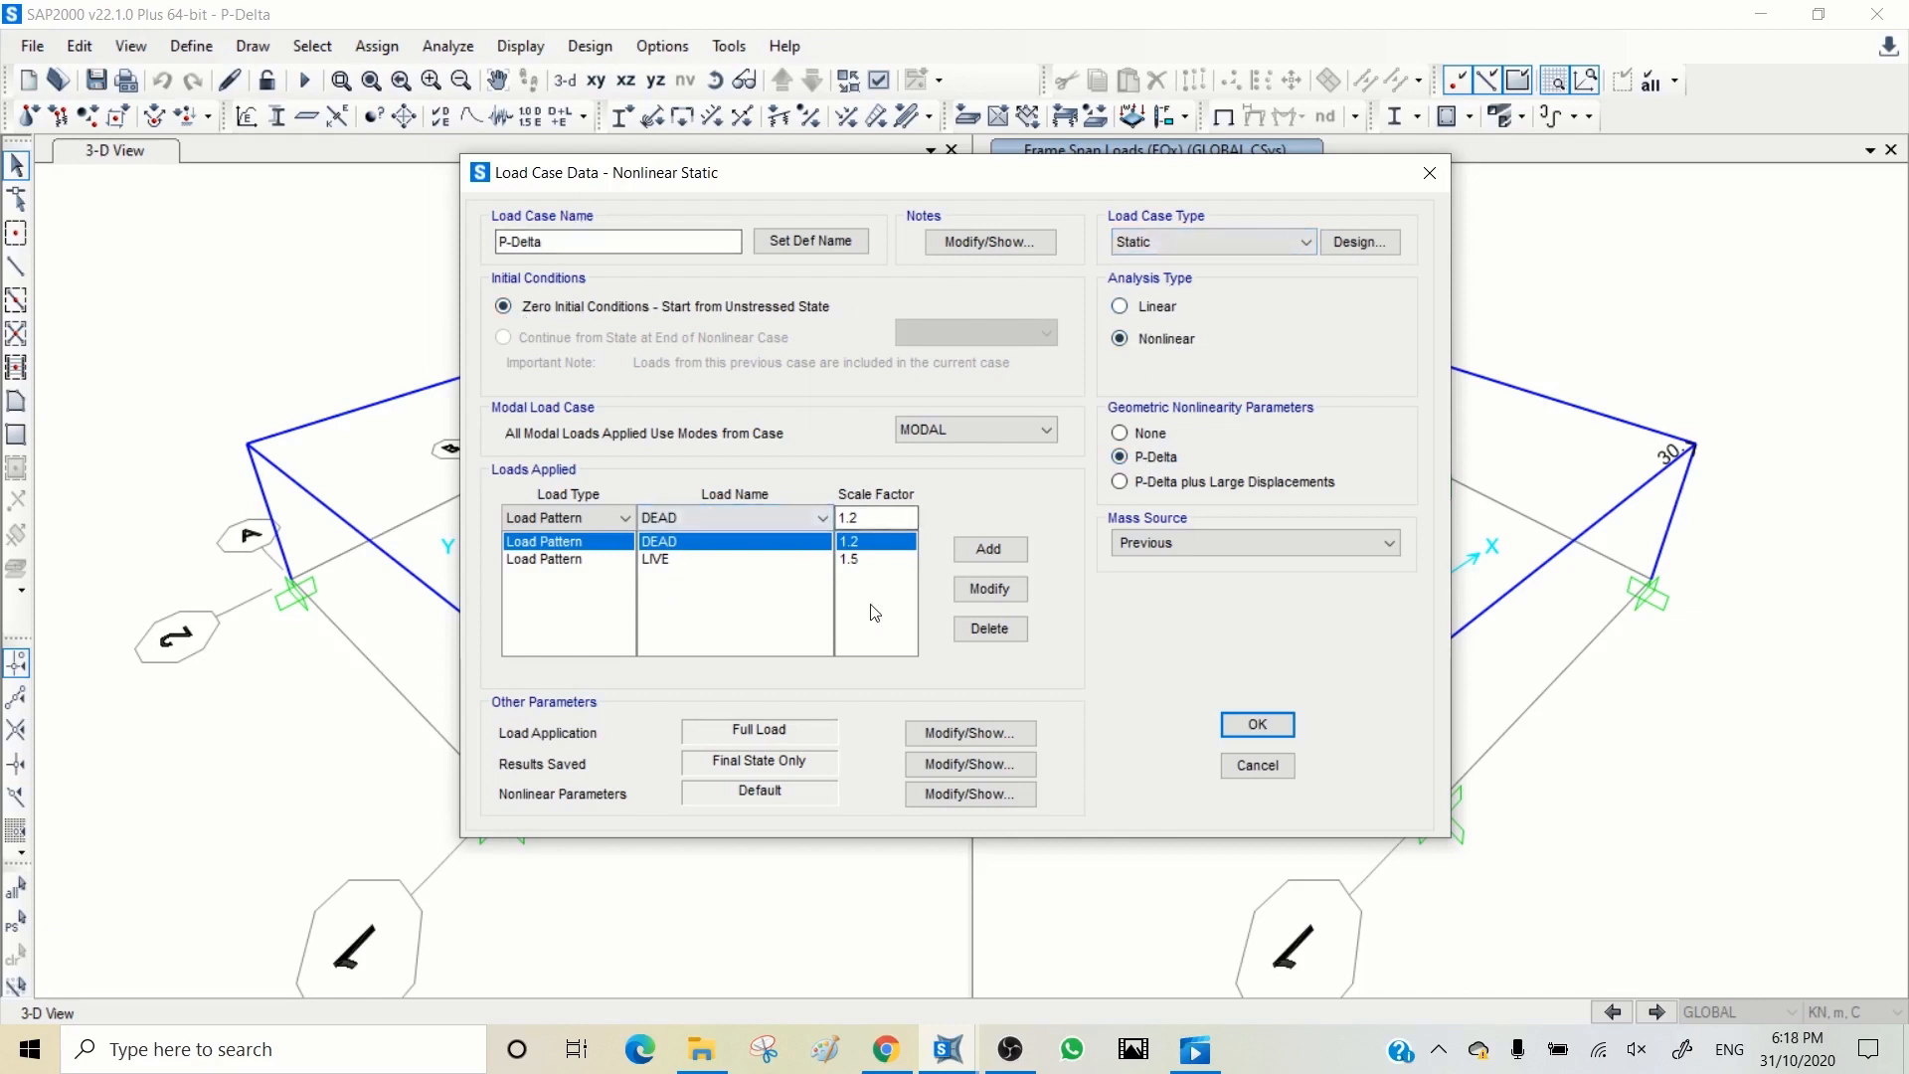
{"action": "left_click", "coordinate": [1256, 725]}
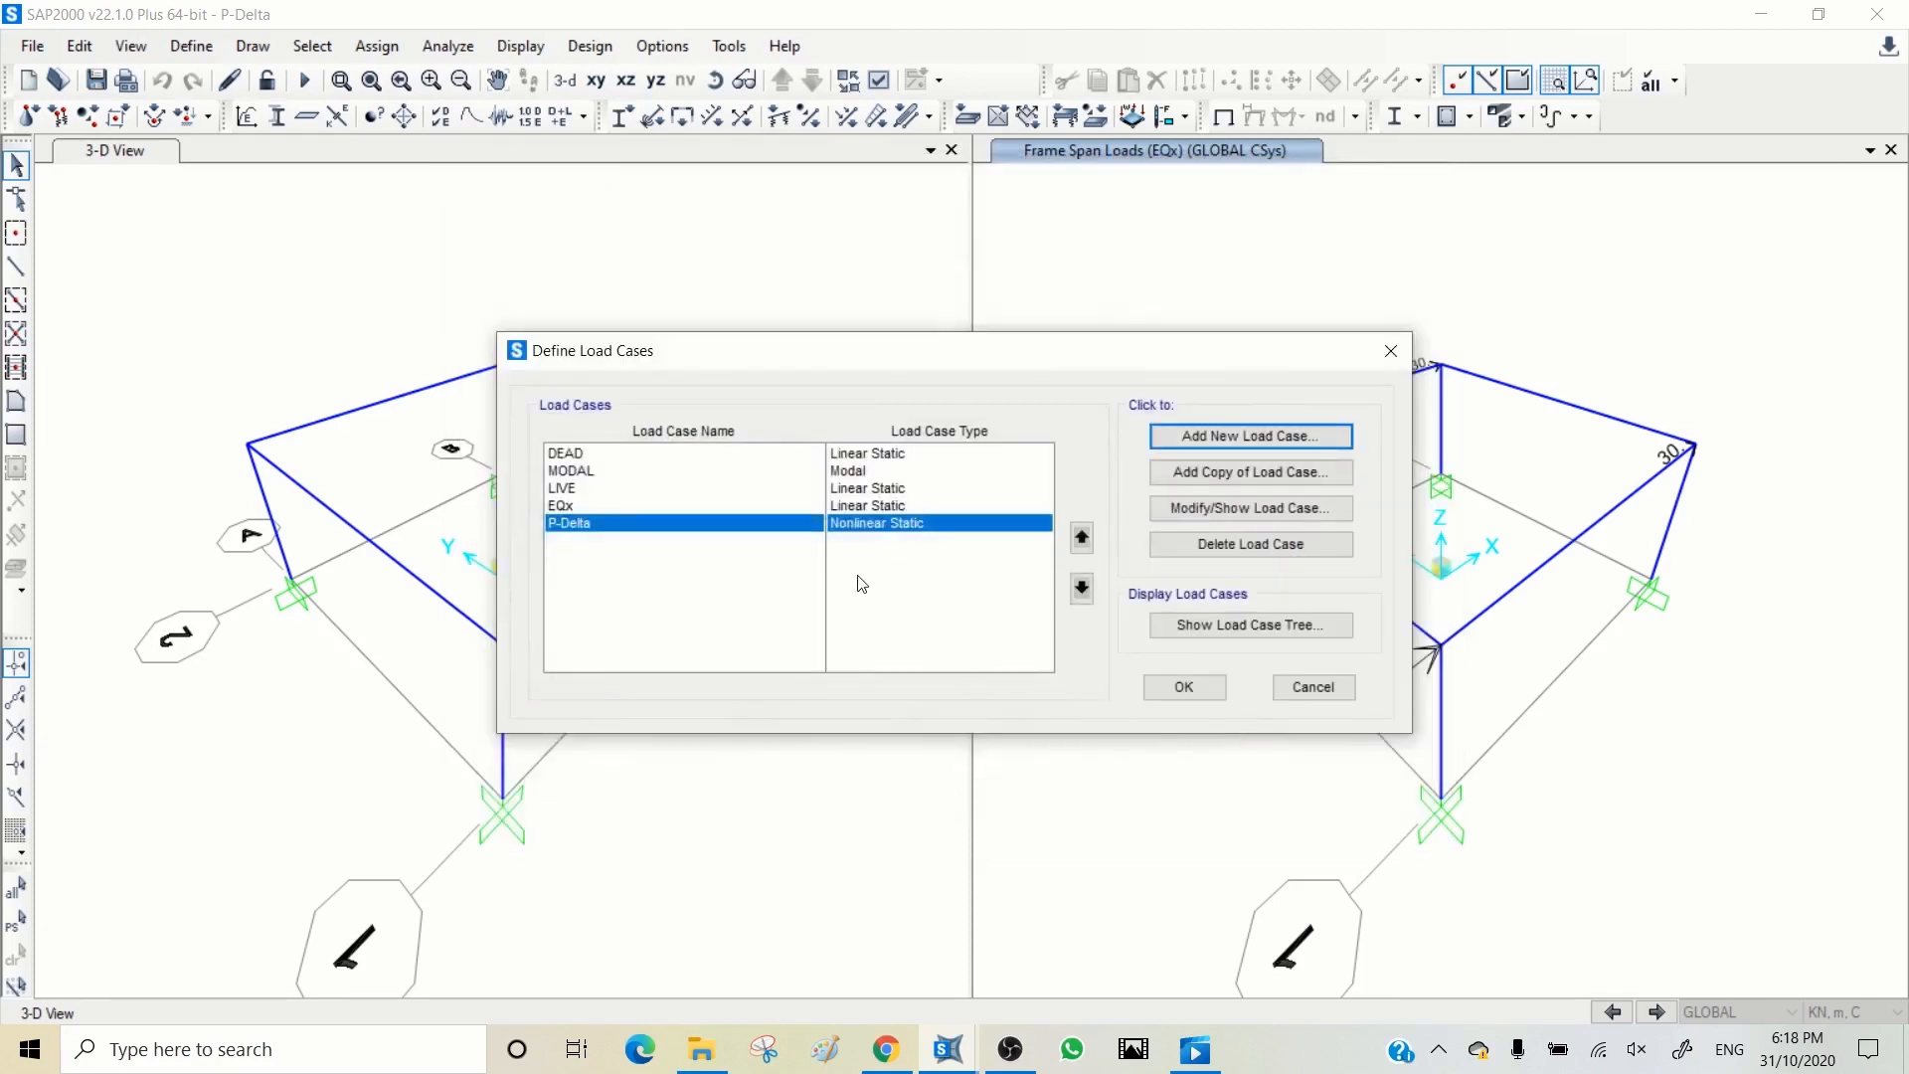
Step: Copy the EQx load case as EQx-PD, using the stiffness at the end of the nonlinear P-Delta case, and accept the load cases
{"action": "left_click", "coordinate": [562, 506]}
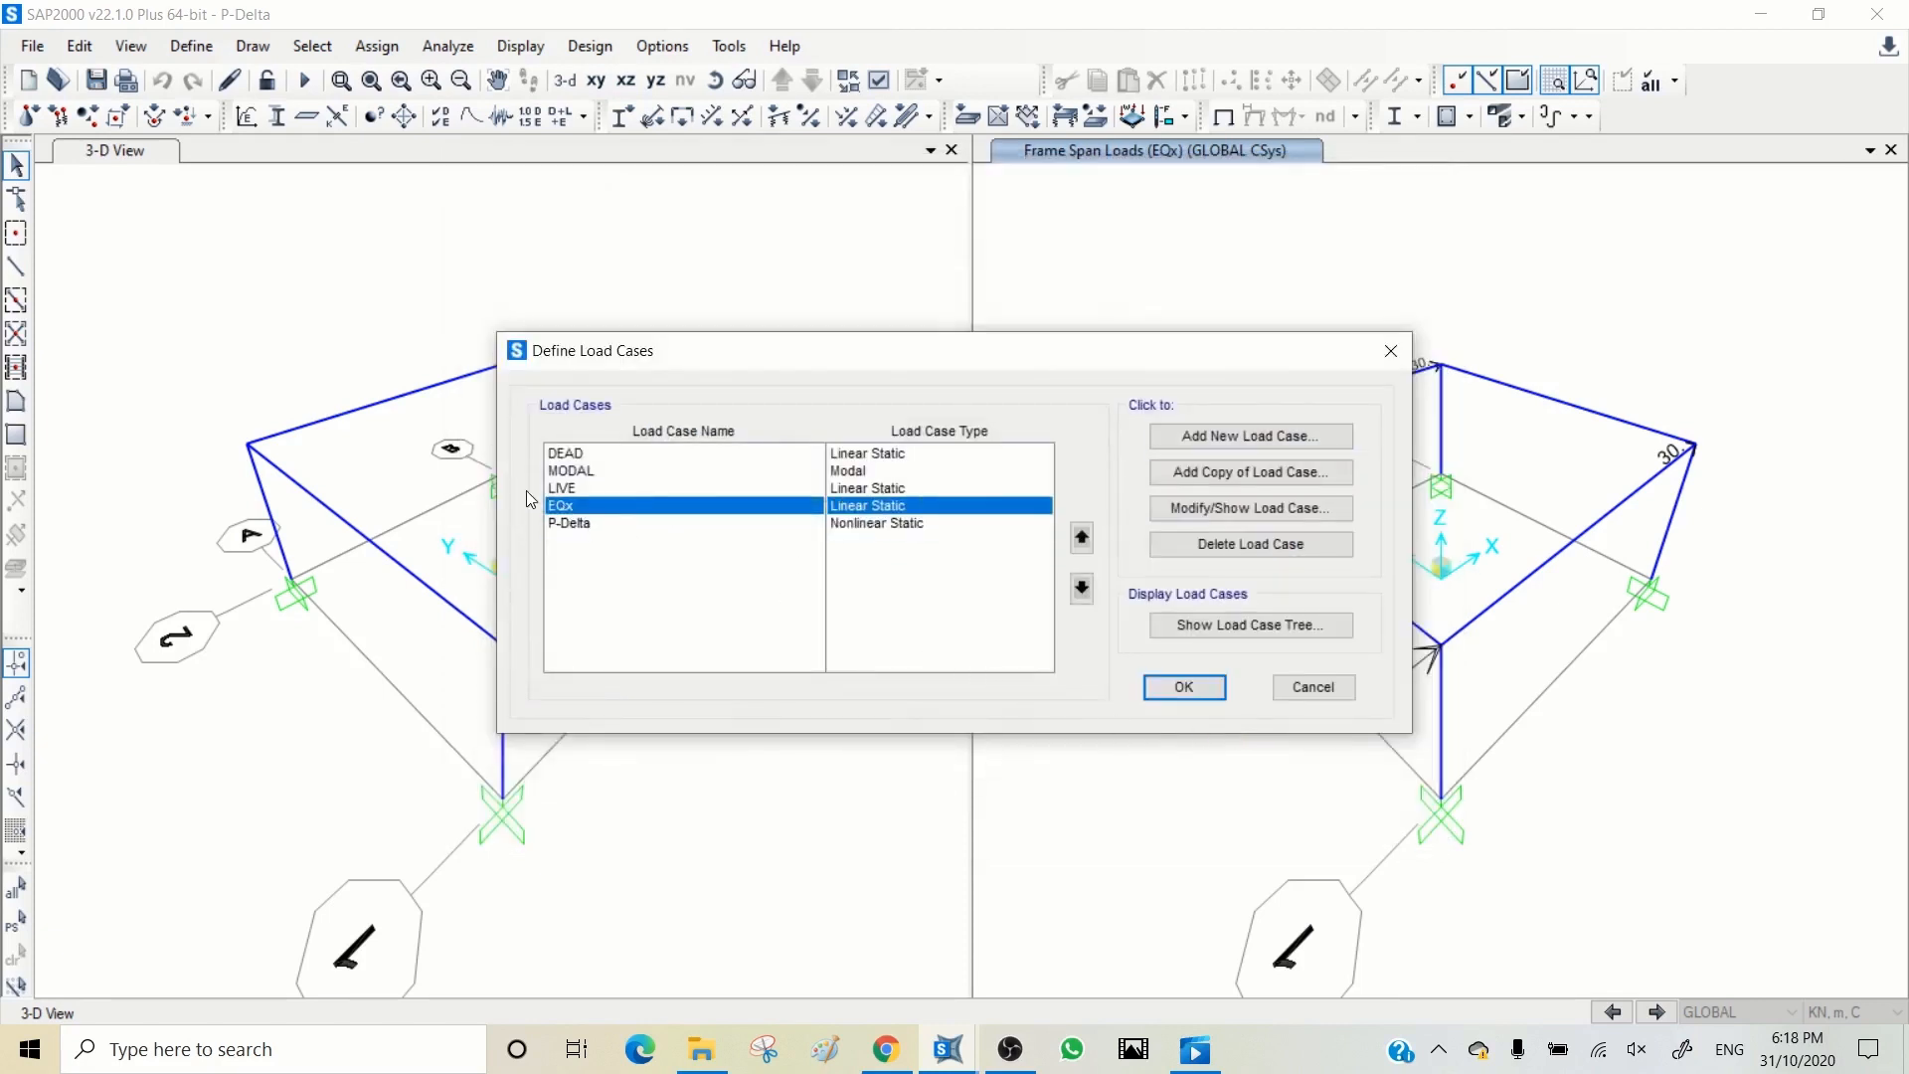
{"action": "left_click", "coordinate": [1219, 474]}
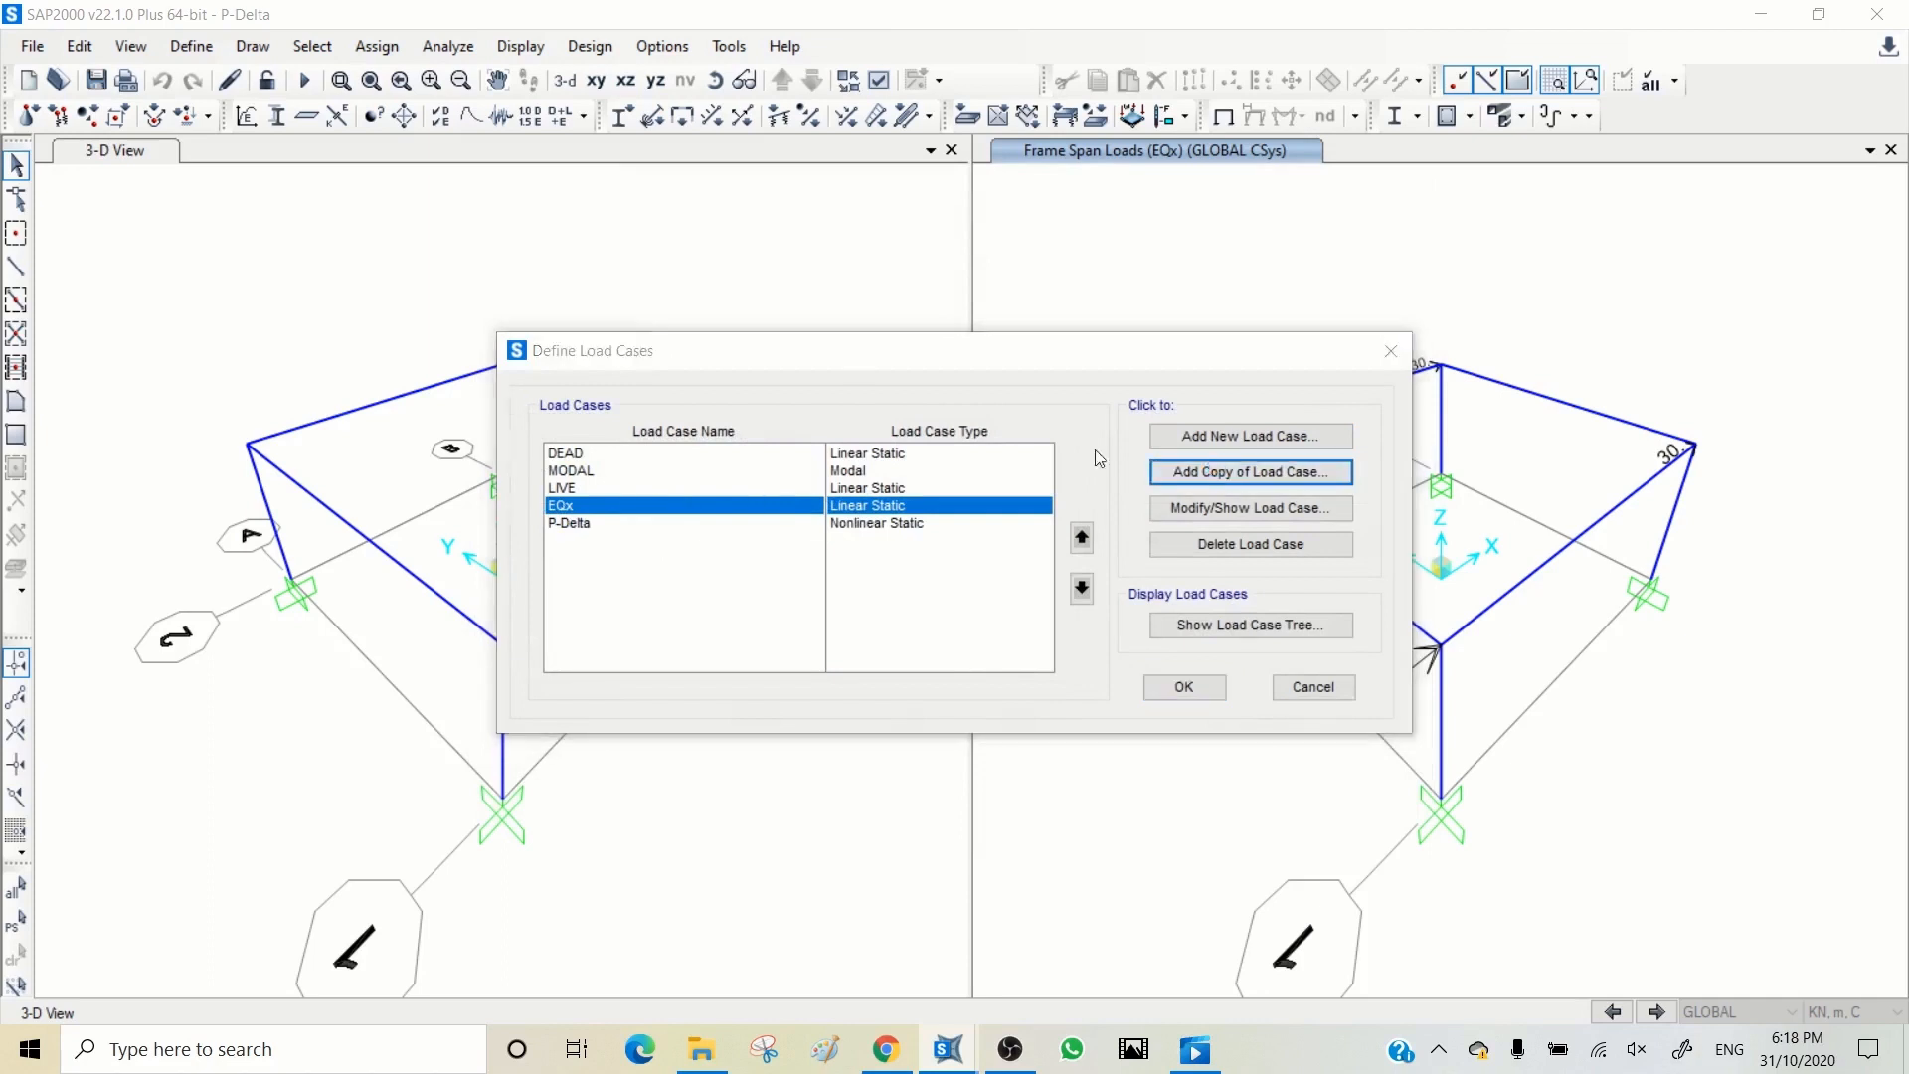
{"action": "double_click", "coordinate": [540, 242]}
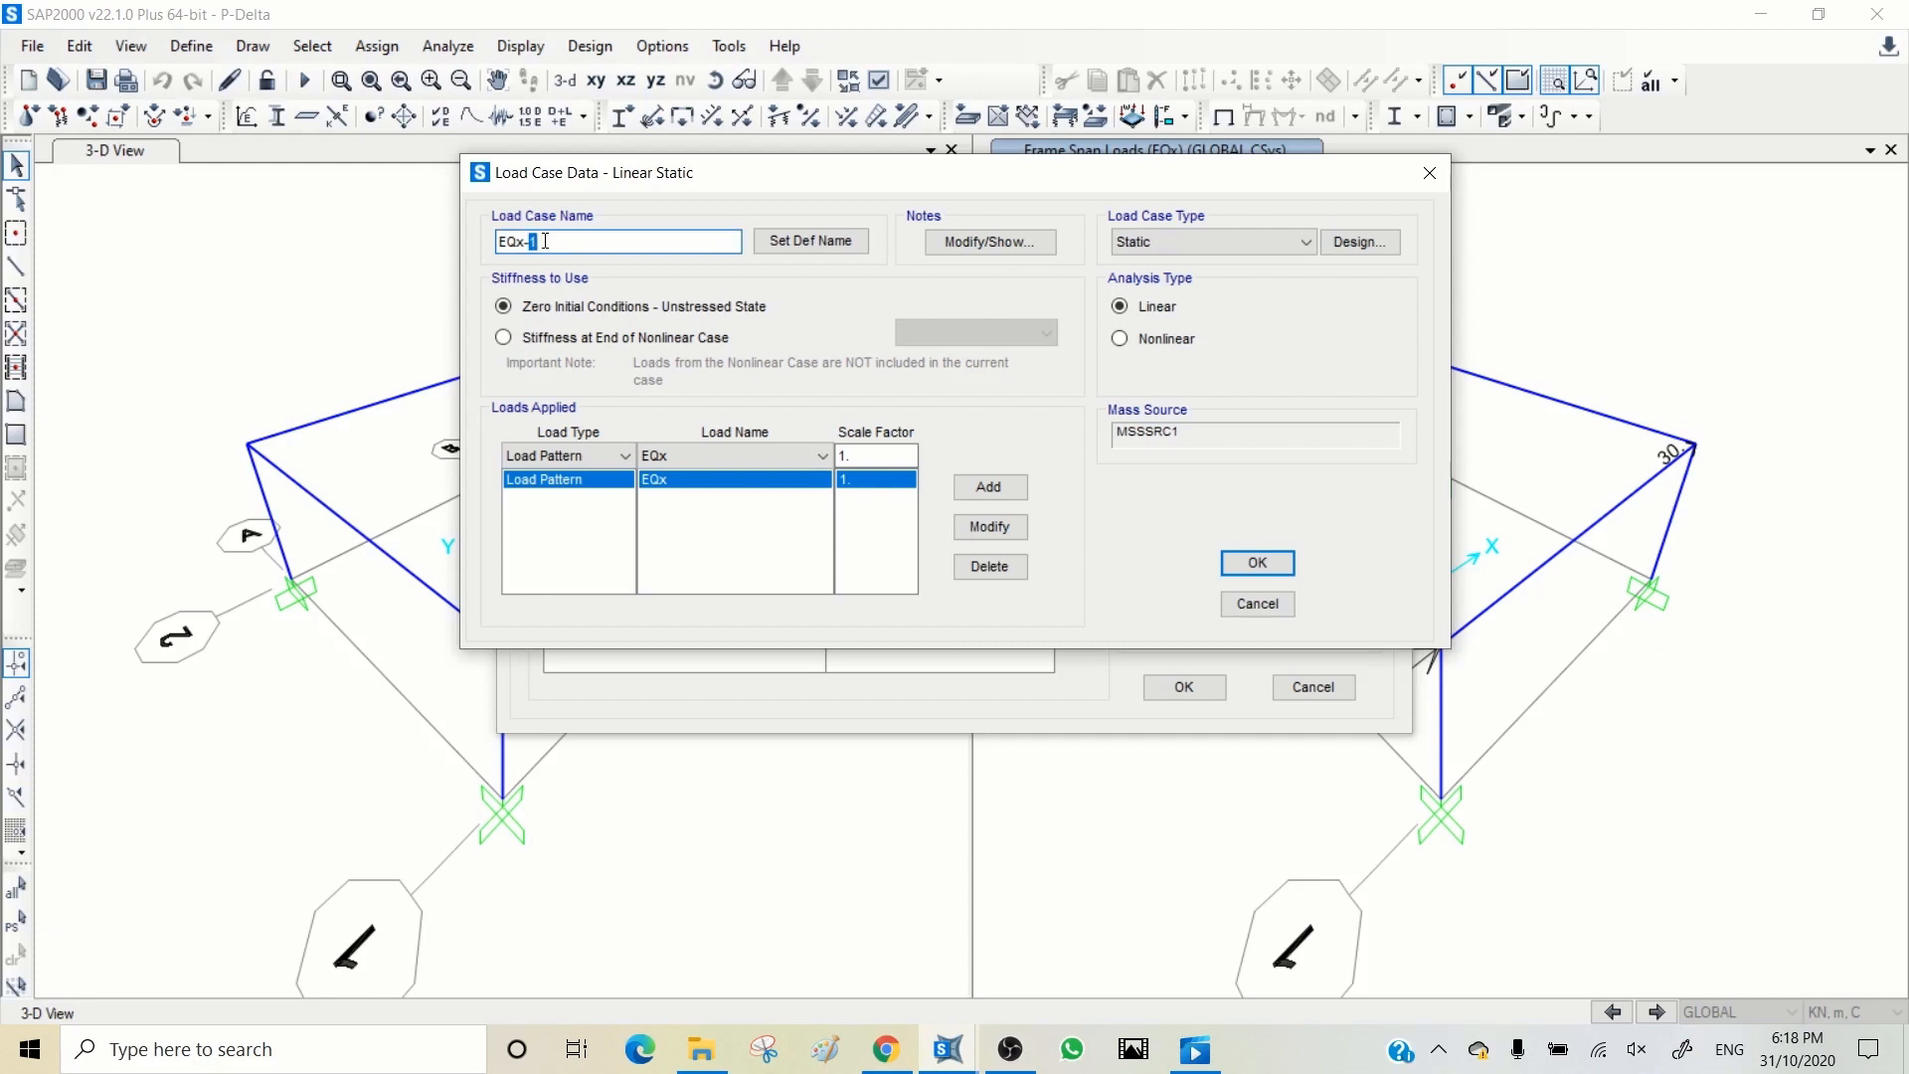
{"action": "type", "text": "PD"}
{"action": "left_click", "coordinate": [545, 338]}
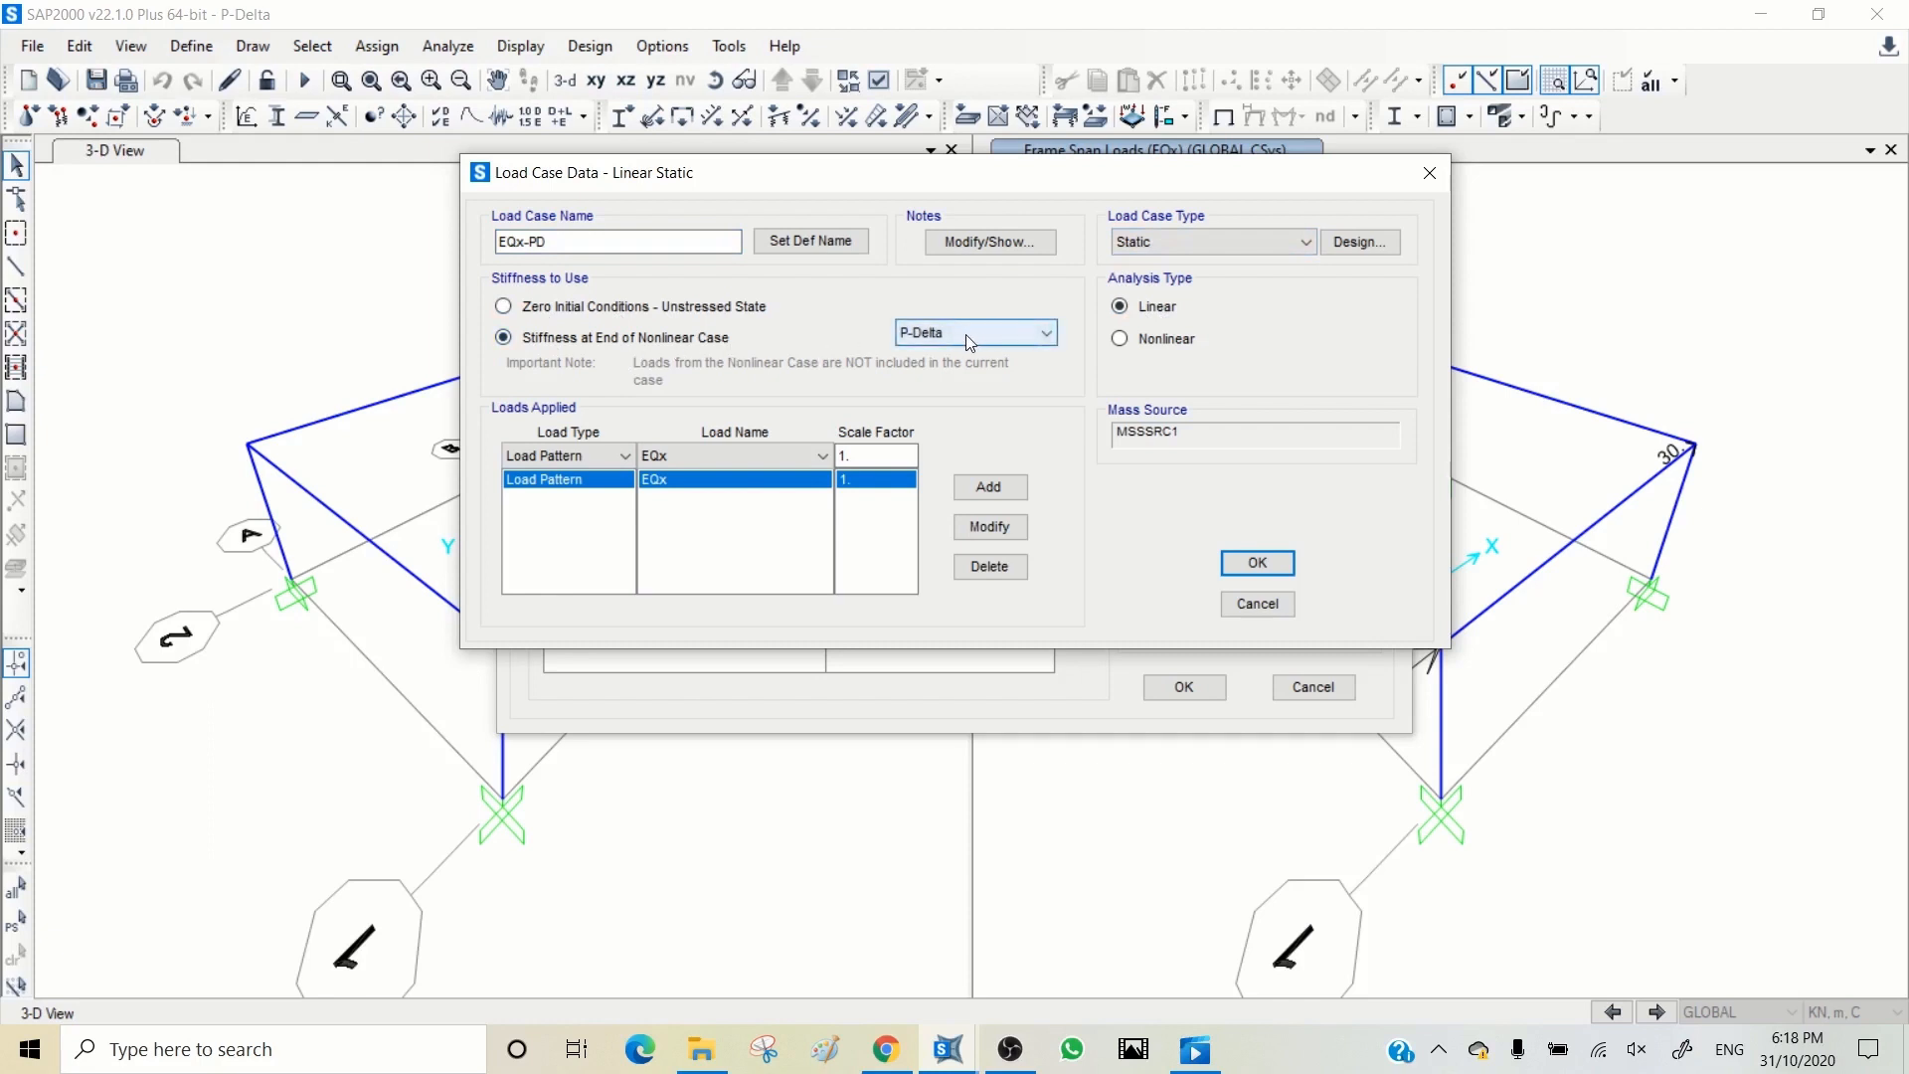
{"action": "left_click", "coordinate": [1257, 564]}
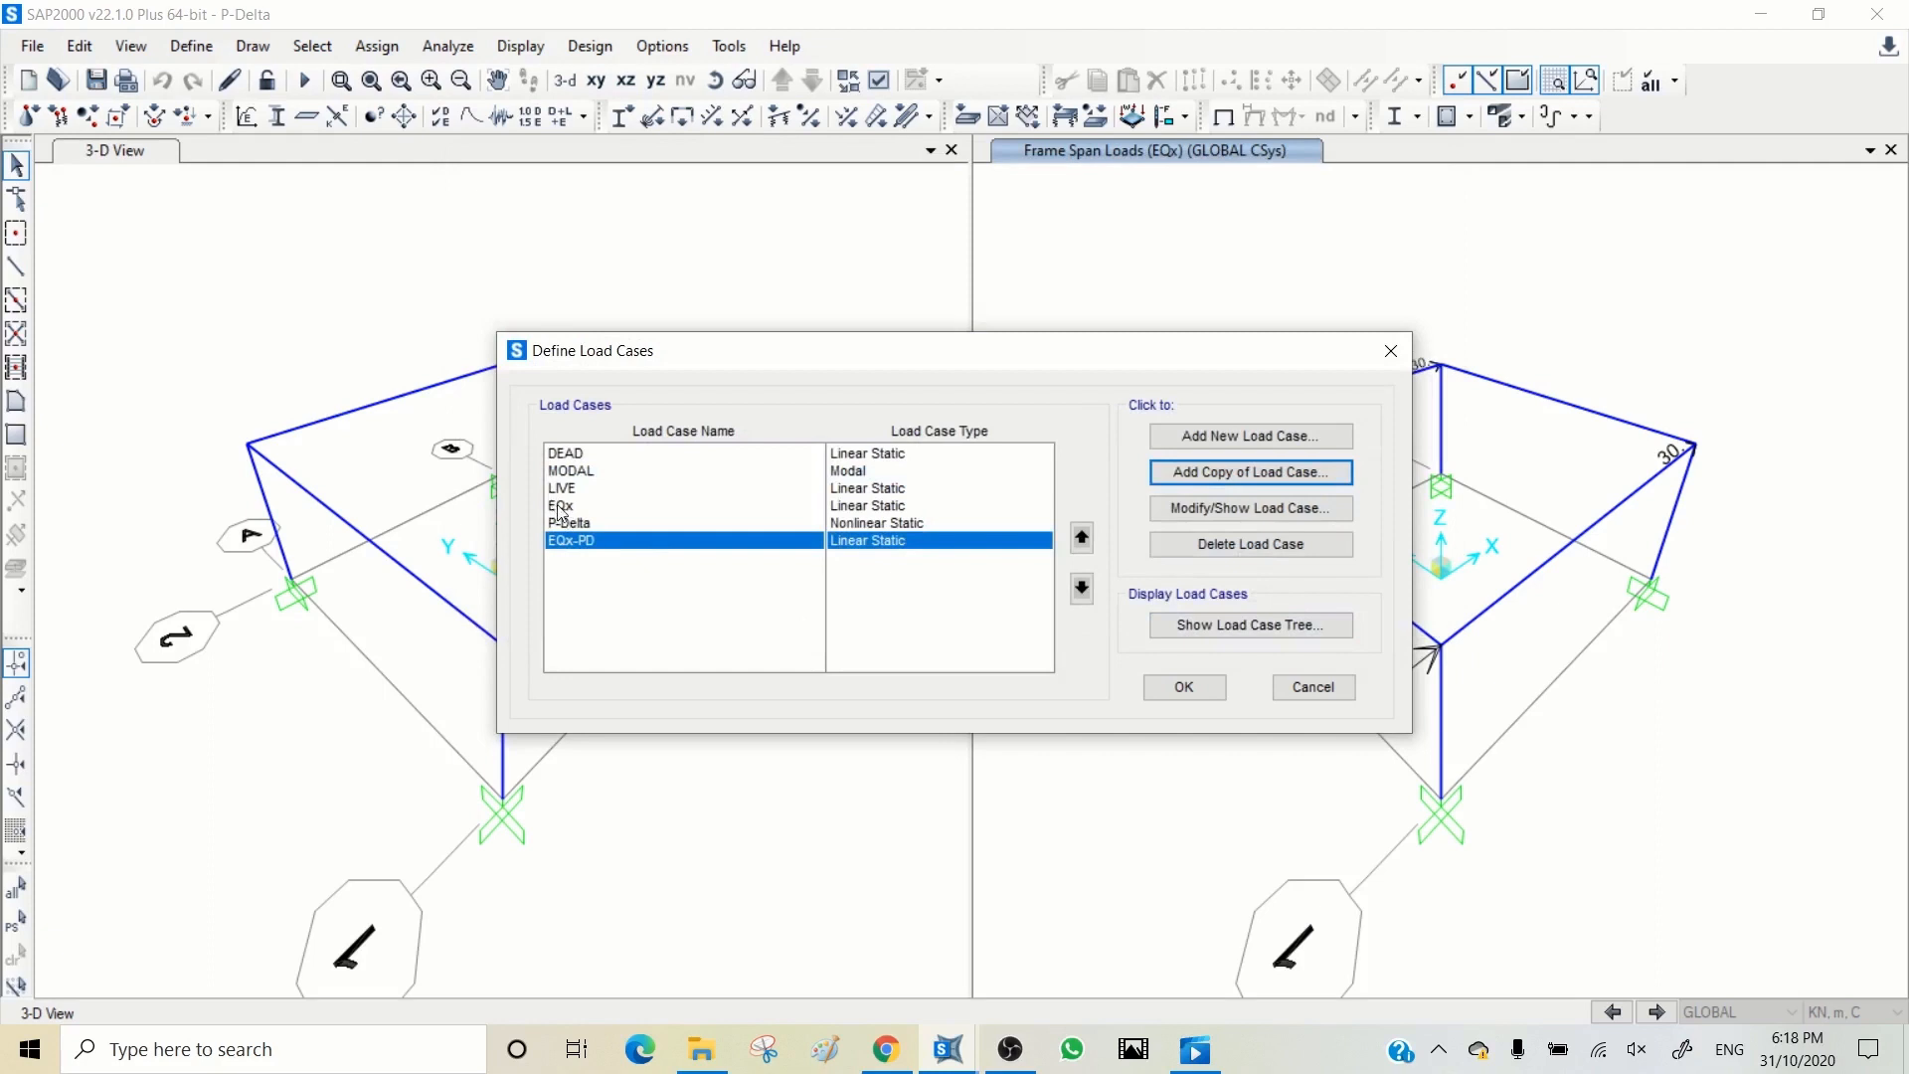
{"action": "left_click", "coordinate": [1181, 686]}
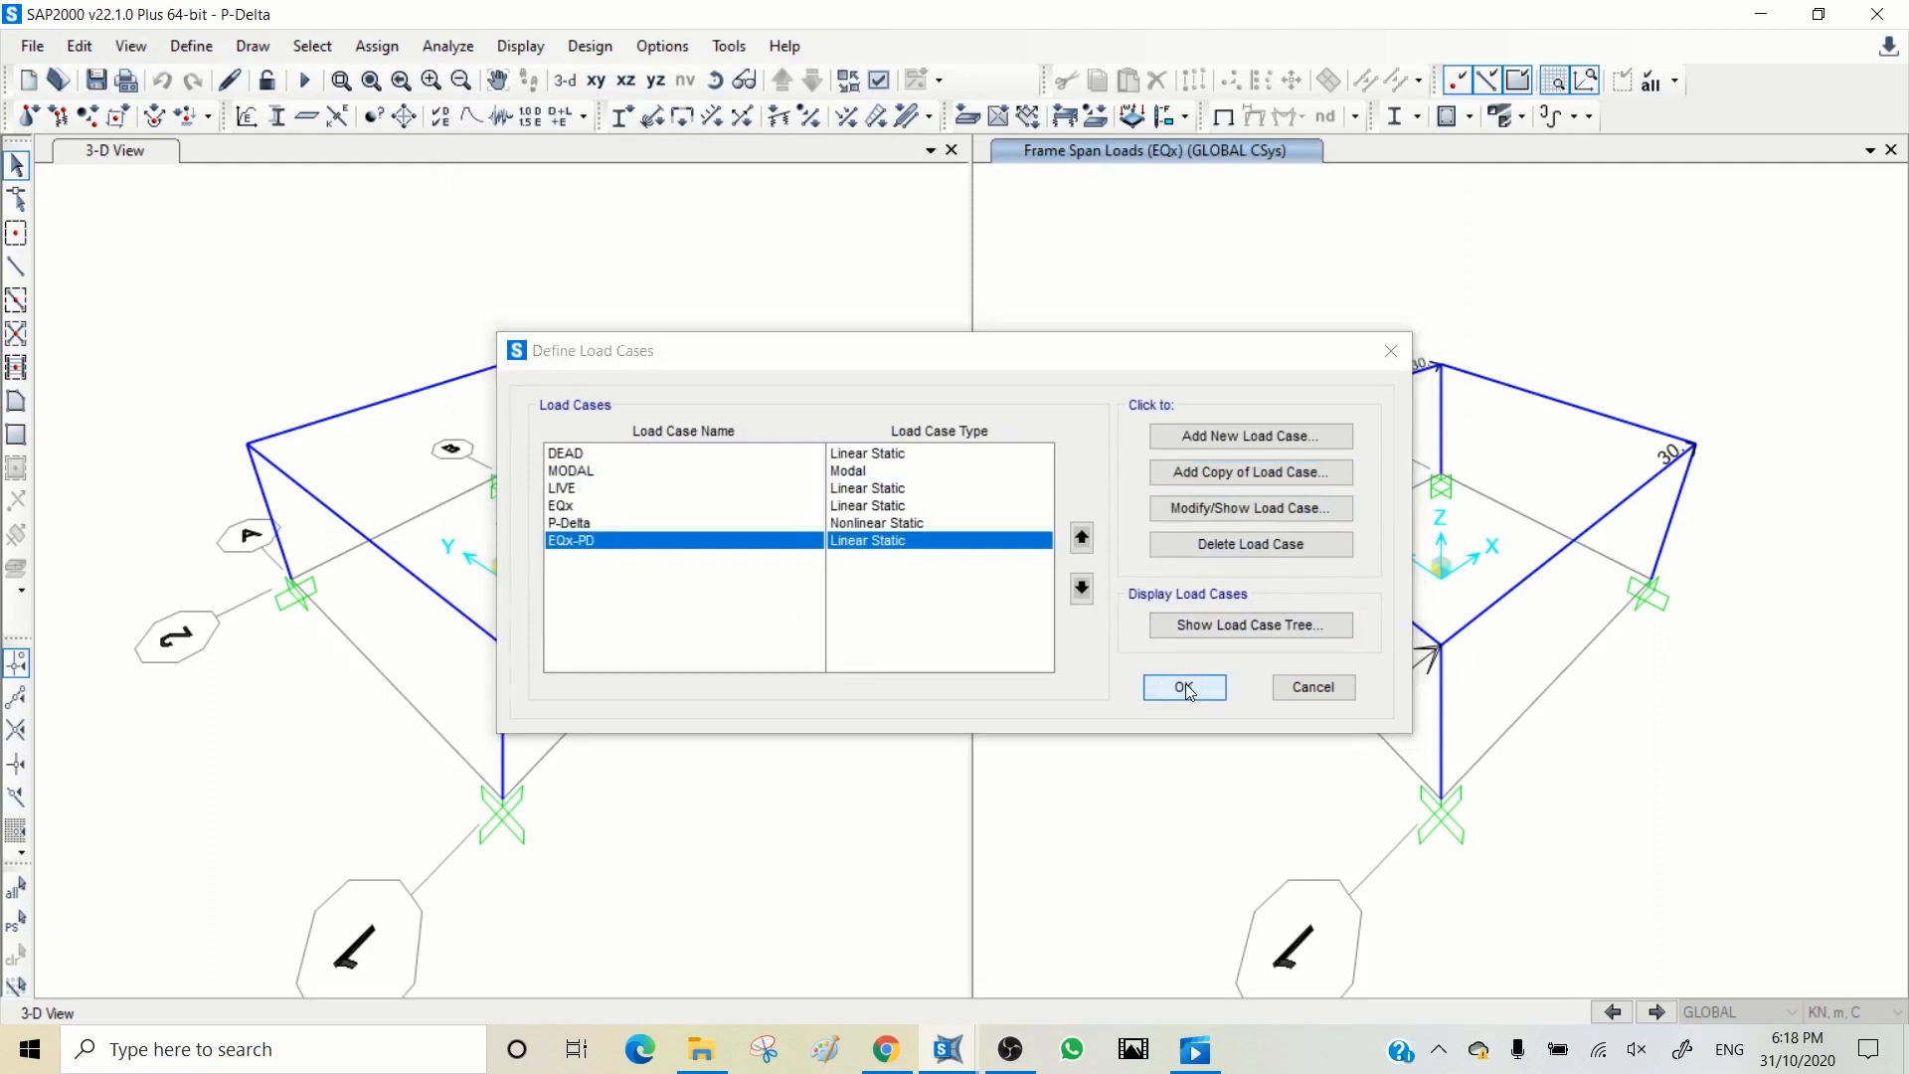
Step: Run the analysis for all load cases
{"action": "left_click", "coordinate": [750, 255]}
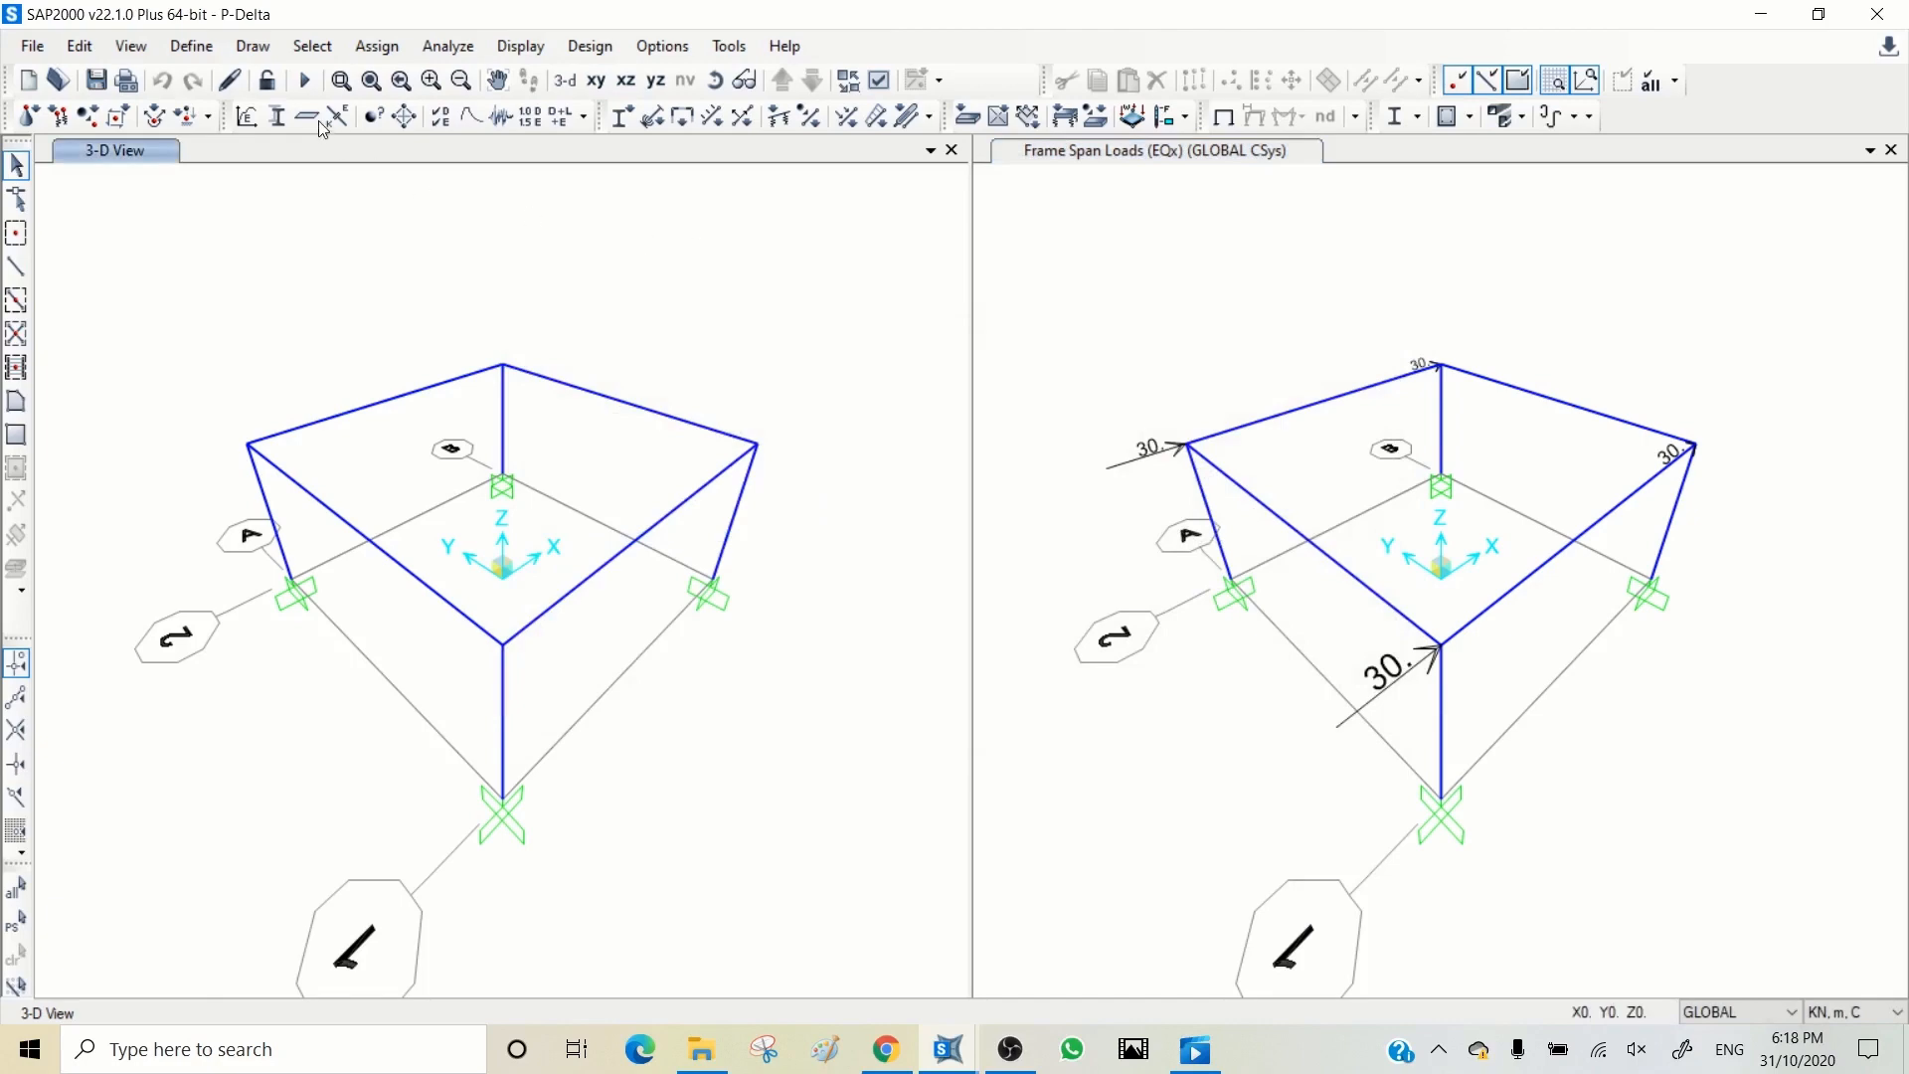
{"action": "left_click", "coordinate": [304, 79]}
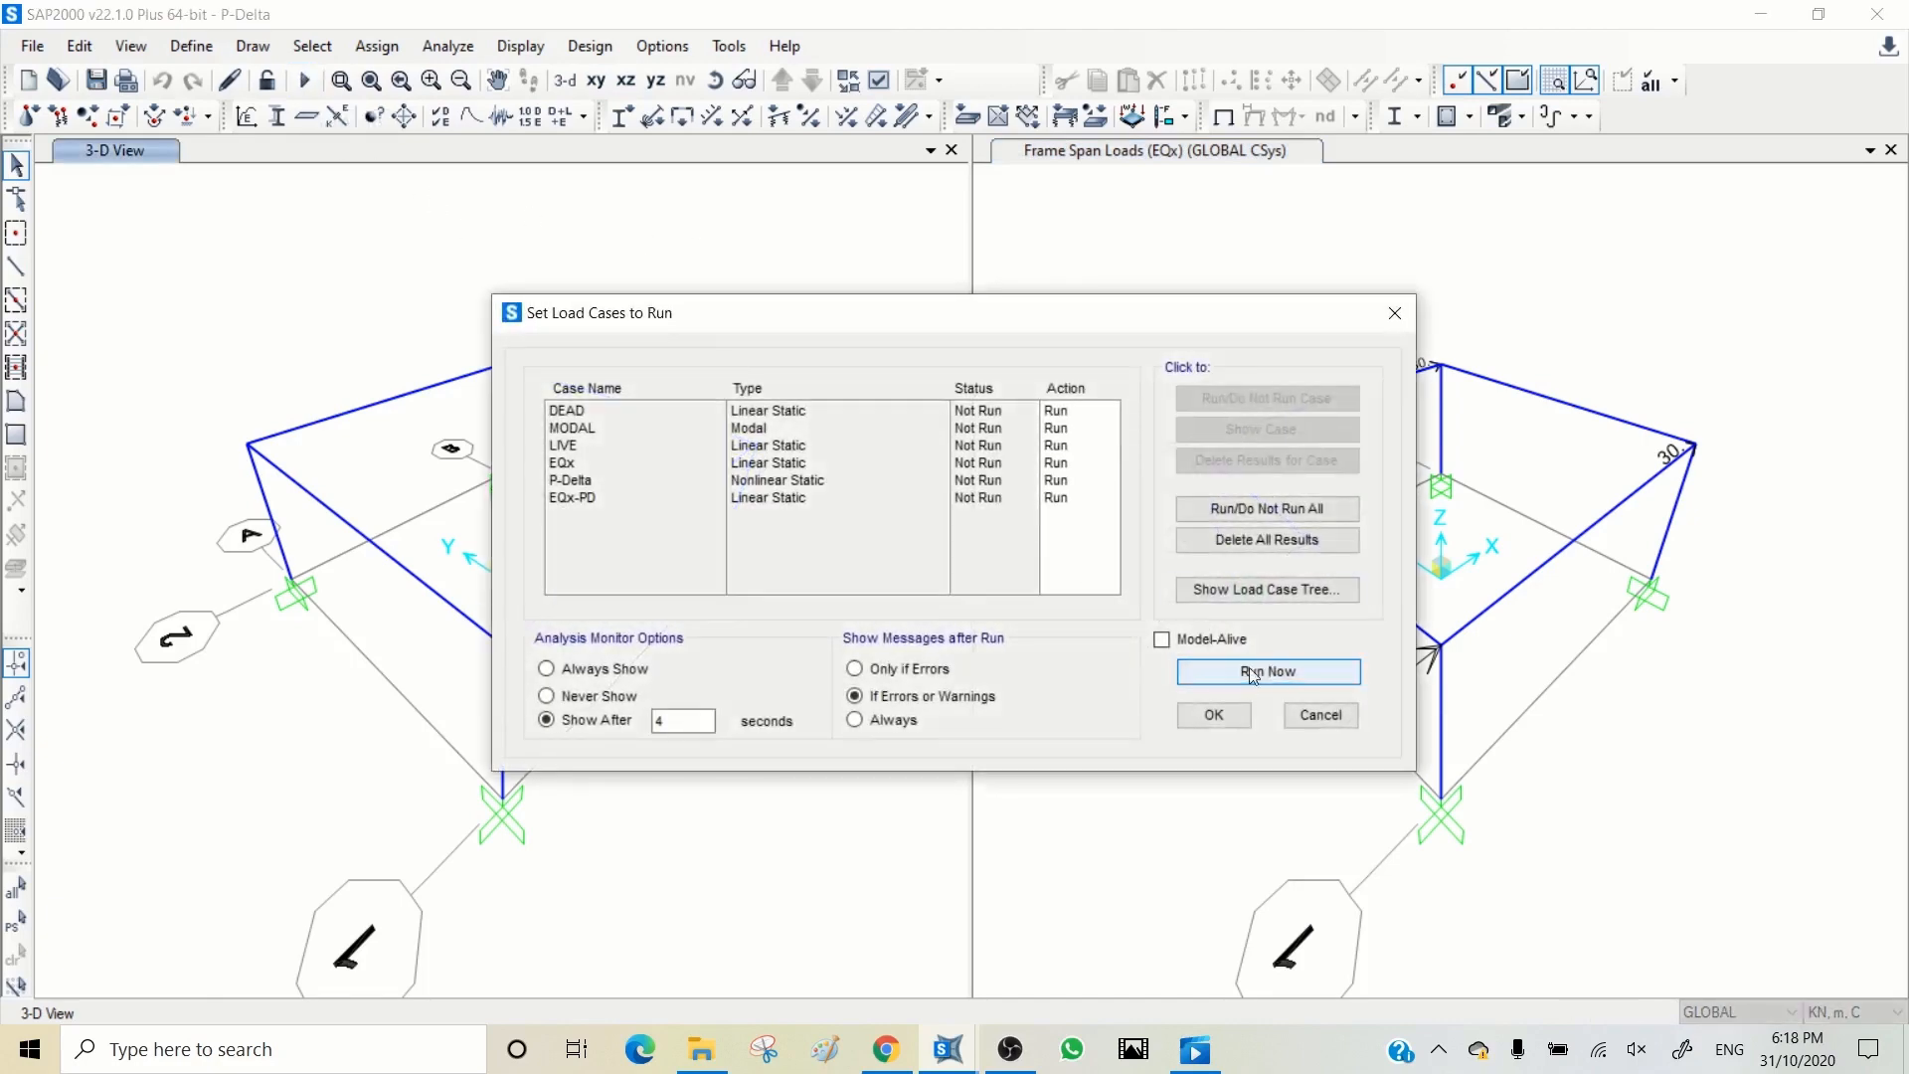
{"action": "left_click", "coordinate": [1283, 668]}
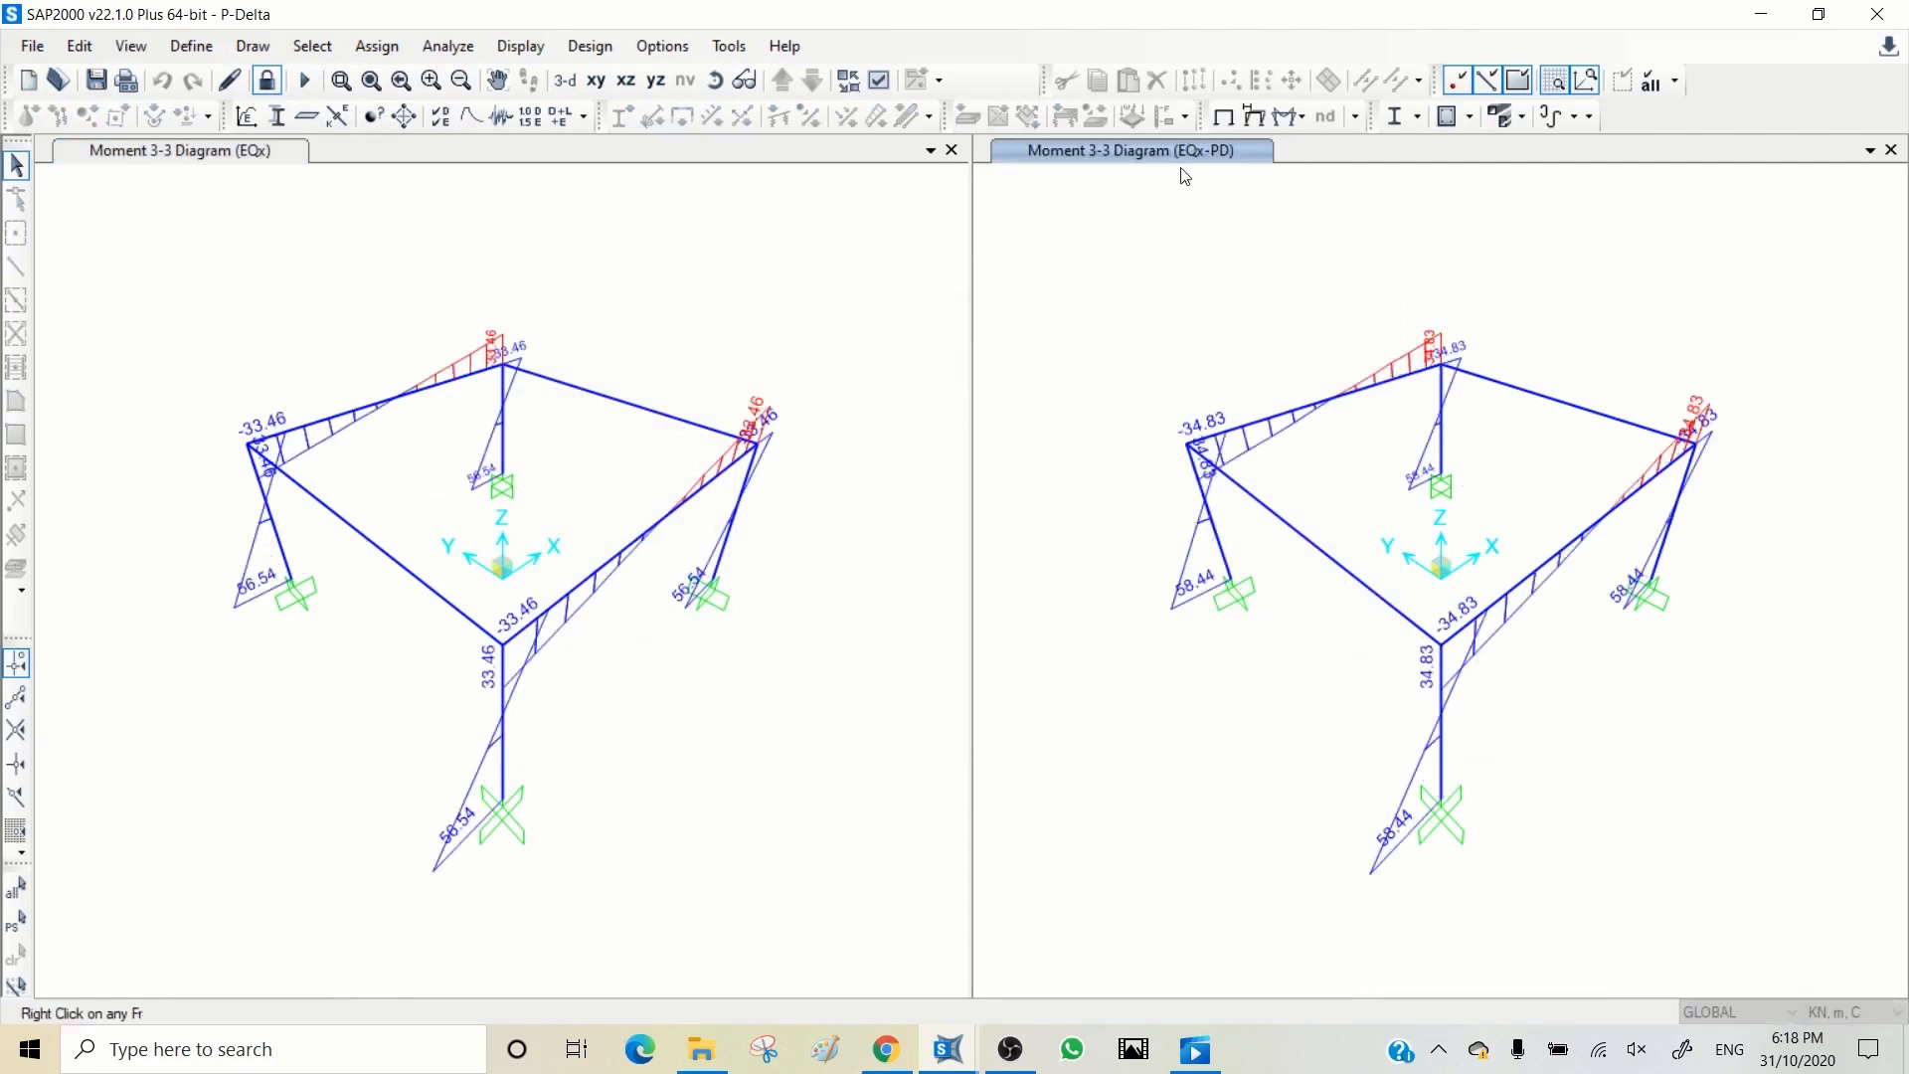
Step: Inspect the EQx shear, moment and deflection diagrams of the rear column
{"action": "left_click", "coordinate": [1117, 159]}
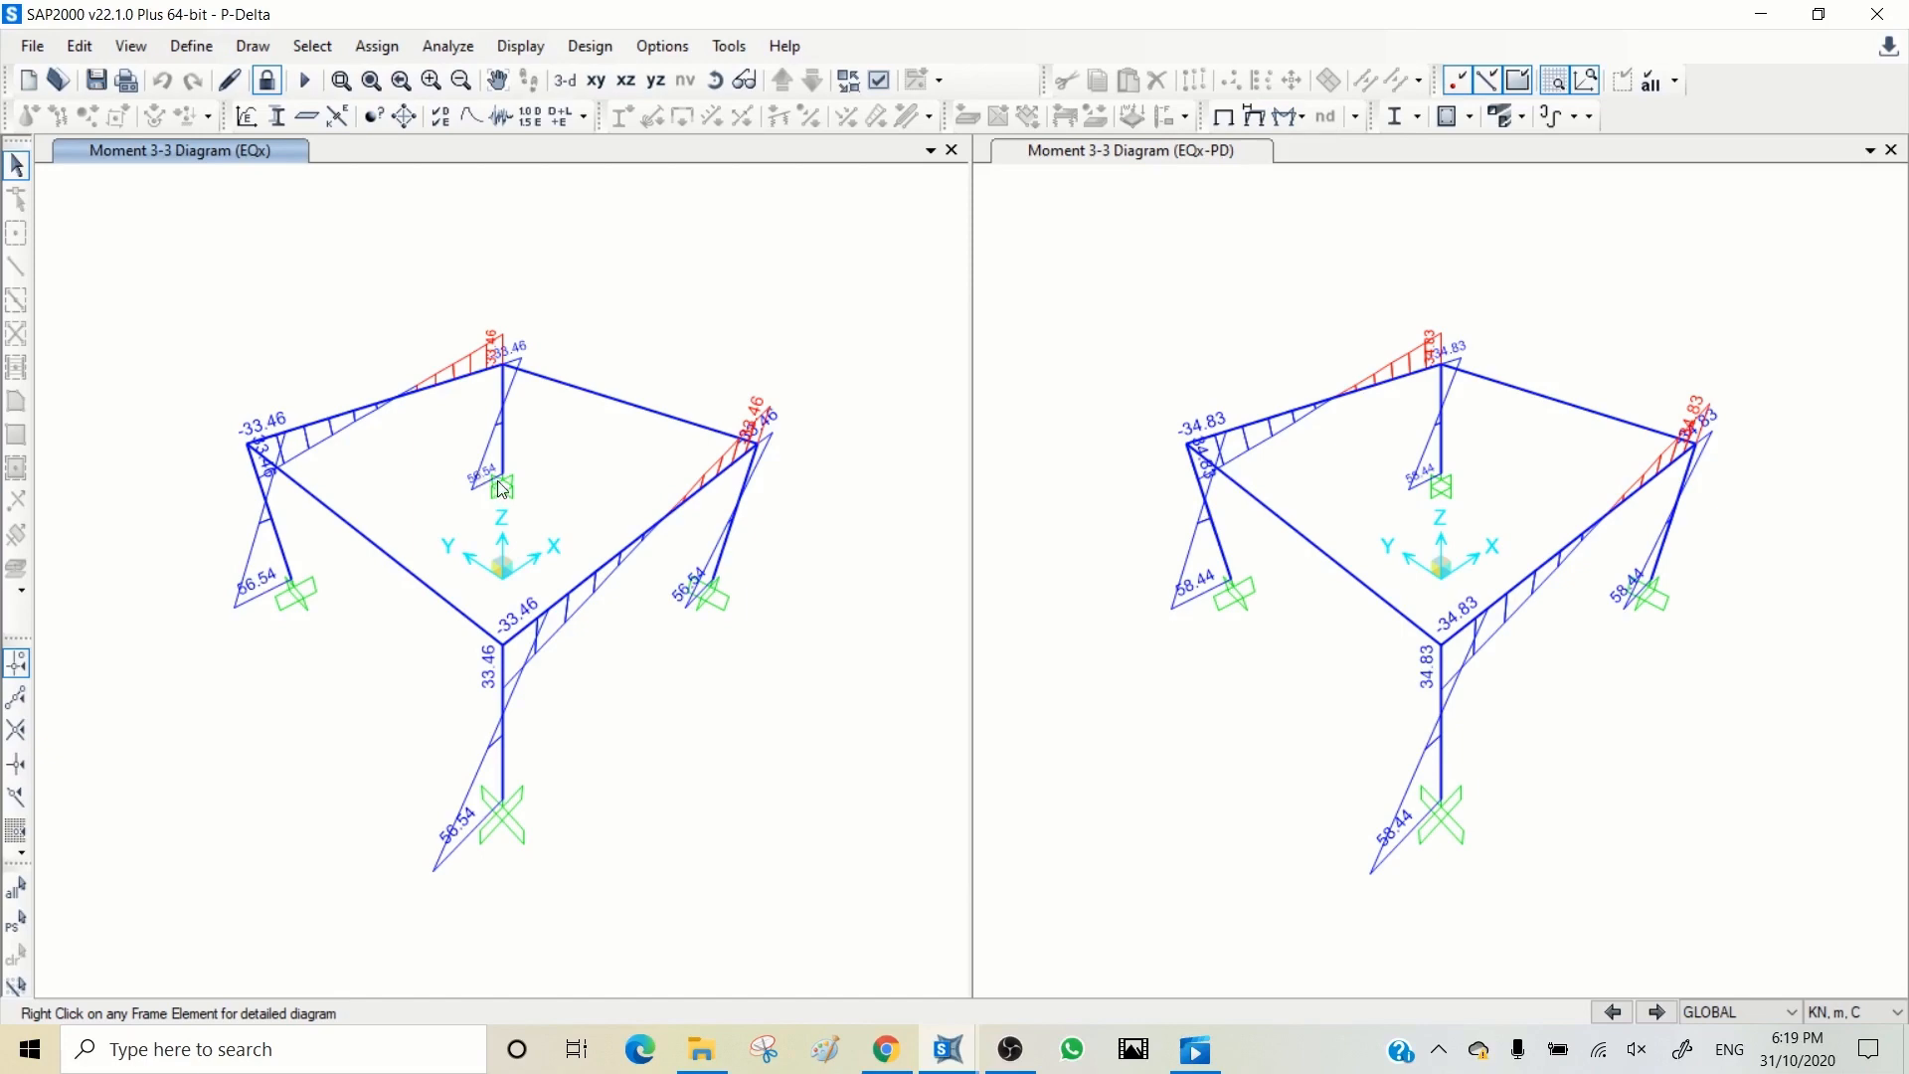
{"action": "mouse_move", "coordinate": [504, 456]}
{"action": "right_click", "coordinate": [504, 456]}
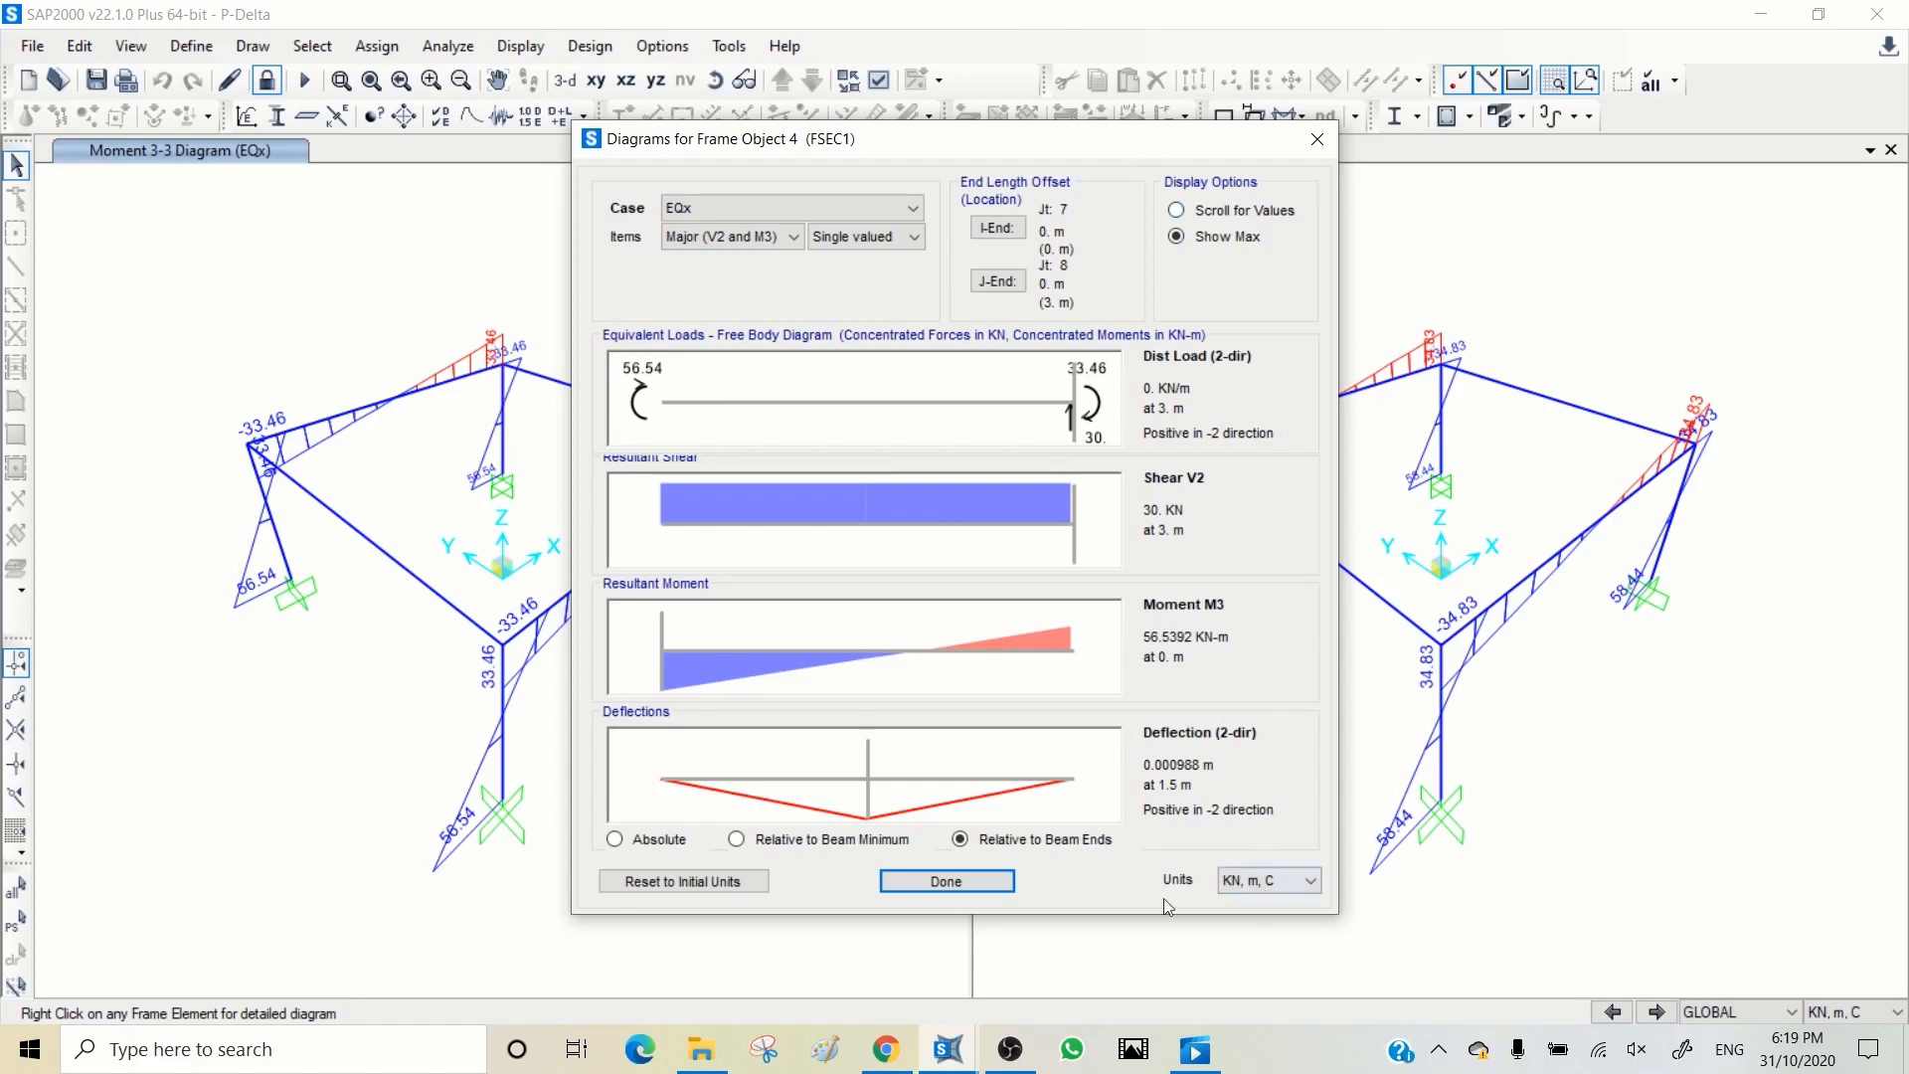
{"action": "left_click", "coordinate": [946, 881]}
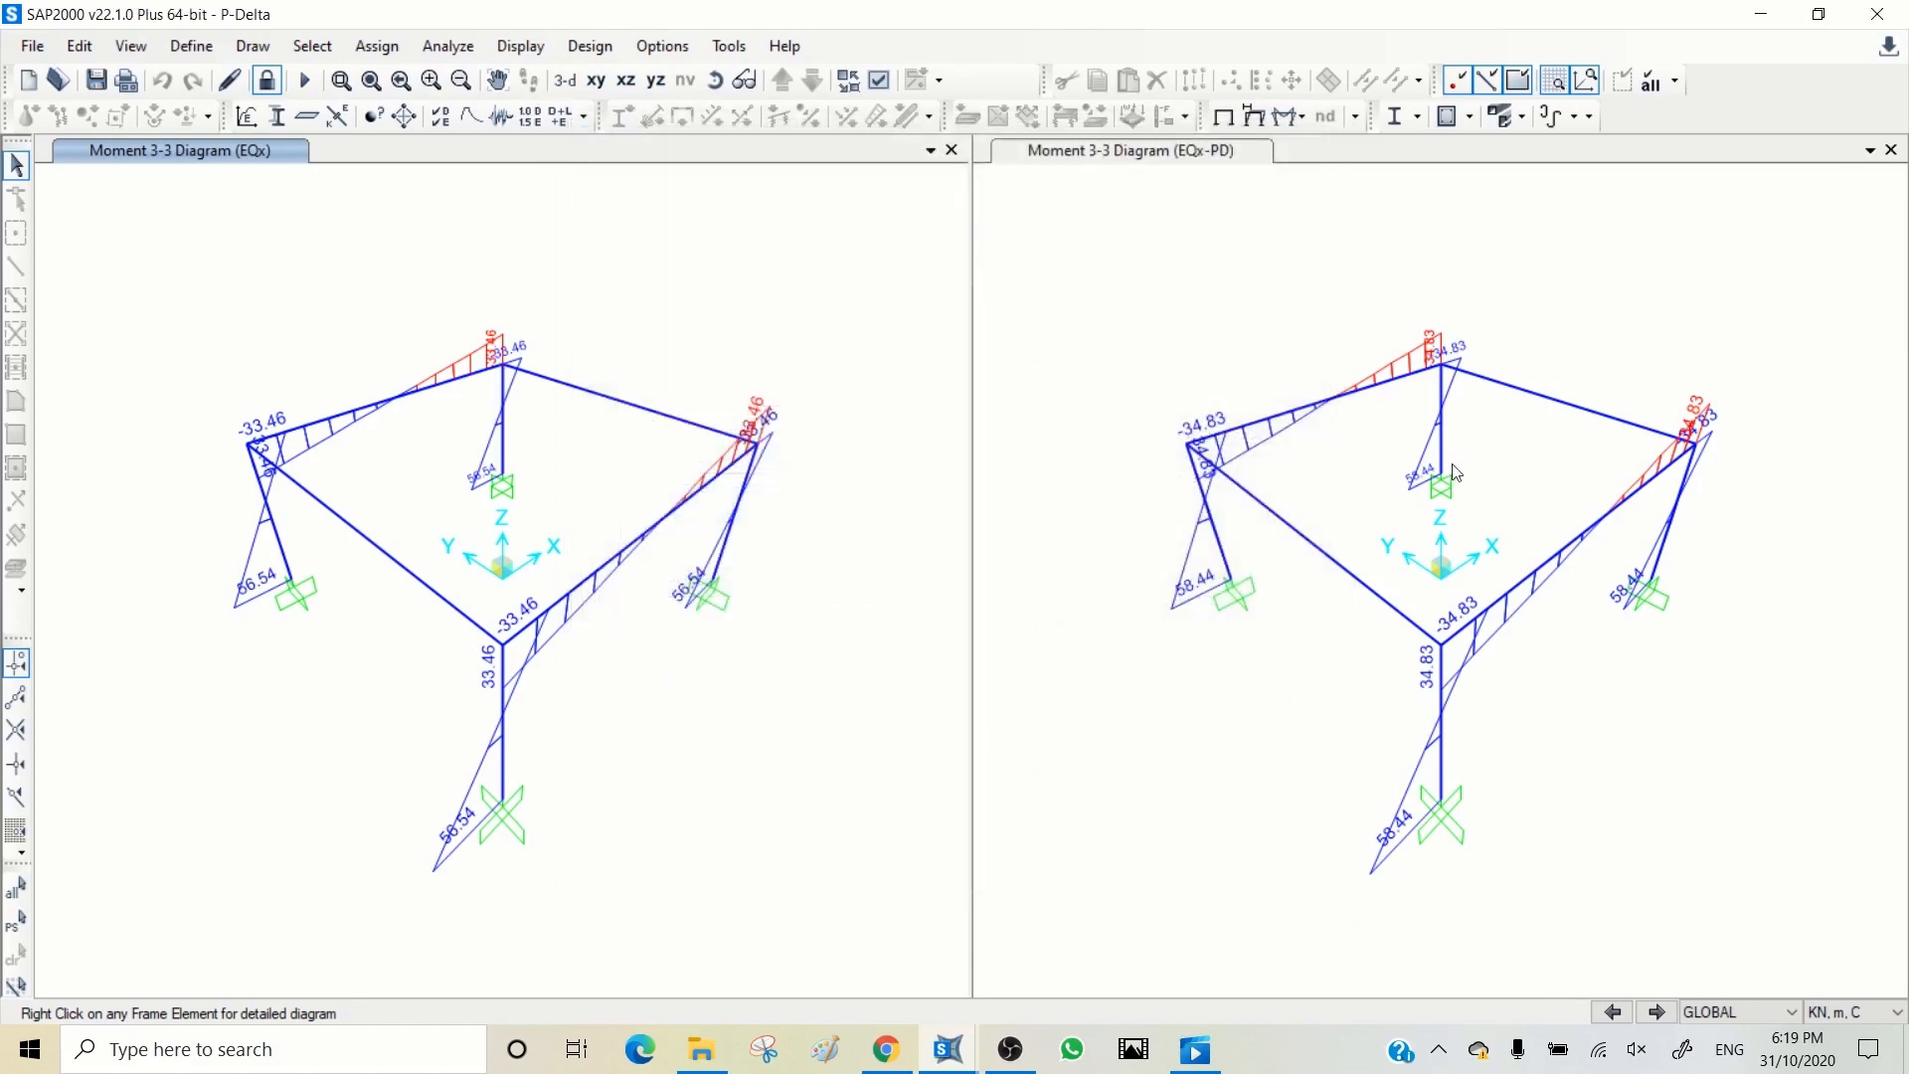
Step: Inspect the EQx-PD shear, moment and deflection diagrams of the rear column
{"action": "left_click", "coordinate": [1444, 455]}
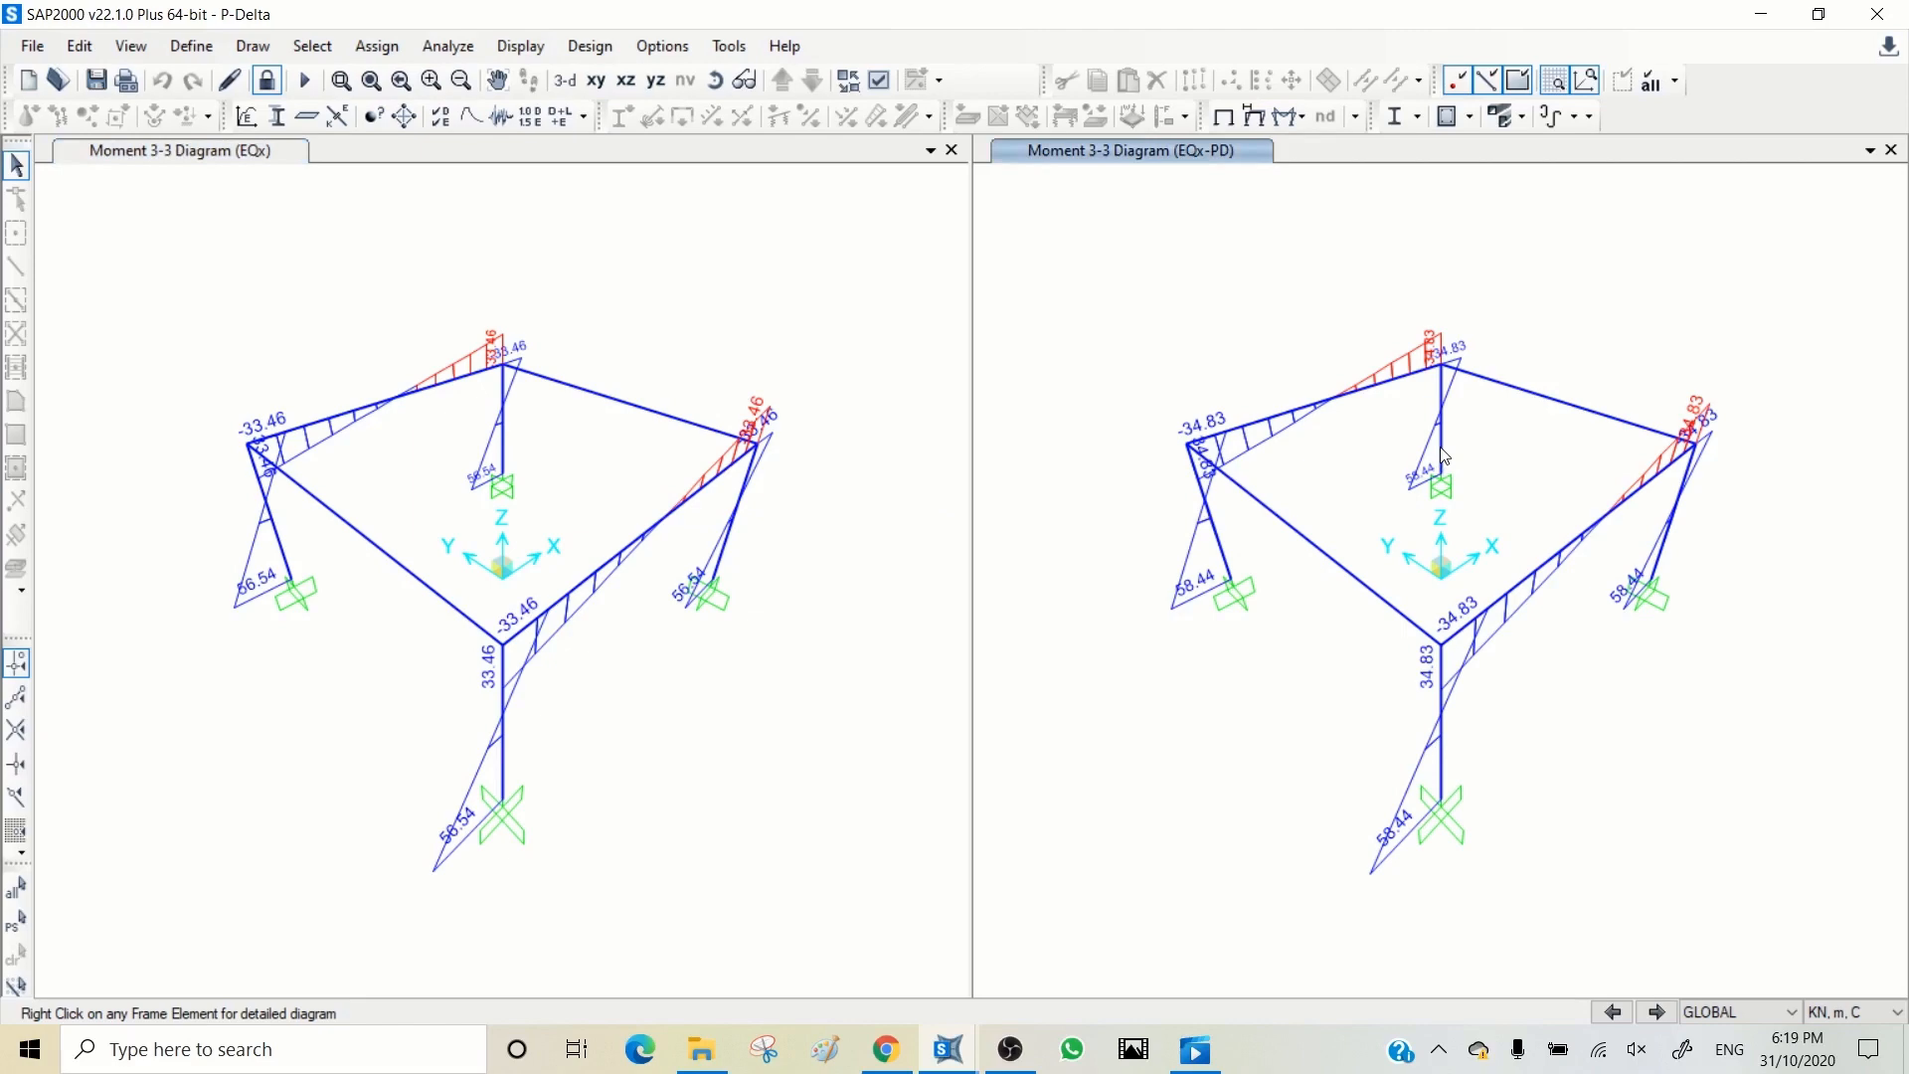
{"action": "right_click", "coordinate": [1444, 455]}
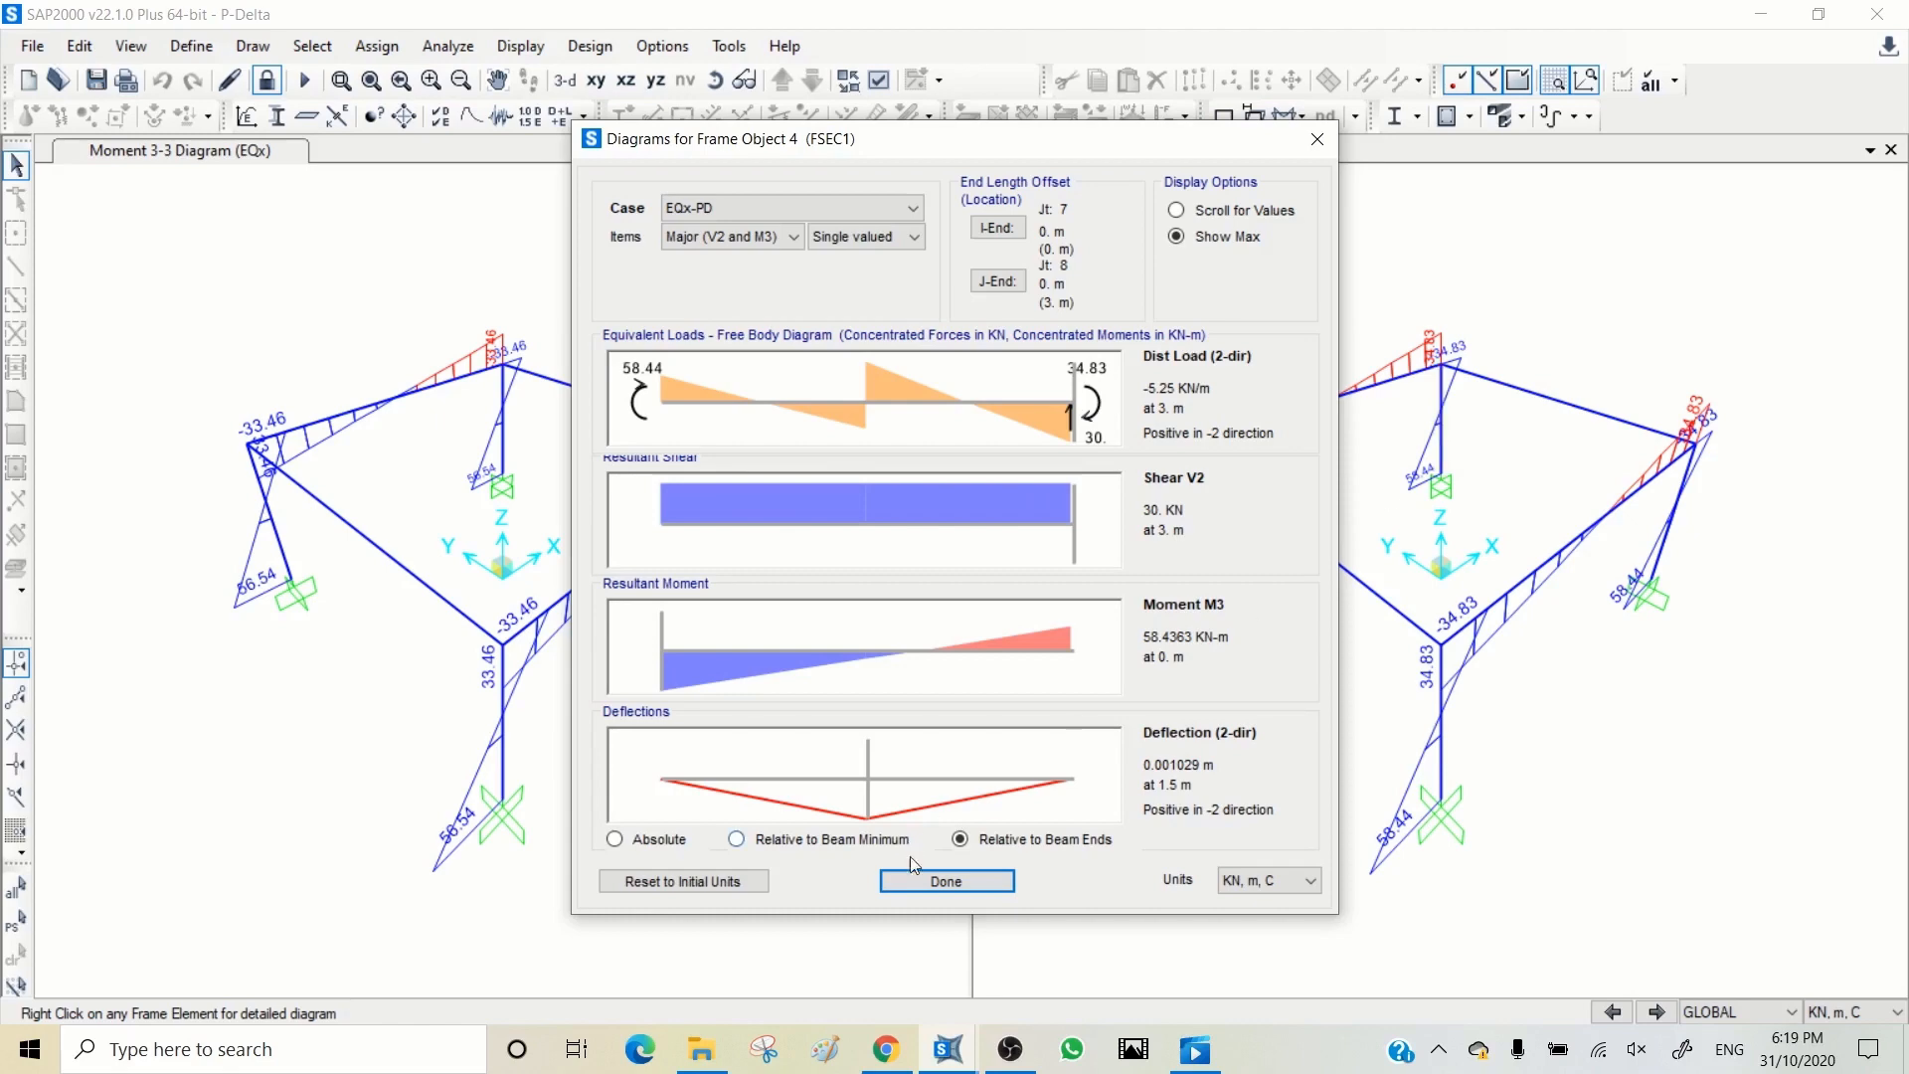
{"action": "left_click", "coordinate": [946, 883]}
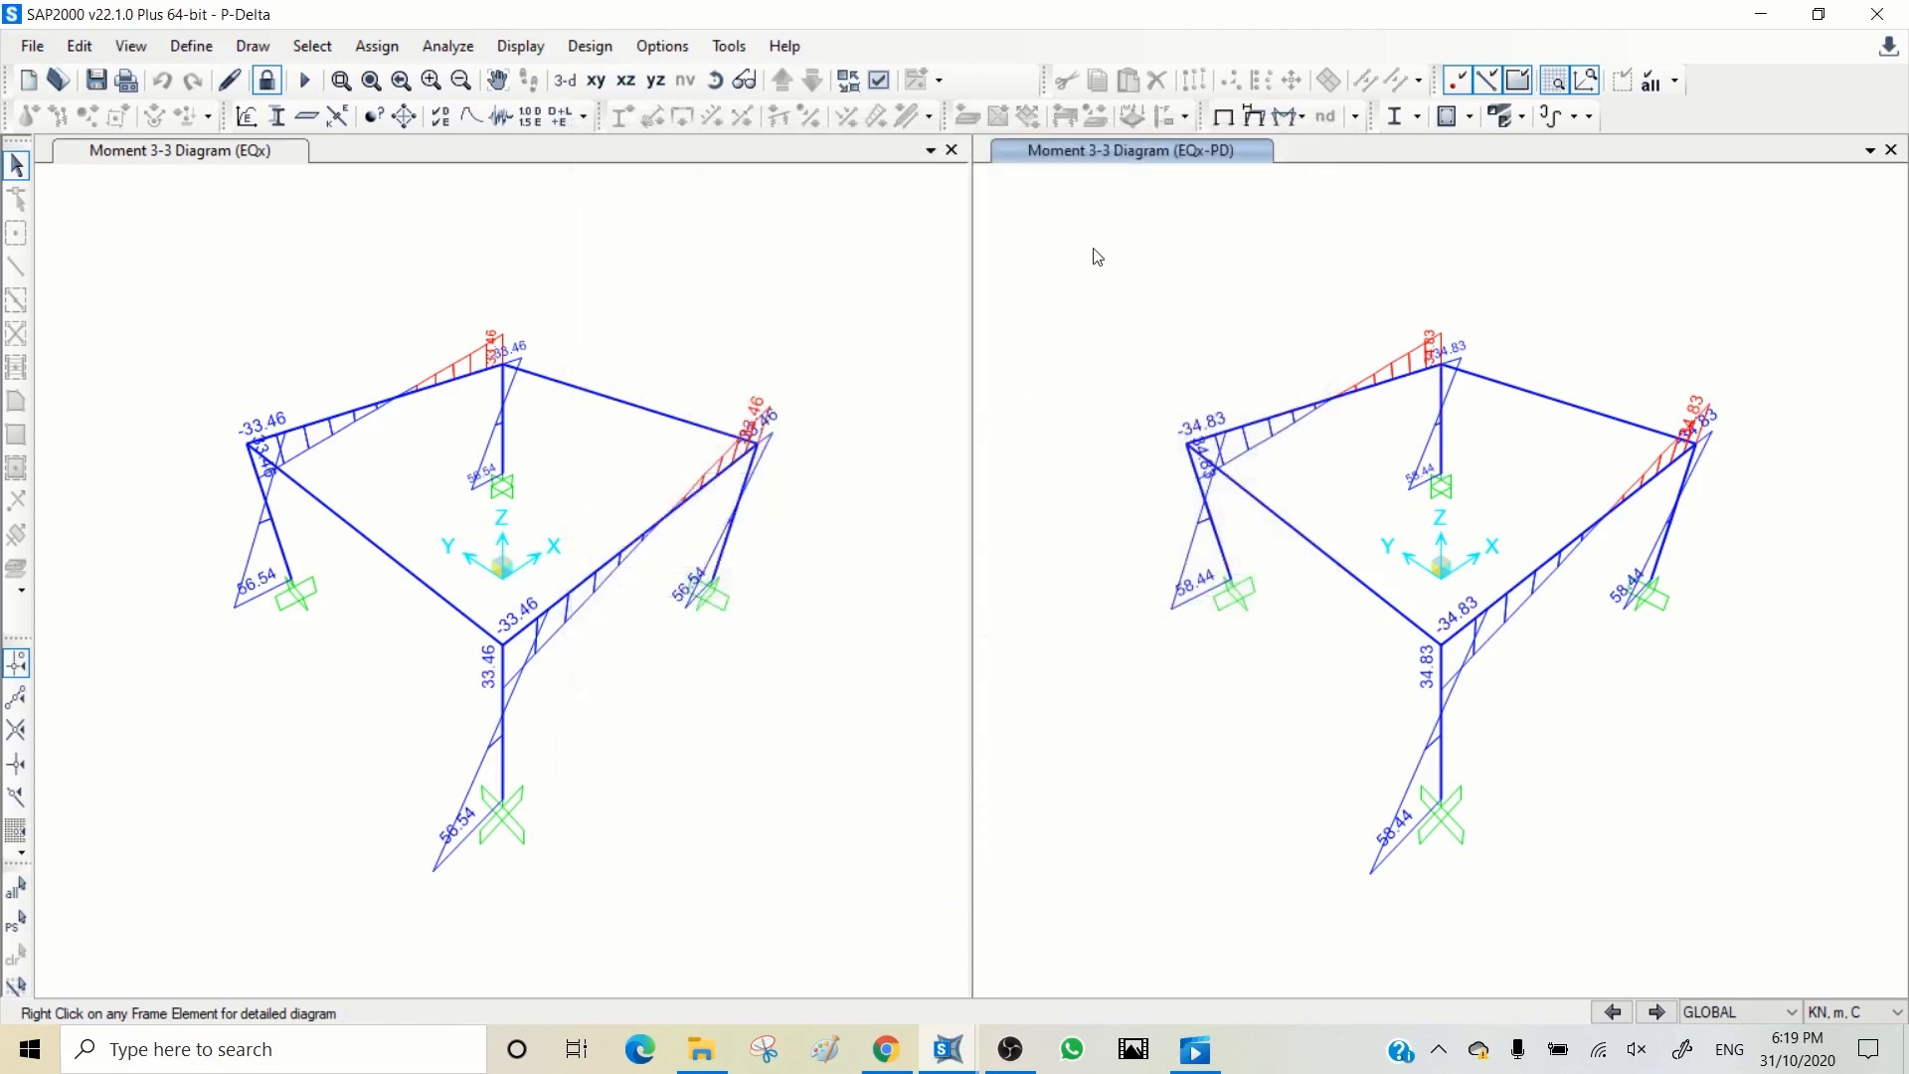
Step: Show the deformed shape for EQx-PD in one view and for EQx in the other
{"action": "left_click", "coordinate": [1253, 116]}
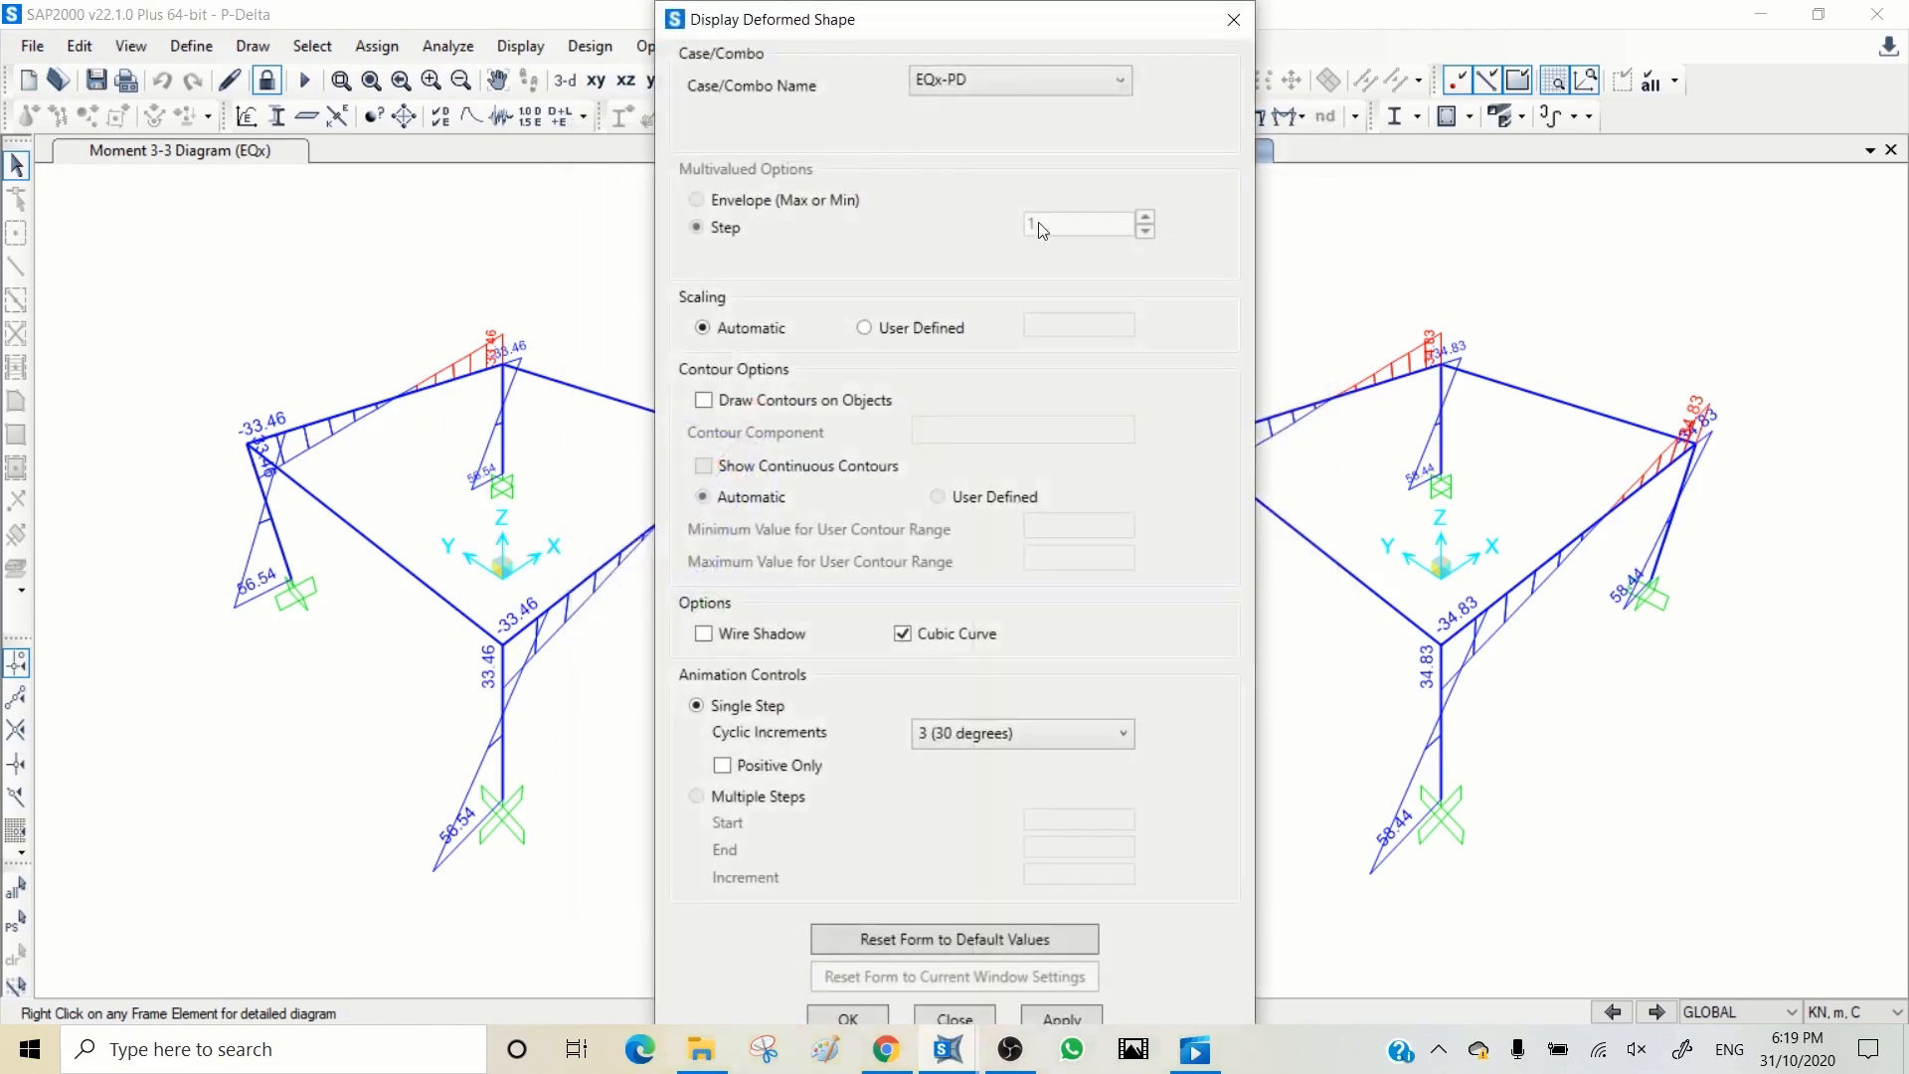
{"action": "left_click", "coordinate": [1060, 1018]}
{"action": "left_click", "coordinate": [994, 33]}
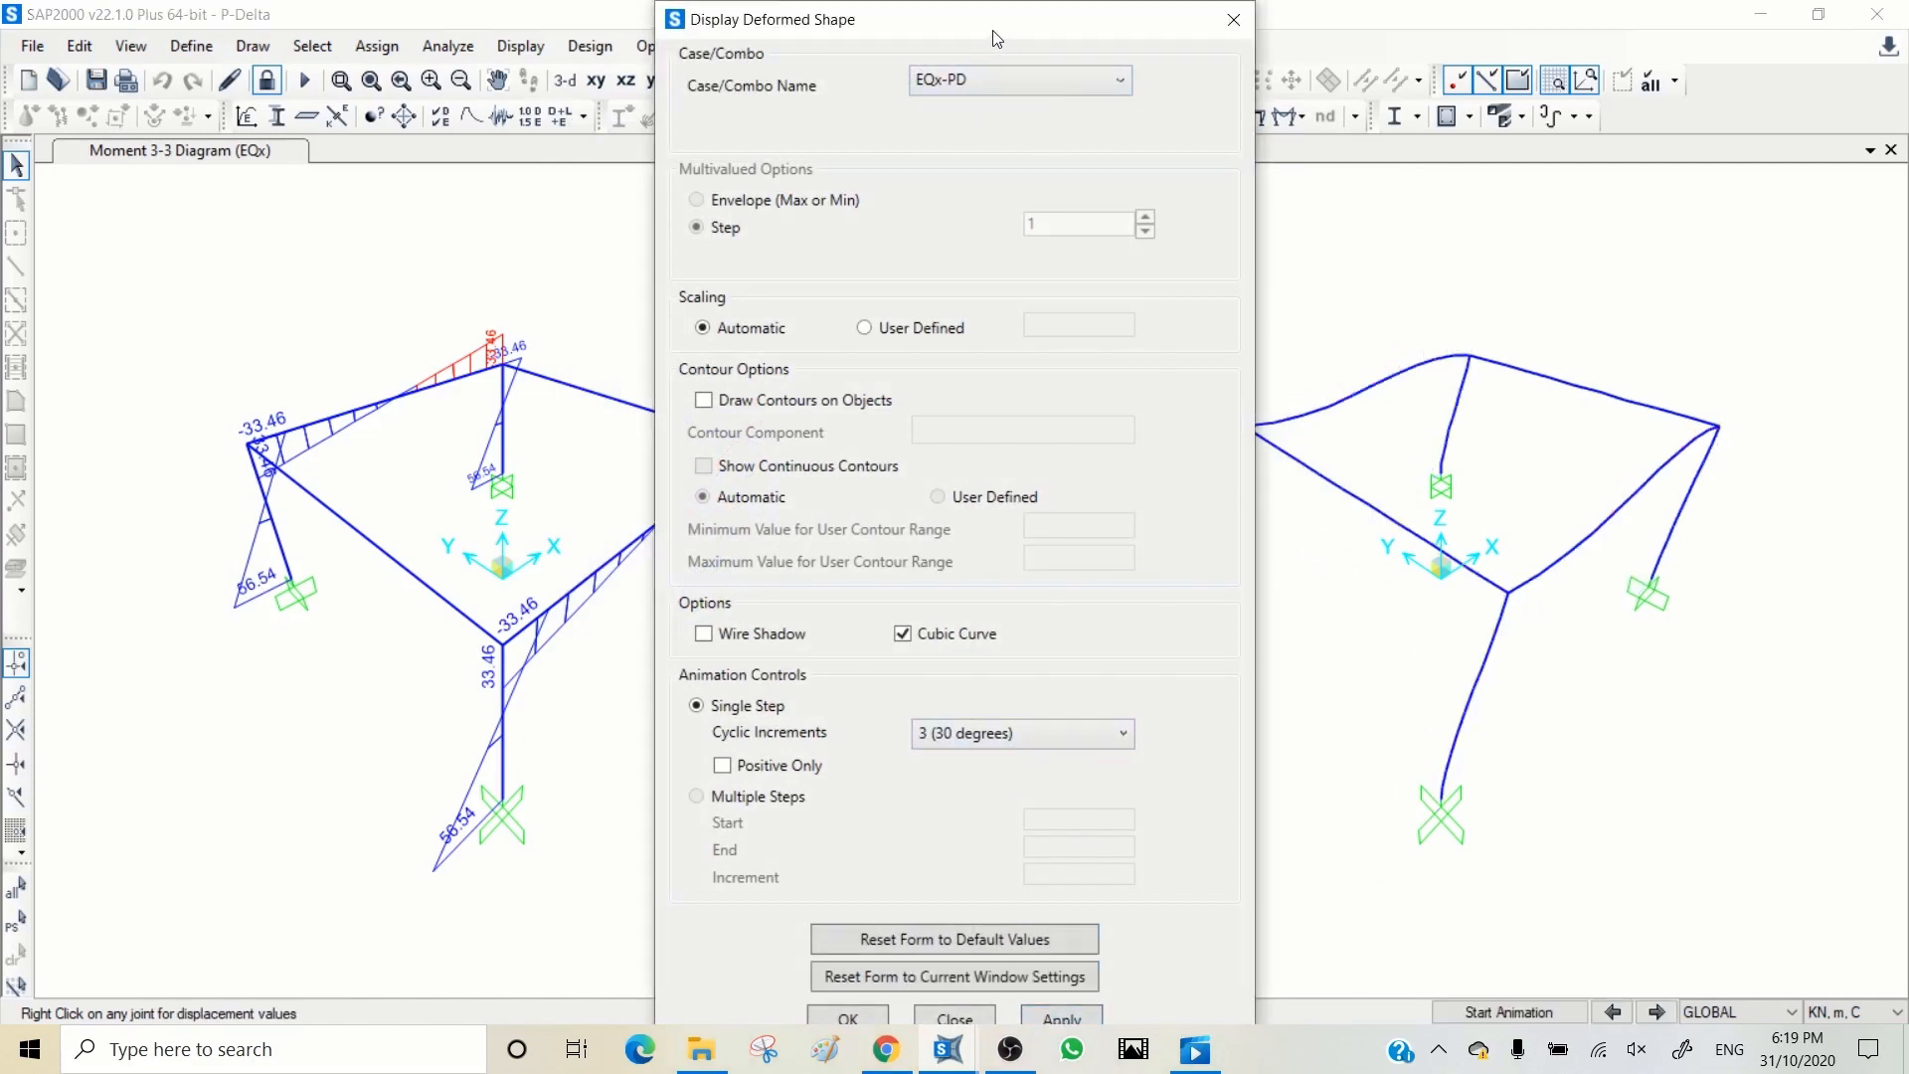
{"action": "left_click", "coordinate": [484, 219]}
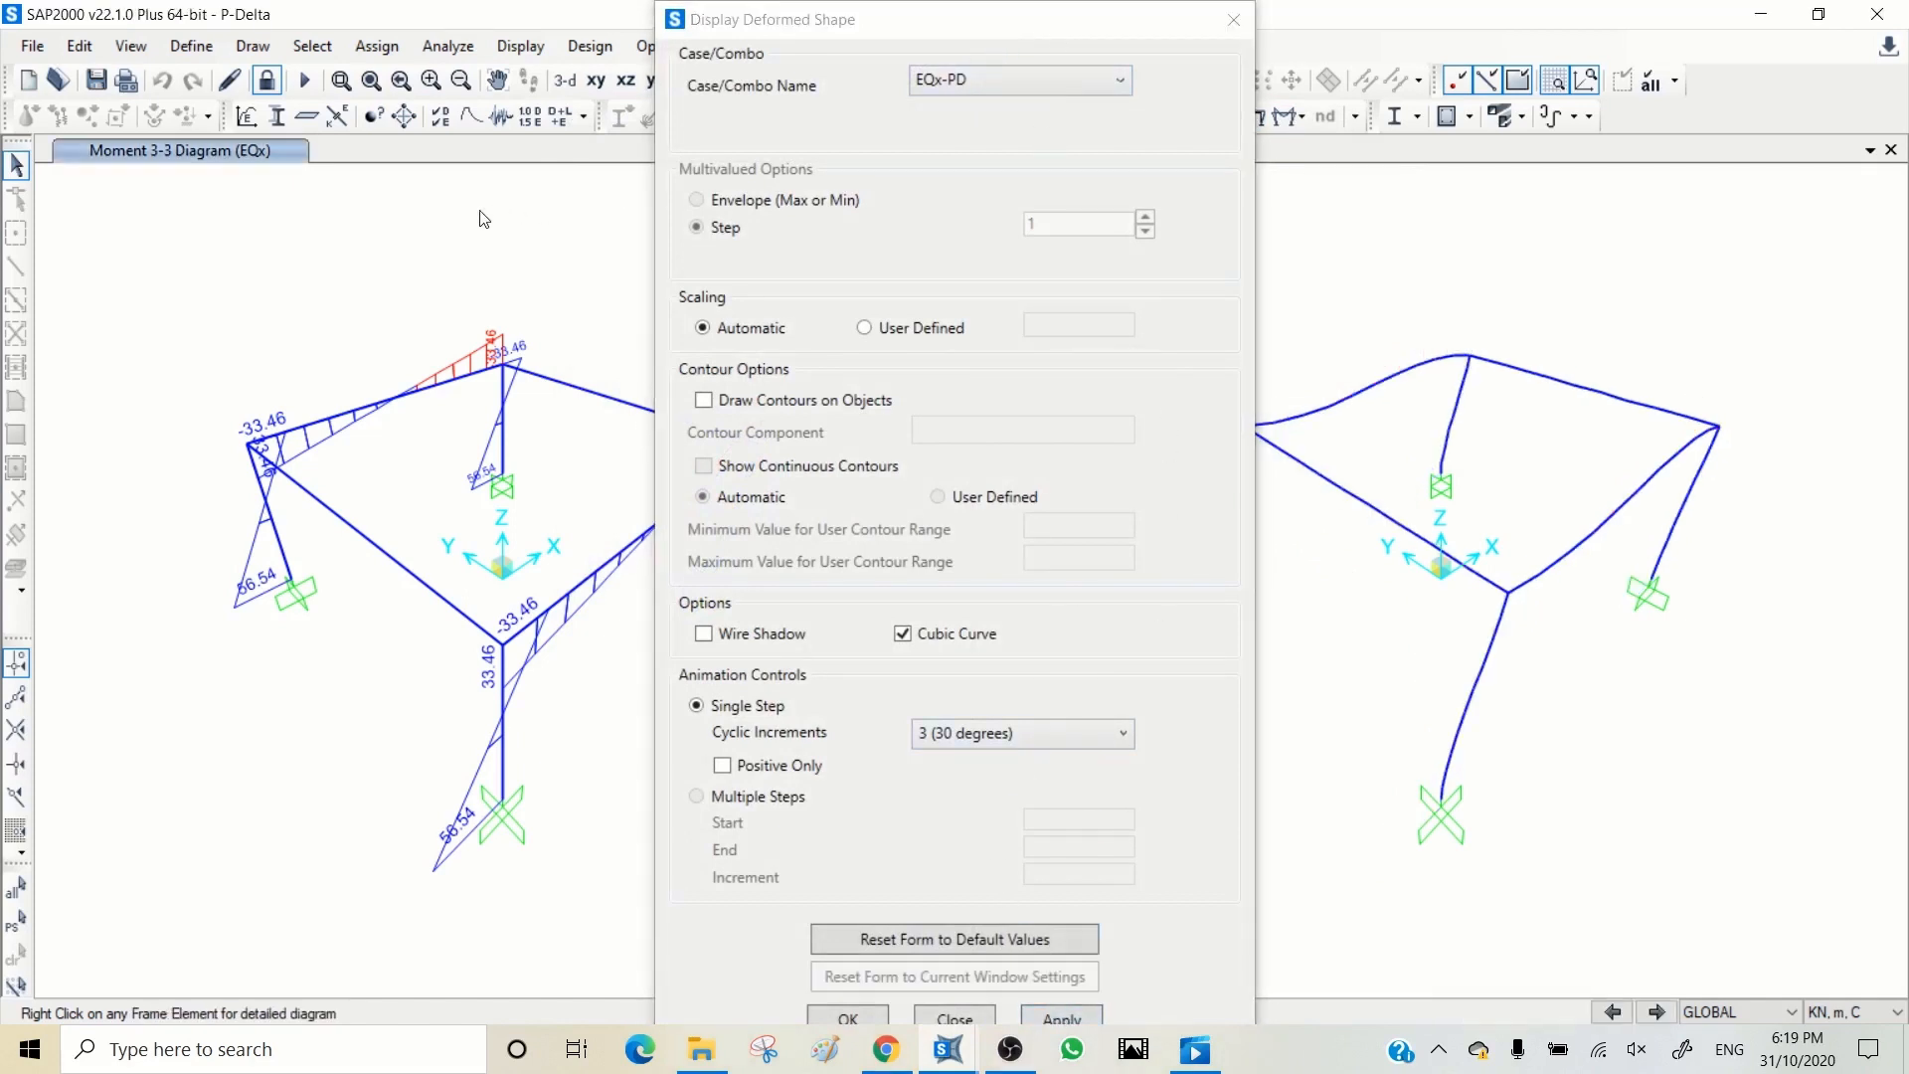
{"action": "left_click", "coordinate": [965, 84]}
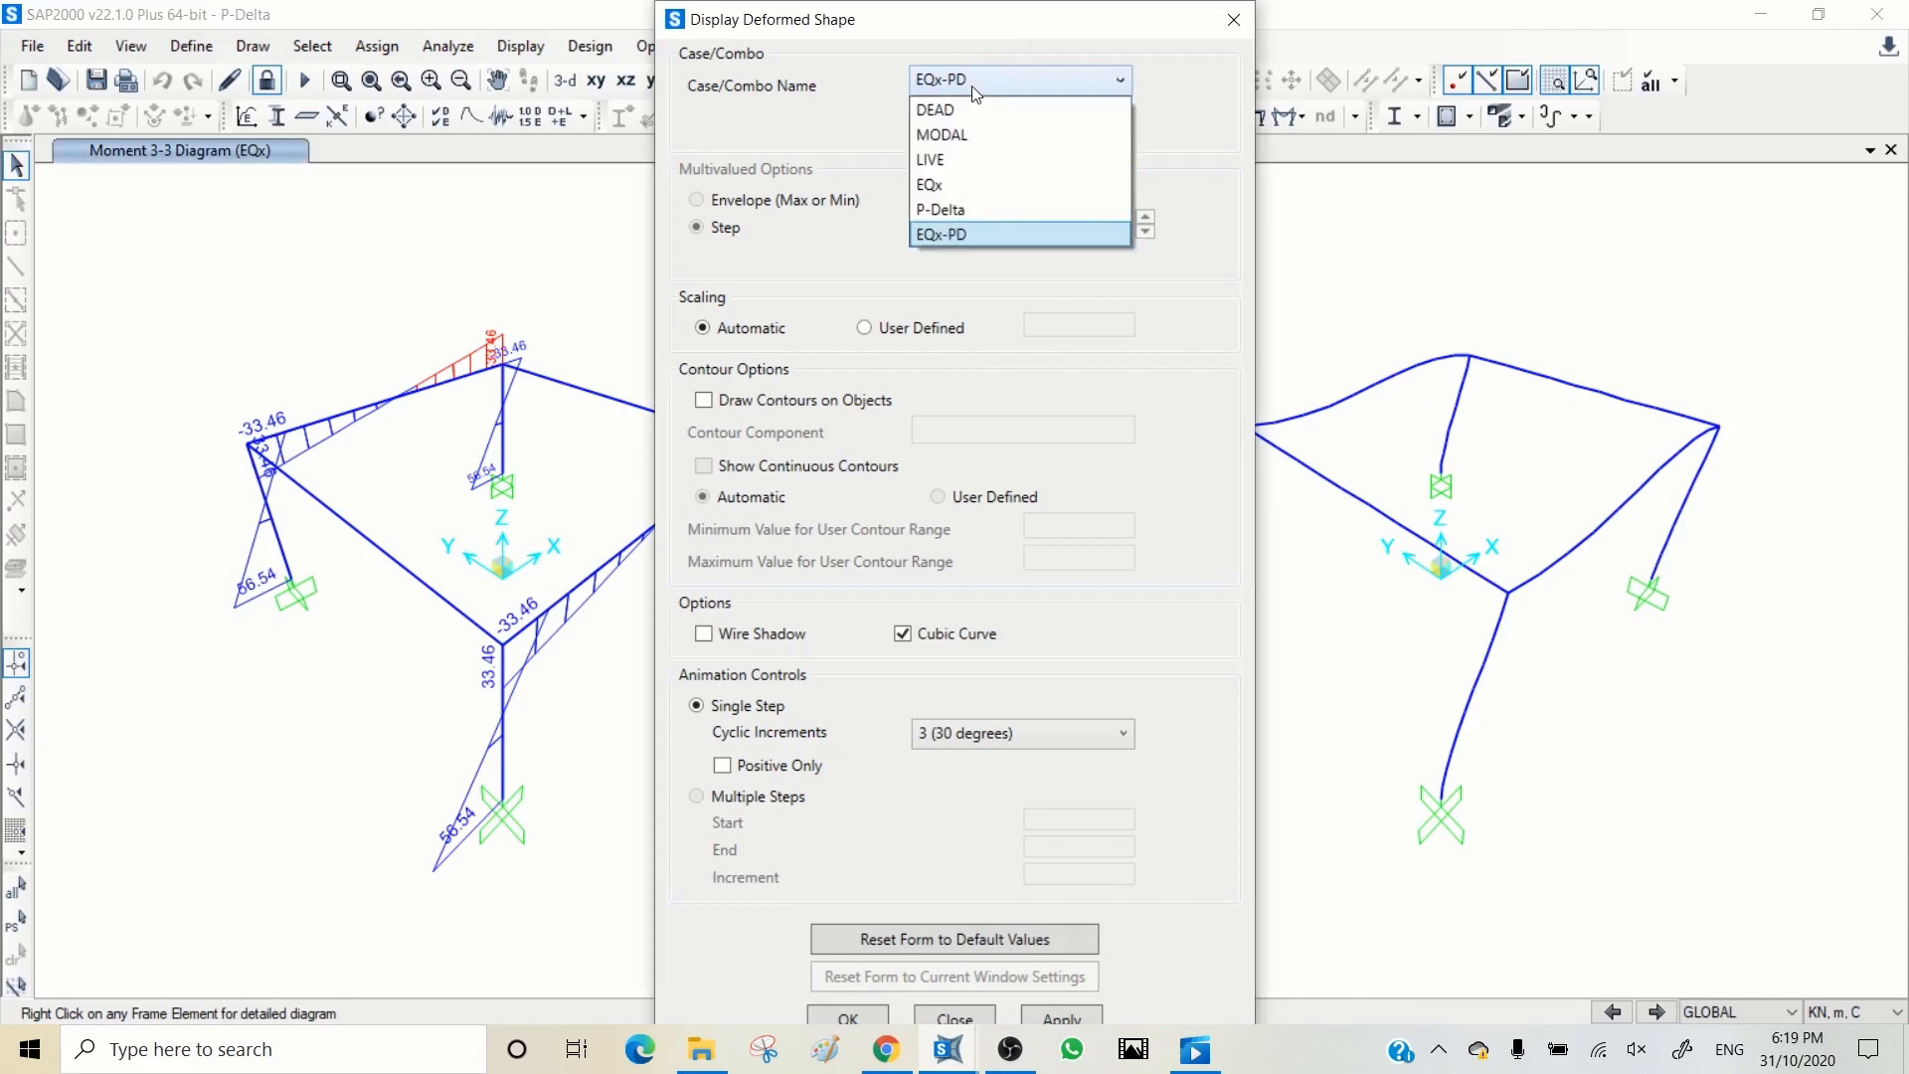
{"action": "left_click", "coordinate": [969, 183]}
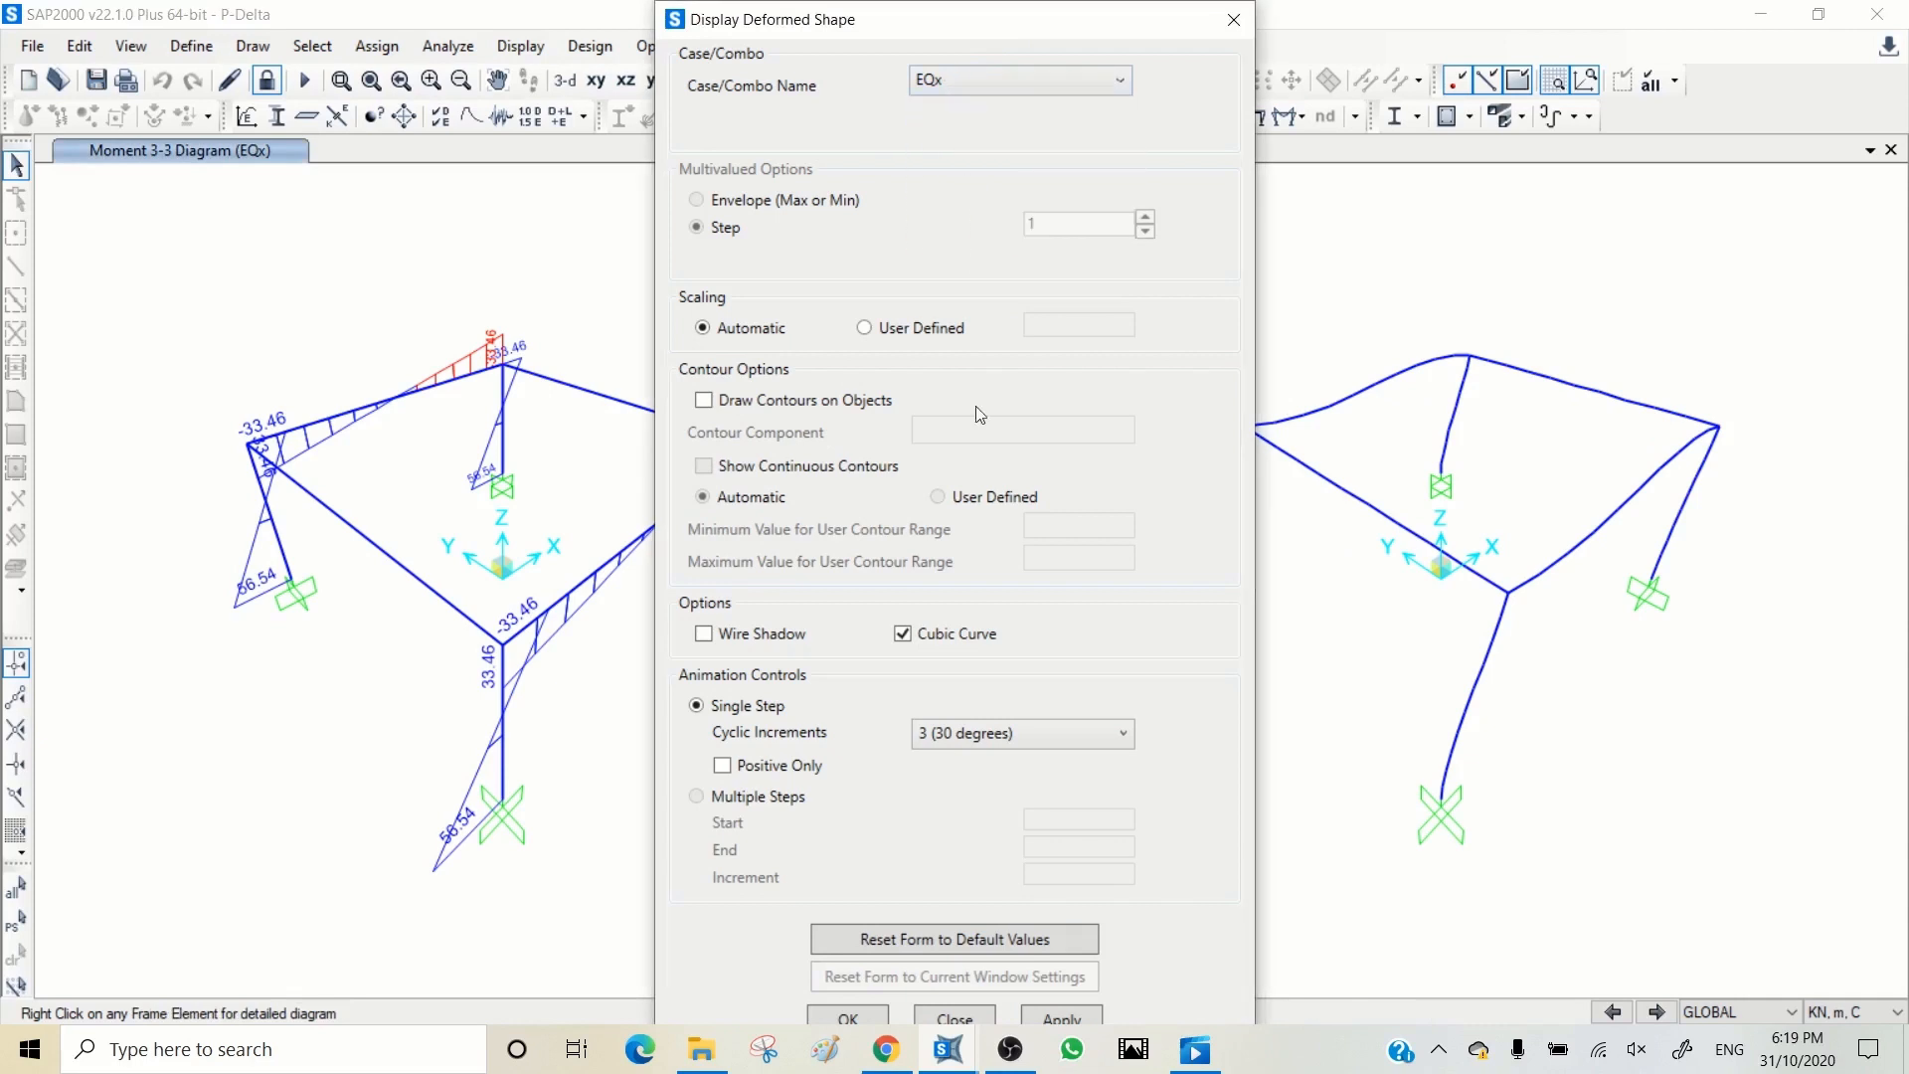
{"action": "left_click", "coordinate": [1054, 1024]}
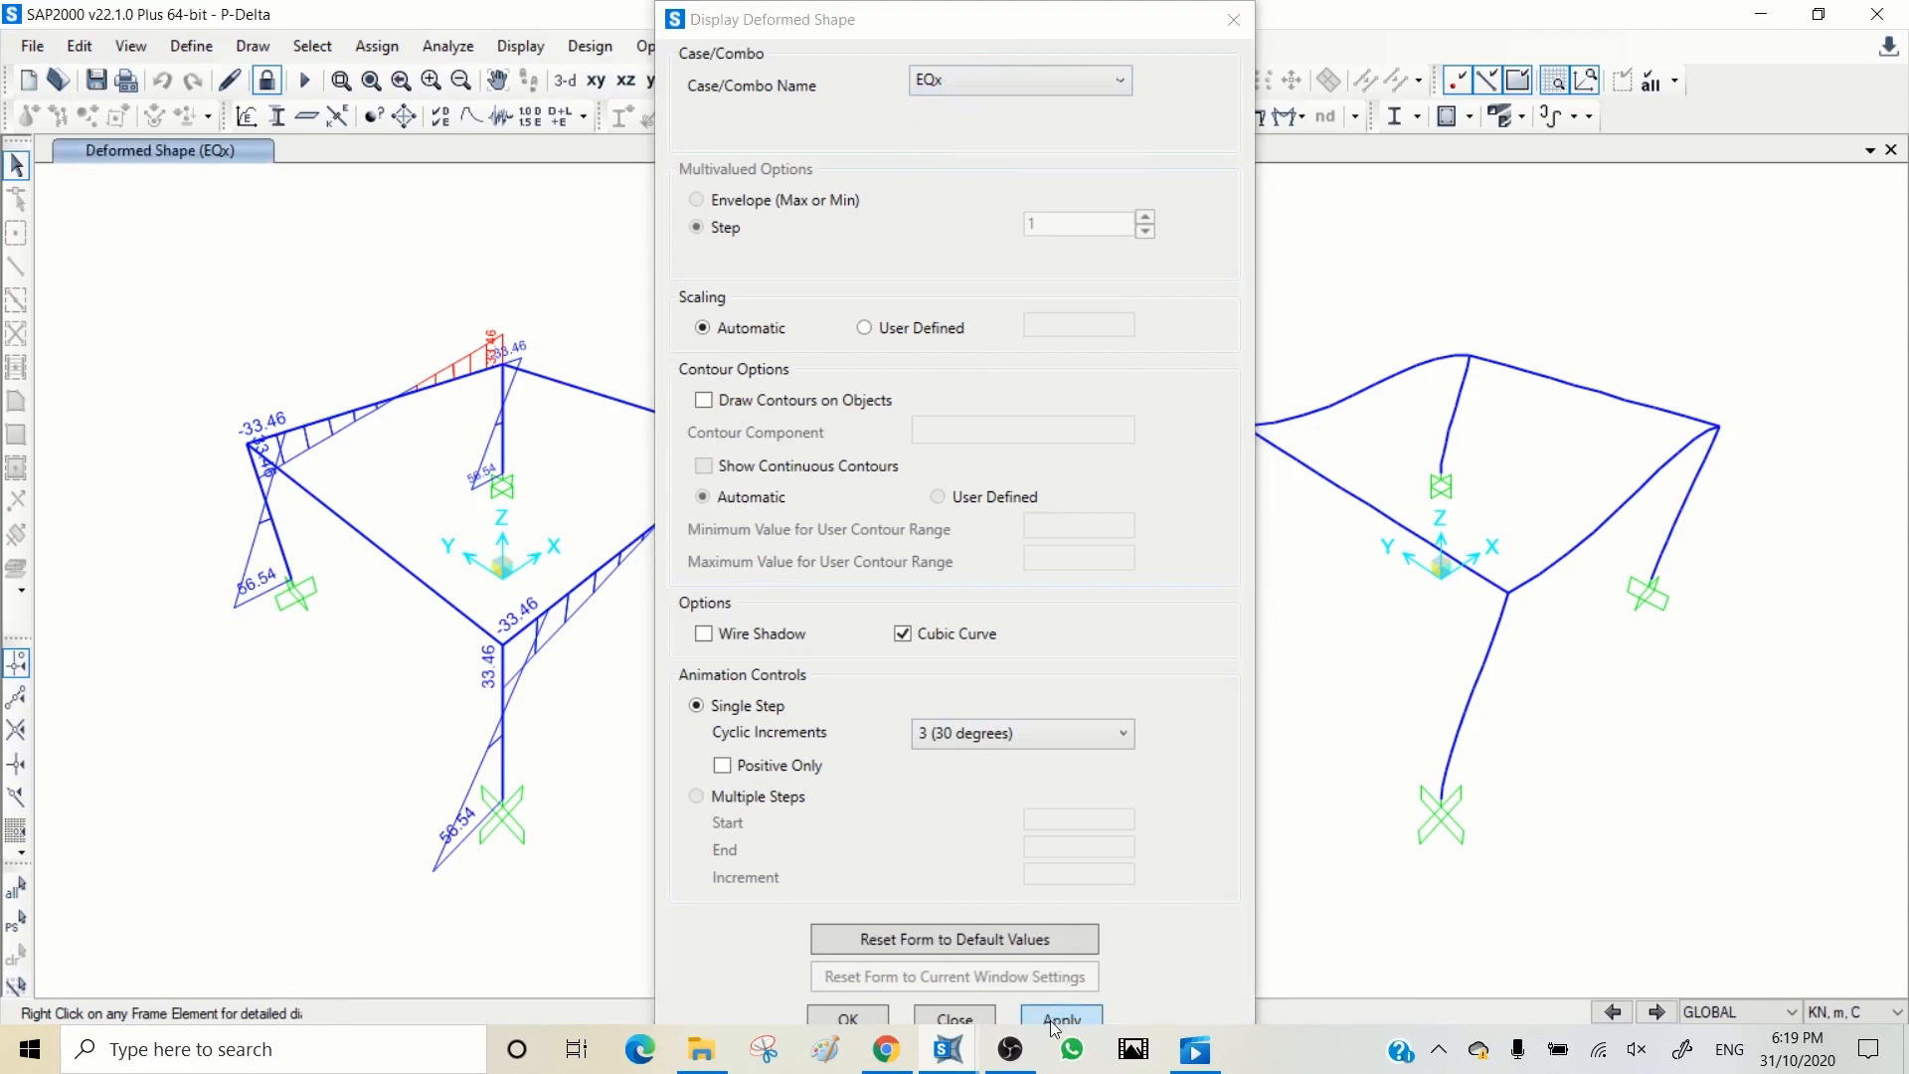
{"action": "left_click", "coordinate": [1233, 19]}
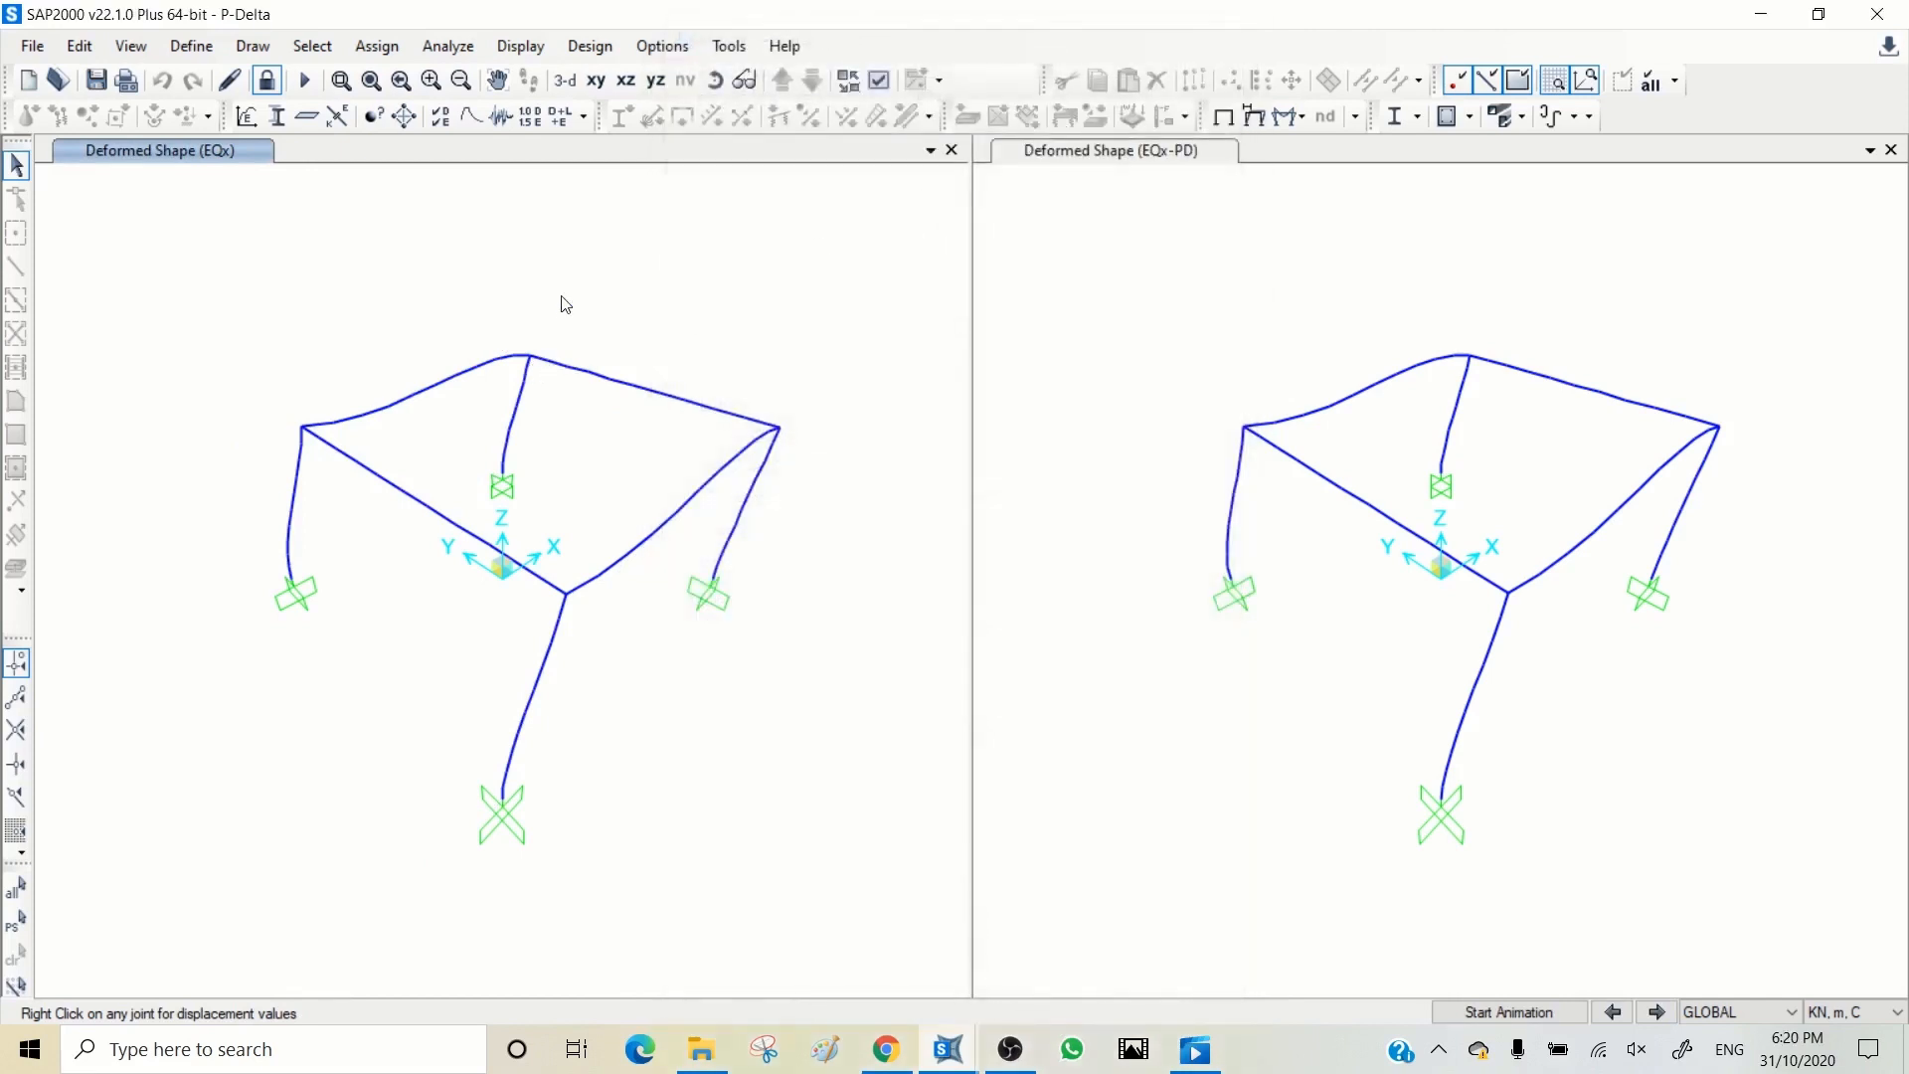
Step: Compare the displacements of the rear column's top joint under EQx and EQx-PD
{"action": "right_click", "coordinate": [532, 365]}
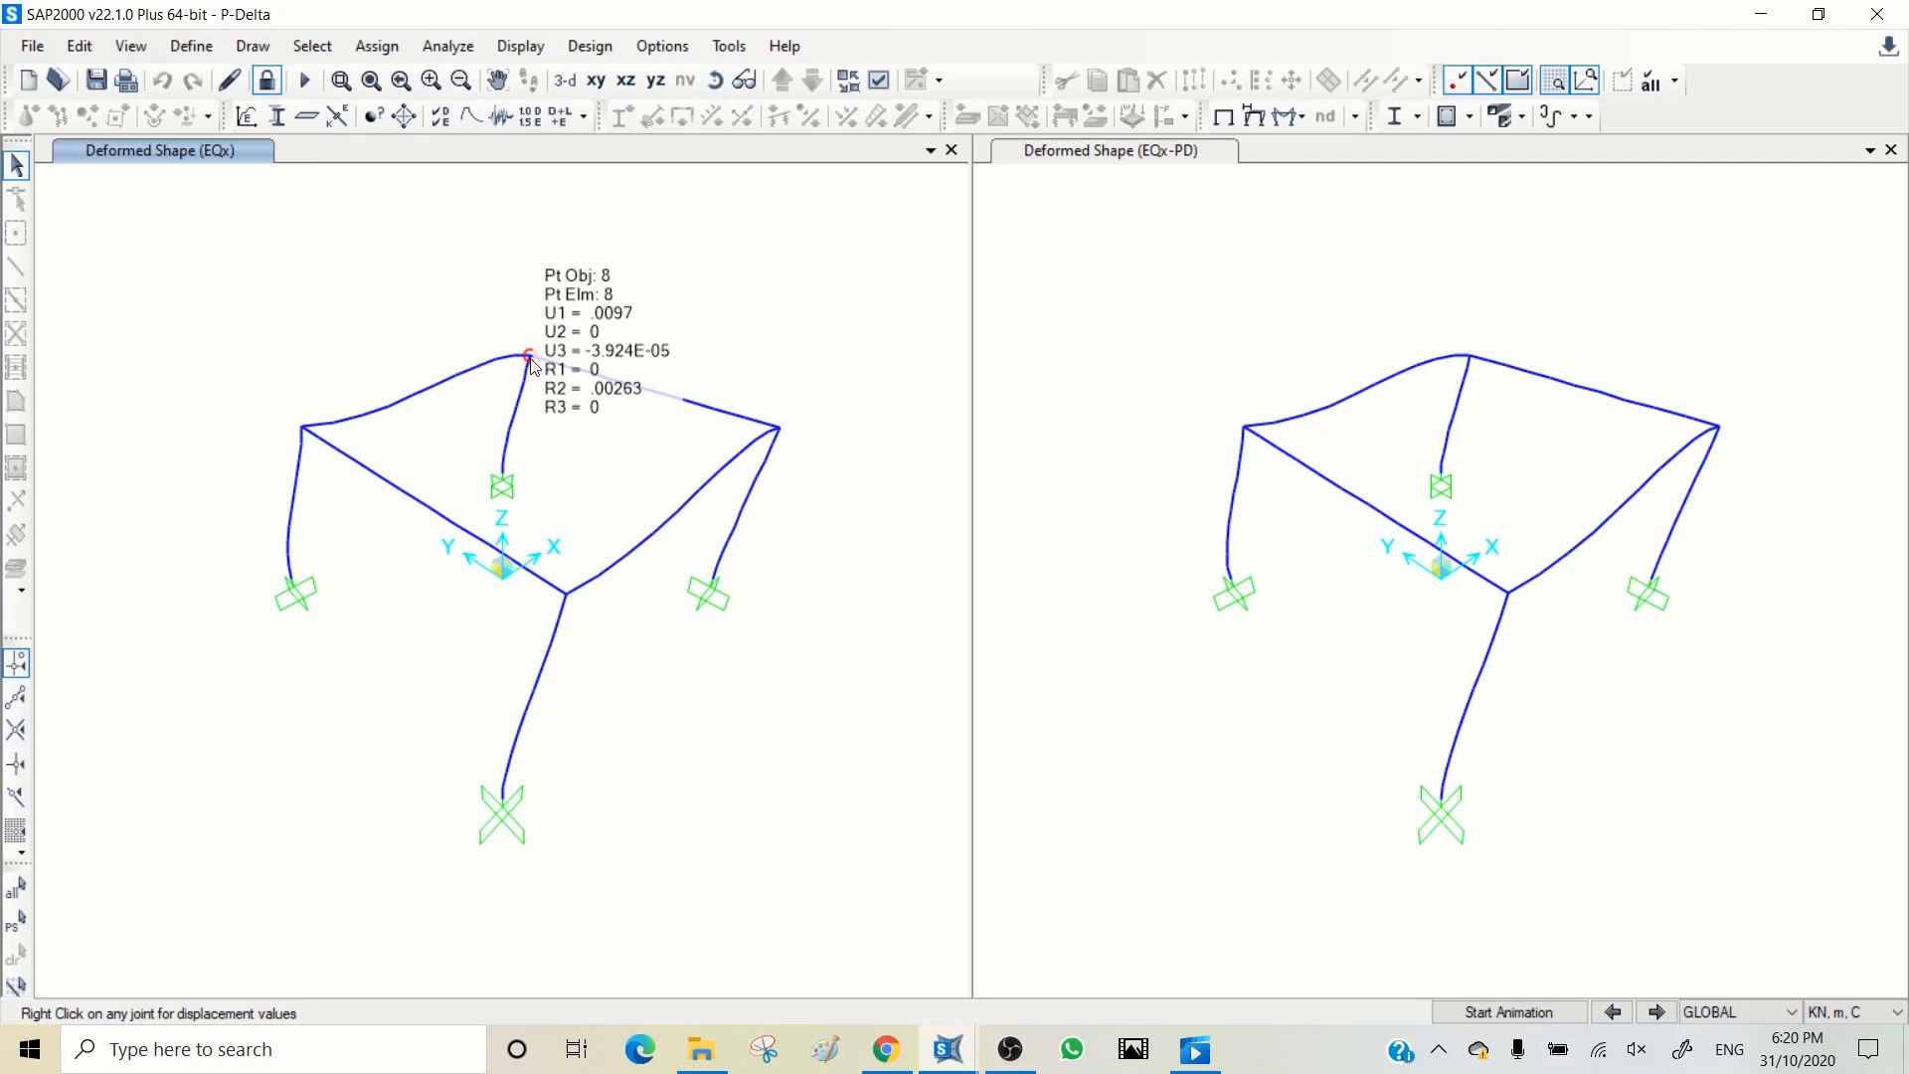
{"action": "left_click", "coordinate": [1473, 343]}
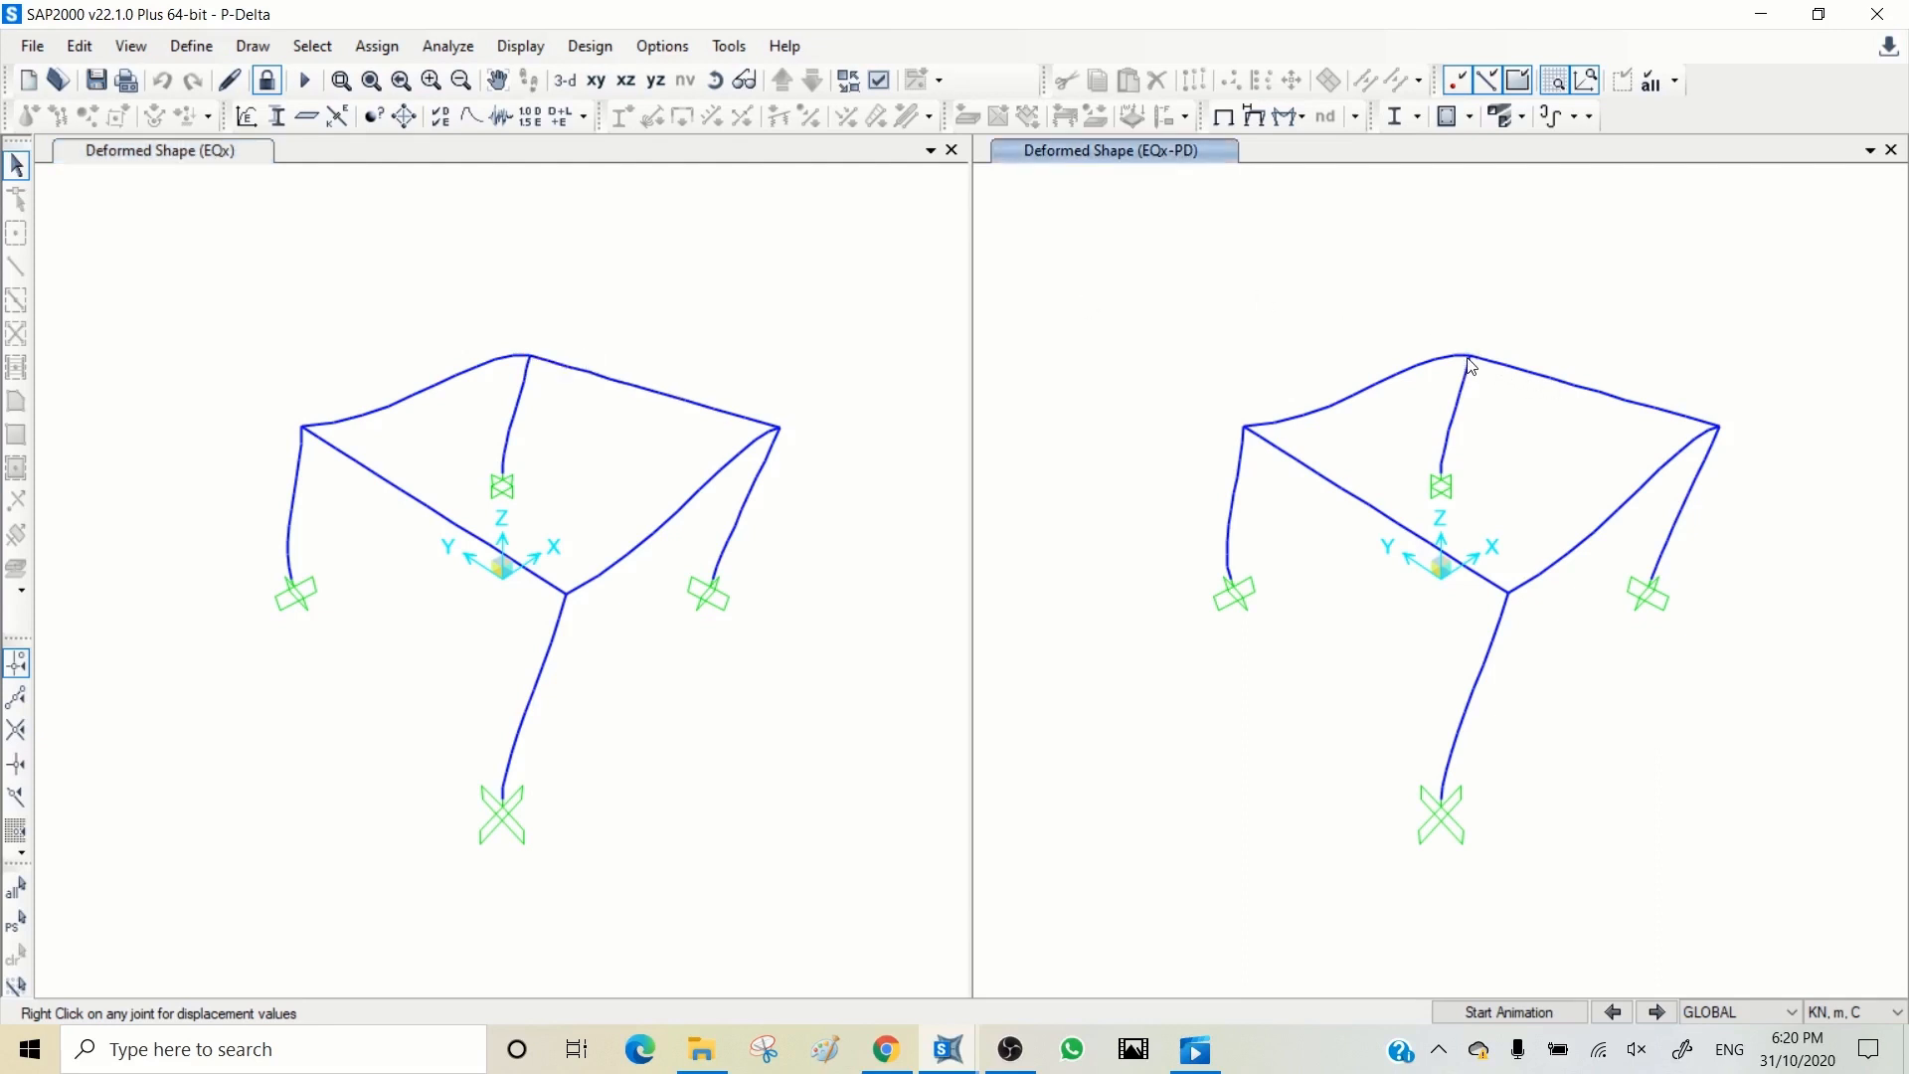
{"action": "mouse_move", "coordinate": [1471, 363]}
{"action": "left_click", "coordinate": [614, 344]}
{"action": "mouse_move", "coordinate": [529, 362]}
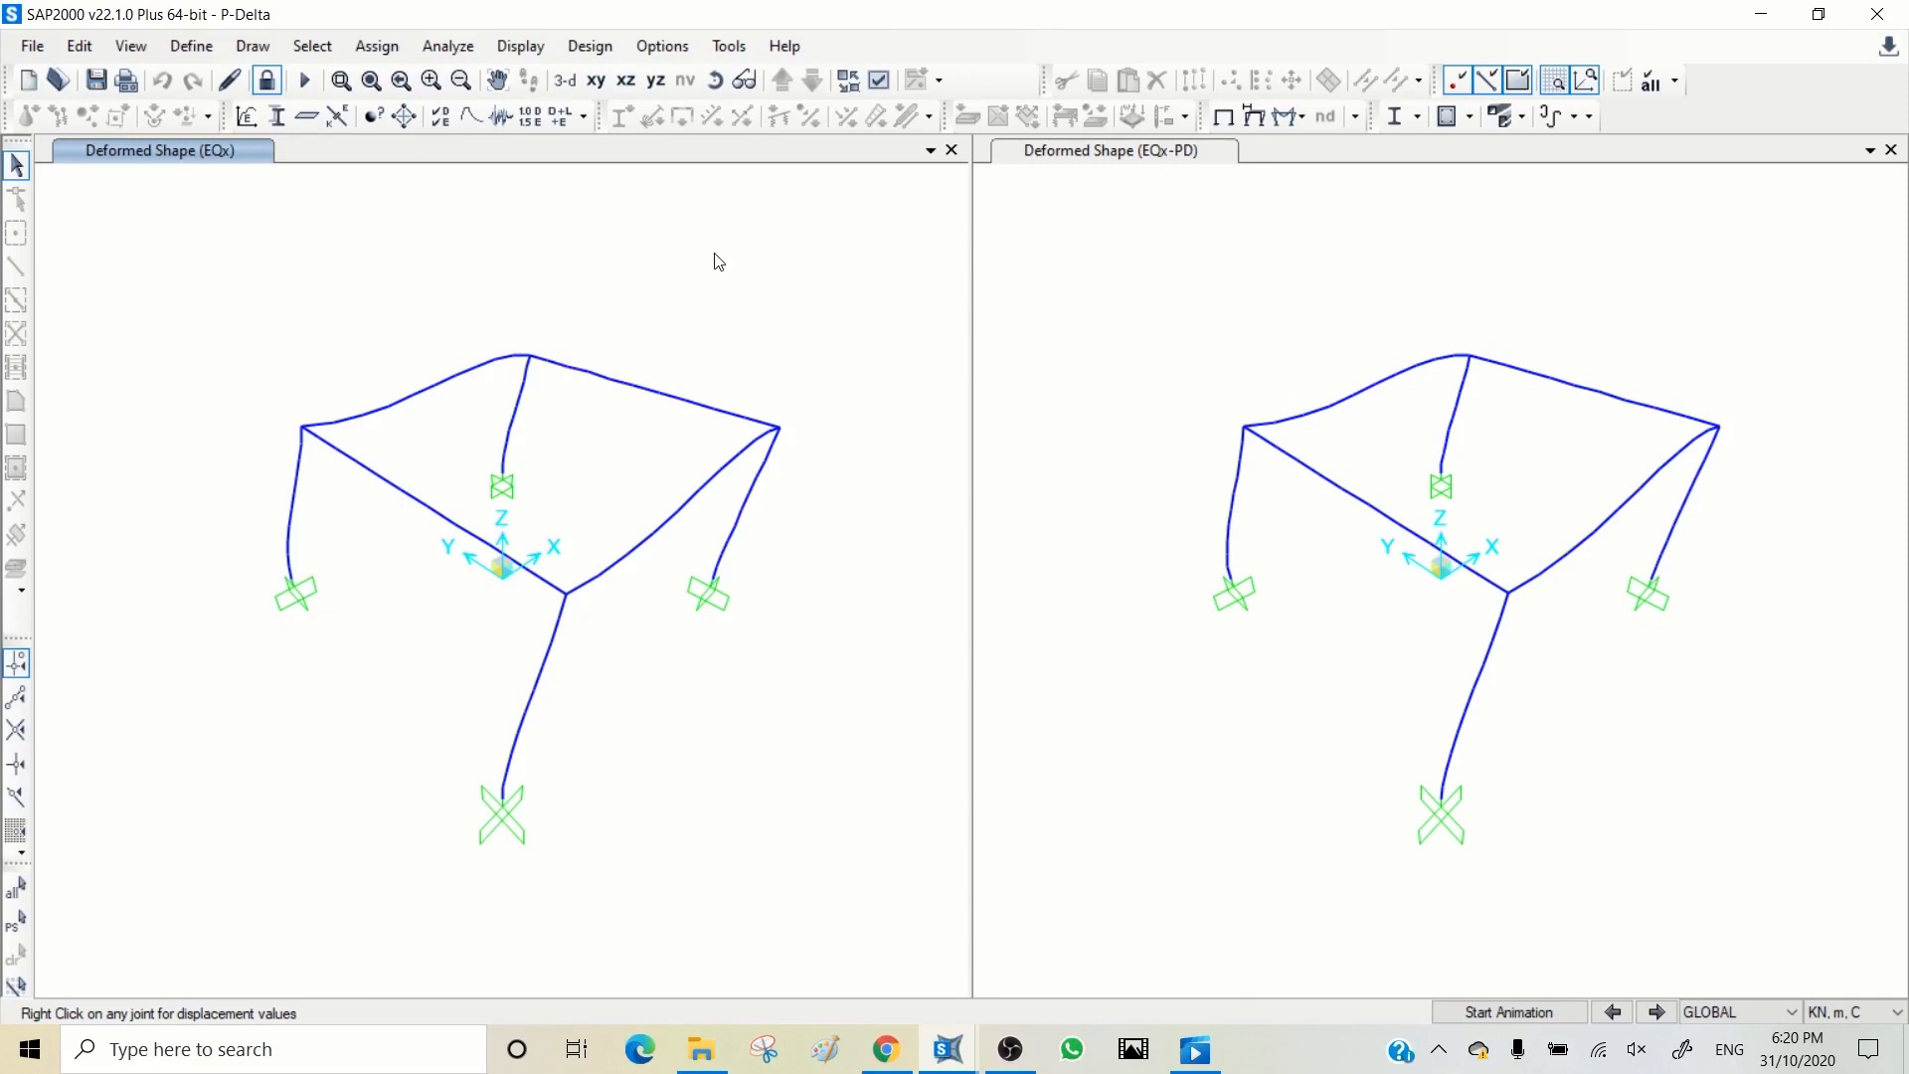
Step: Unlock the model and accept deleting the analysis results
{"action": "left_click", "coordinate": [266, 79]}
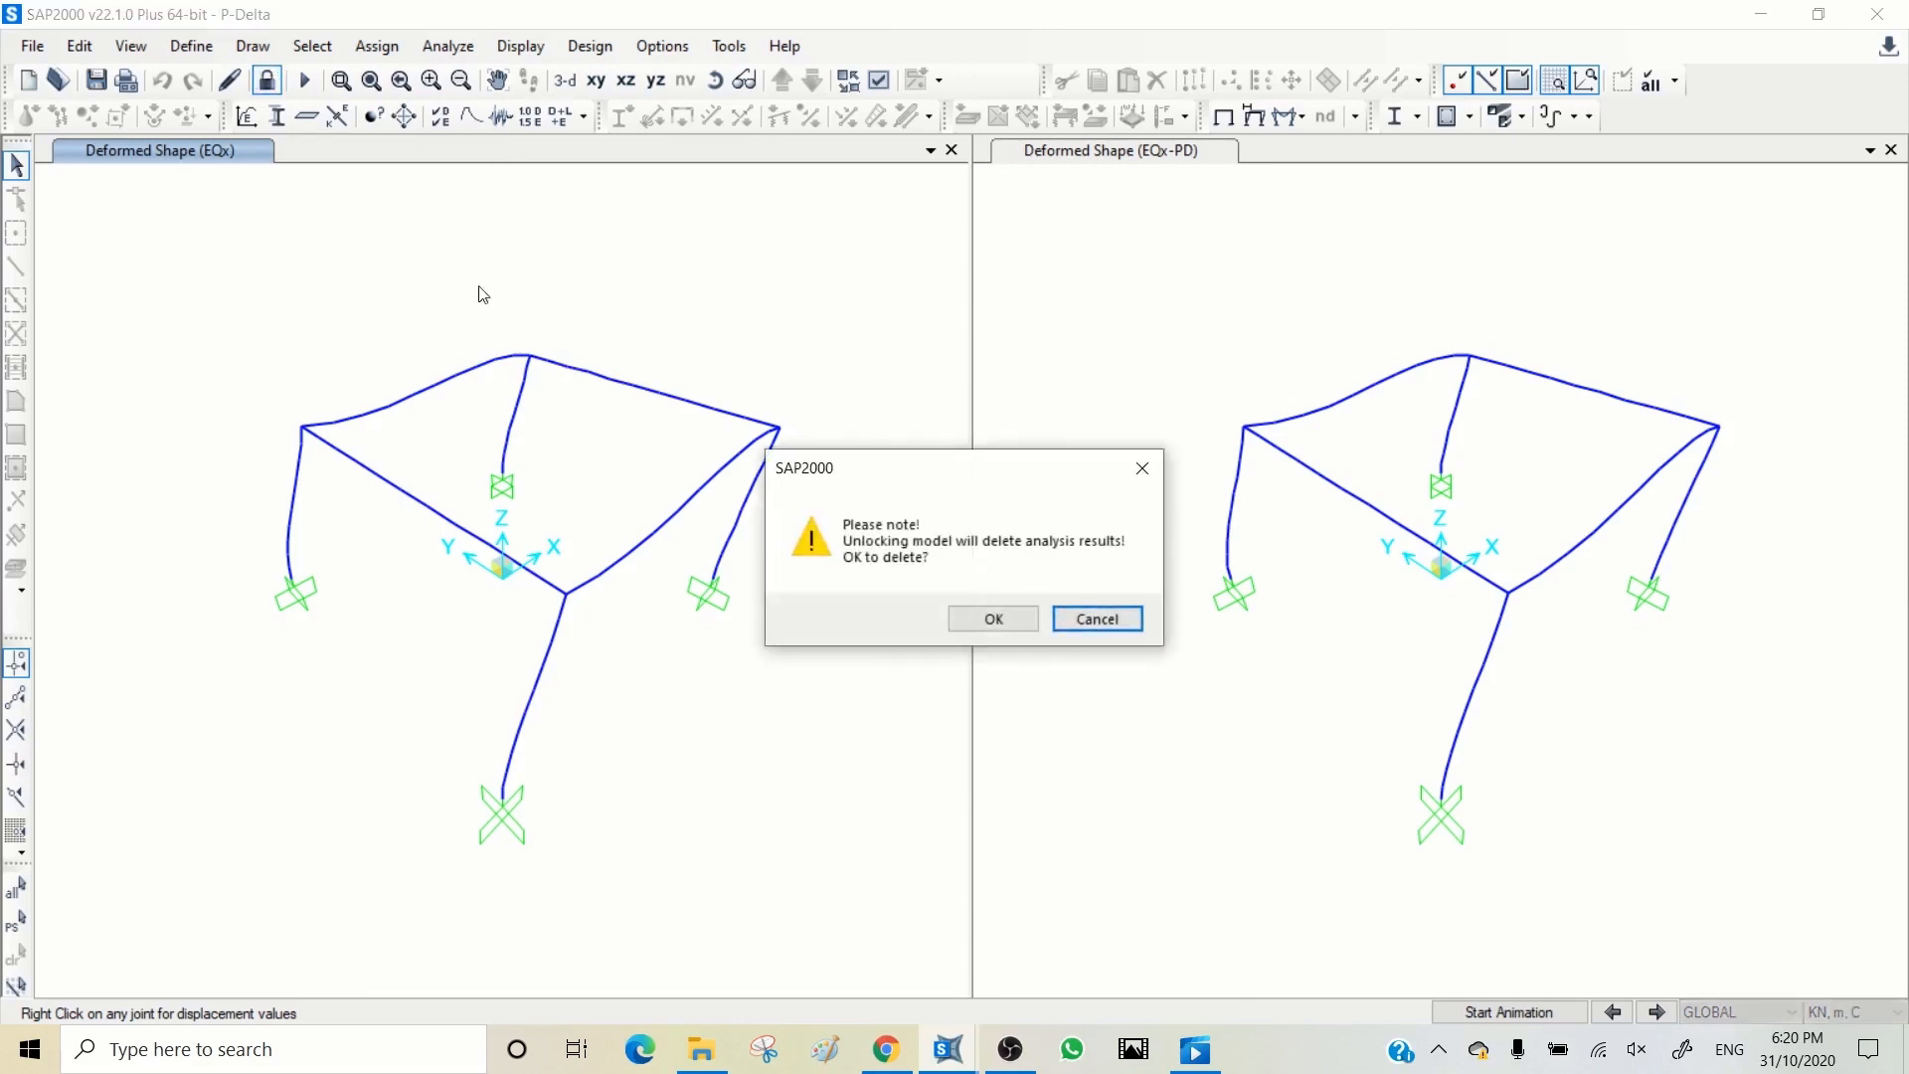
{"action": "left_click", "coordinate": [1076, 619]}
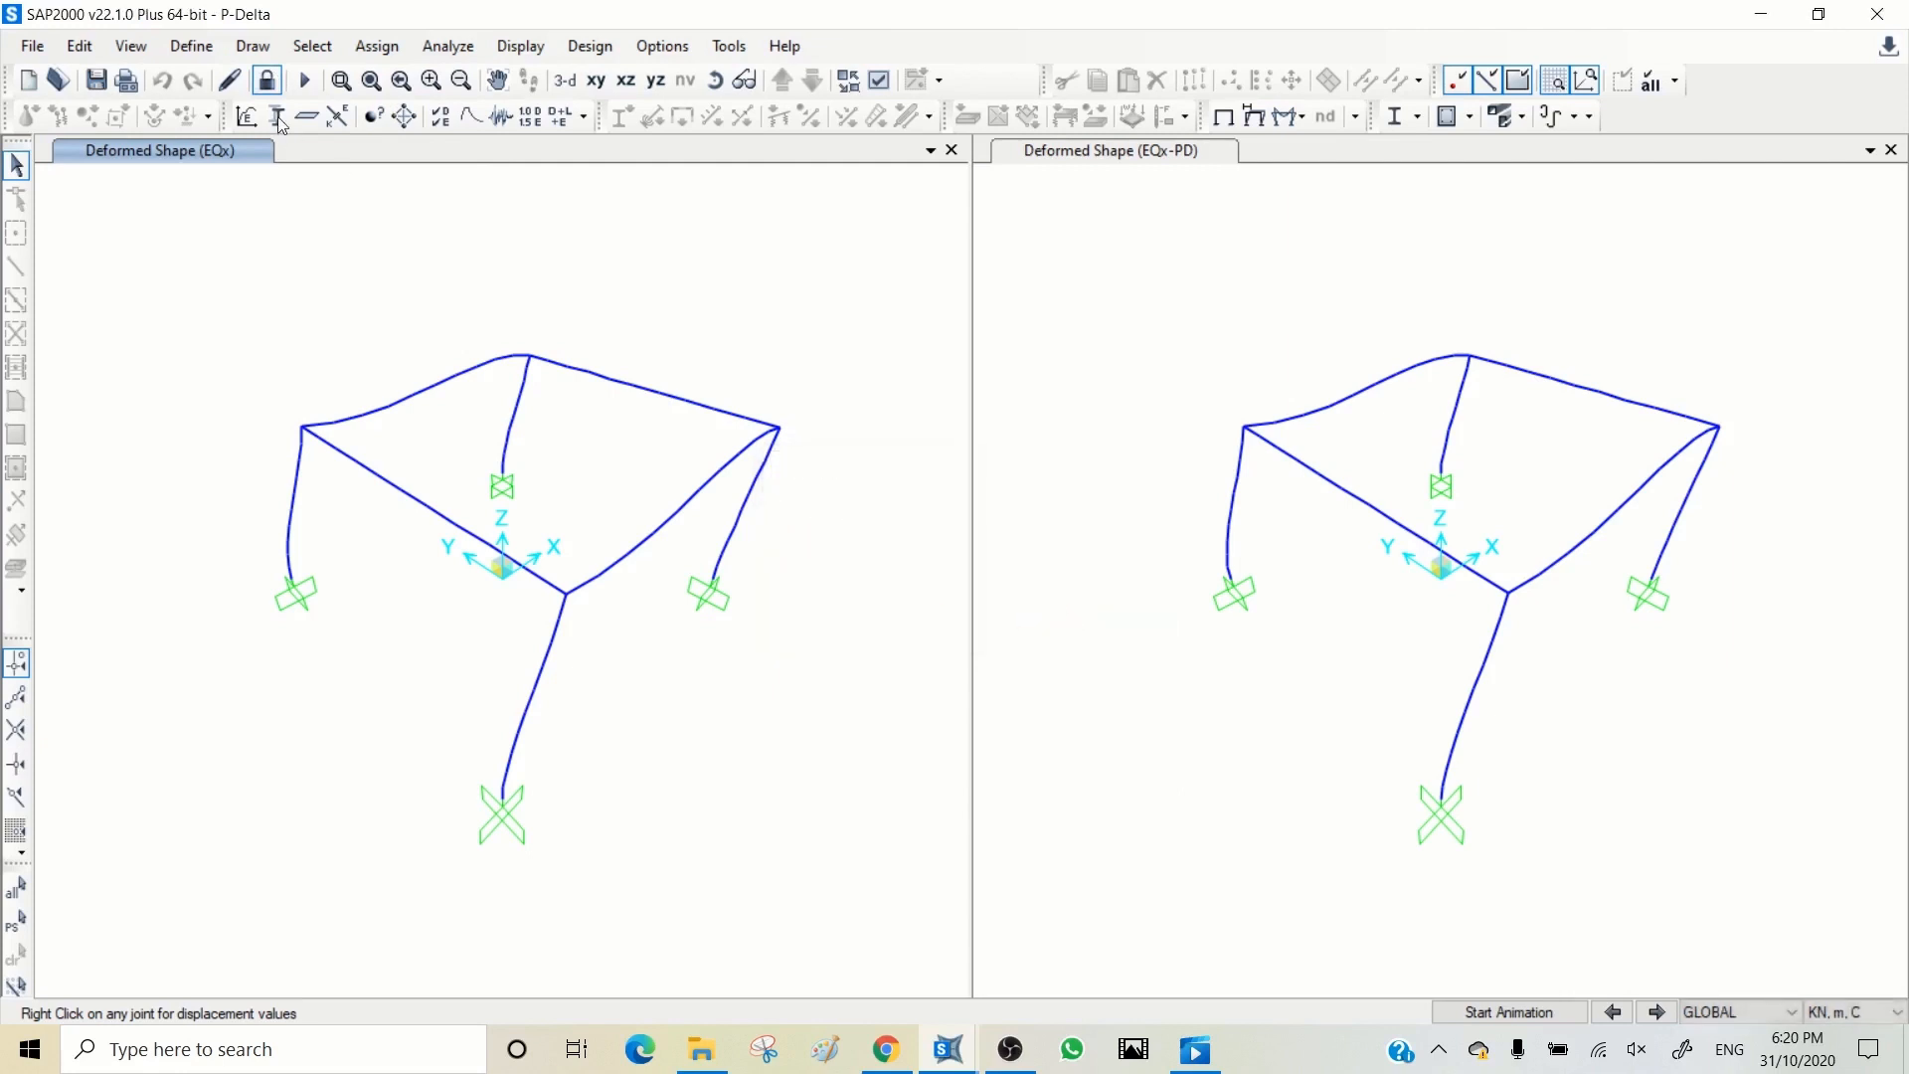
{"action": "left_click", "coordinate": [268, 84]}
{"action": "left_click", "coordinate": [996, 618]}
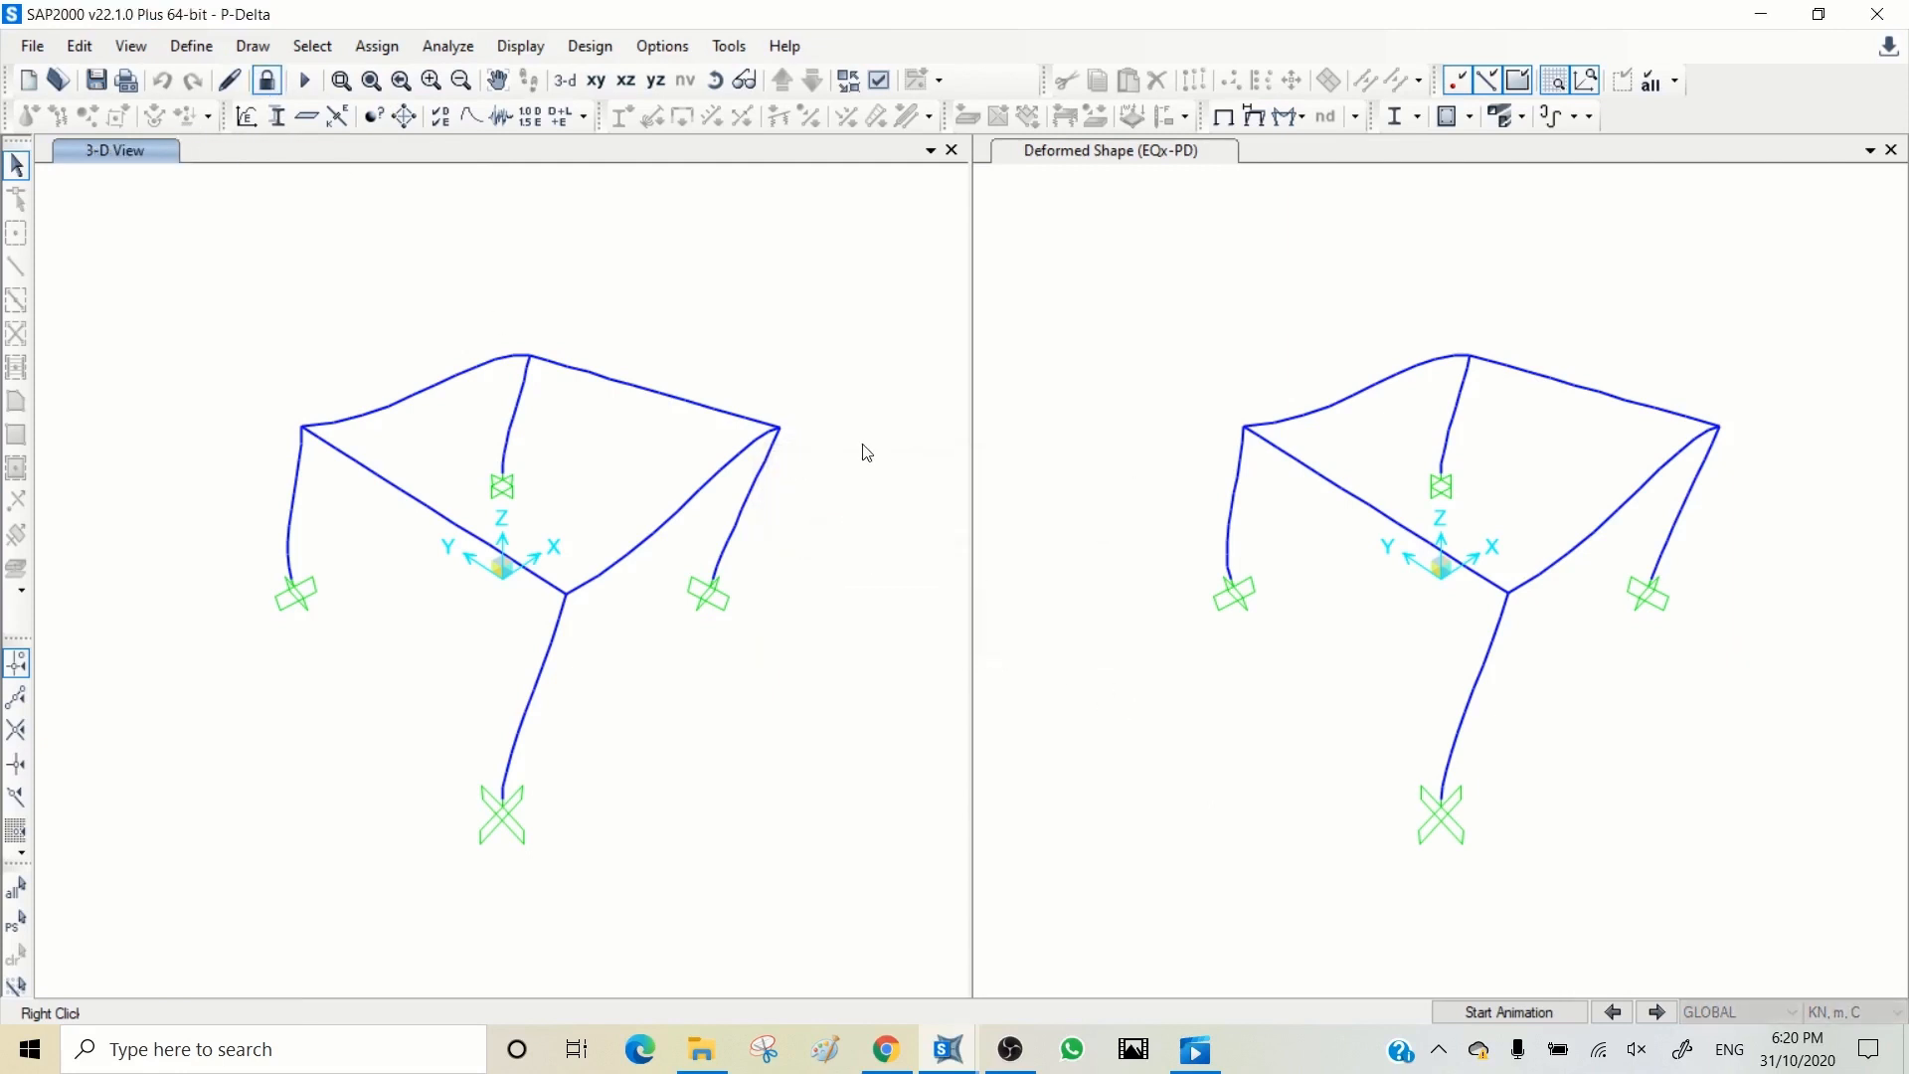
Step: Review the definition of the nonlinear P-Delta load case without changing it
{"action": "left_click", "coordinate": [530, 117]}
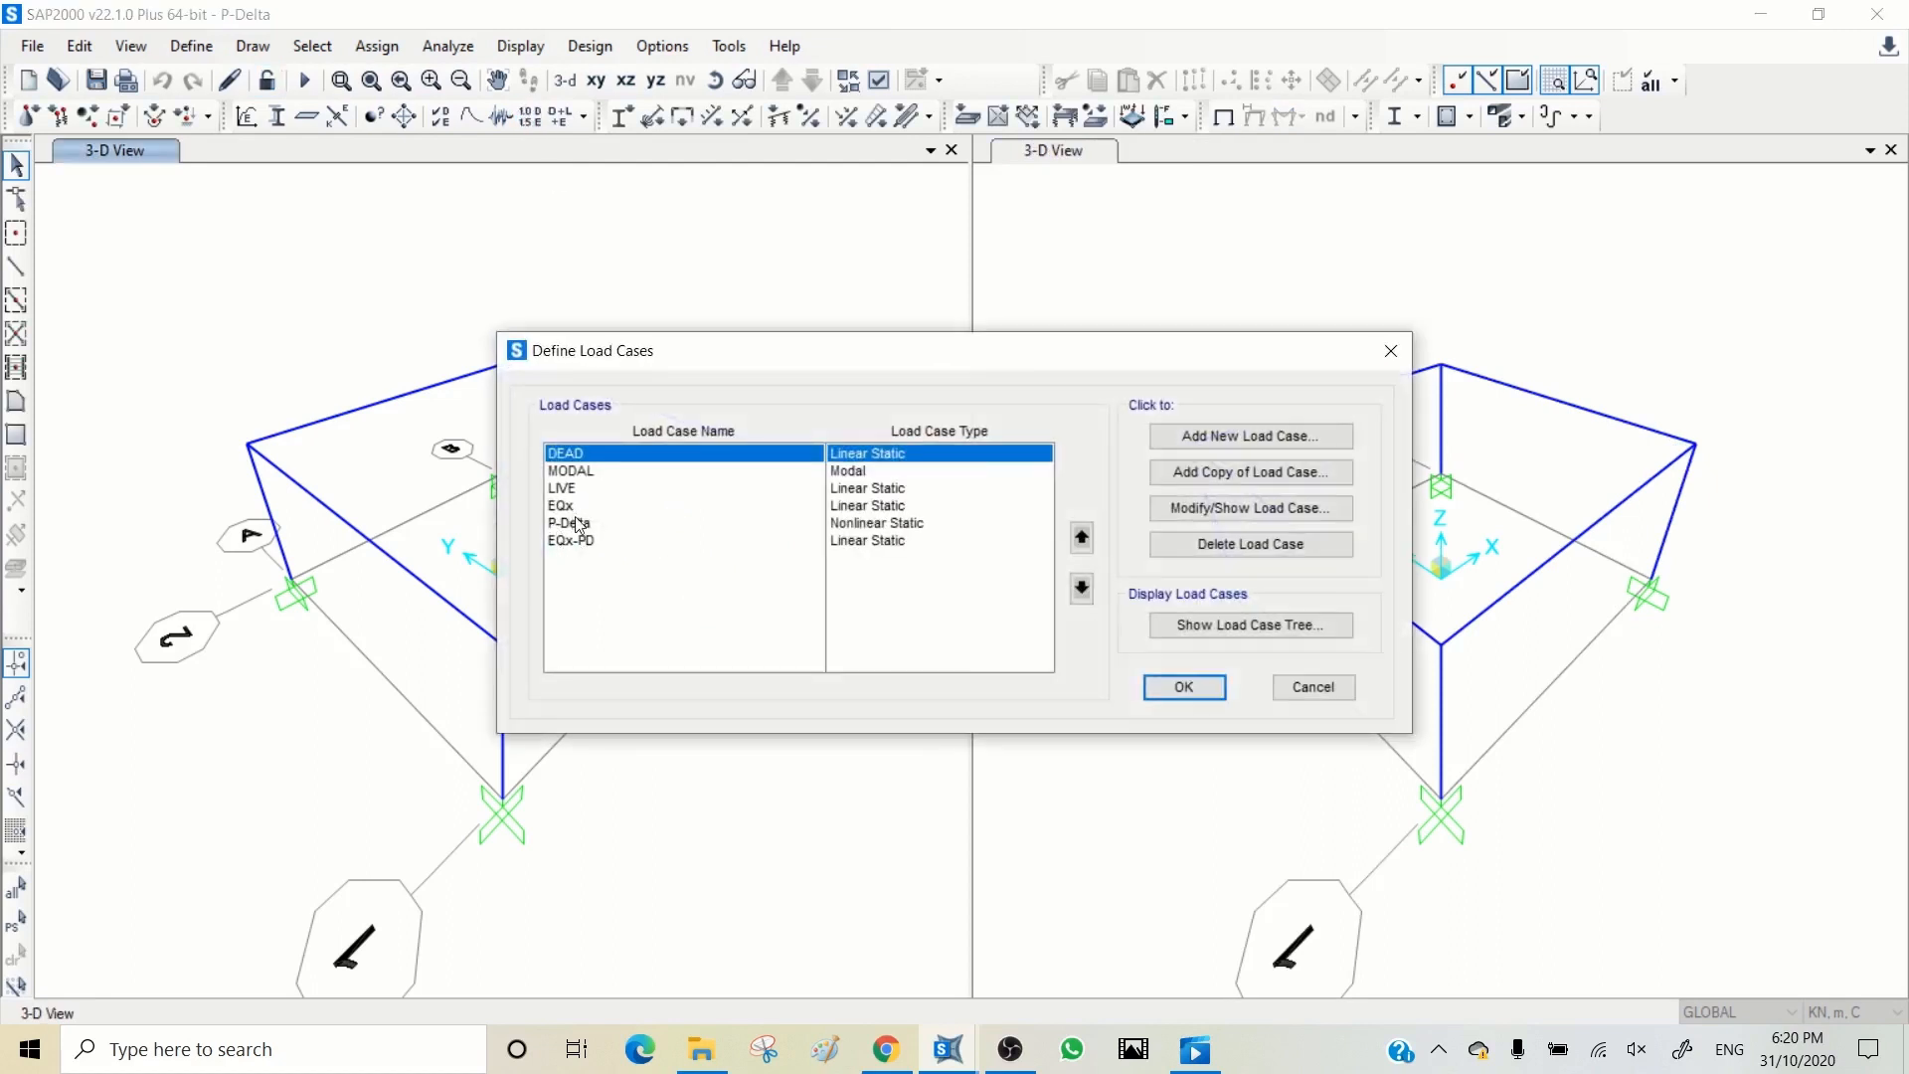
{"action": "left_click", "coordinate": [583, 523]}
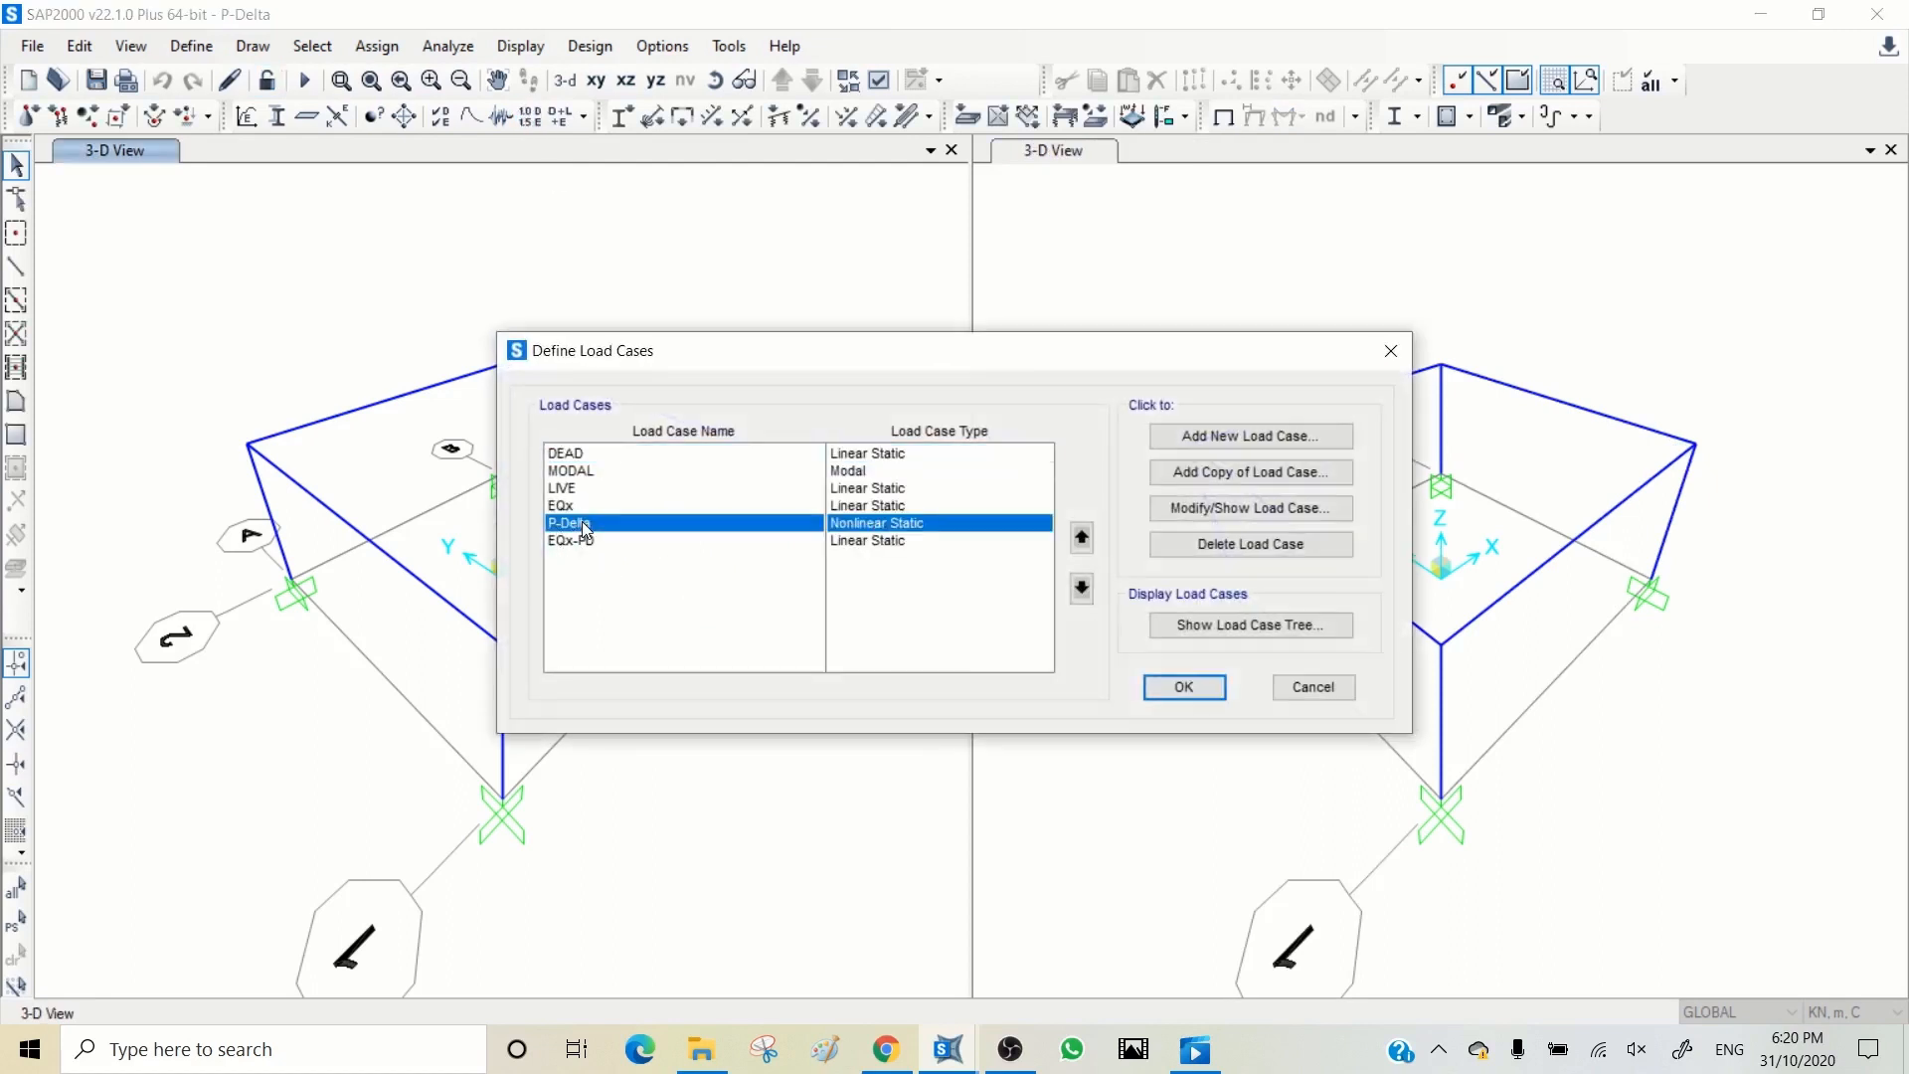
{"action": "left_click", "coordinate": [1221, 509]}
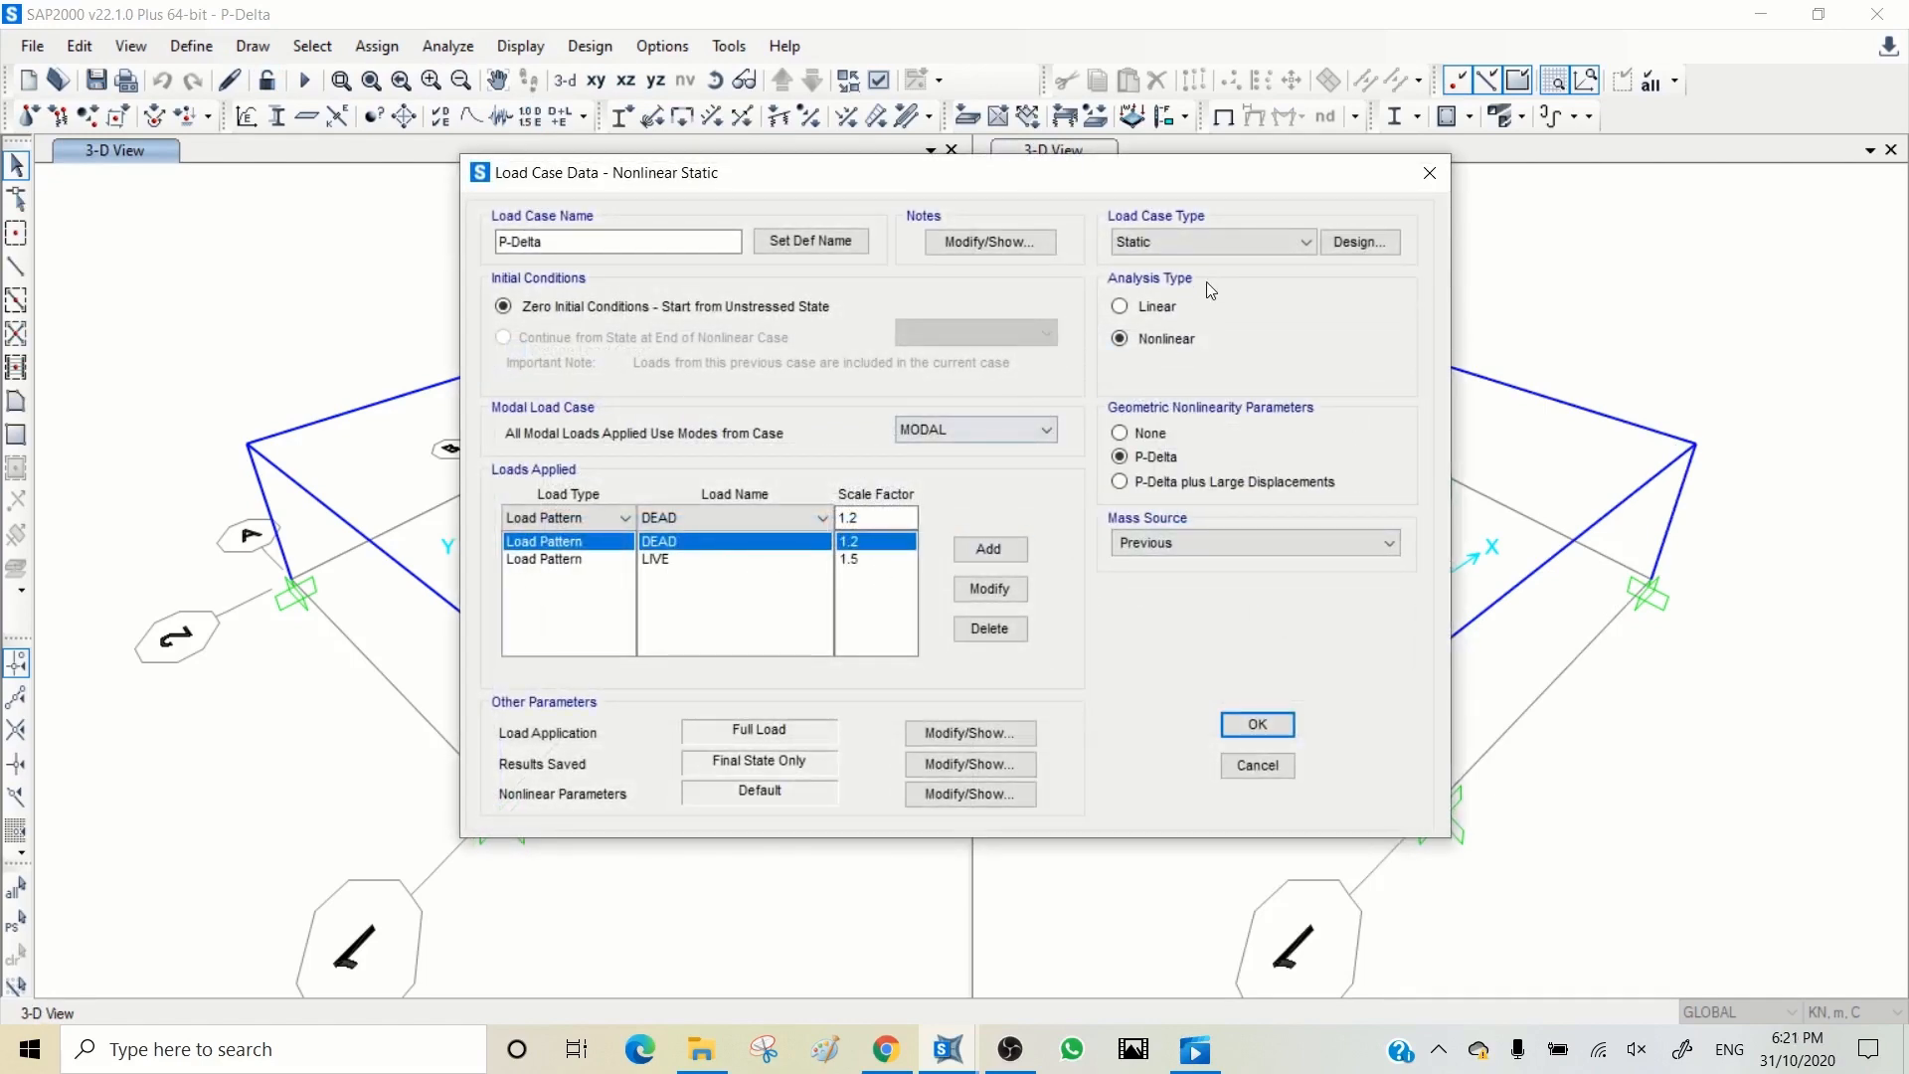
{"action": "left_click", "coordinate": [1257, 764]}
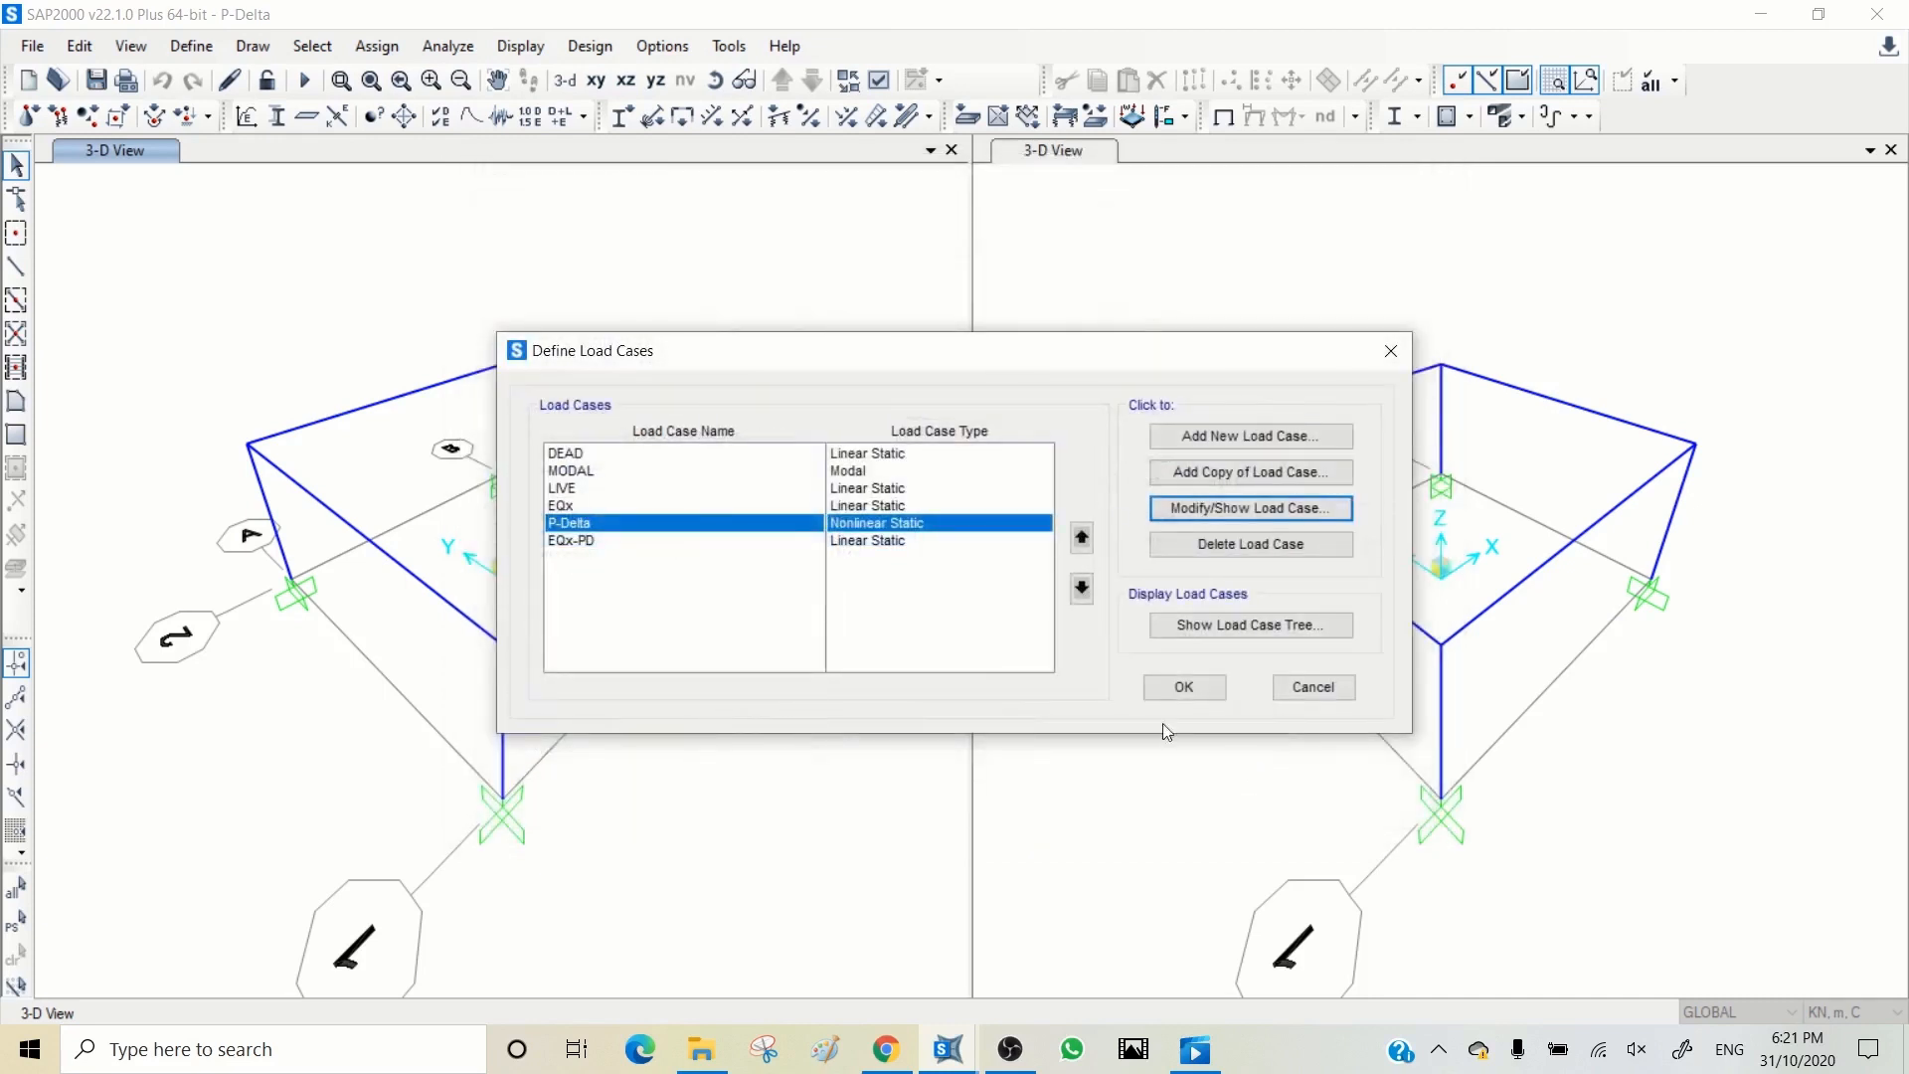
Step: Review the EQx and EQx-PD load case definitions and close the load case list
{"action": "left_click", "coordinate": [571, 509]}
{"action": "left_click", "coordinate": [1215, 505]}
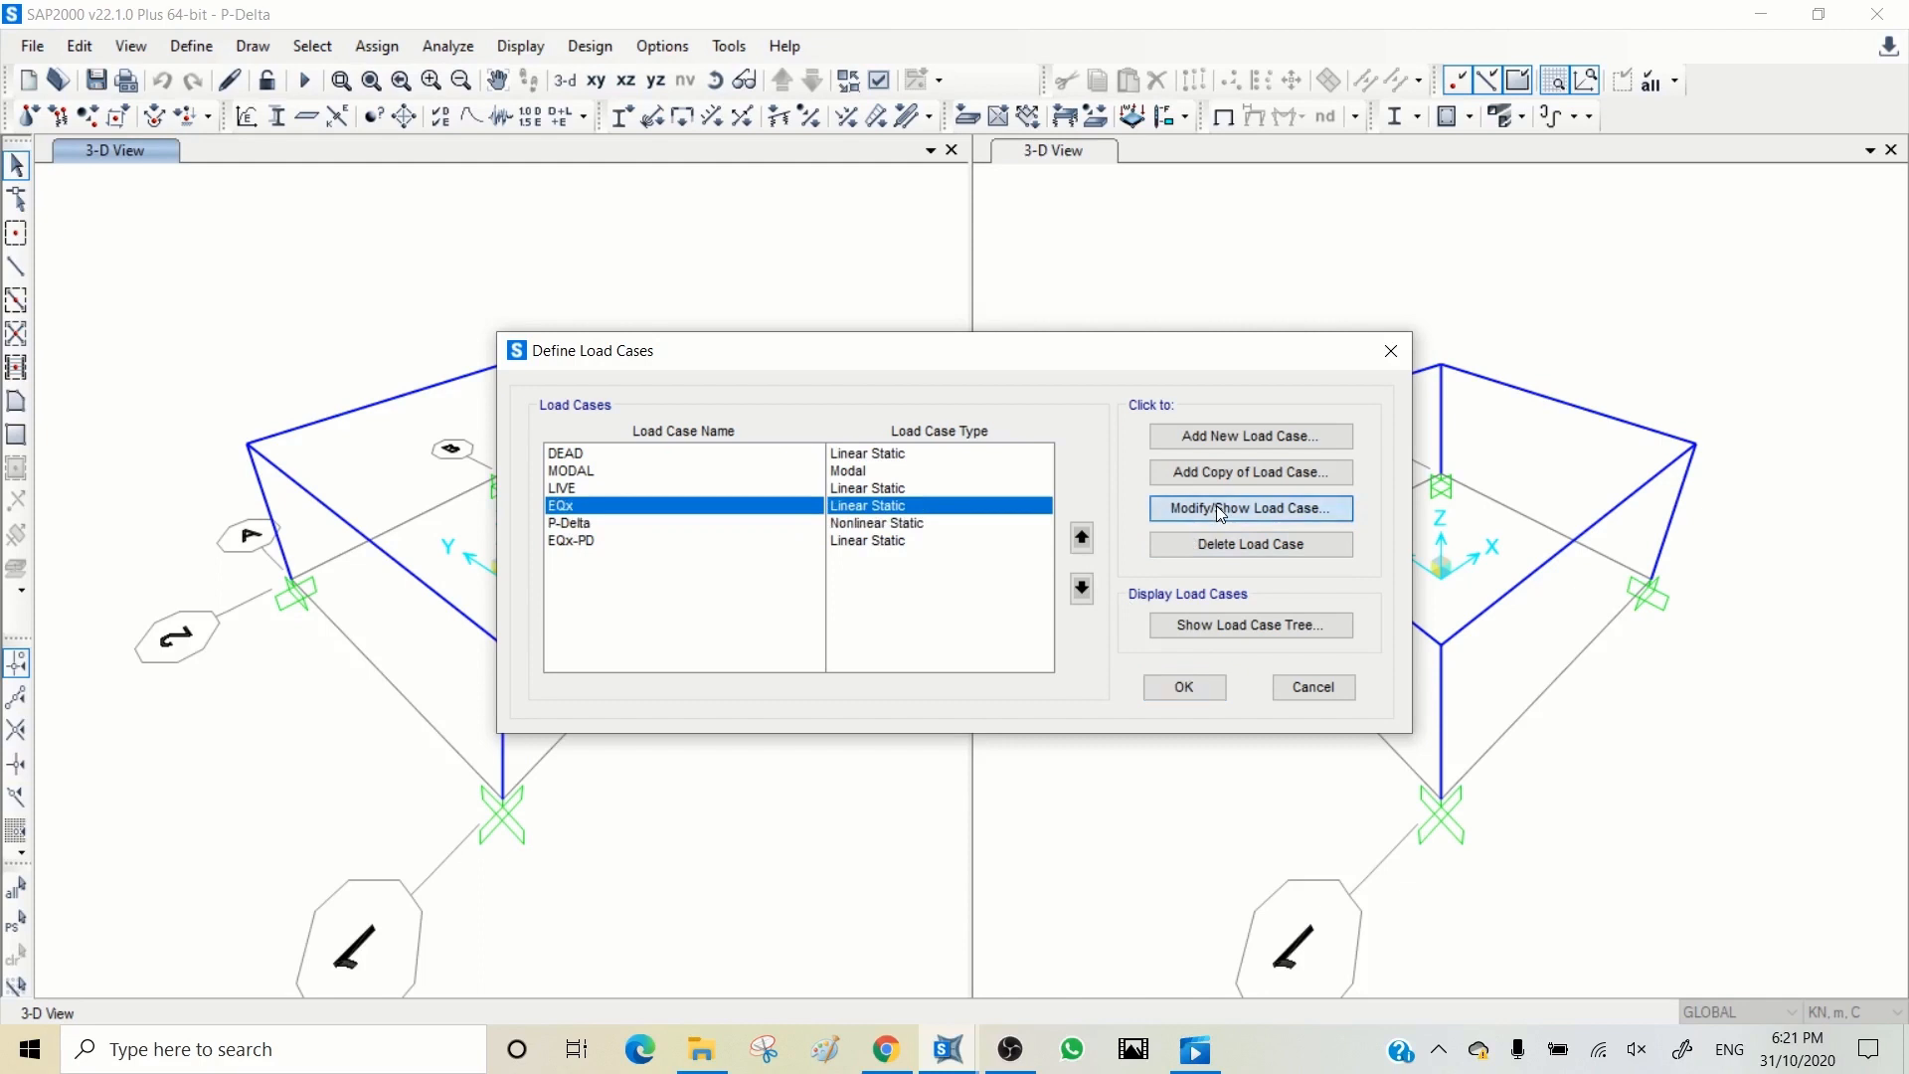
{"action": "left_click", "coordinate": [587, 541]}
{"action": "left_click", "coordinate": [1215, 507]}
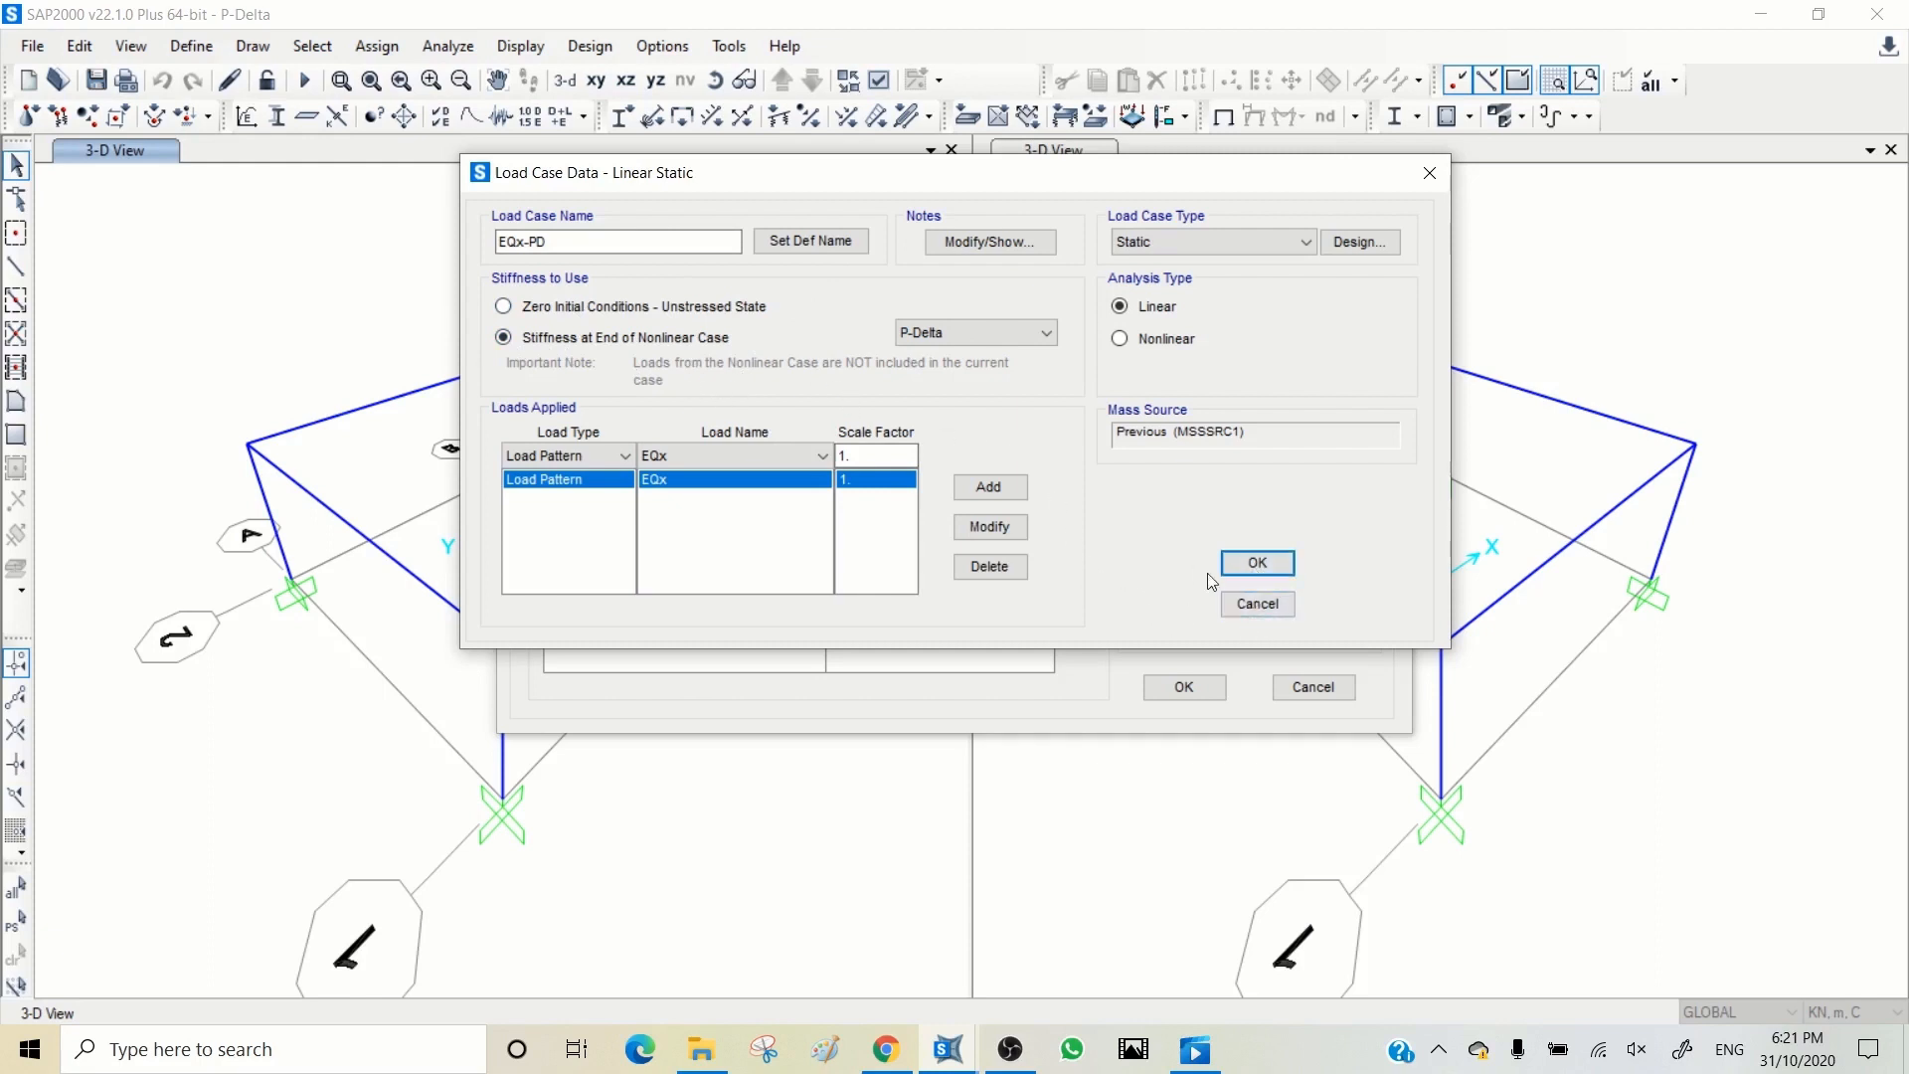
{"action": "left_click", "coordinate": [1254, 603]}
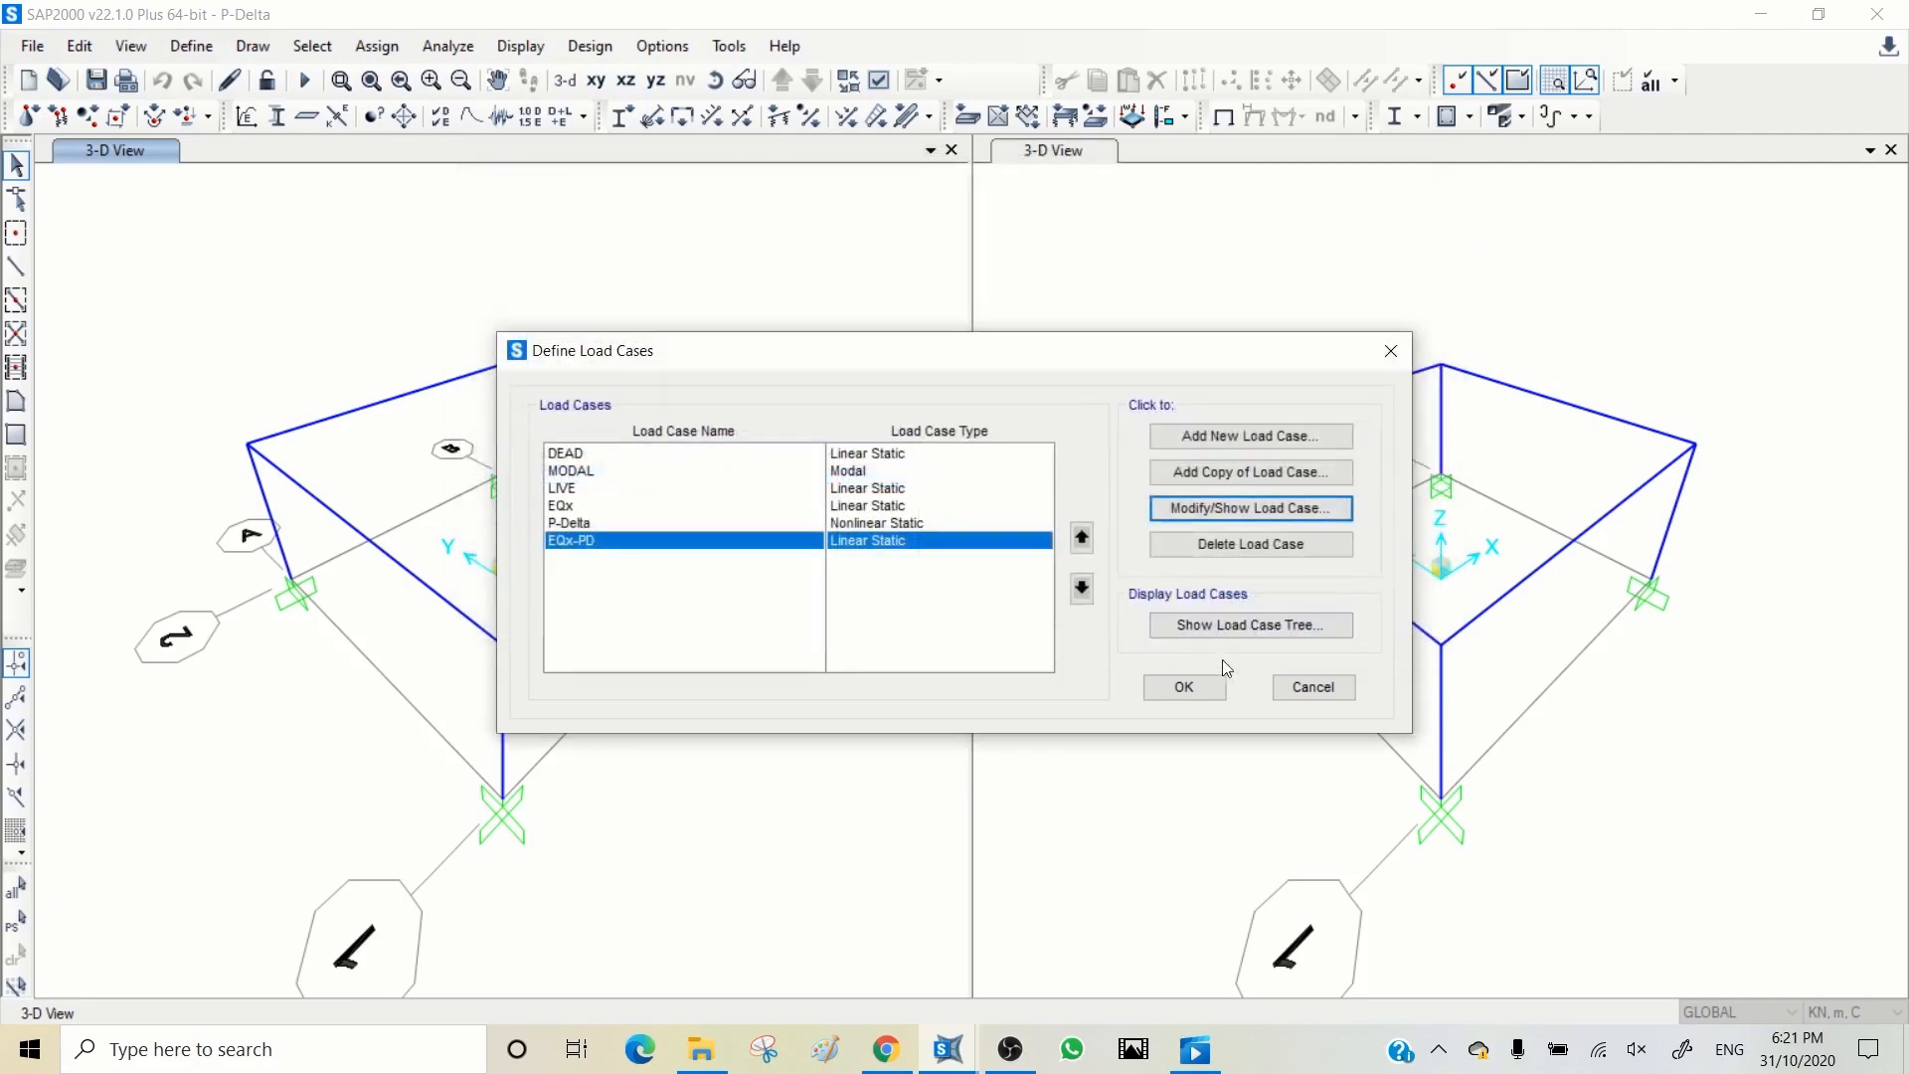
{"action": "left_click", "coordinate": [1181, 688]}
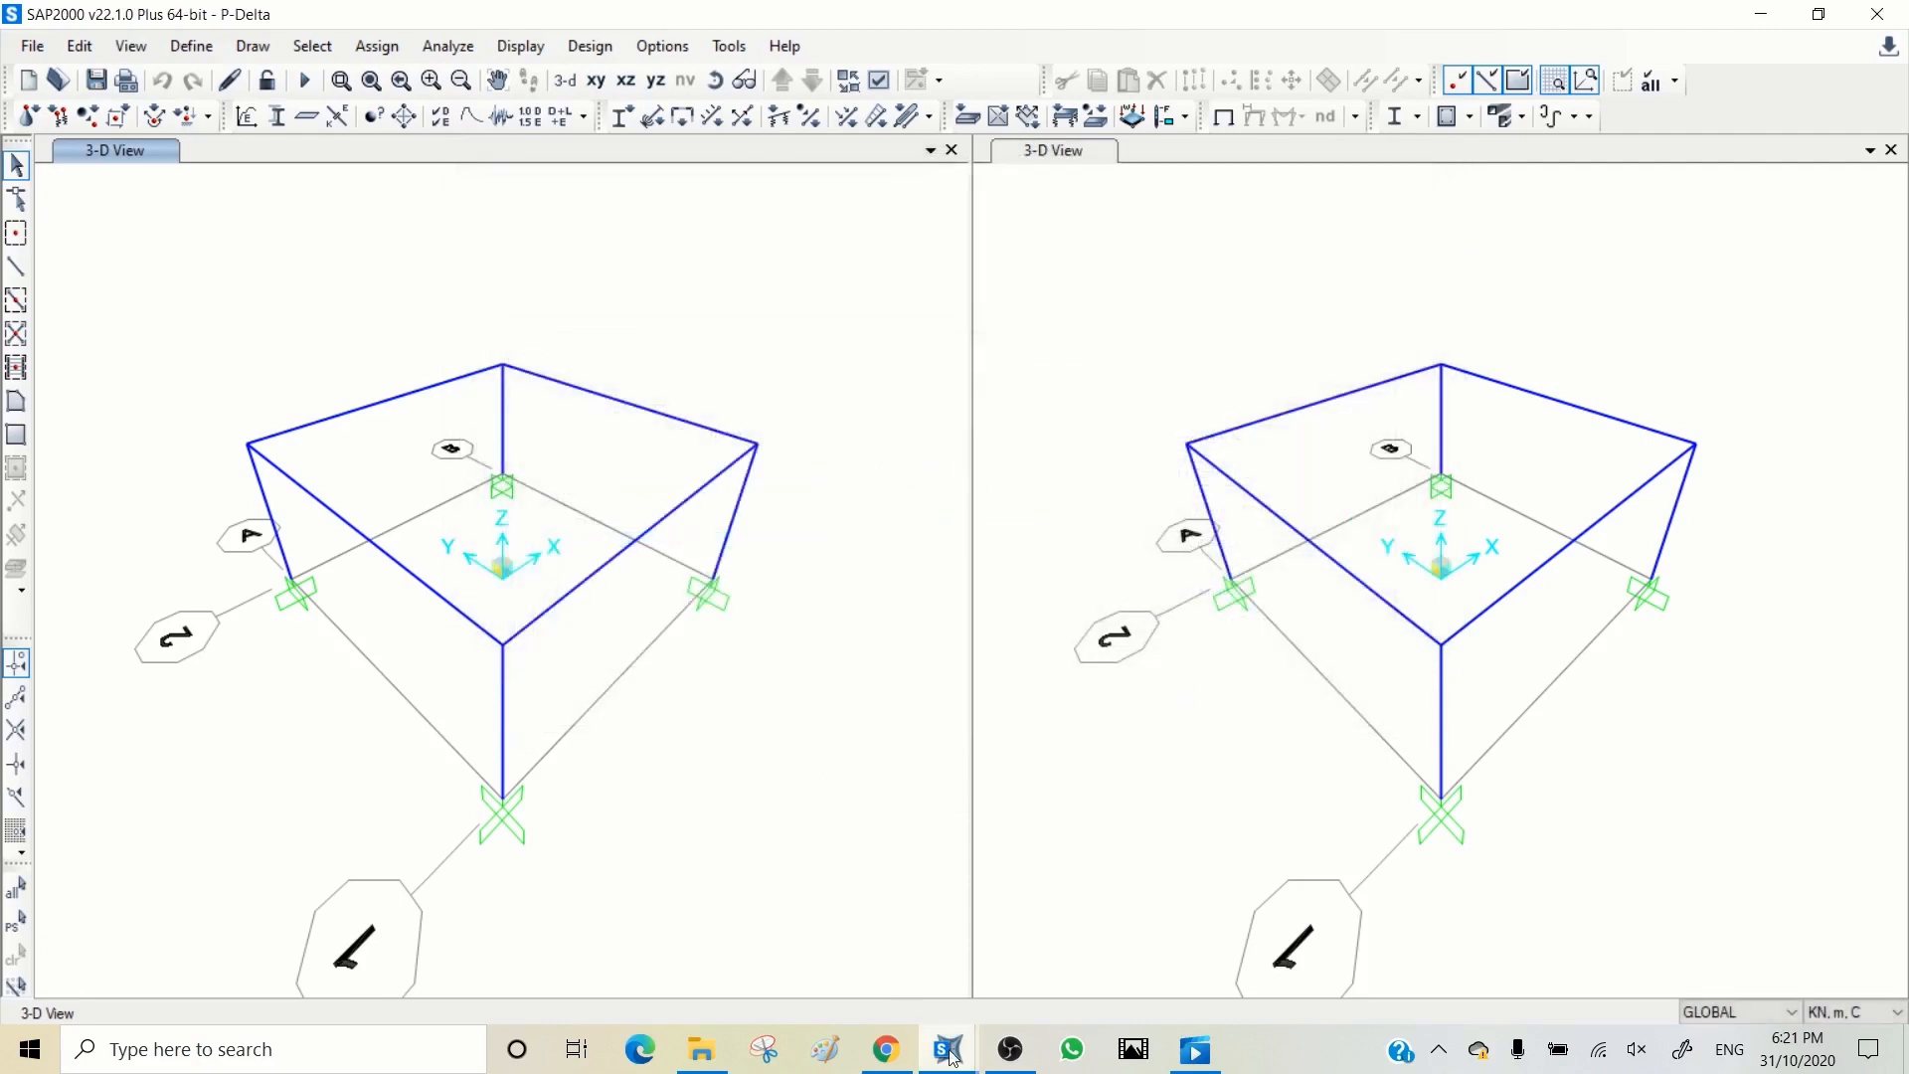
Step: Switch to the Sample Model-Pile-Loaded model and start a new load case named P-Delta
{"action": "left_click", "coordinate": [951, 1057]}
{"action": "left_click", "coordinate": [1071, 957]}
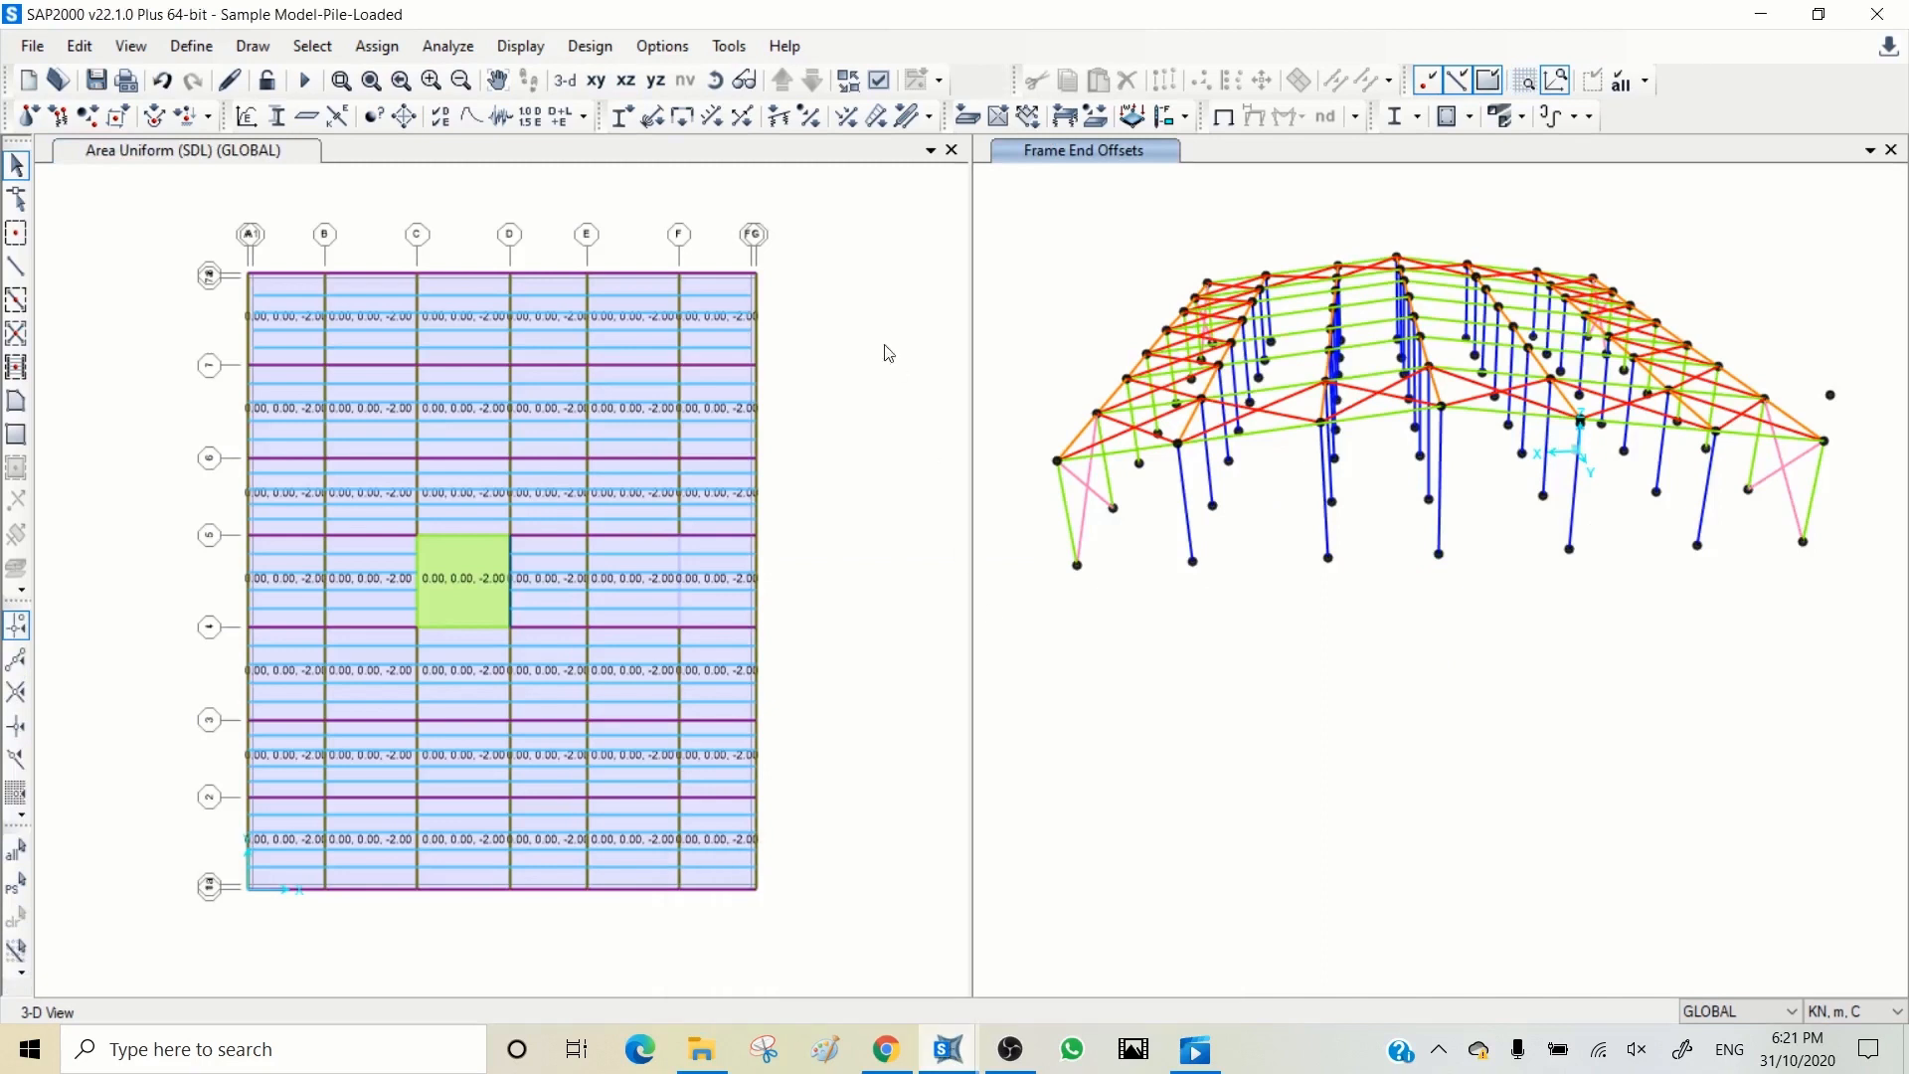
{"action": "left_click", "coordinate": [879, 300]}
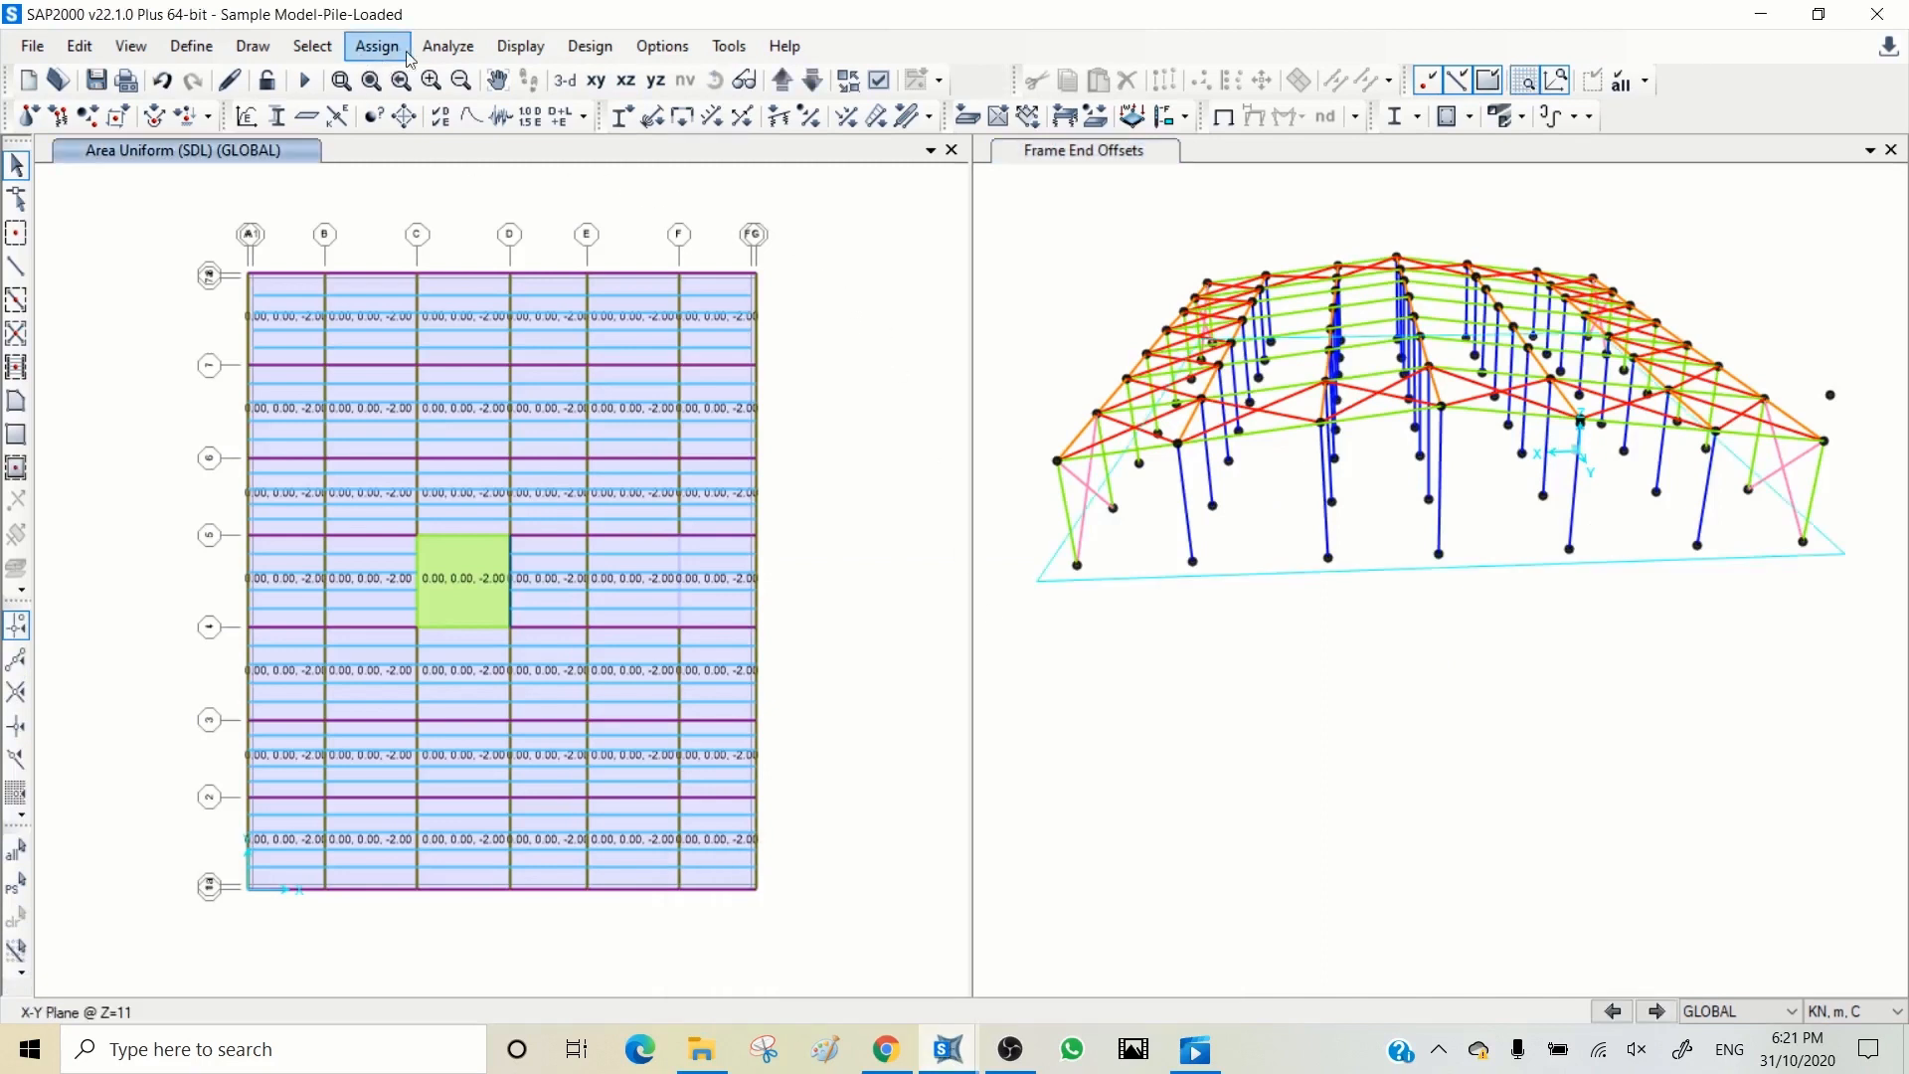
{"action": "left_click", "coordinate": [533, 118]}
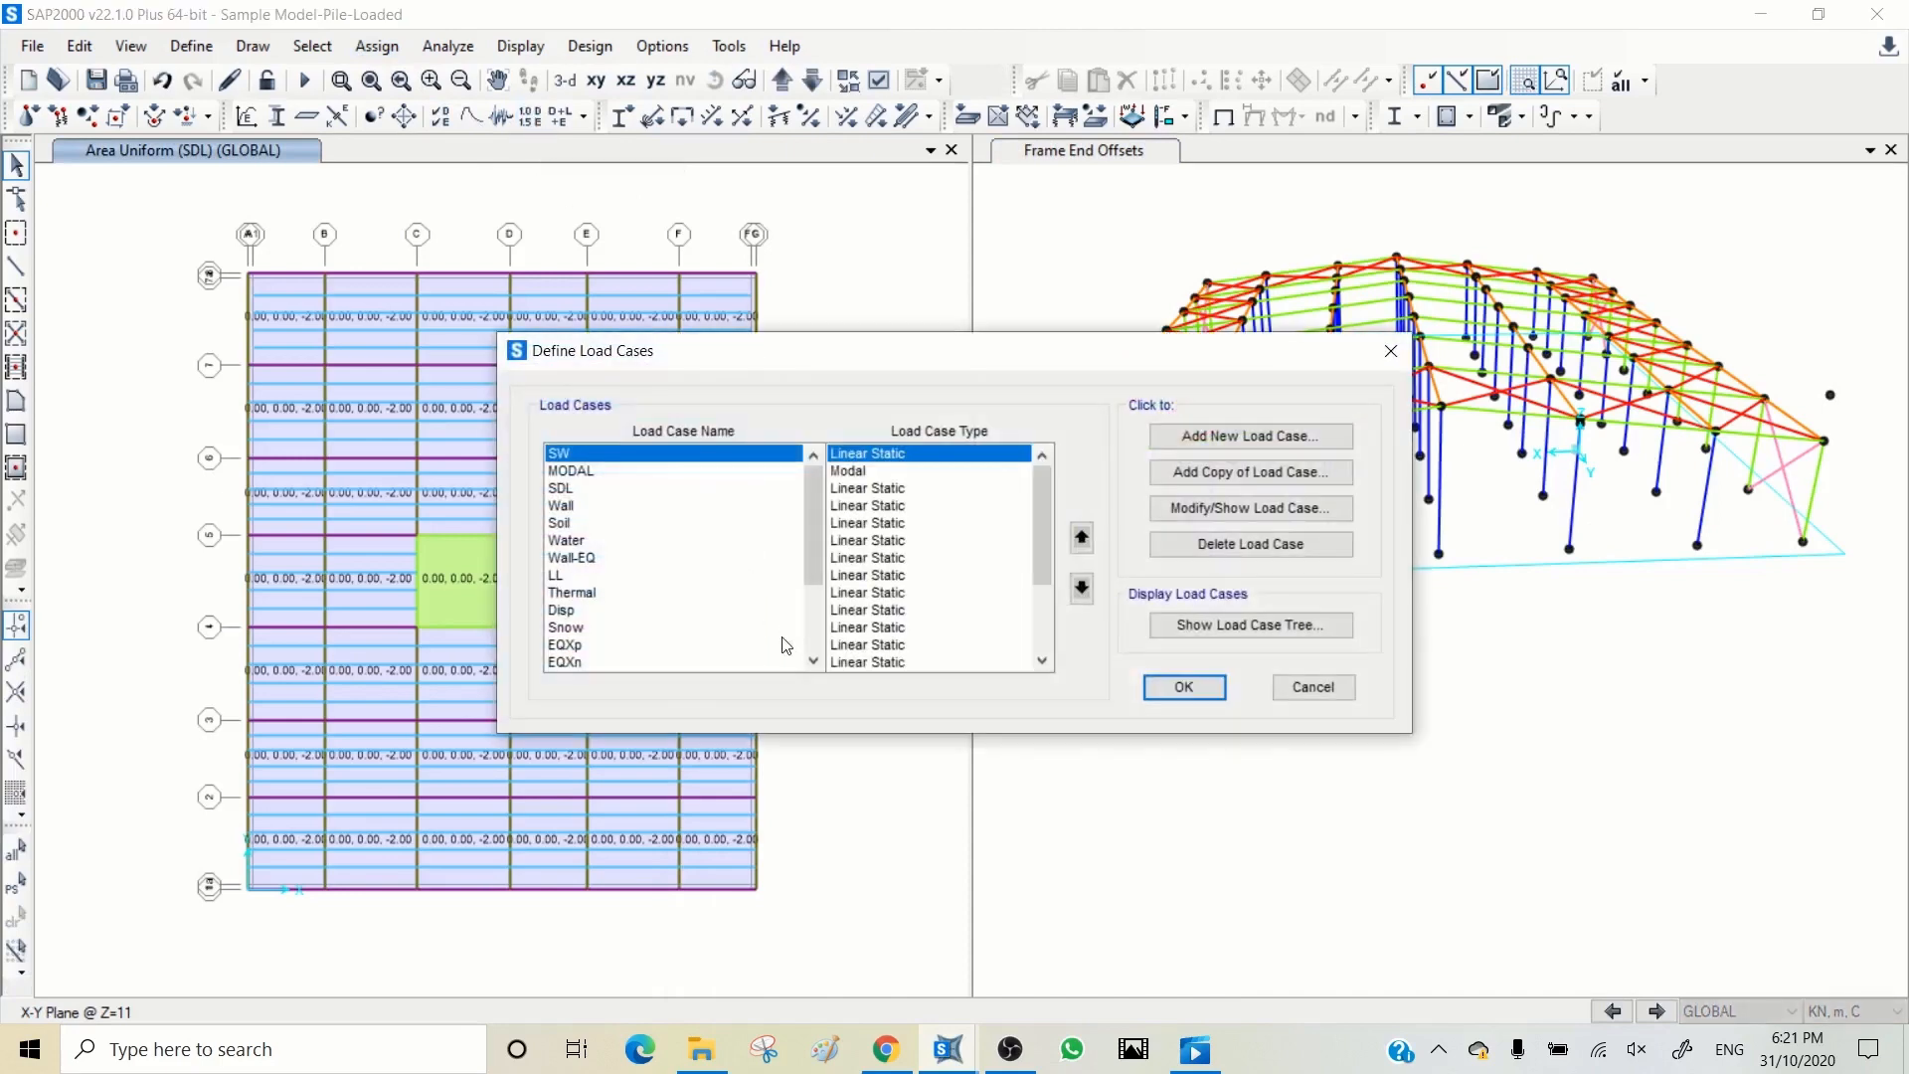
{"action": "left_click", "coordinate": [1250, 439]}
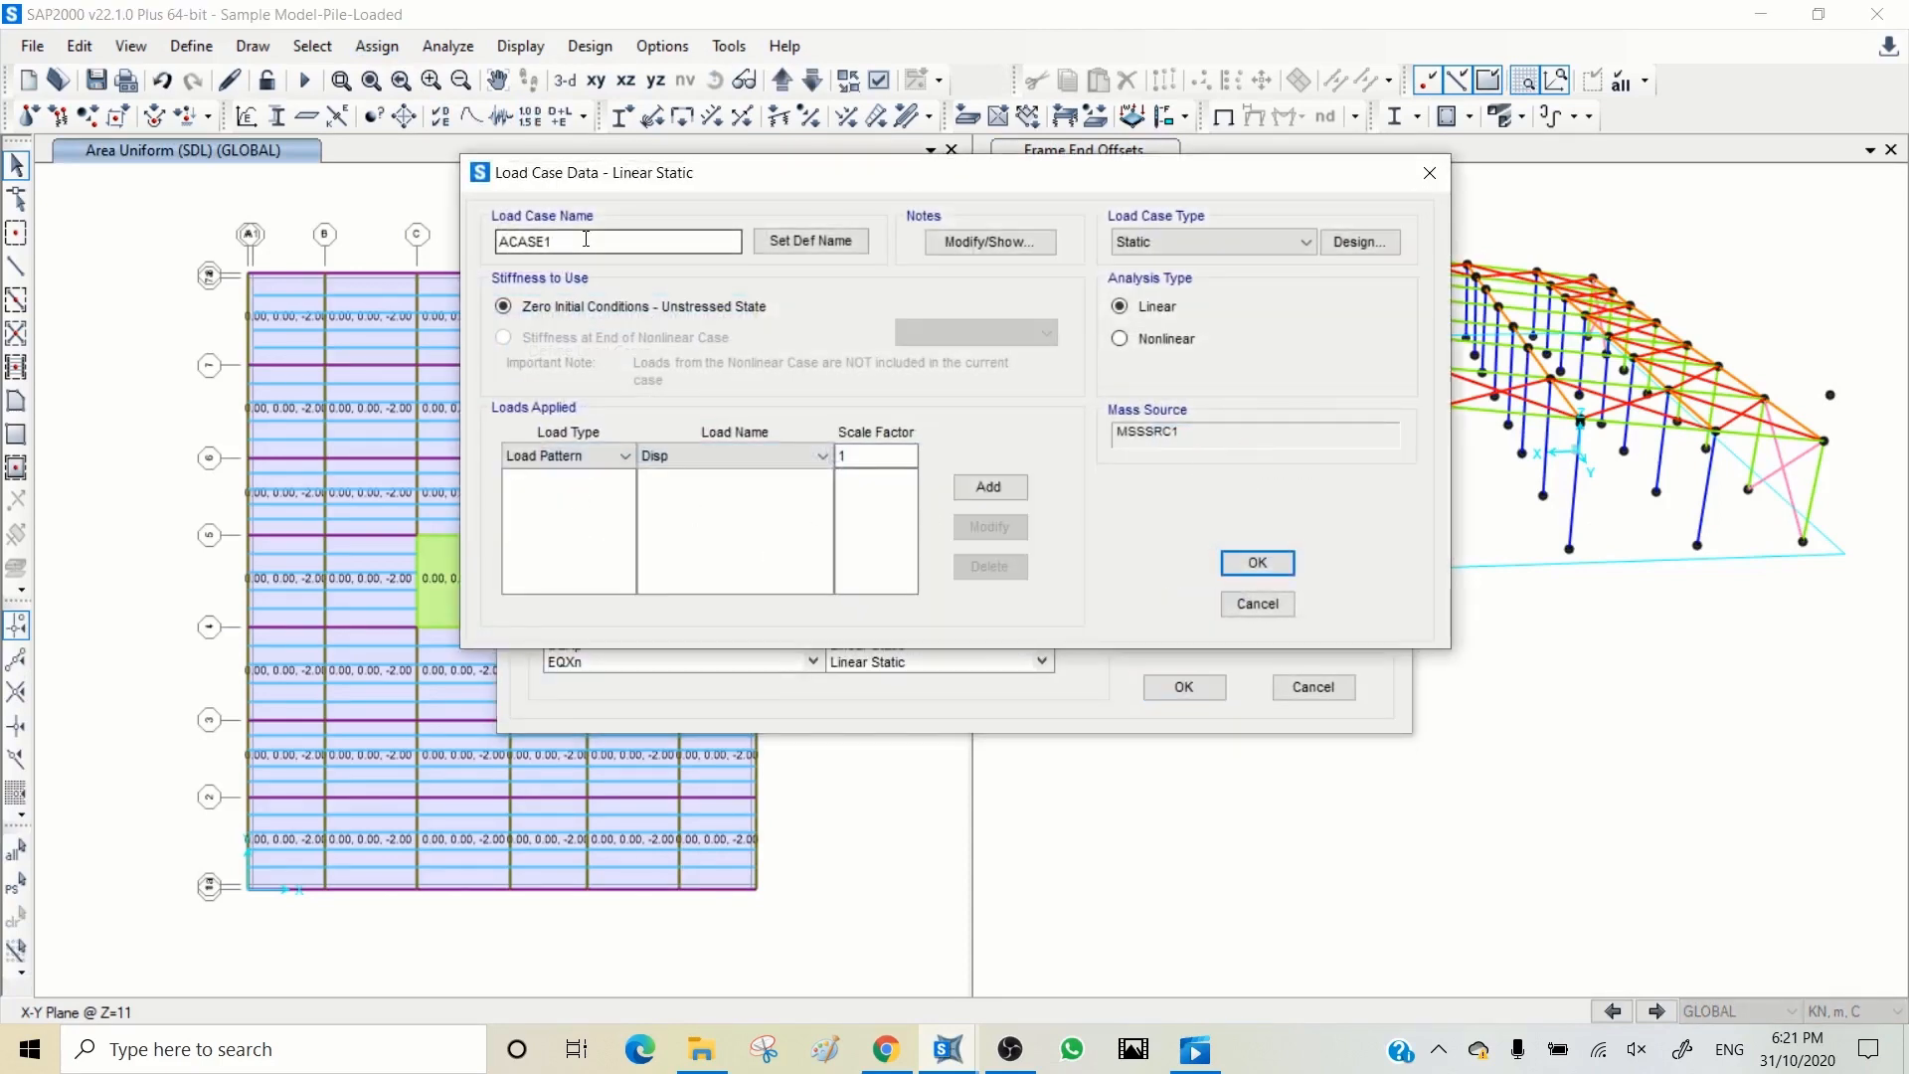
{"action": "type", "text": "P-Delta"}
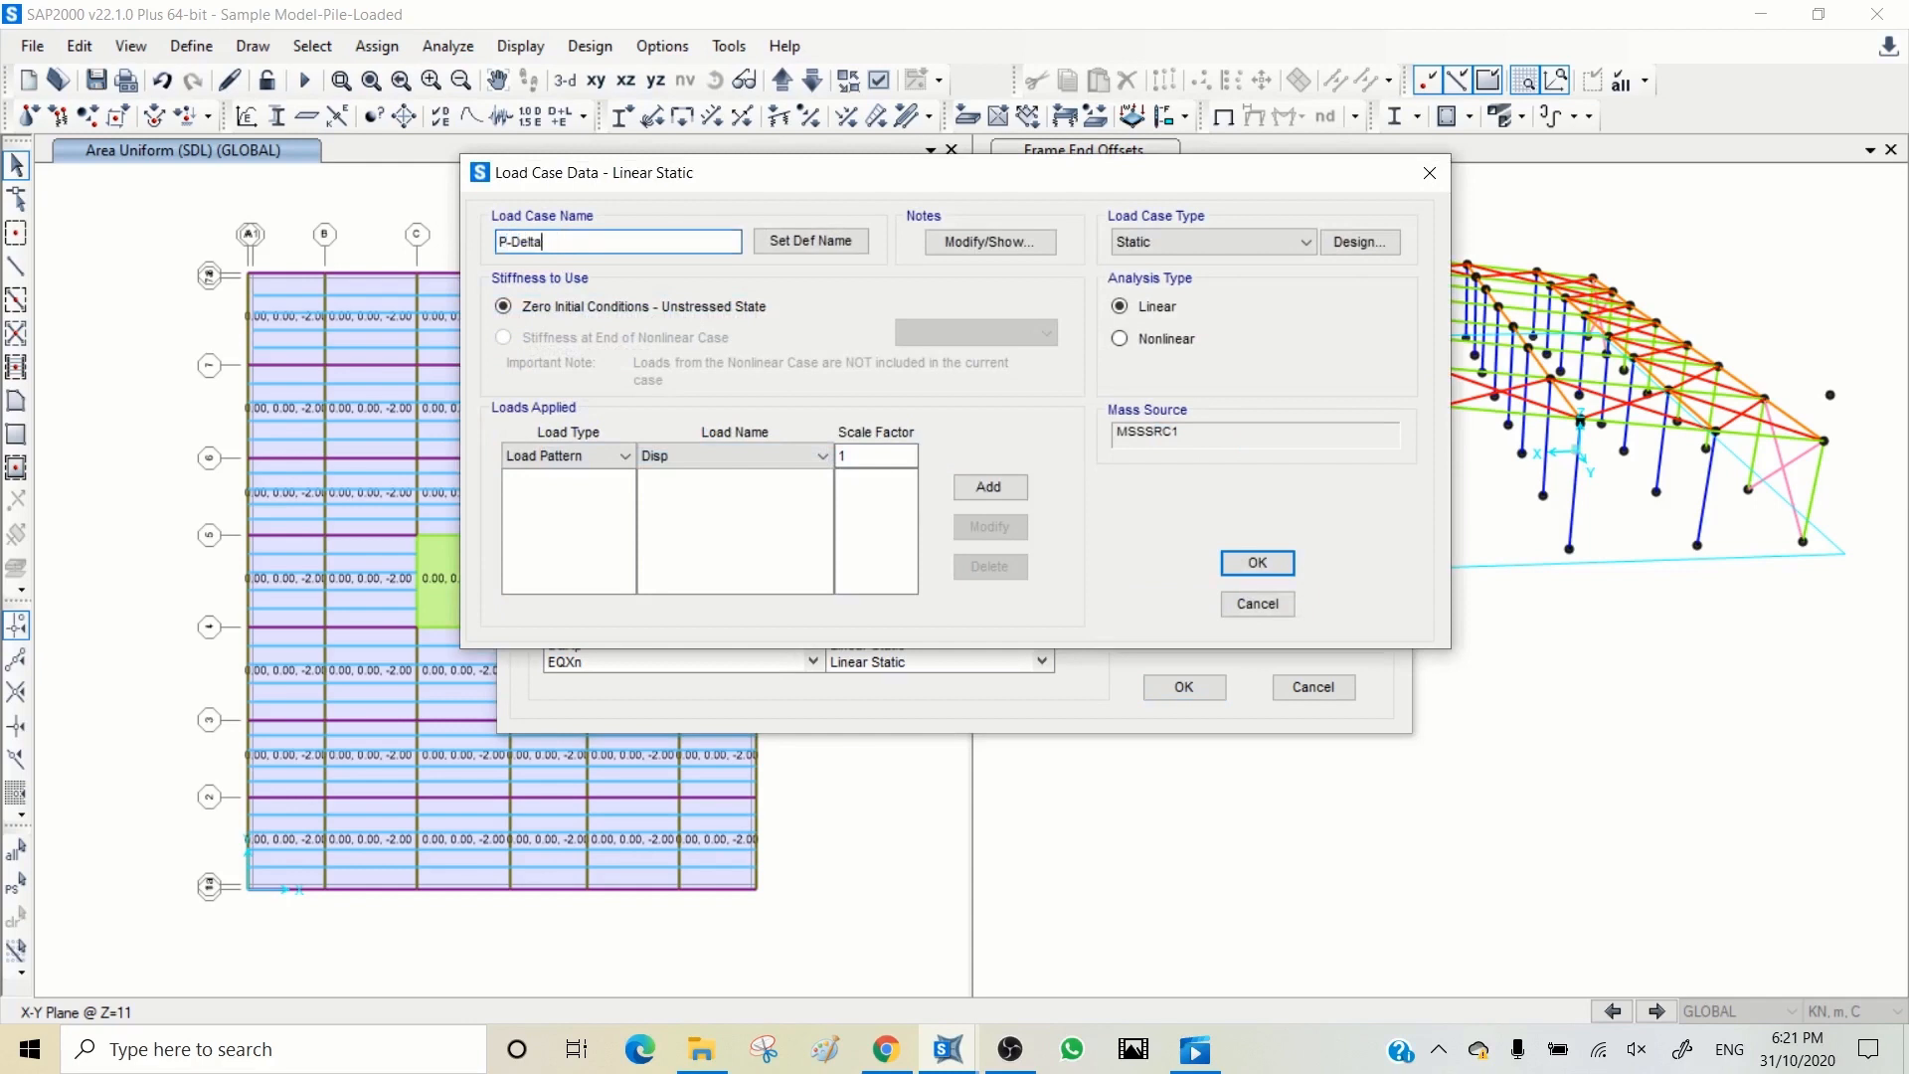
Step: Add the SW and SDL load patterns to the P-Delta case, each with a scale factor of 1.2
{"action": "left_click", "coordinate": [801, 455]}
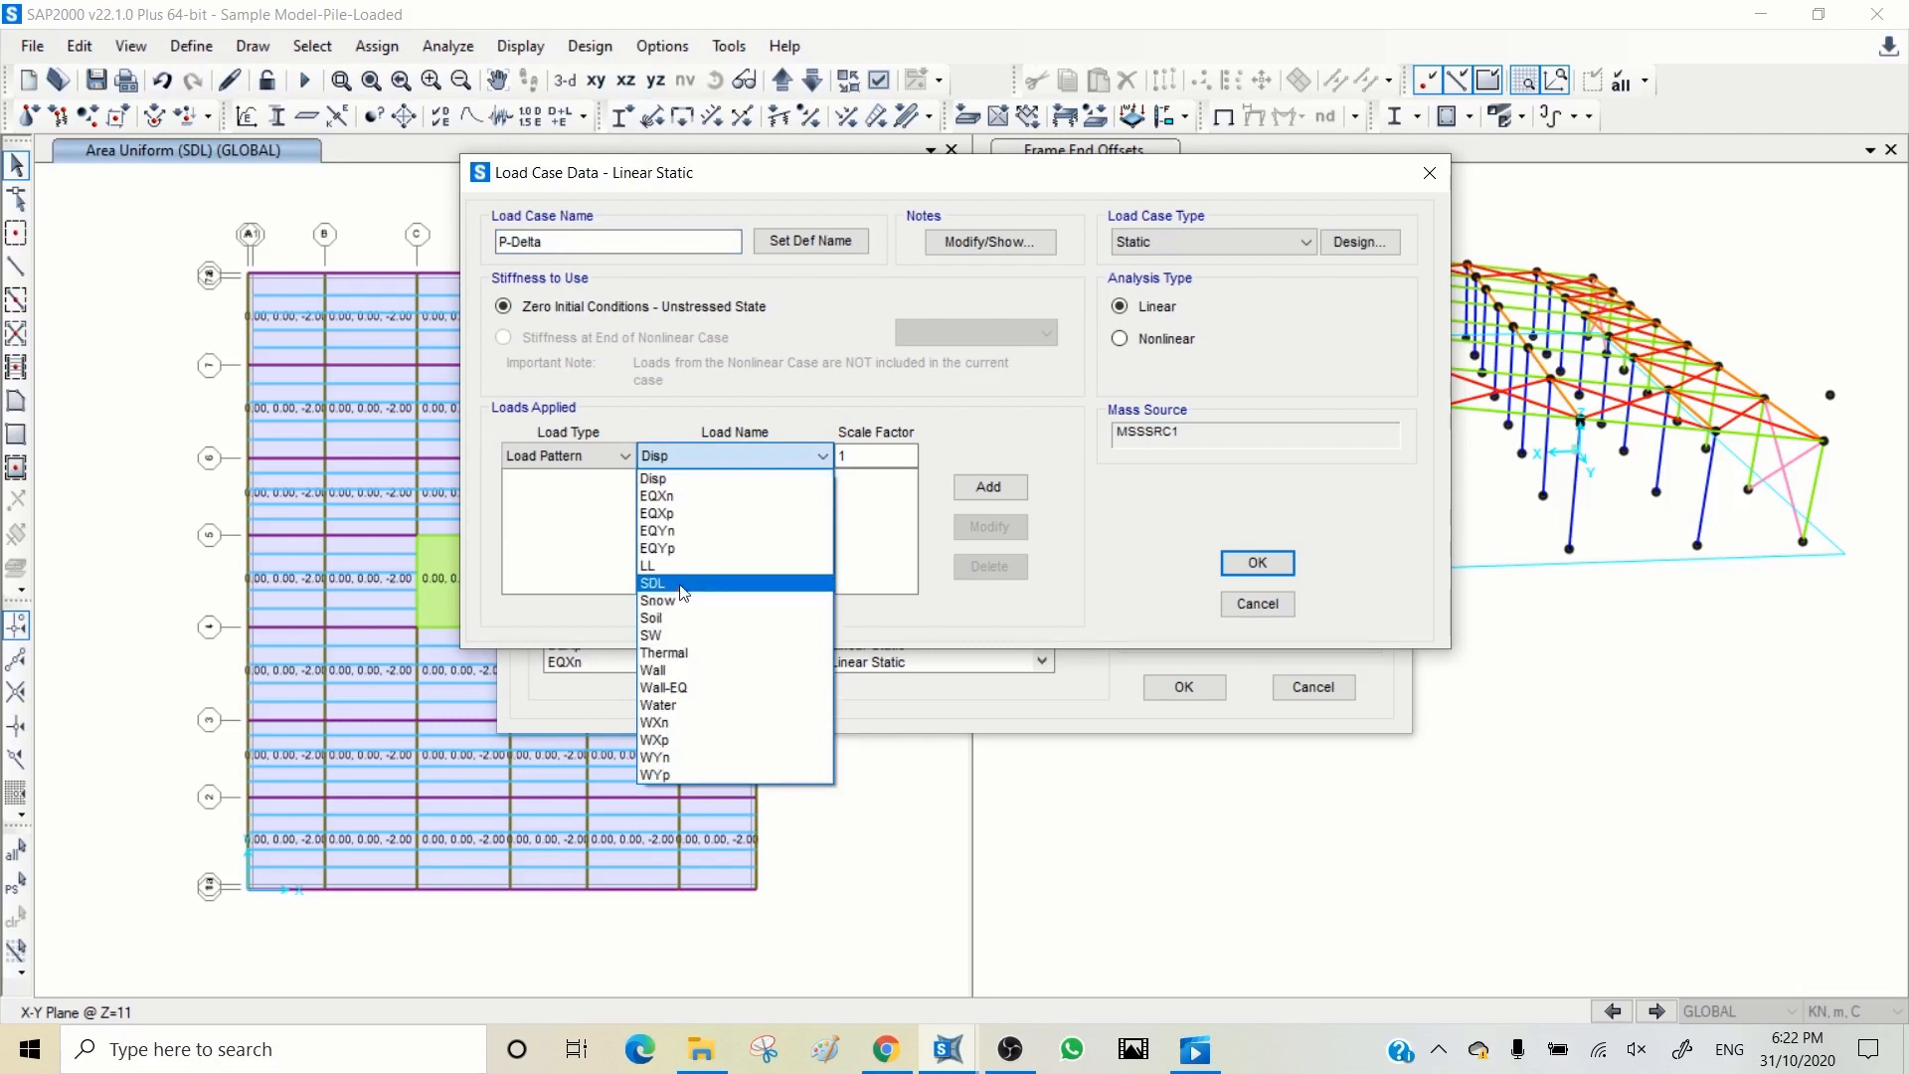
{"action": "left_click", "coordinate": [684, 635]}
{"action": "left_click", "coordinate": [879, 455]}
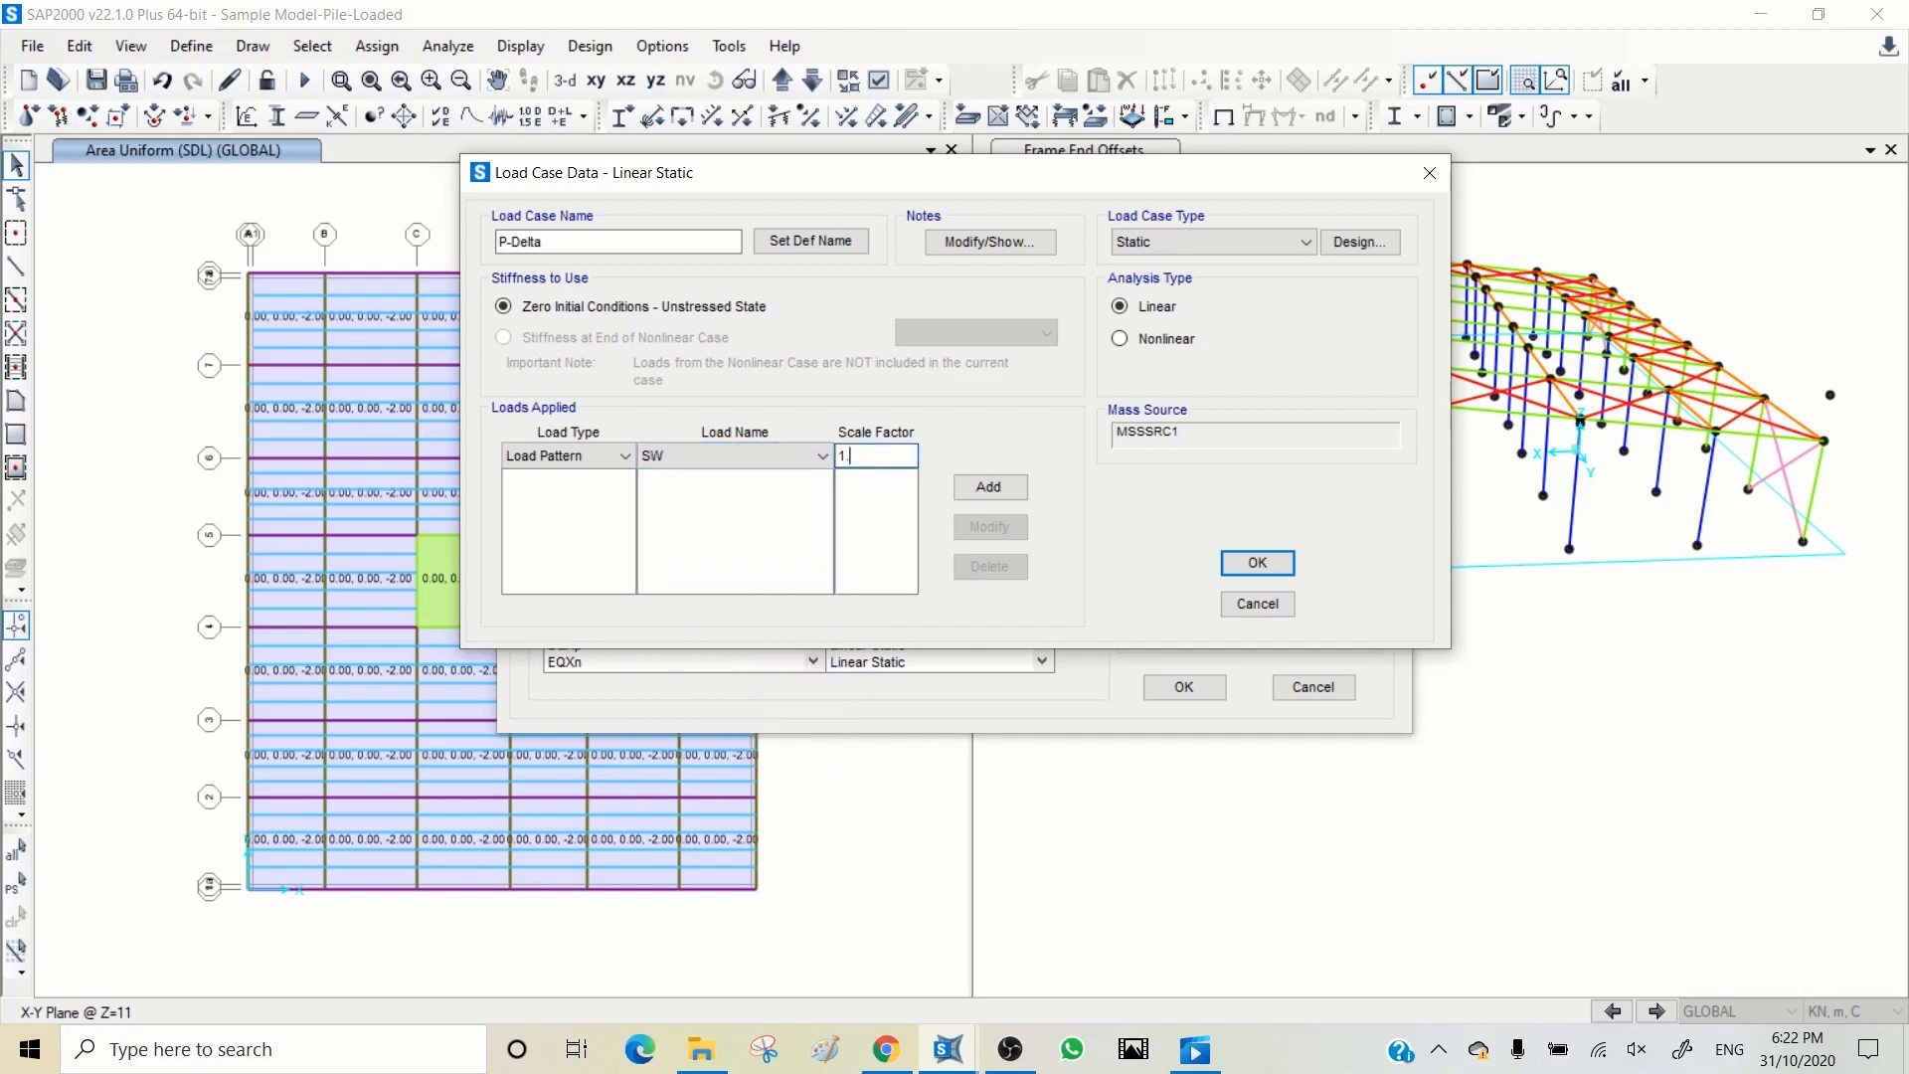
{"action": "type", "text": ".2"}
{"action": "left_click", "coordinate": [988, 486]}
{"action": "left_click", "coordinate": [715, 455]}
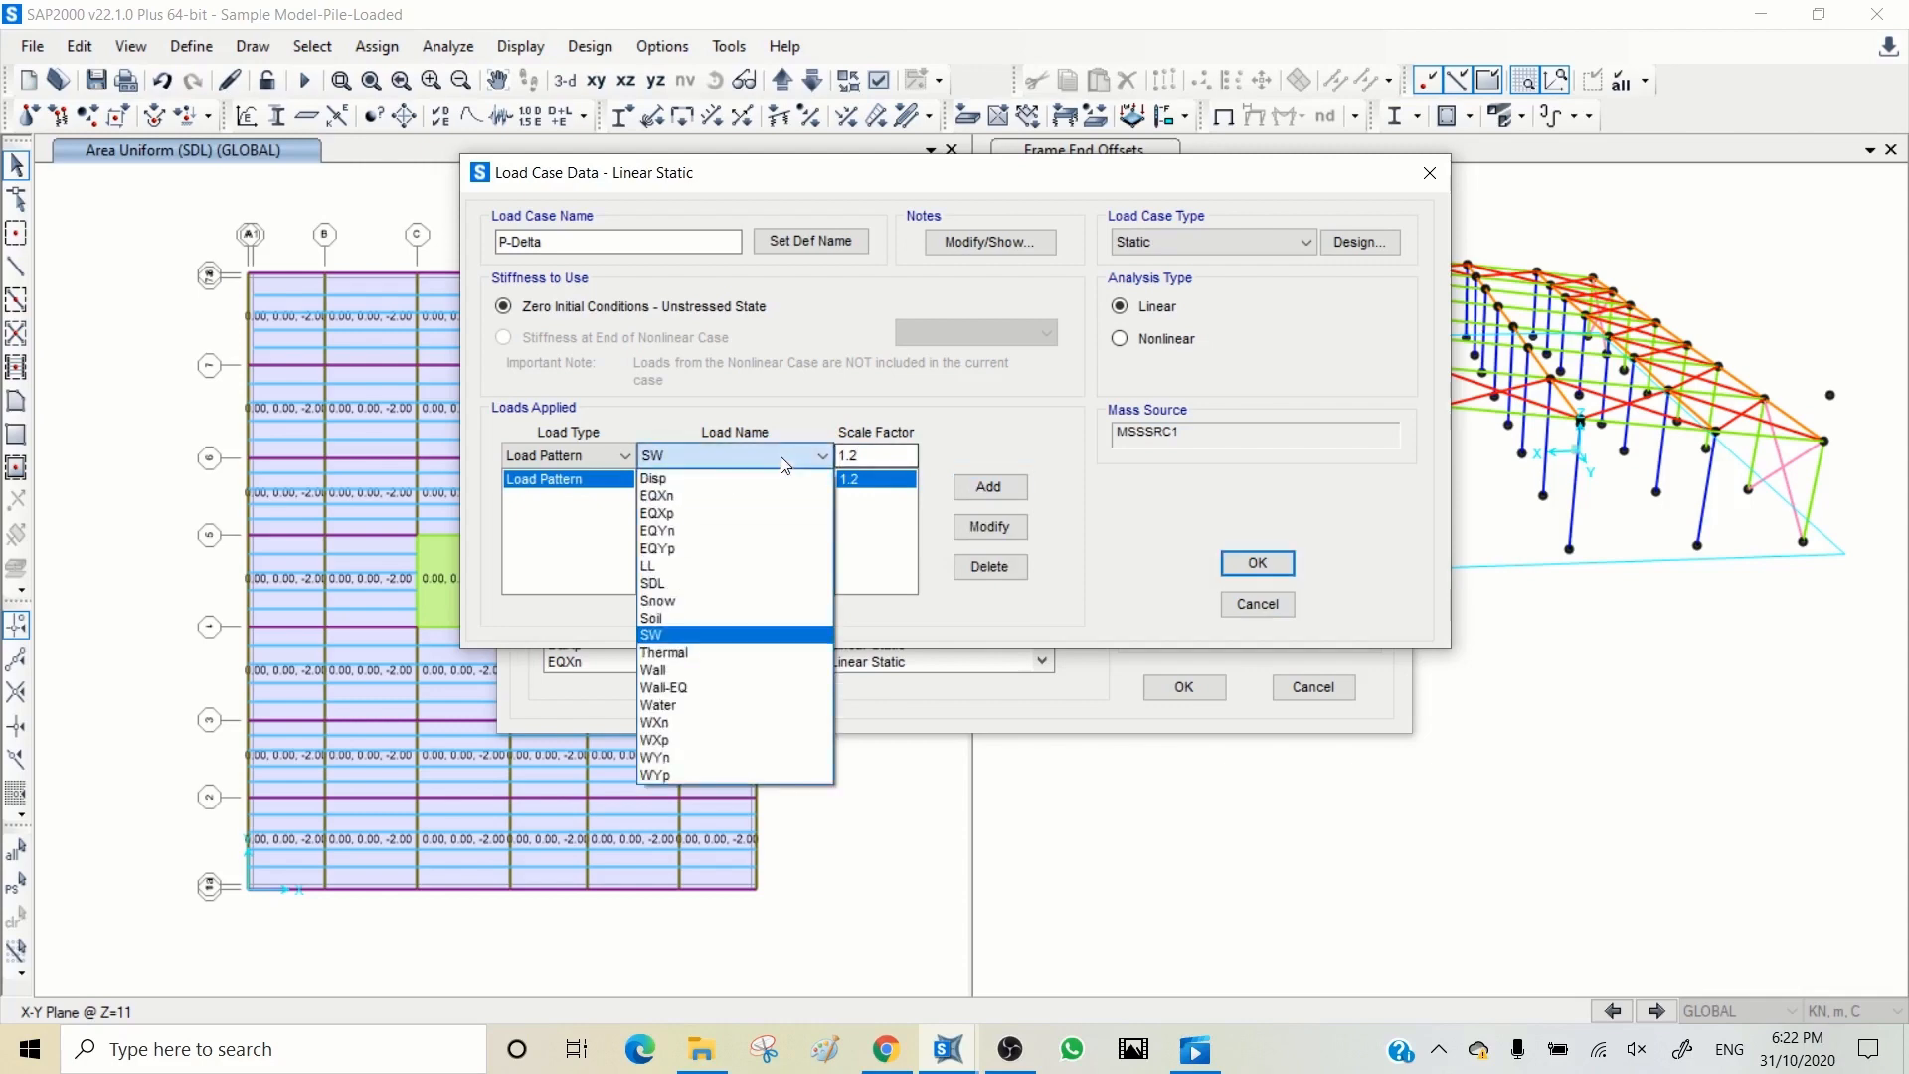
{"action": "left_click", "coordinate": [684, 583]}
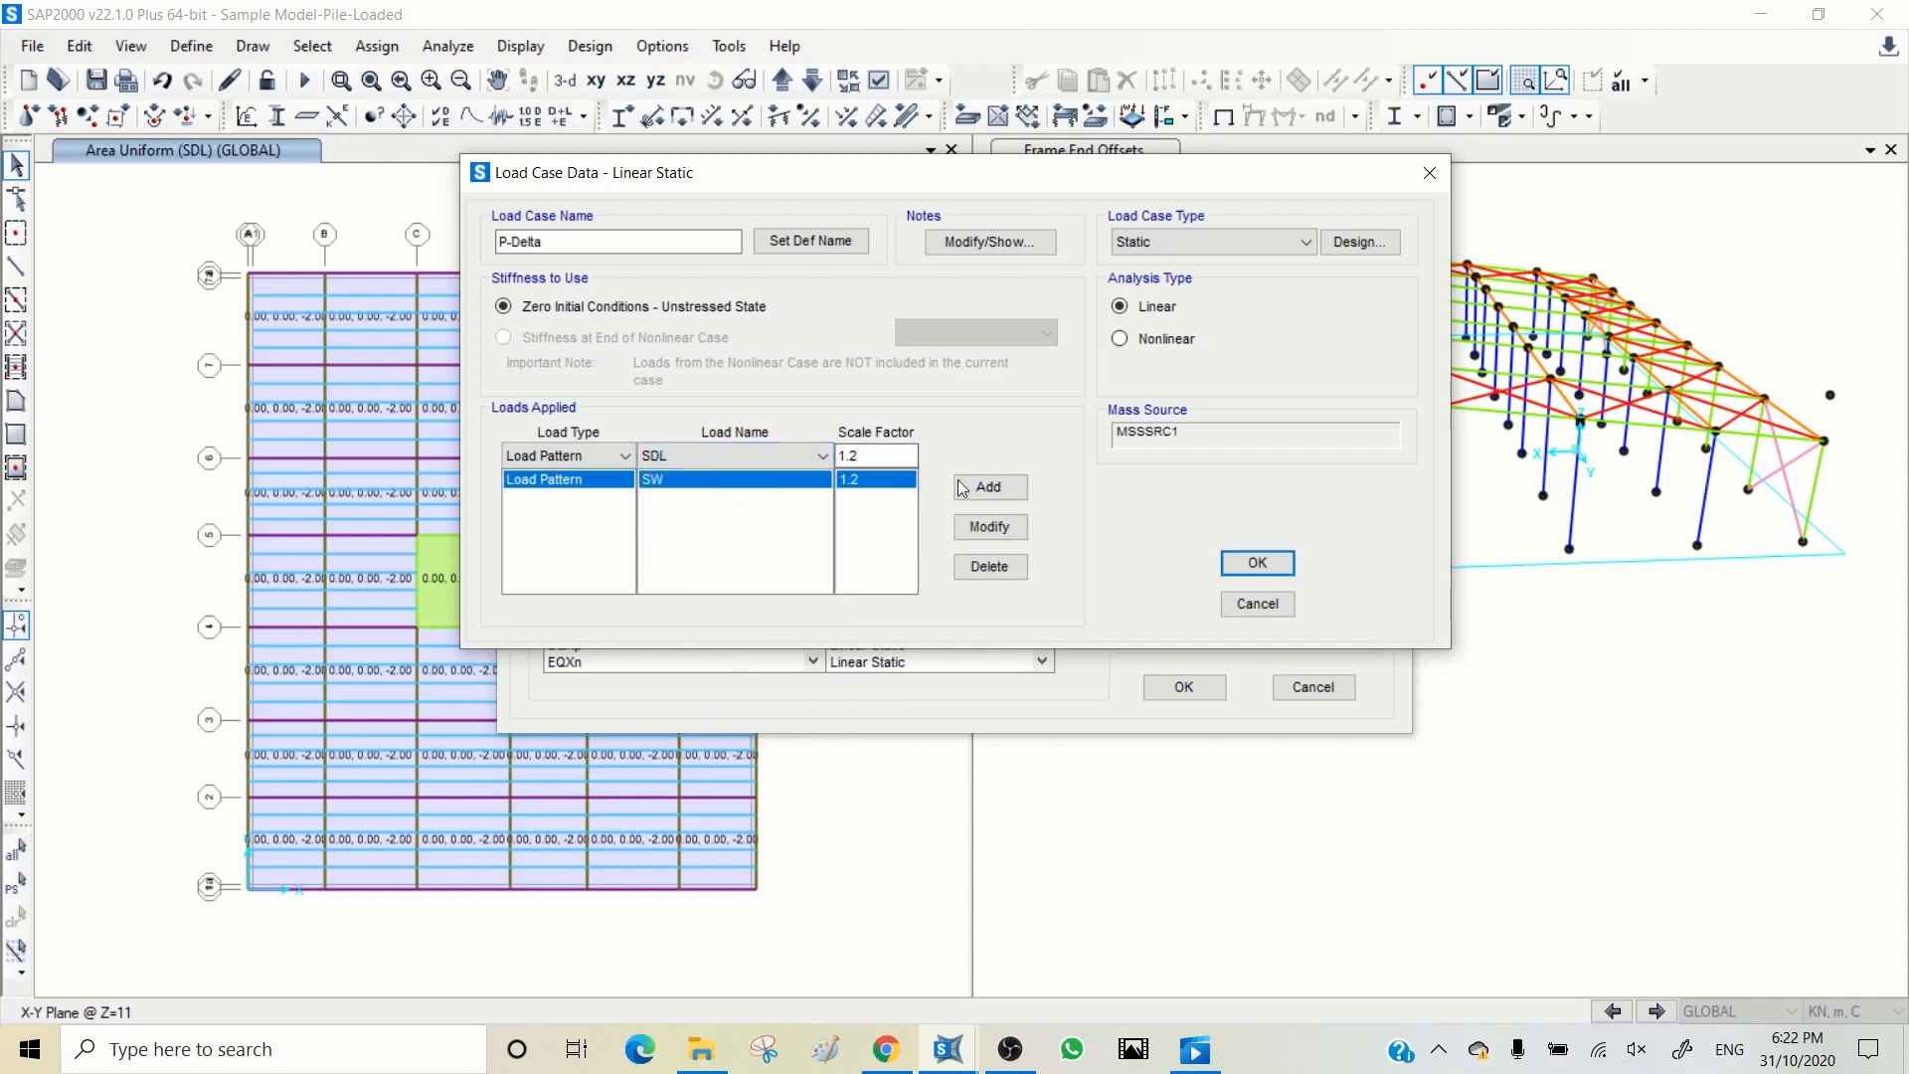
{"action": "left_click", "coordinate": [988, 486]}
Step: Add the LL pattern with scale factor 1.5 to the P-Delta case and make it nonlinear static with P-Delta geometric nonlinearity
{"action": "left_click", "coordinate": [724, 457]}
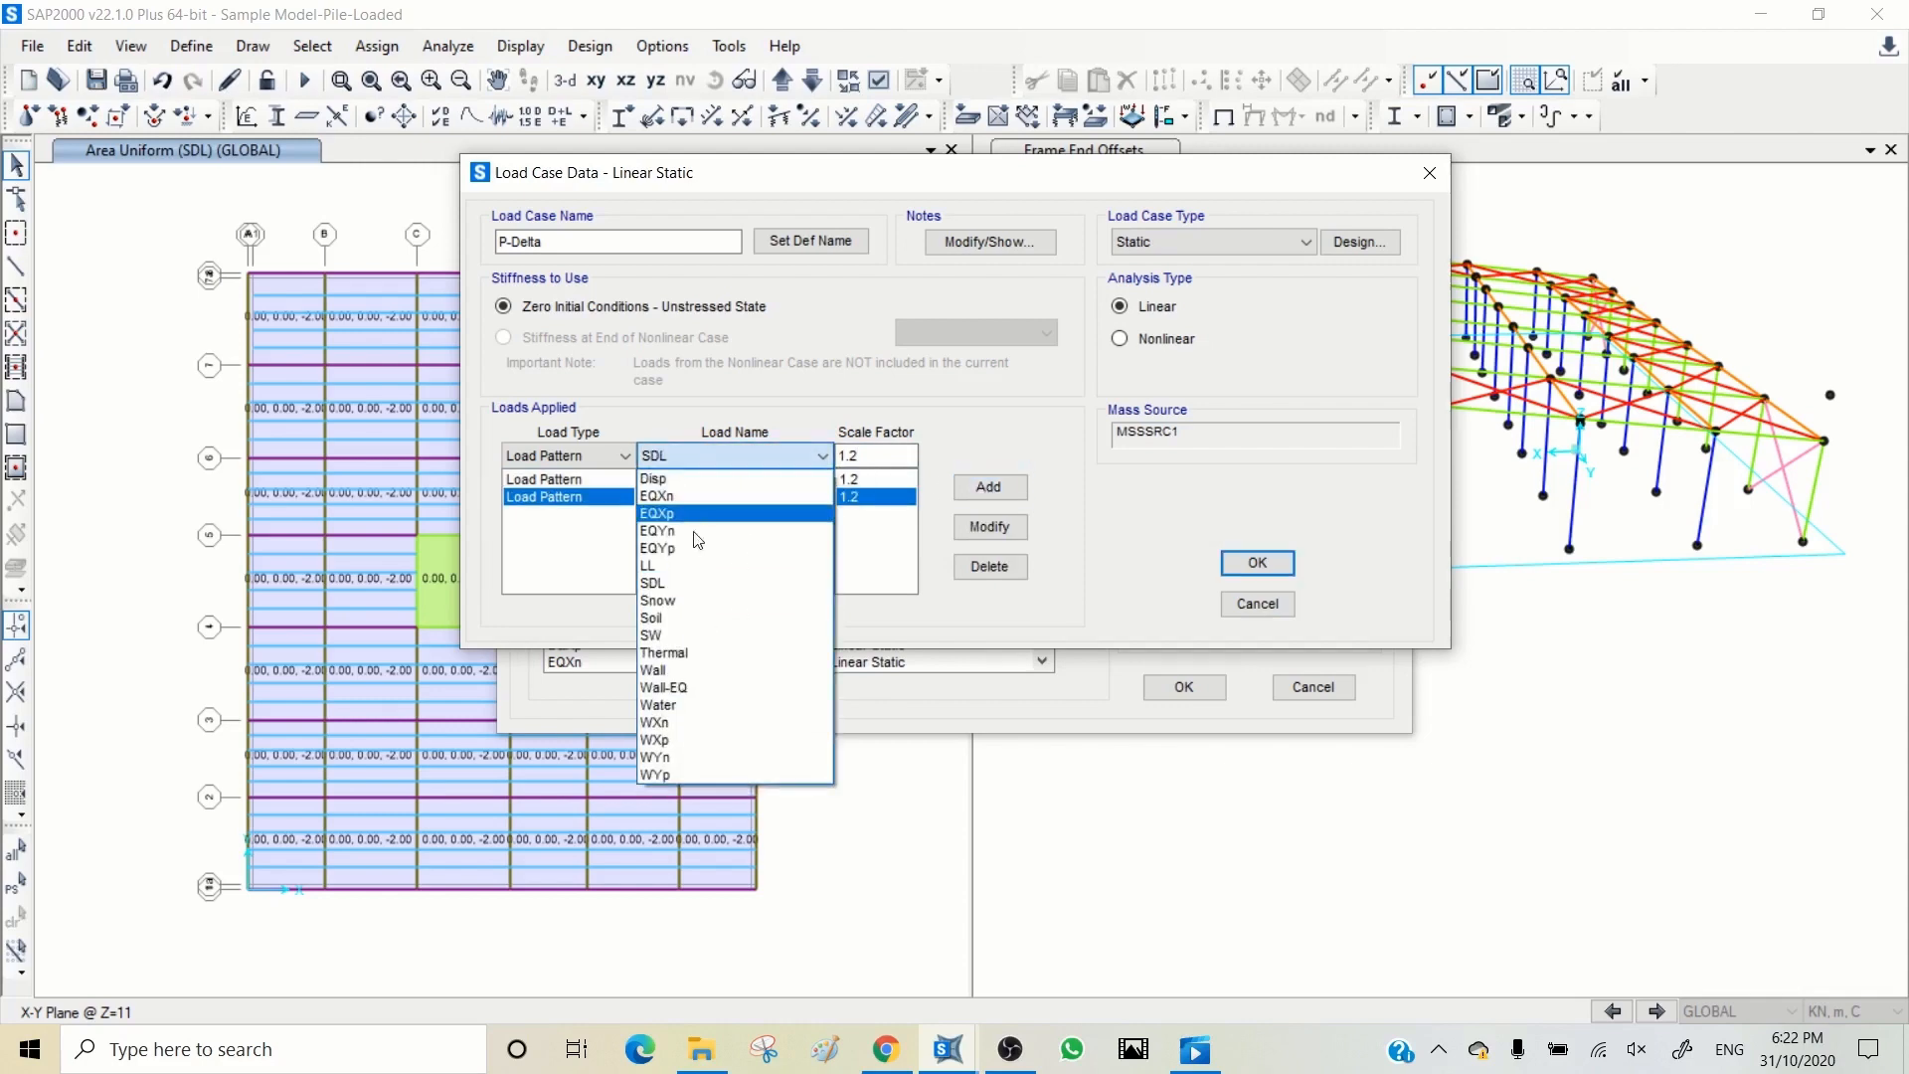
{"action": "left_click", "coordinate": [656, 566]}
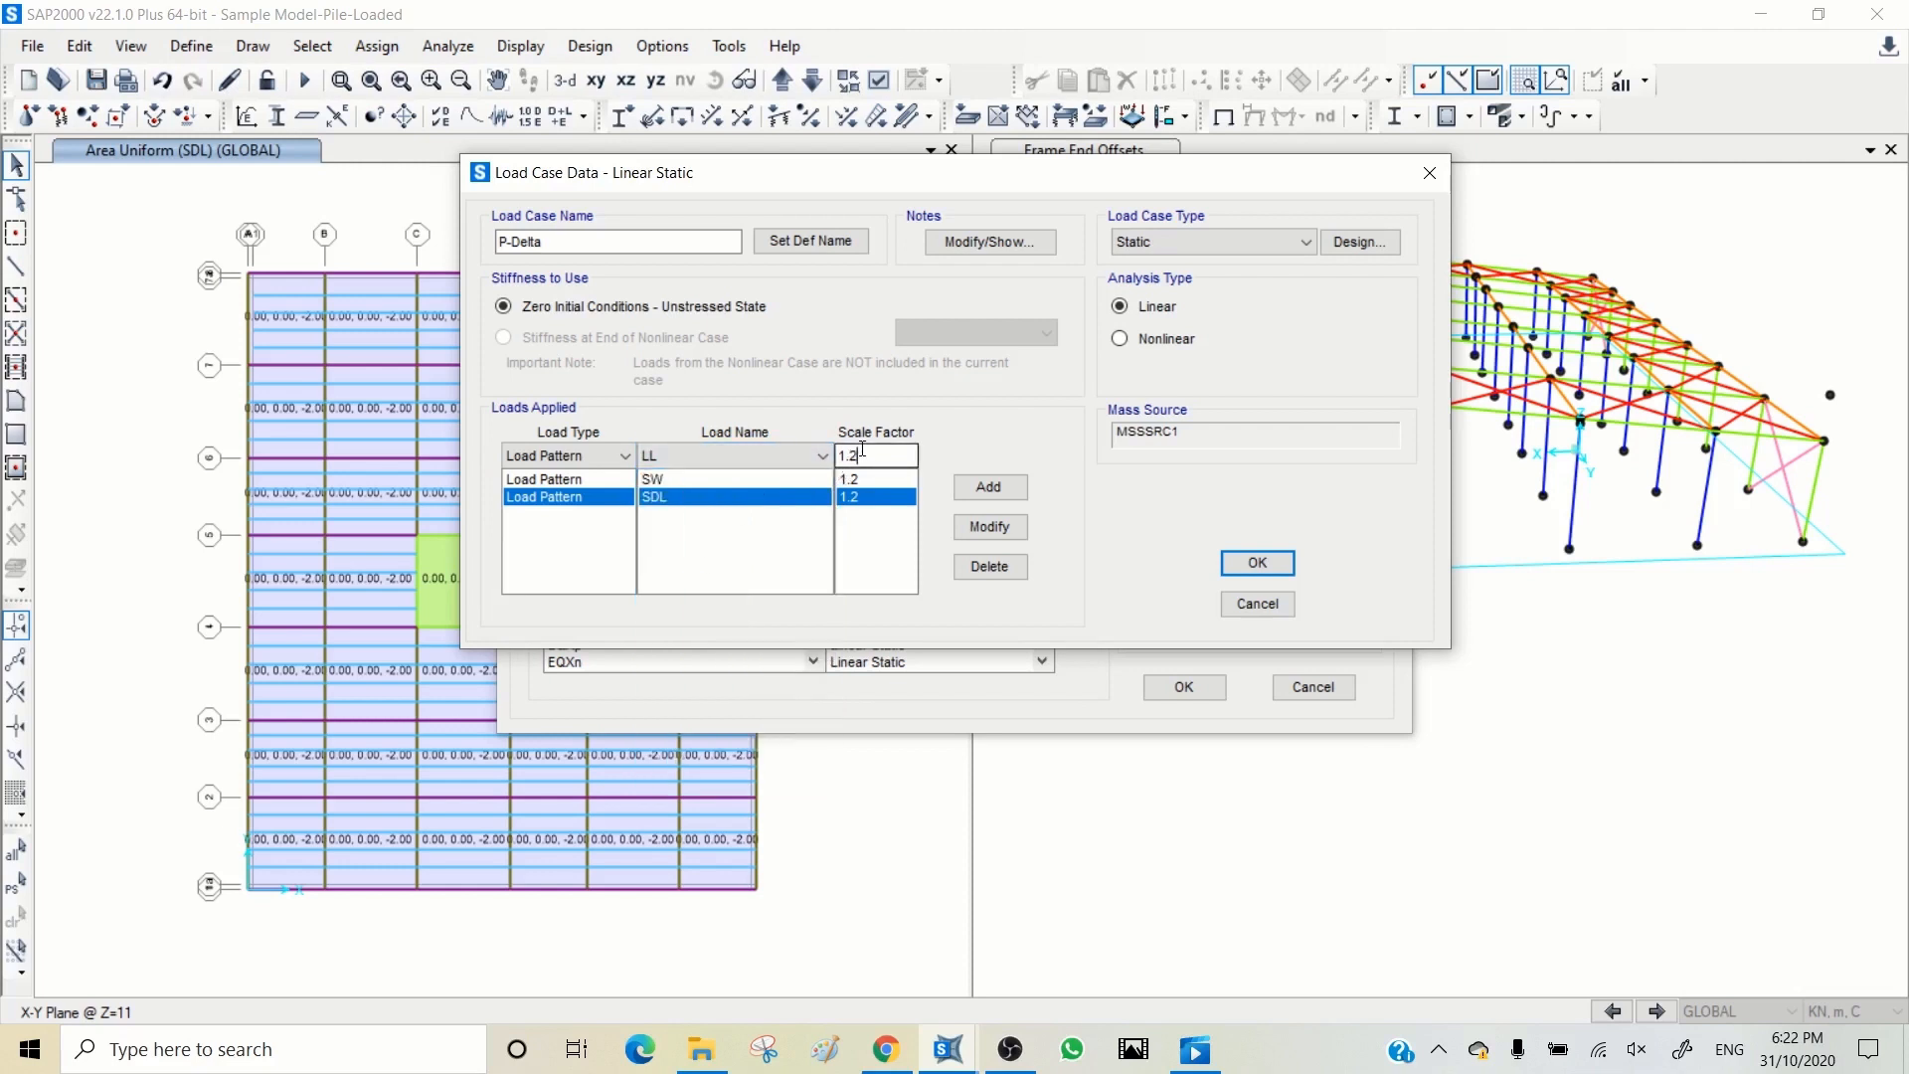
{"action": "double_click", "coordinate": [848, 455]}
{"action": "type", "text": "5"}
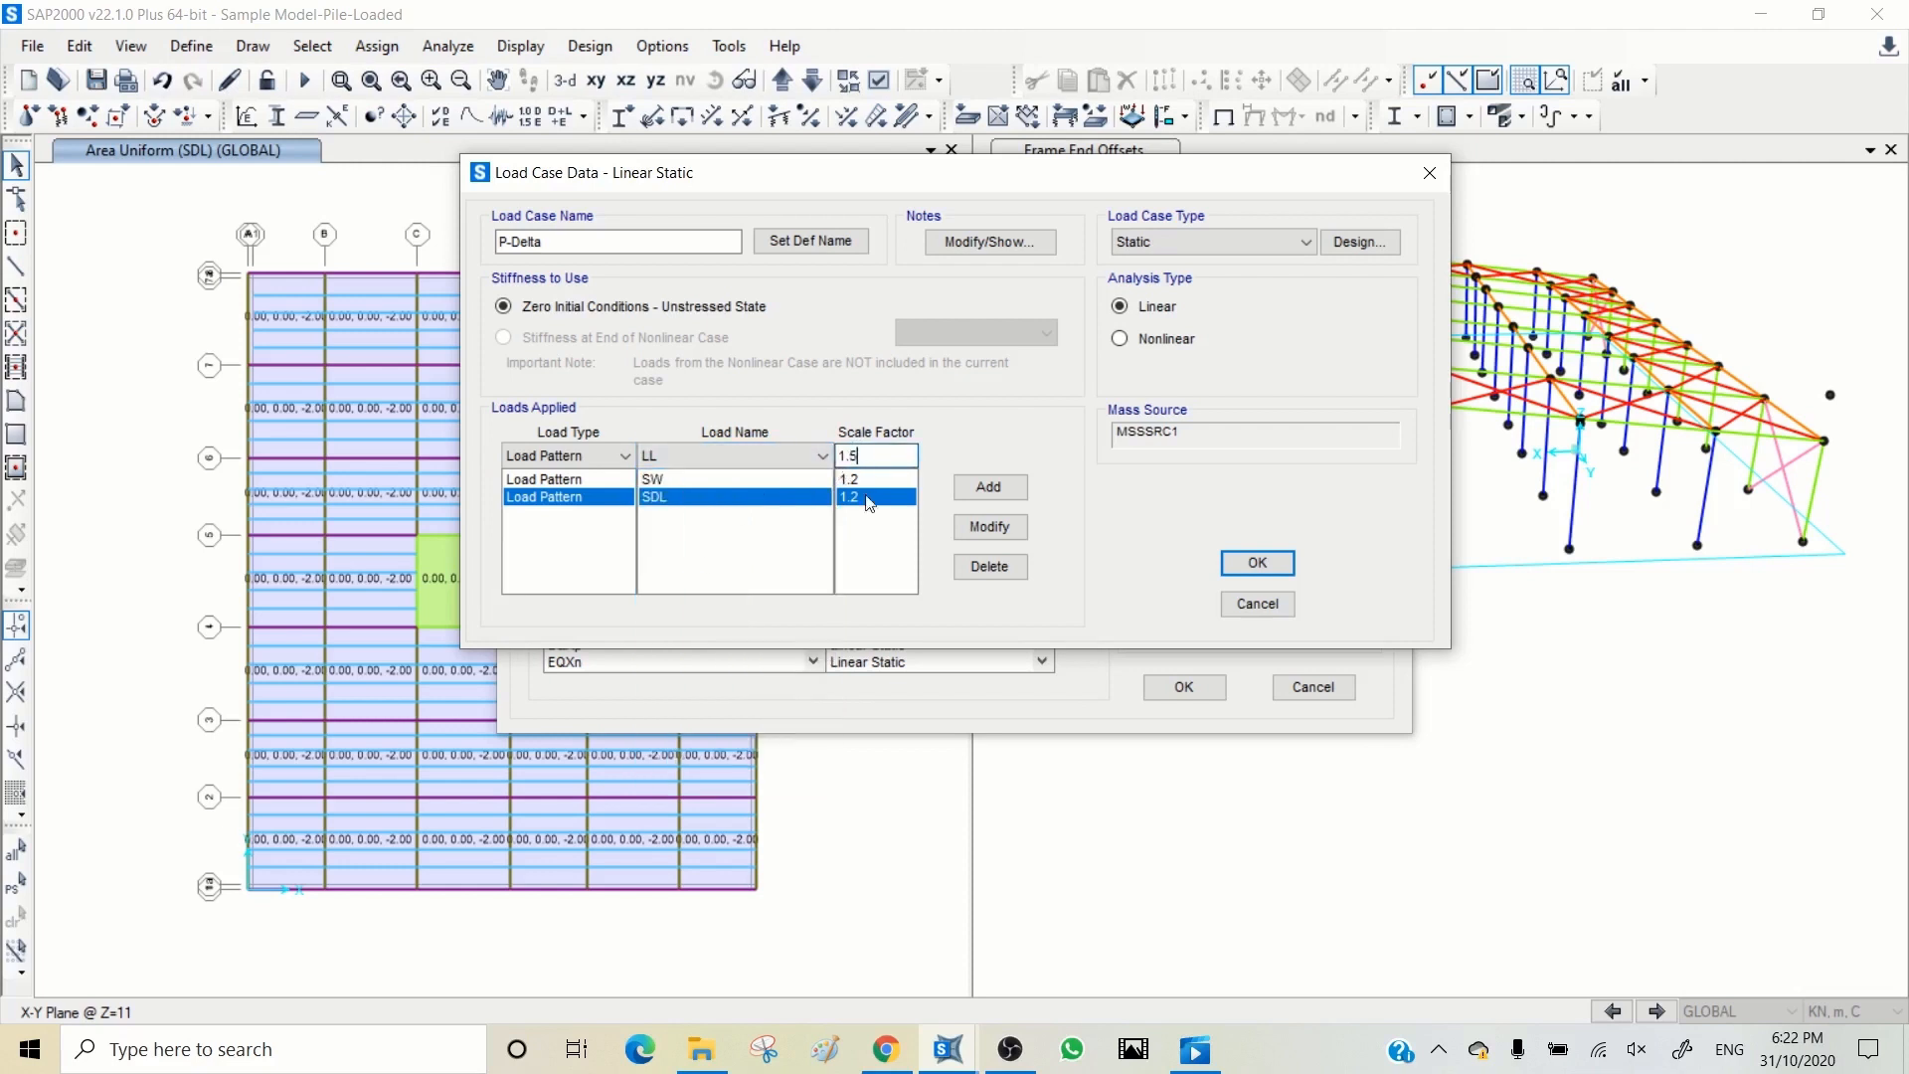
{"action": "left_click", "coordinate": [988, 486]}
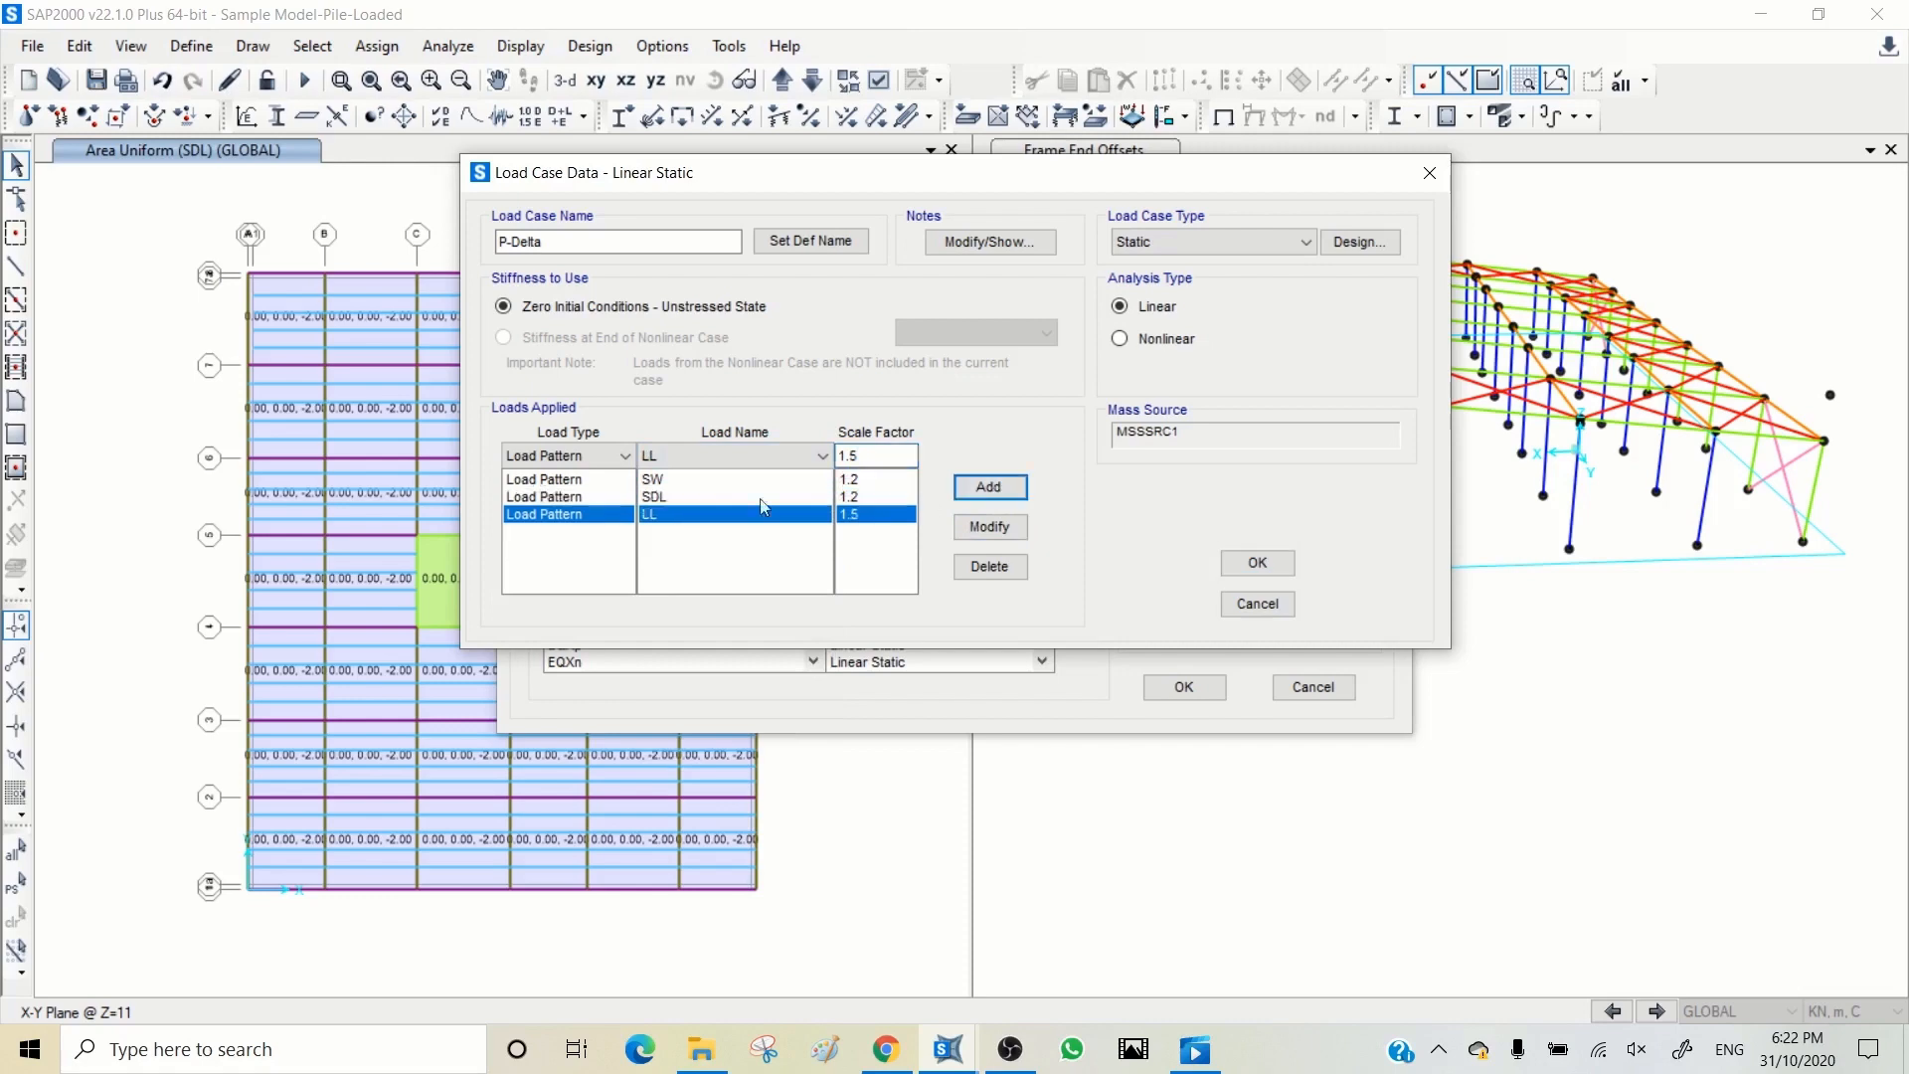
{"action": "left_click", "coordinate": [1121, 339]}
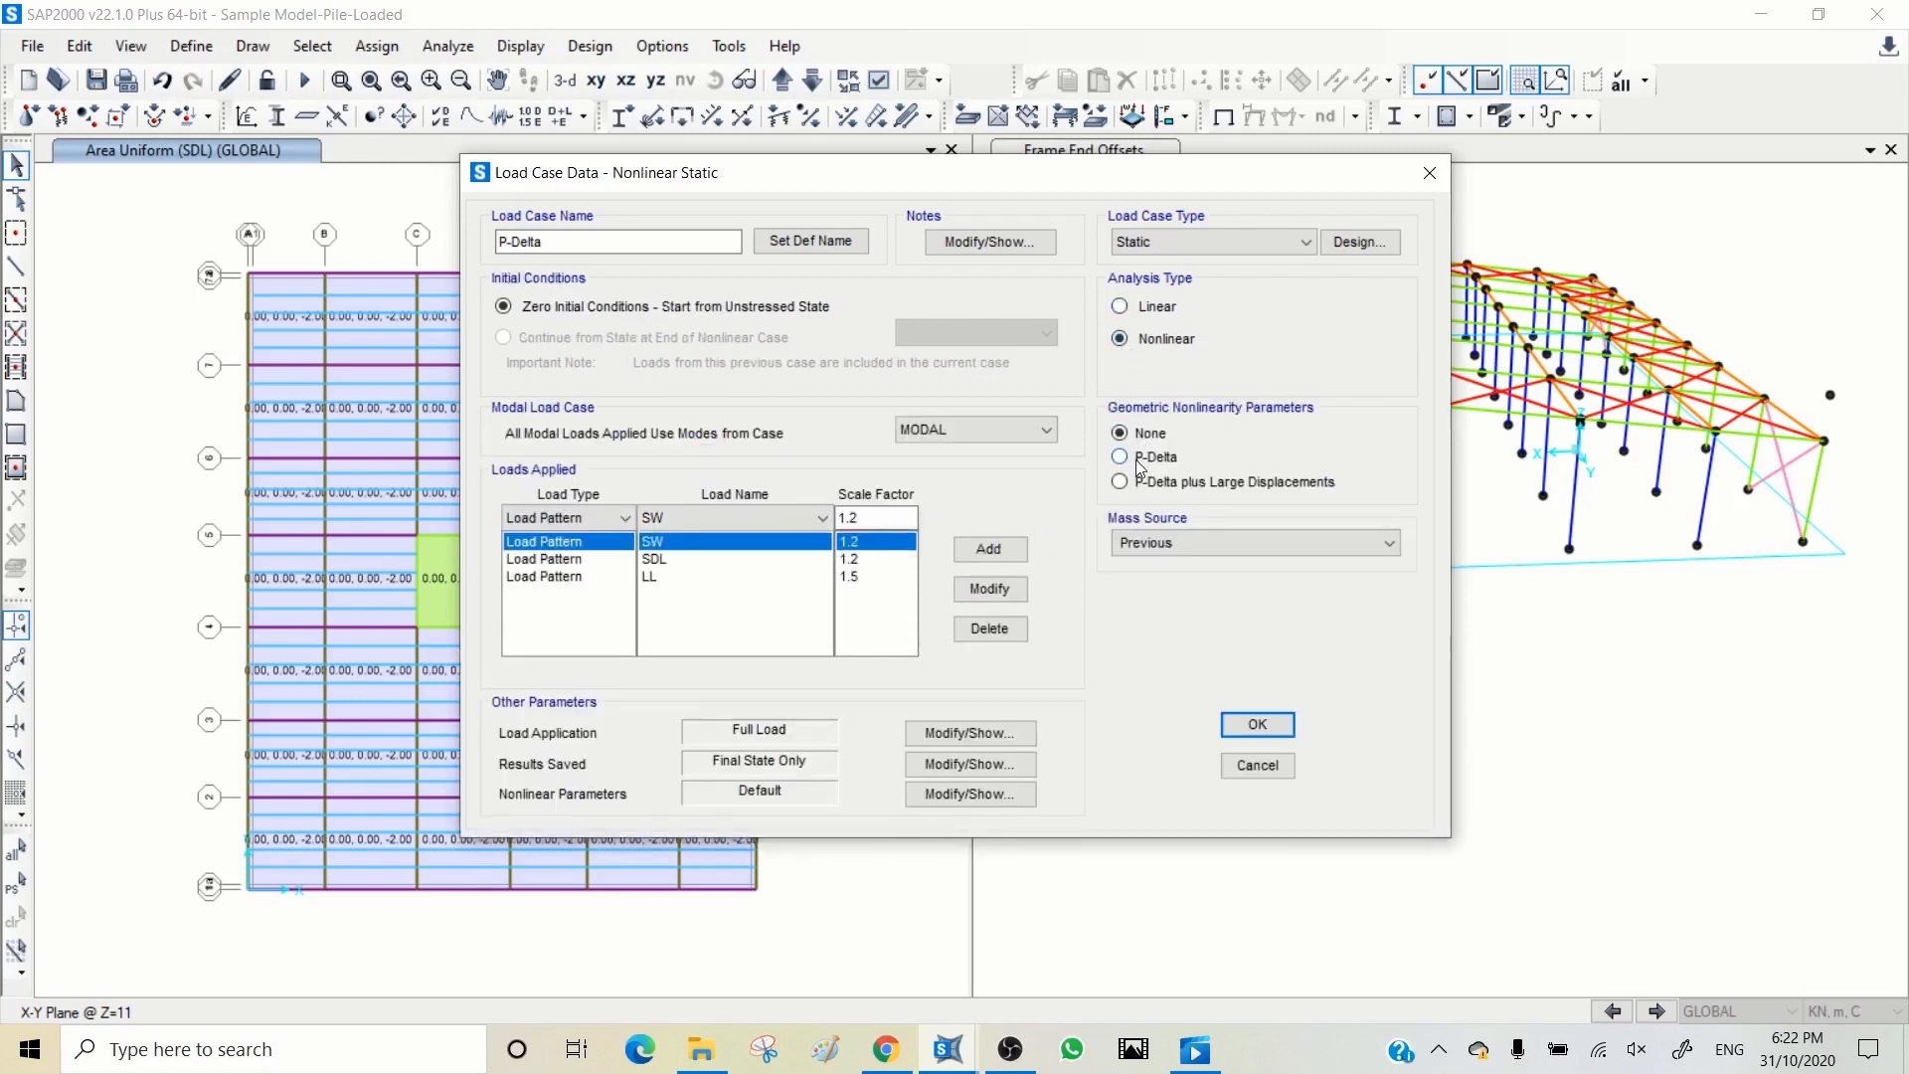
{"action": "left_click", "coordinate": [1257, 725]}
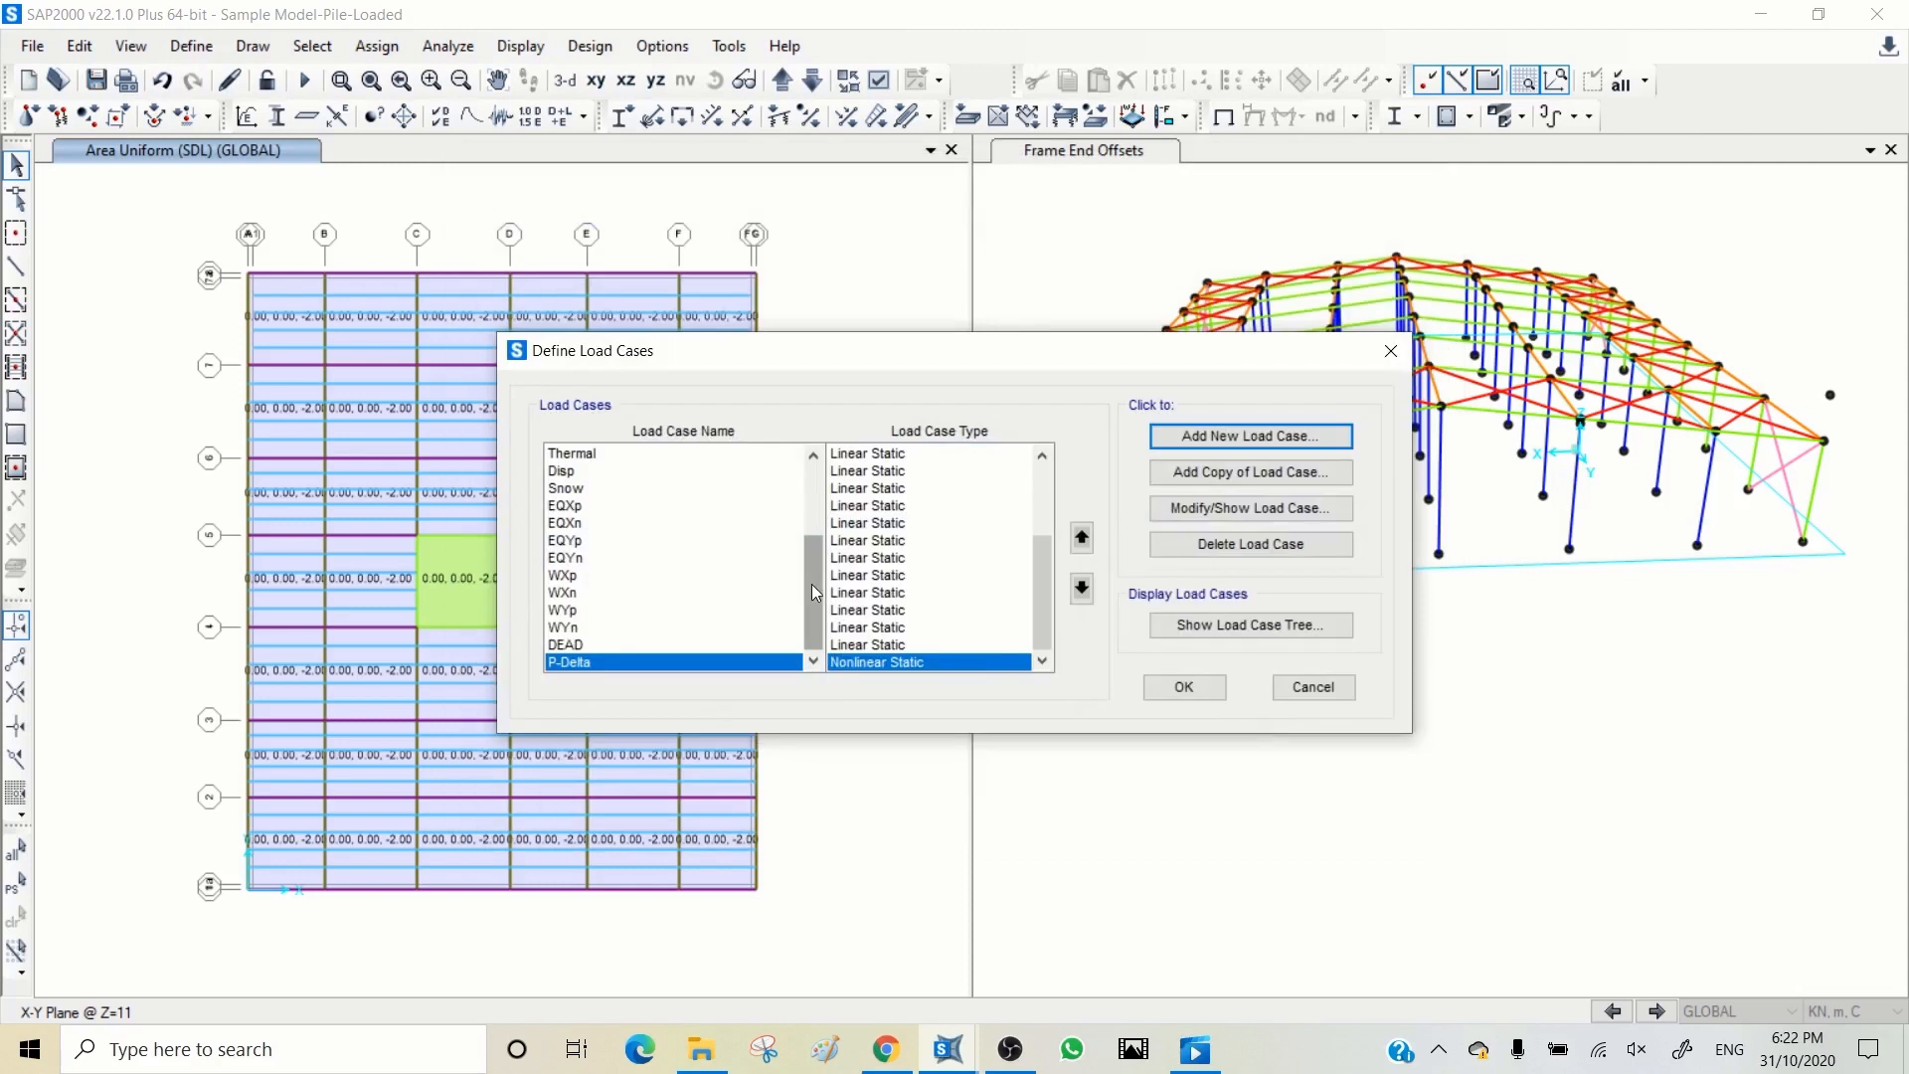
Step: Modify the EQXp load case to use the stiffness at the end of the nonlinear P-Delta case
{"action": "left_click_drag", "start_coordinate": [811, 582], "coordinate": [813, 537]}
{"action": "left_click", "coordinate": [574, 613]}
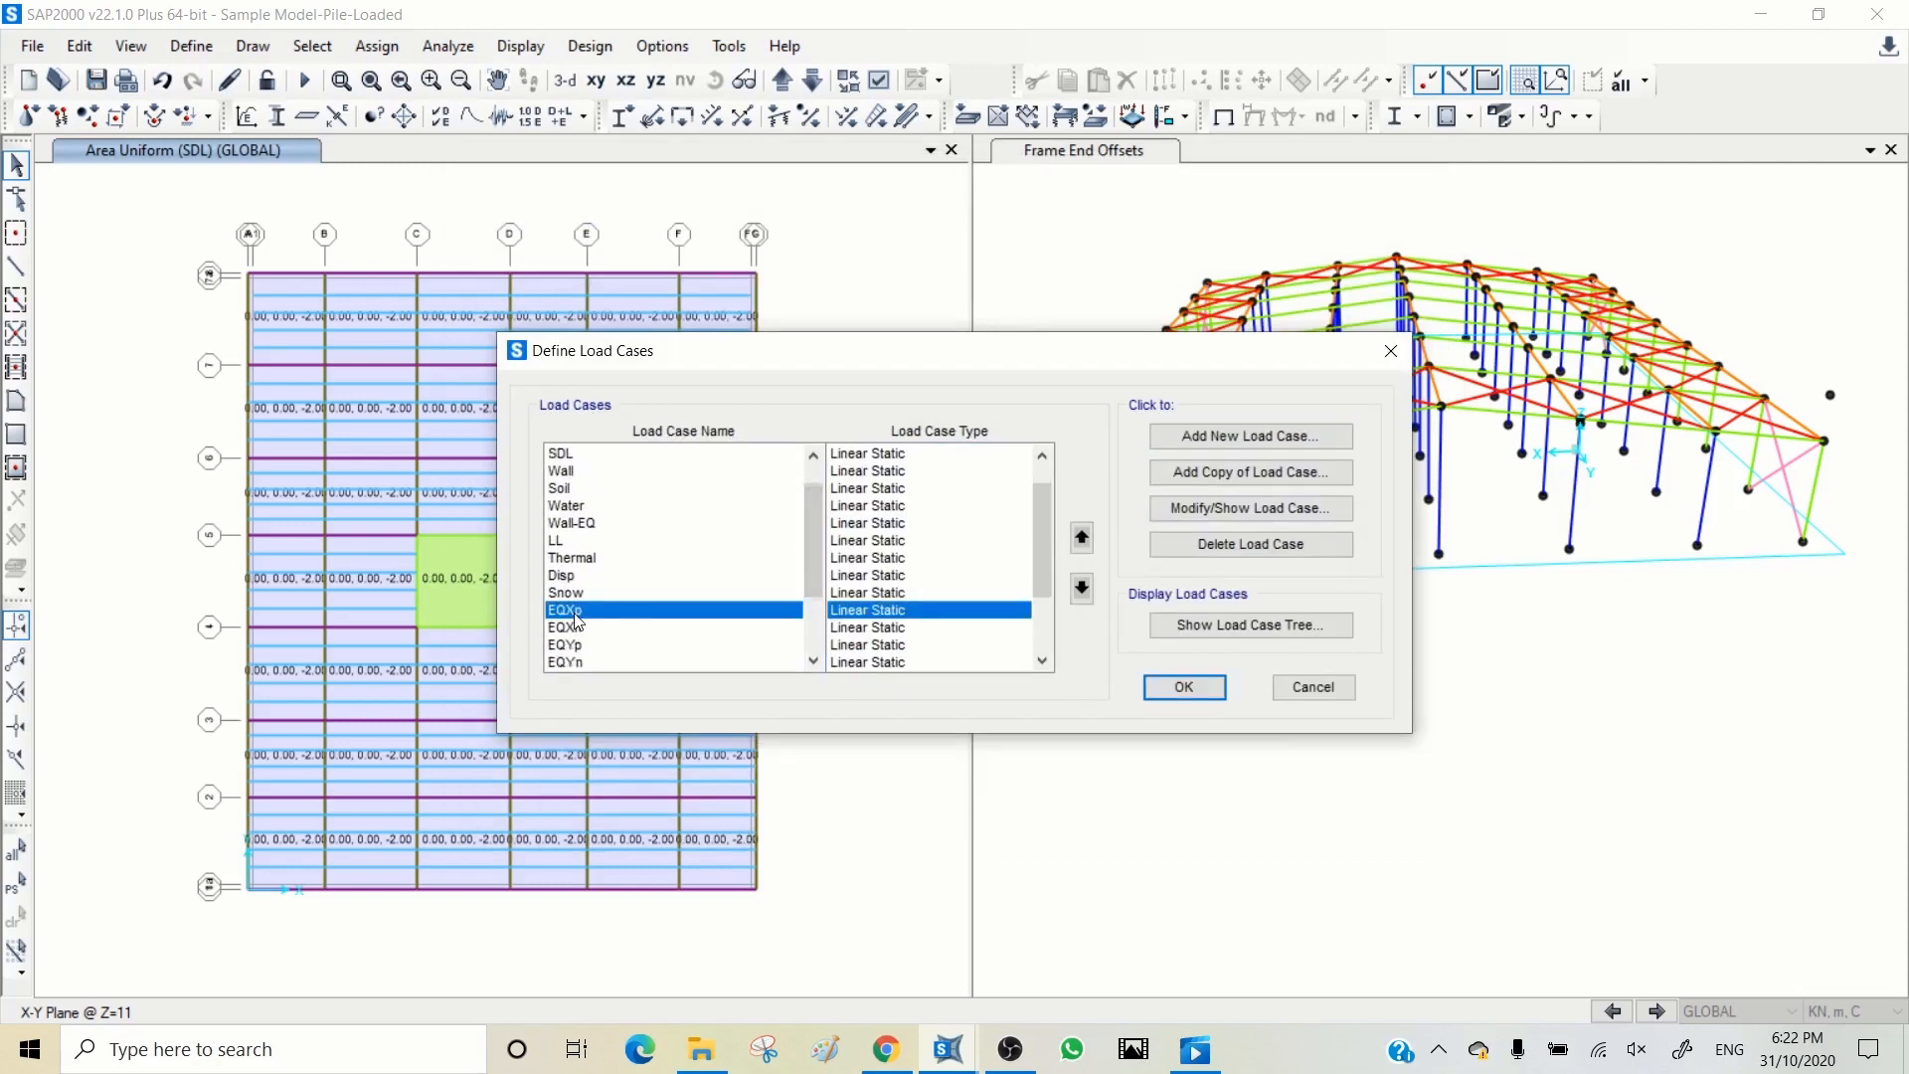
{"action": "left_click", "coordinate": [1243, 509]}
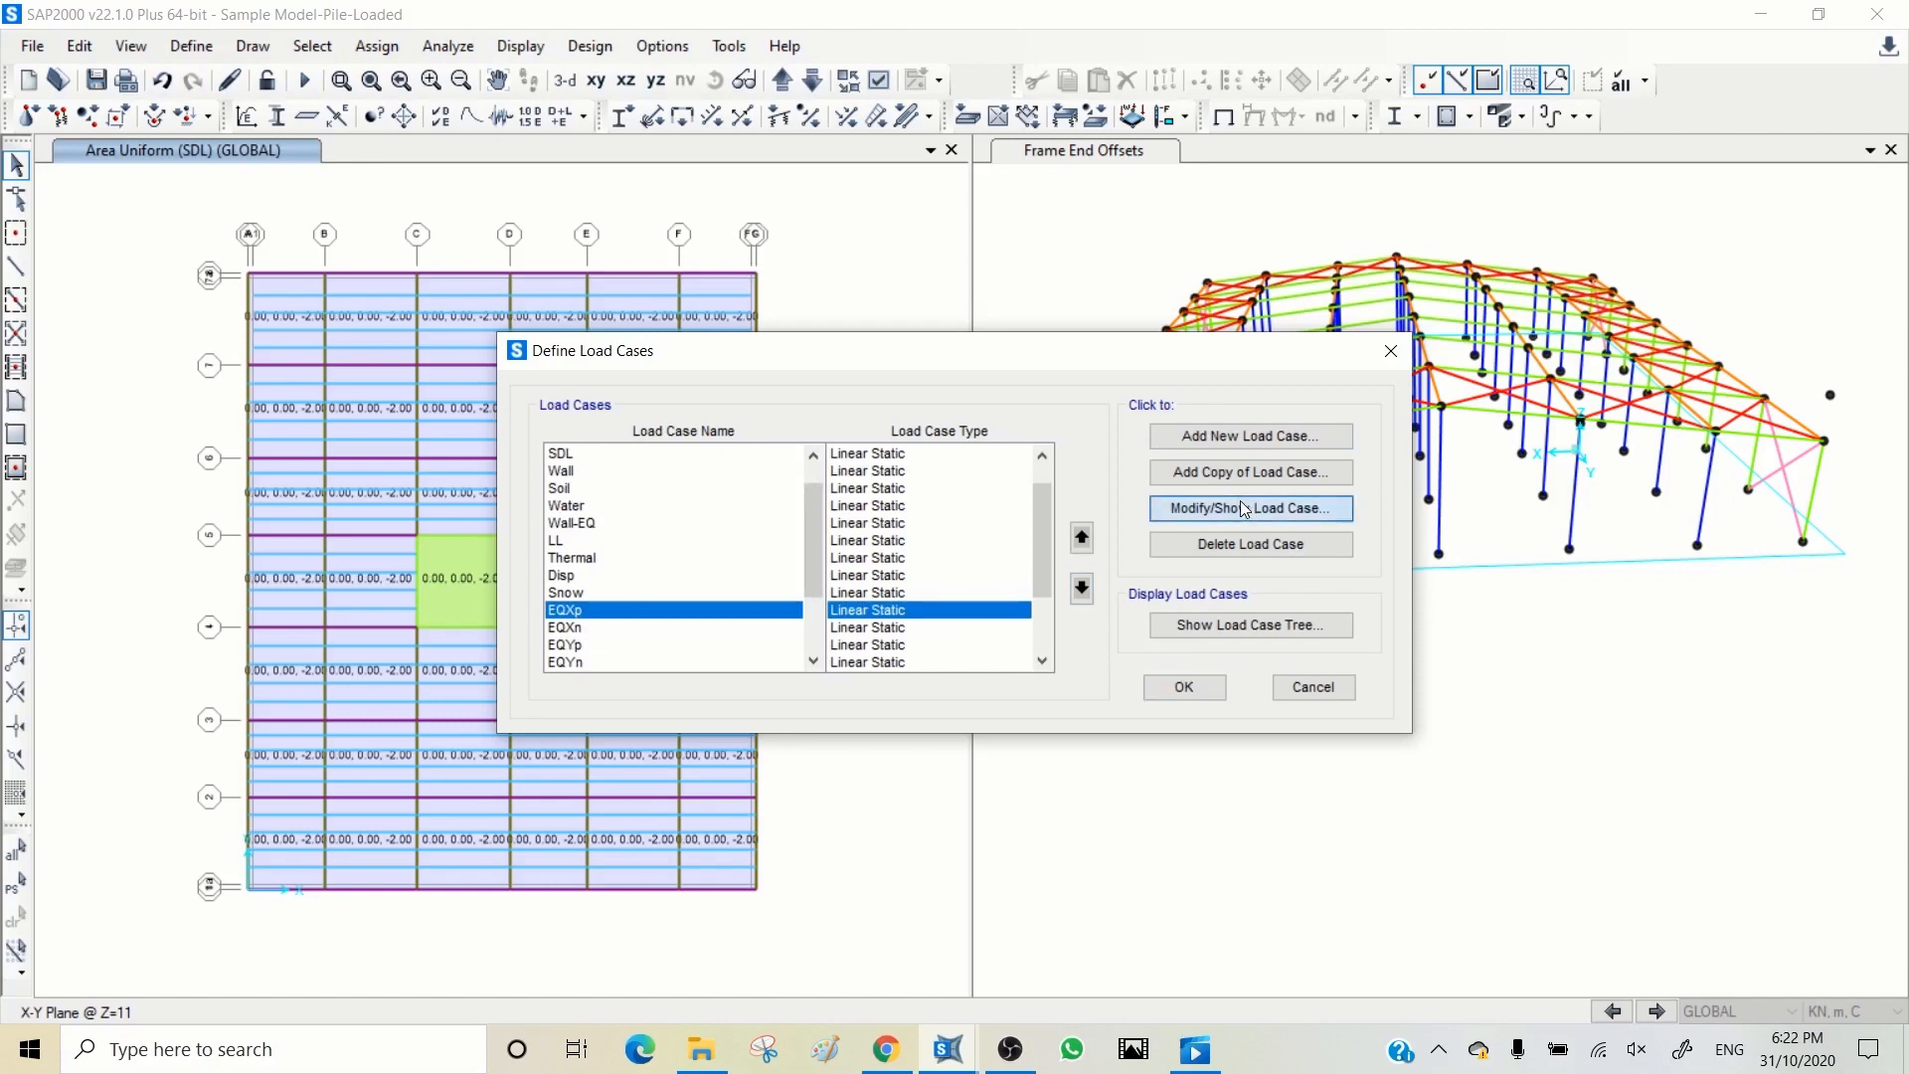
{"action": "left_click", "coordinate": [1243, 509]}
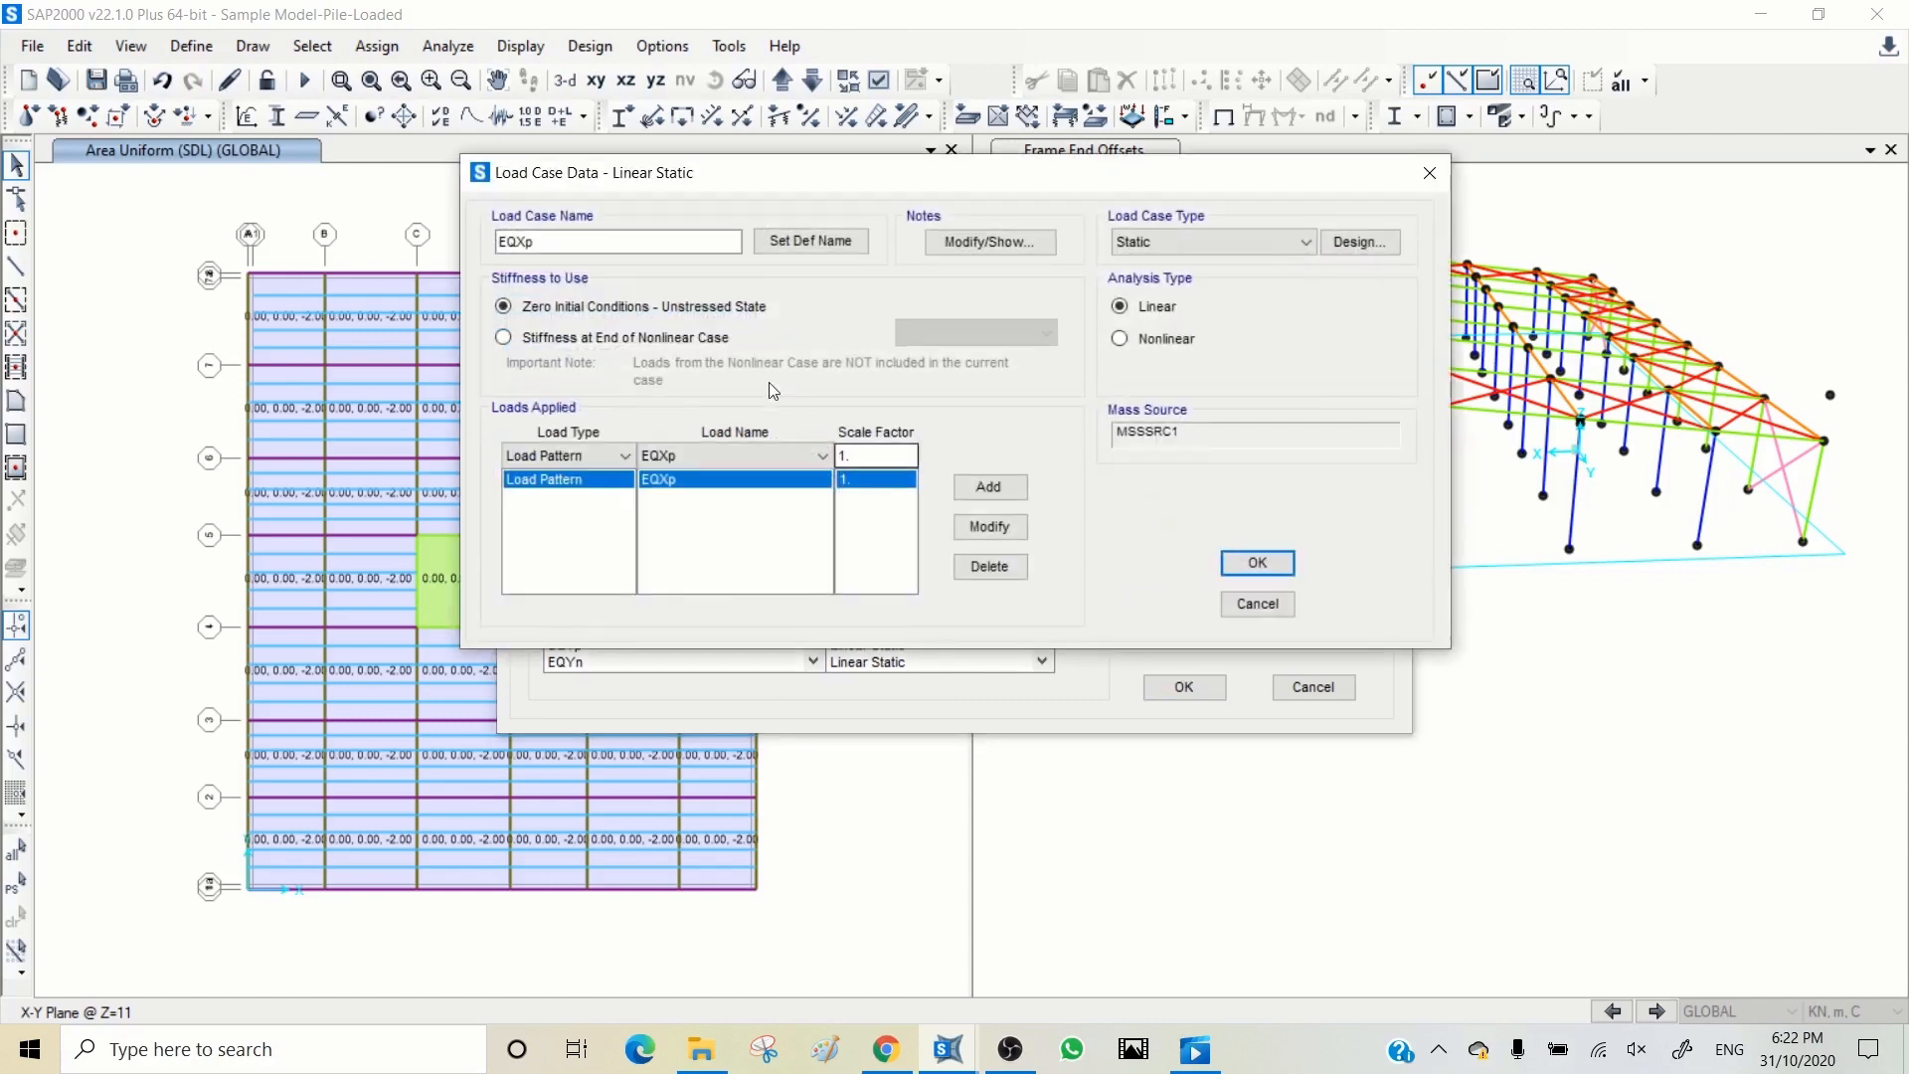
{"action": "left_click", "coordinate": [602, 338]}
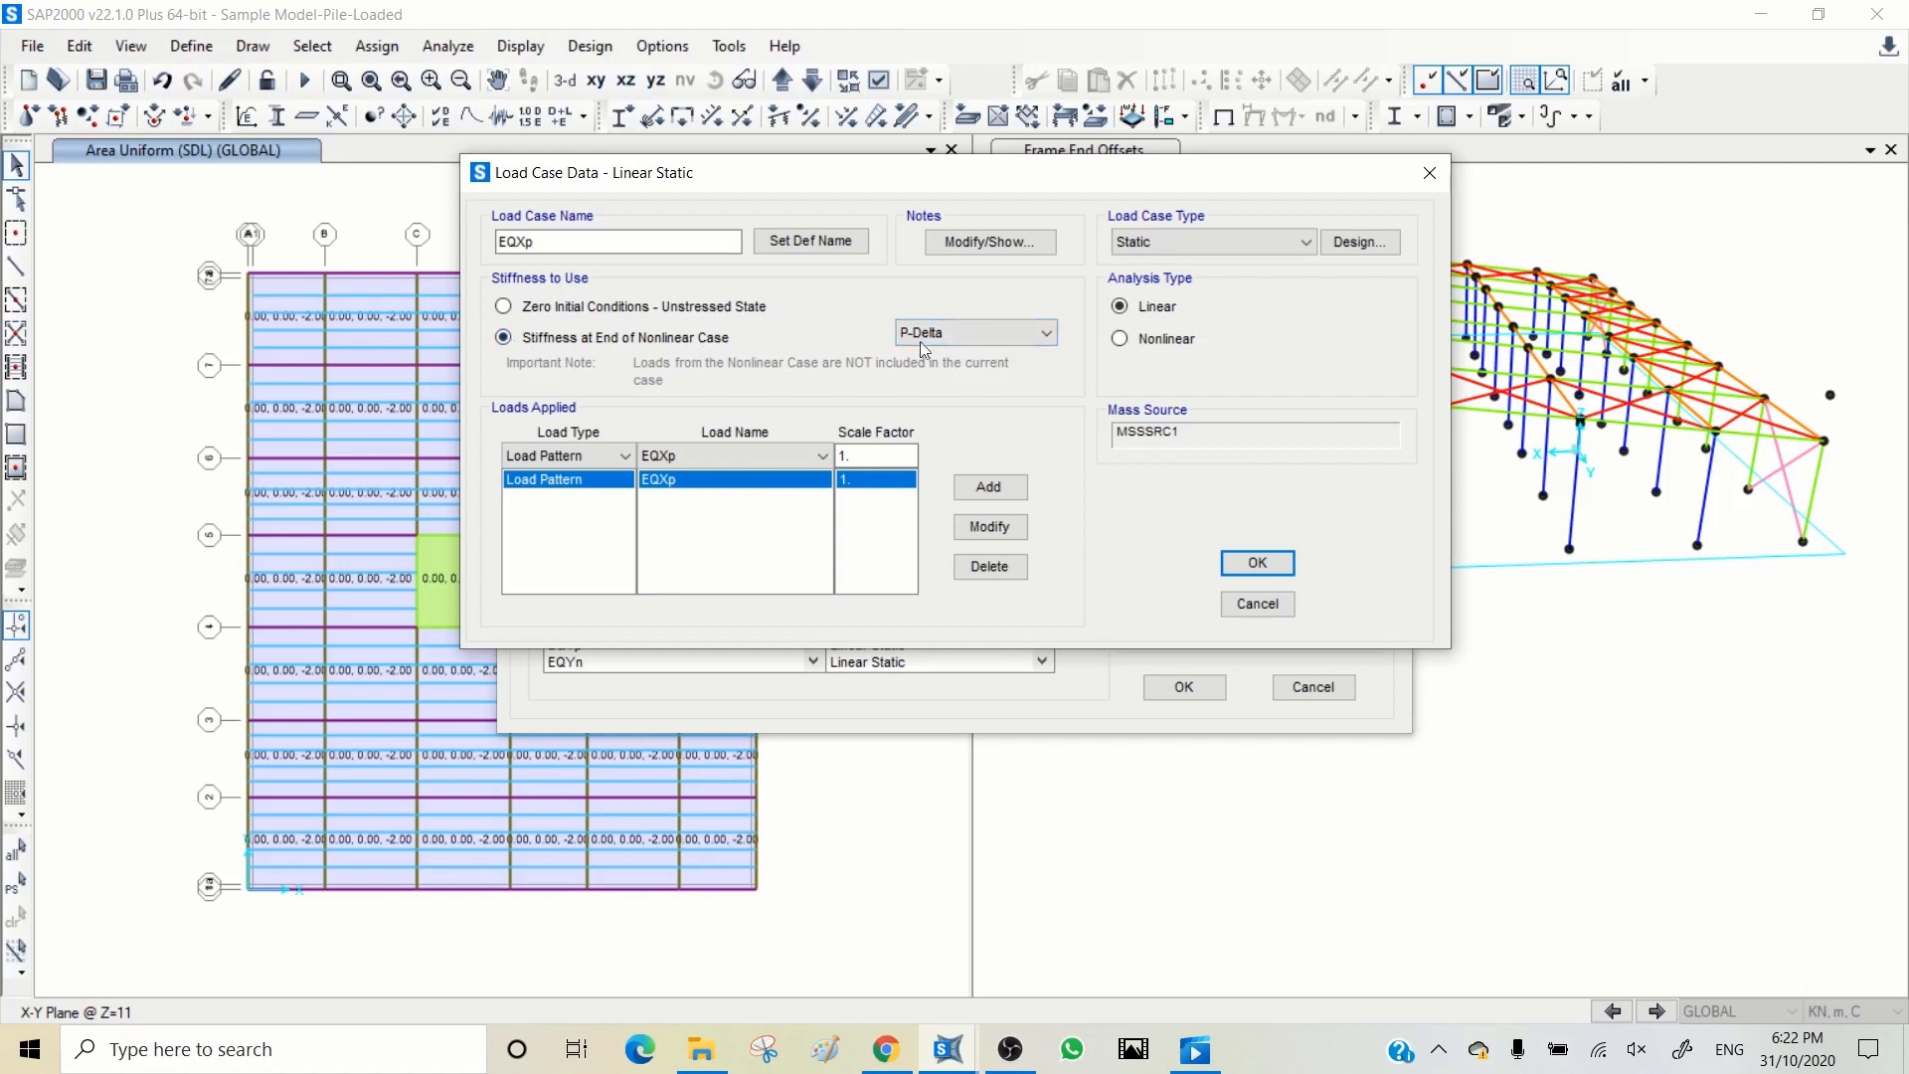
{"action": "left_click", "coordinate": [974, 333]}
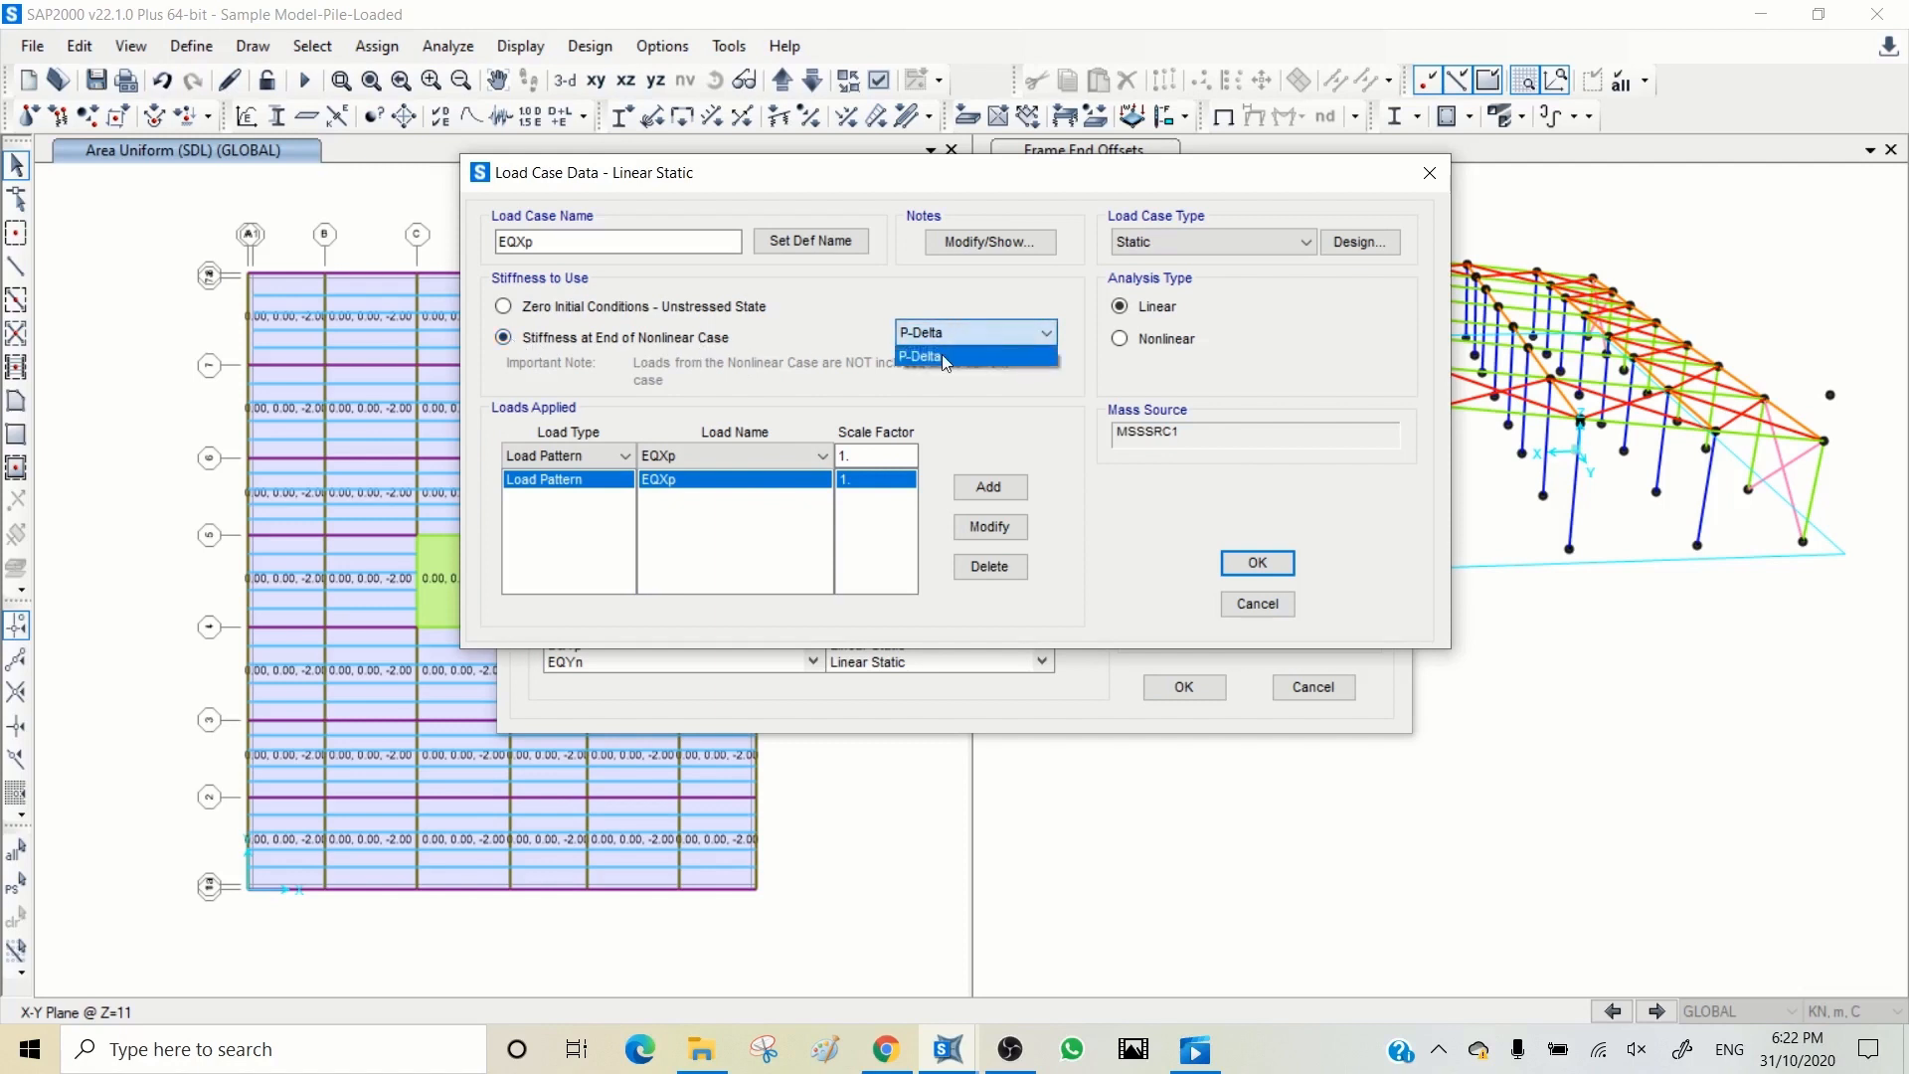
{"action": "left_click", "coordinate": [958, 332]}
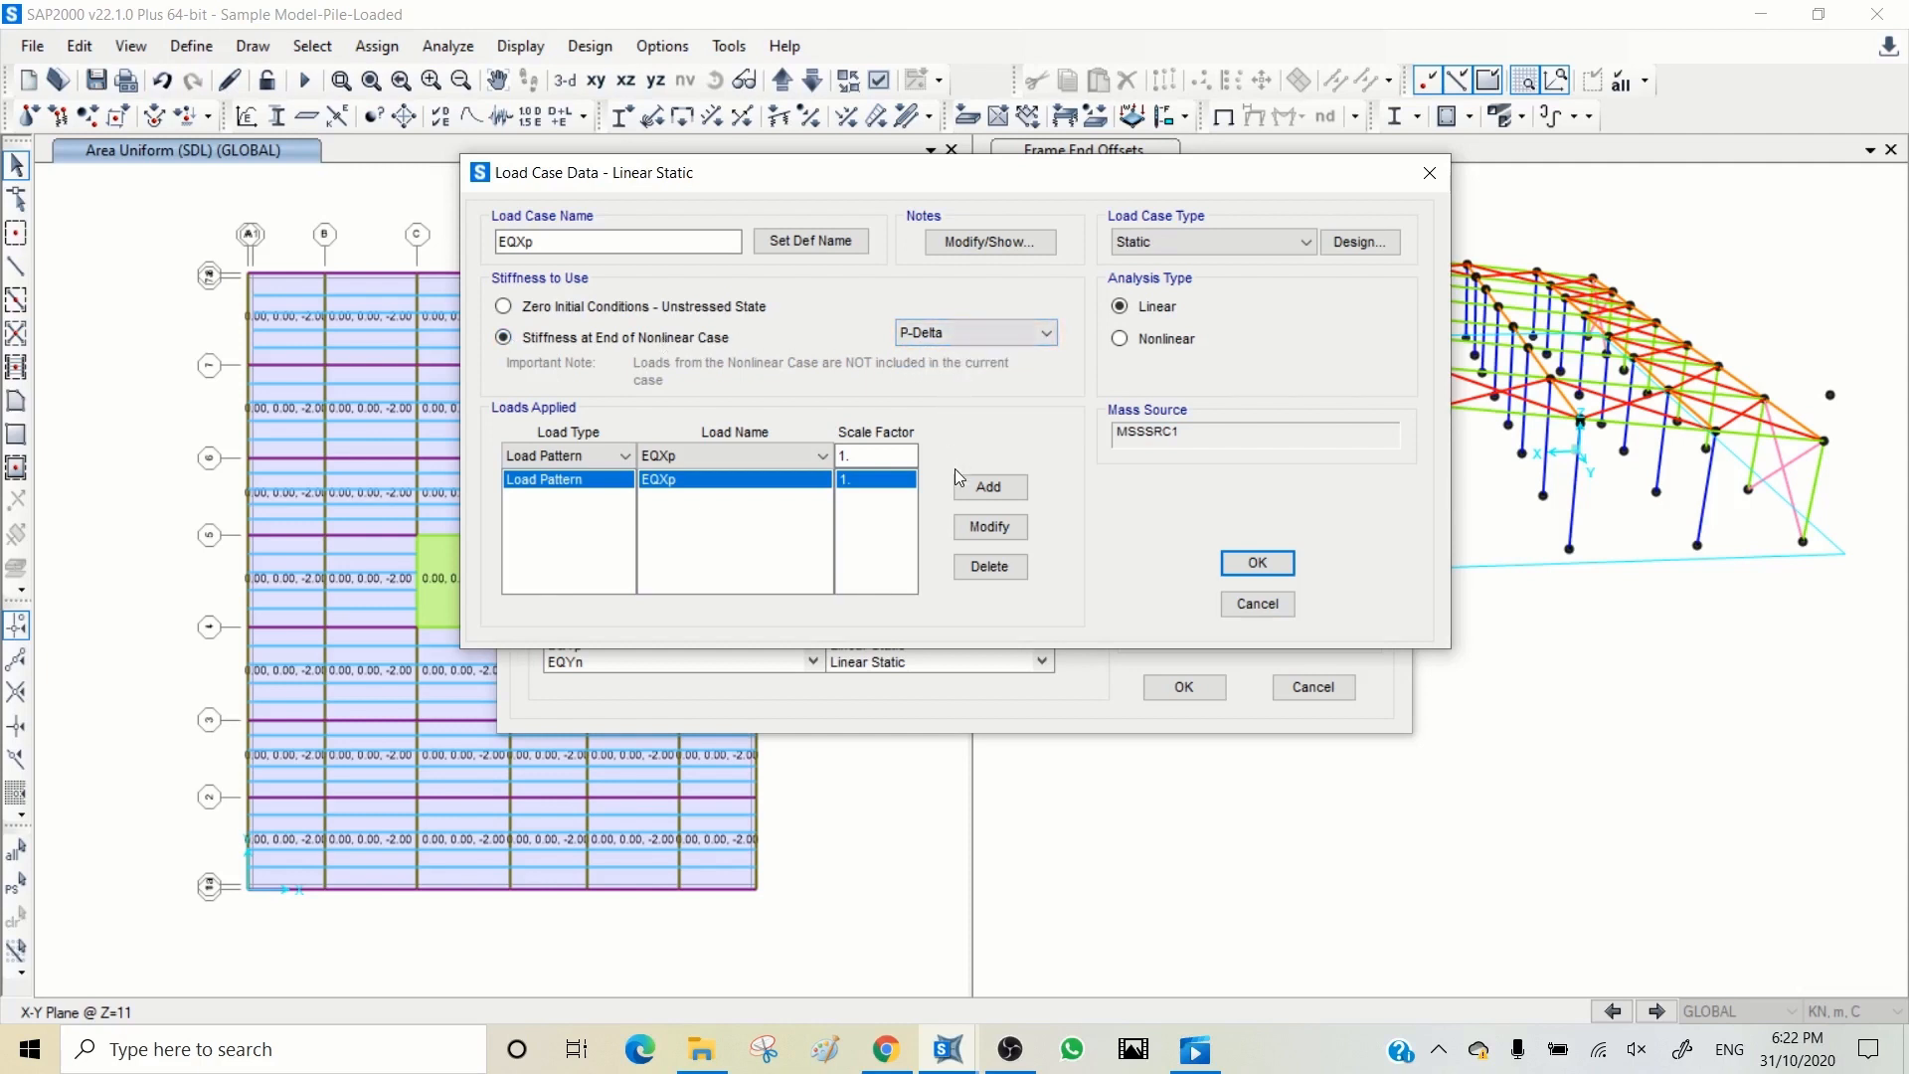
{"action": "left_click", "coordinate": [1257, 562]}
Step: Modify the EQXn load case to use the stiffness at the end of the nonlinear P-Delta case
{"action": "left_click", "coordinate": [685, 627]}
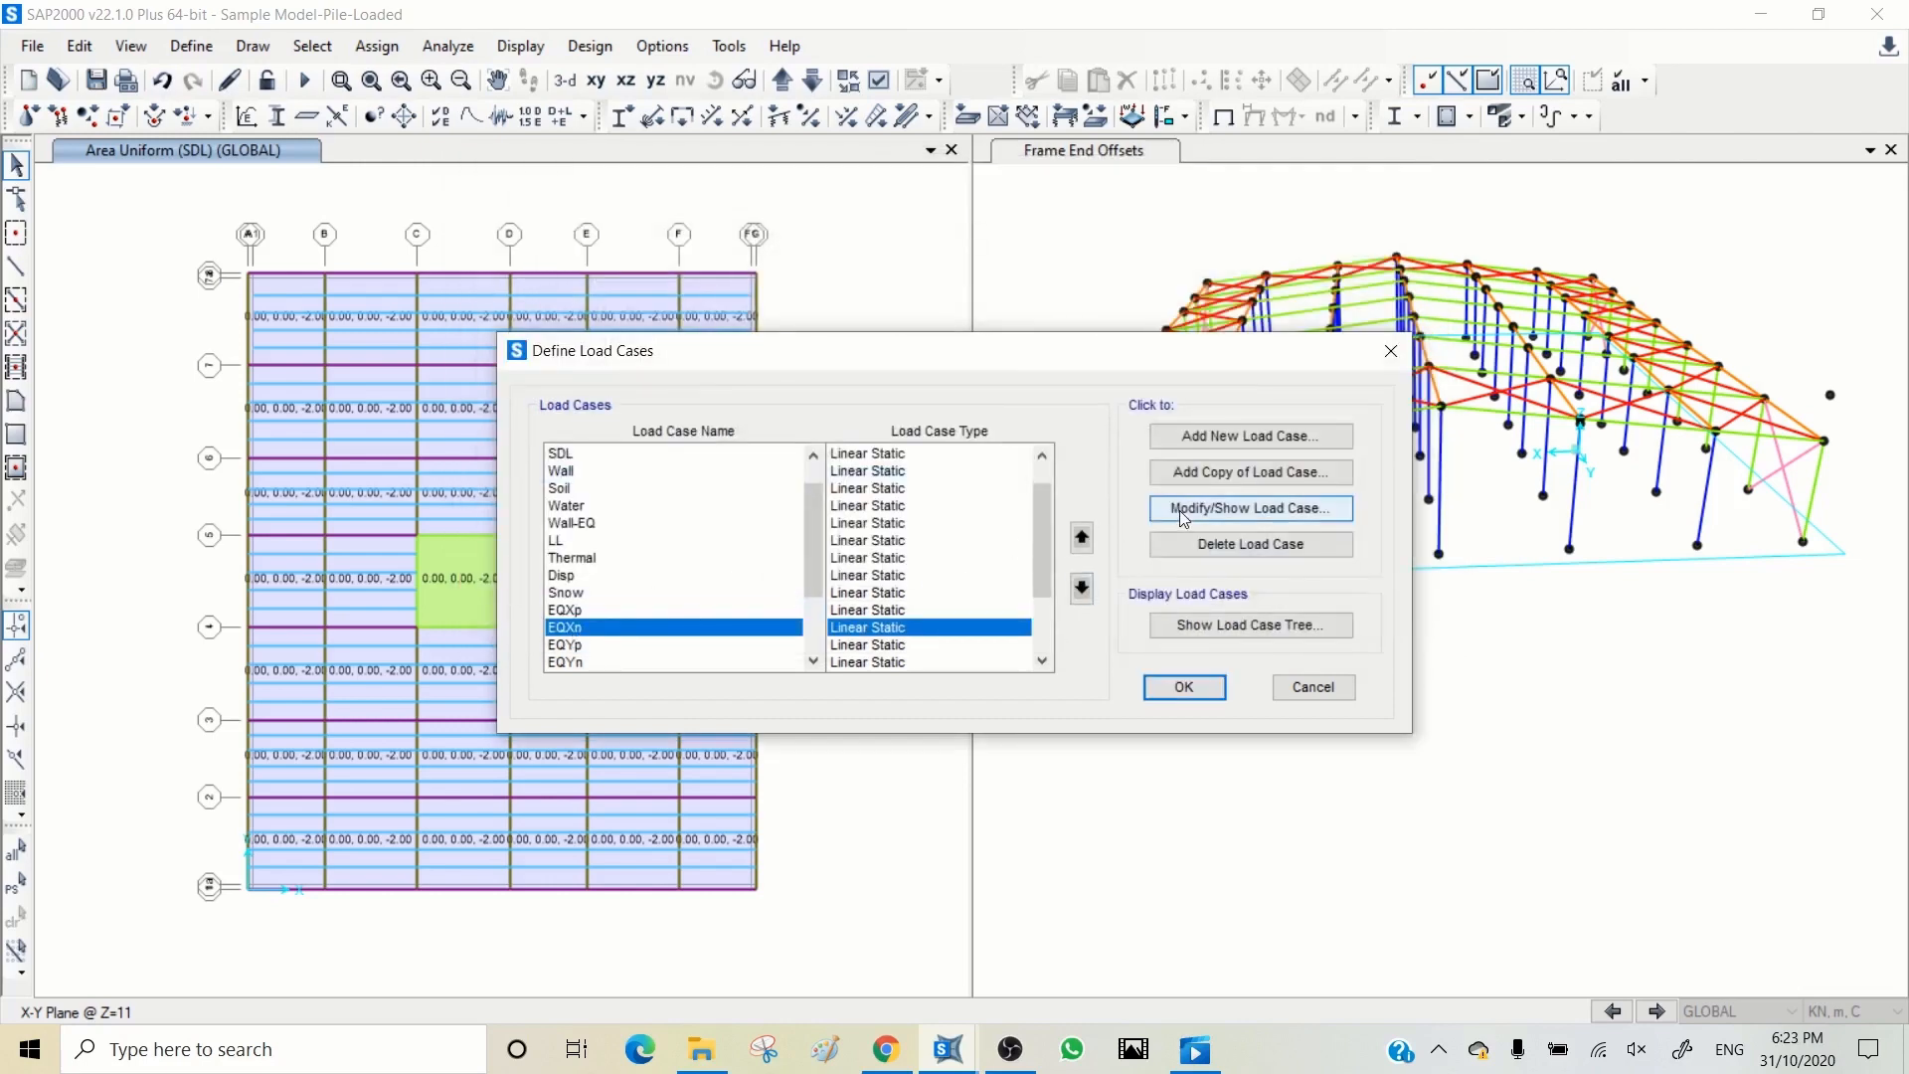
{"action": "left_click", "coordinate": [1251, 508]}
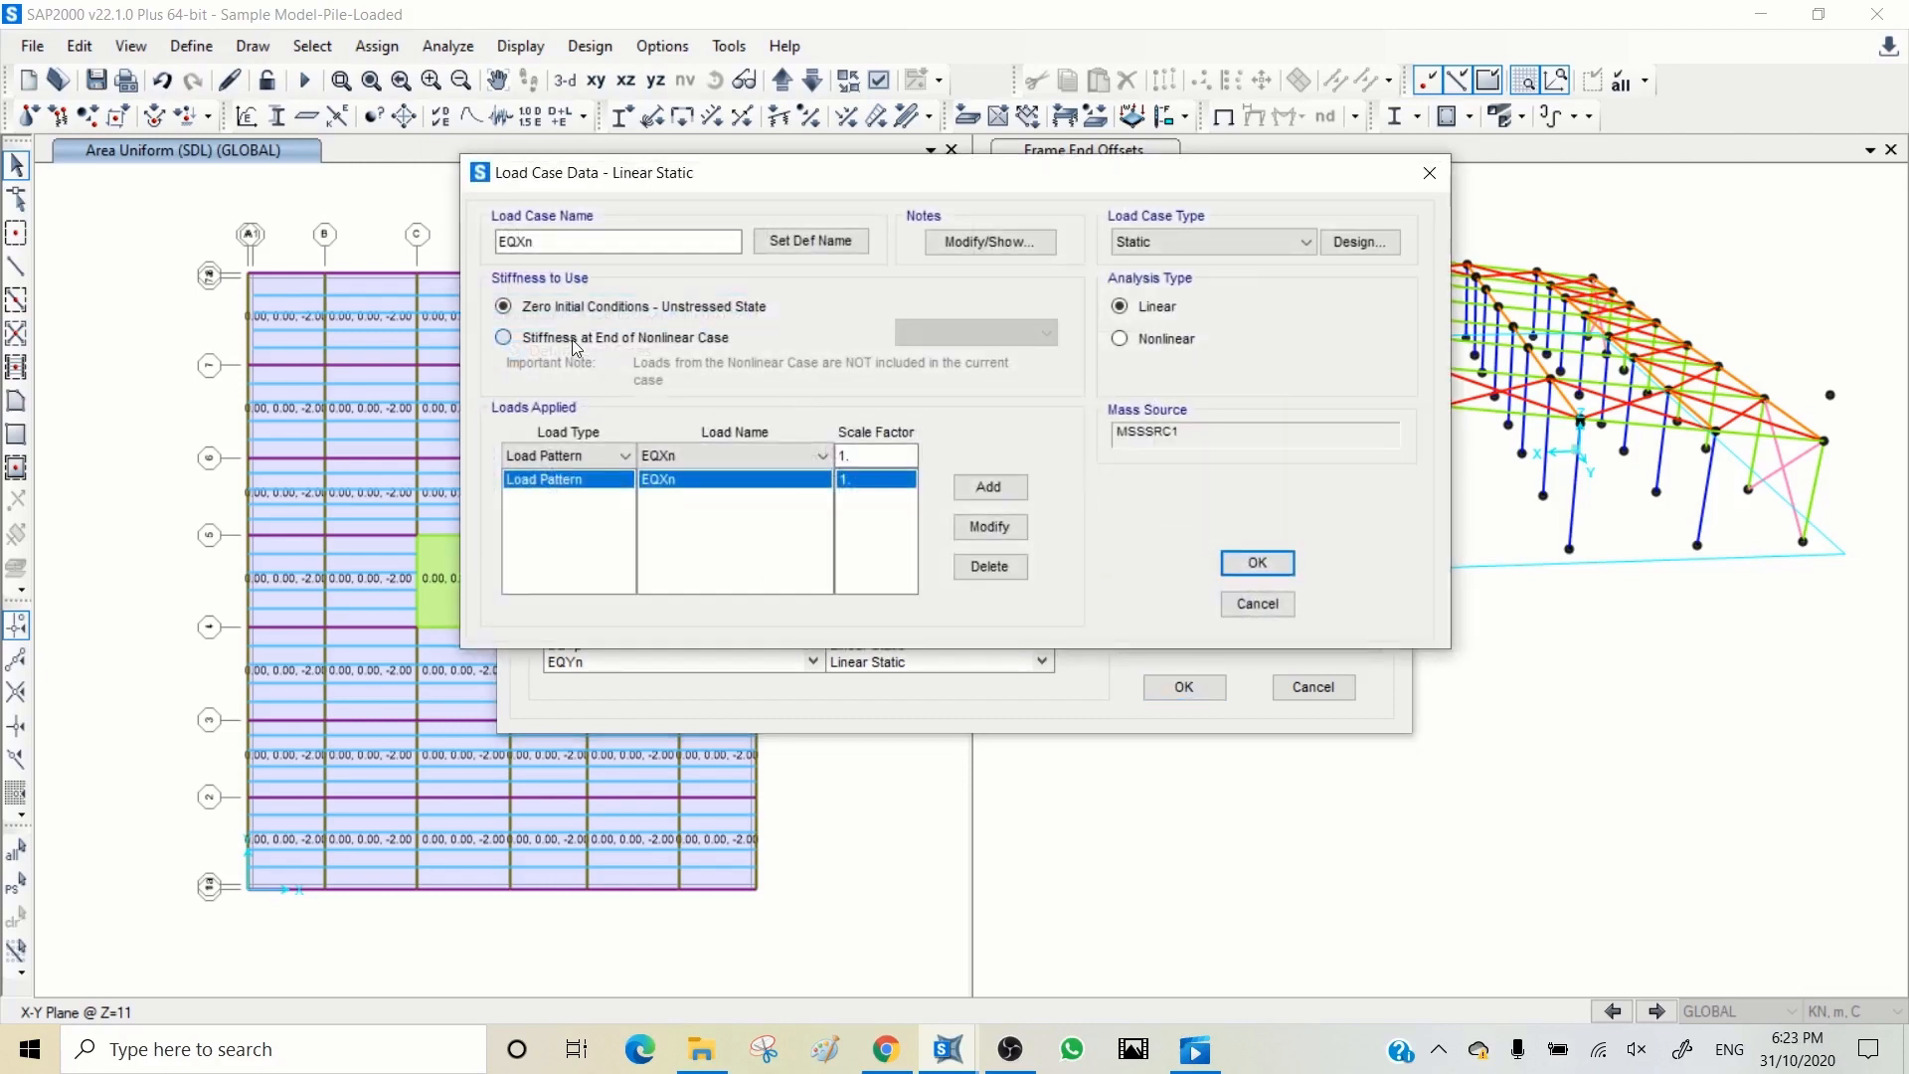
{"action": "left_click", "coordinate": [504, 337]}
{"action": "left_click", "coordinate": [1255, 564]}
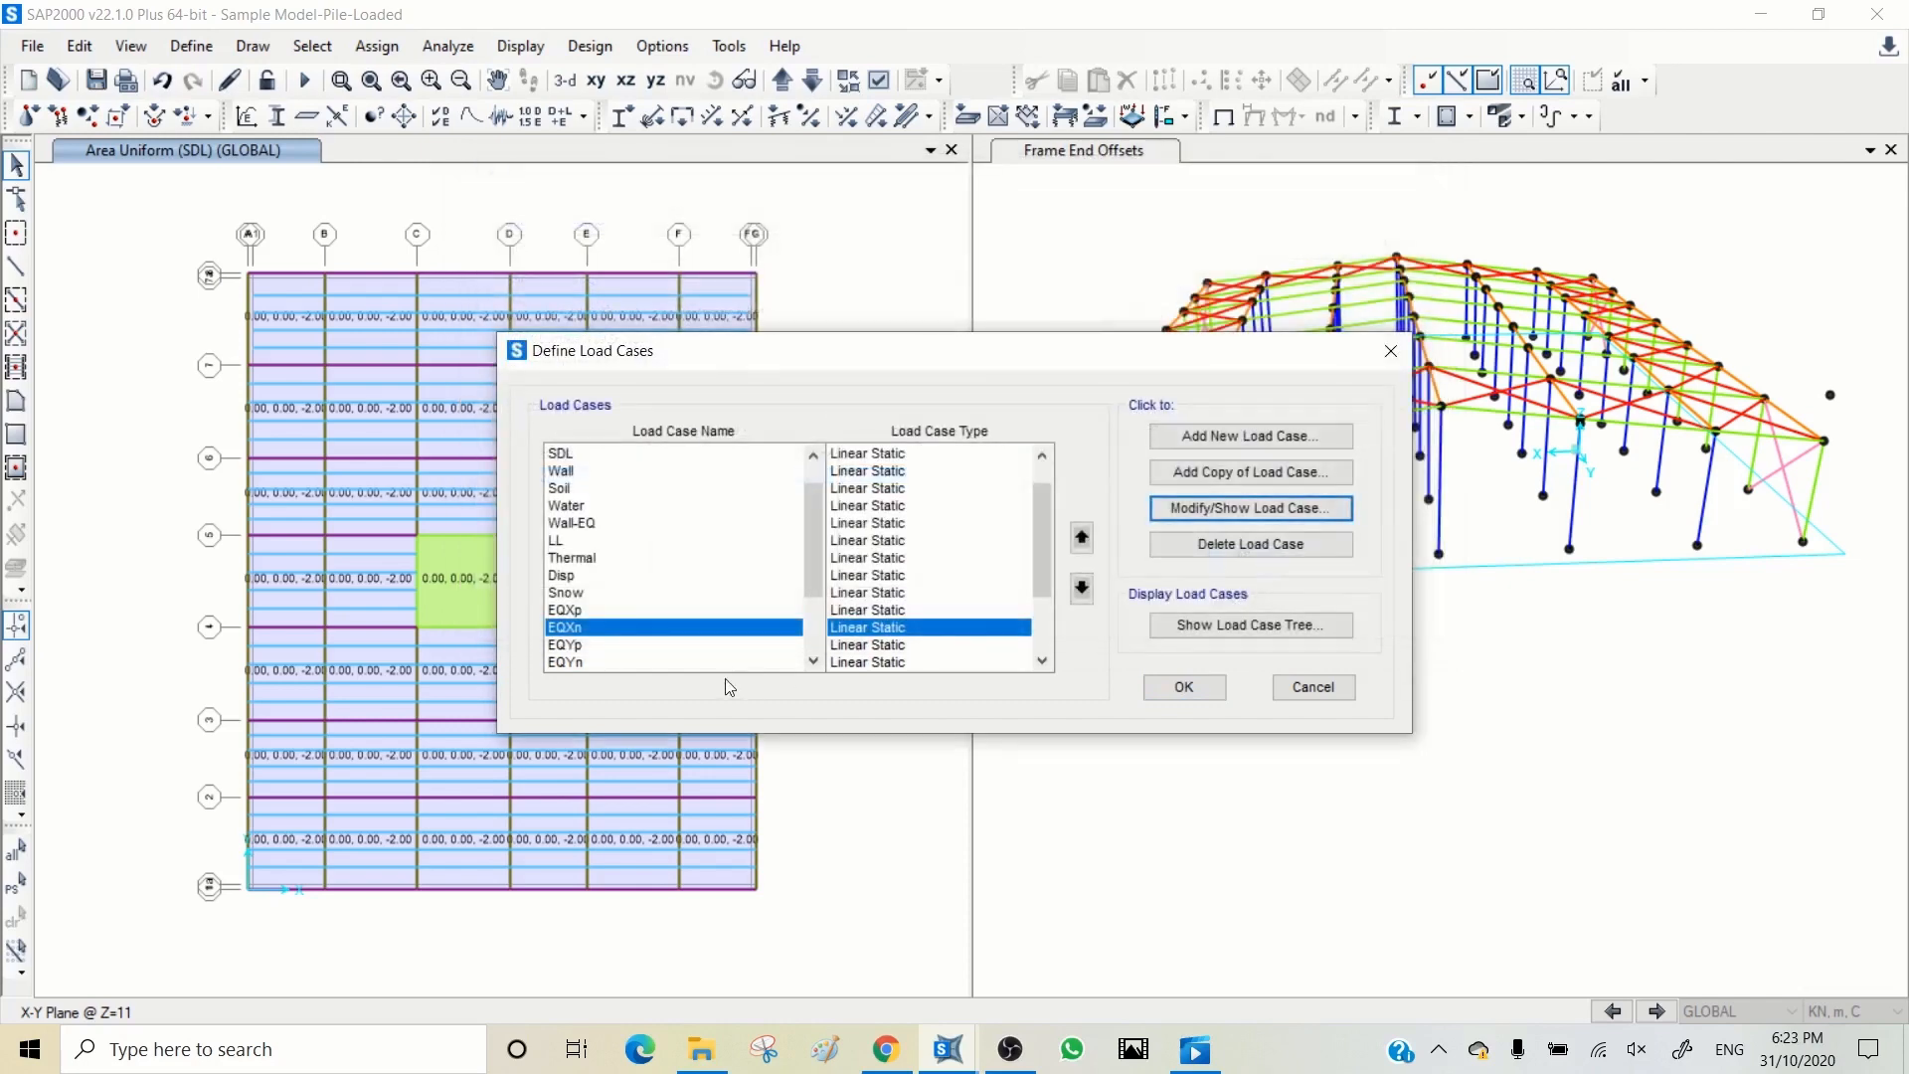
Step: Modify the EQYp load case to use the stiffness at the end of the nonlinear P-Delta case
{"action": "left_click", "coordinate": [570, 646]}
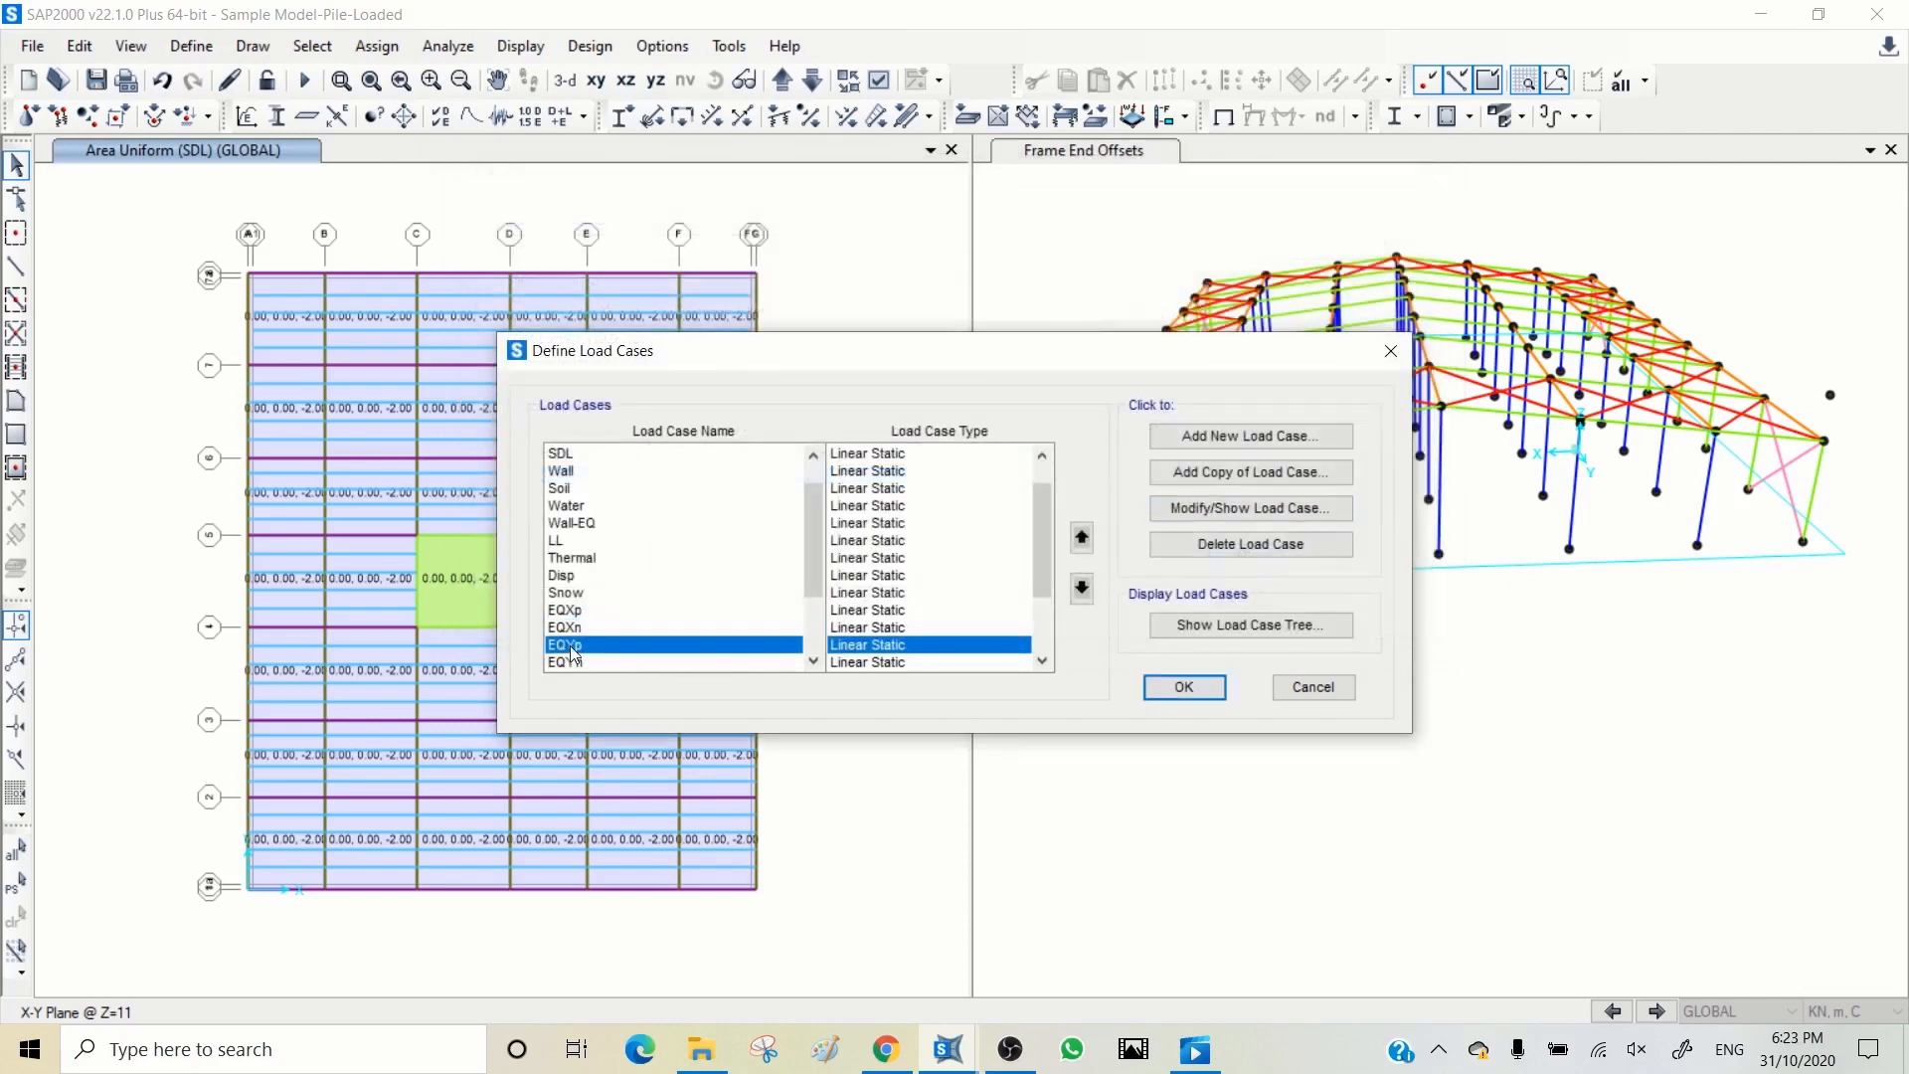
{"action": "left_click", "coordinate": [1203, 510]}
{"action": "left_click", "coordinate": [603, 338]}
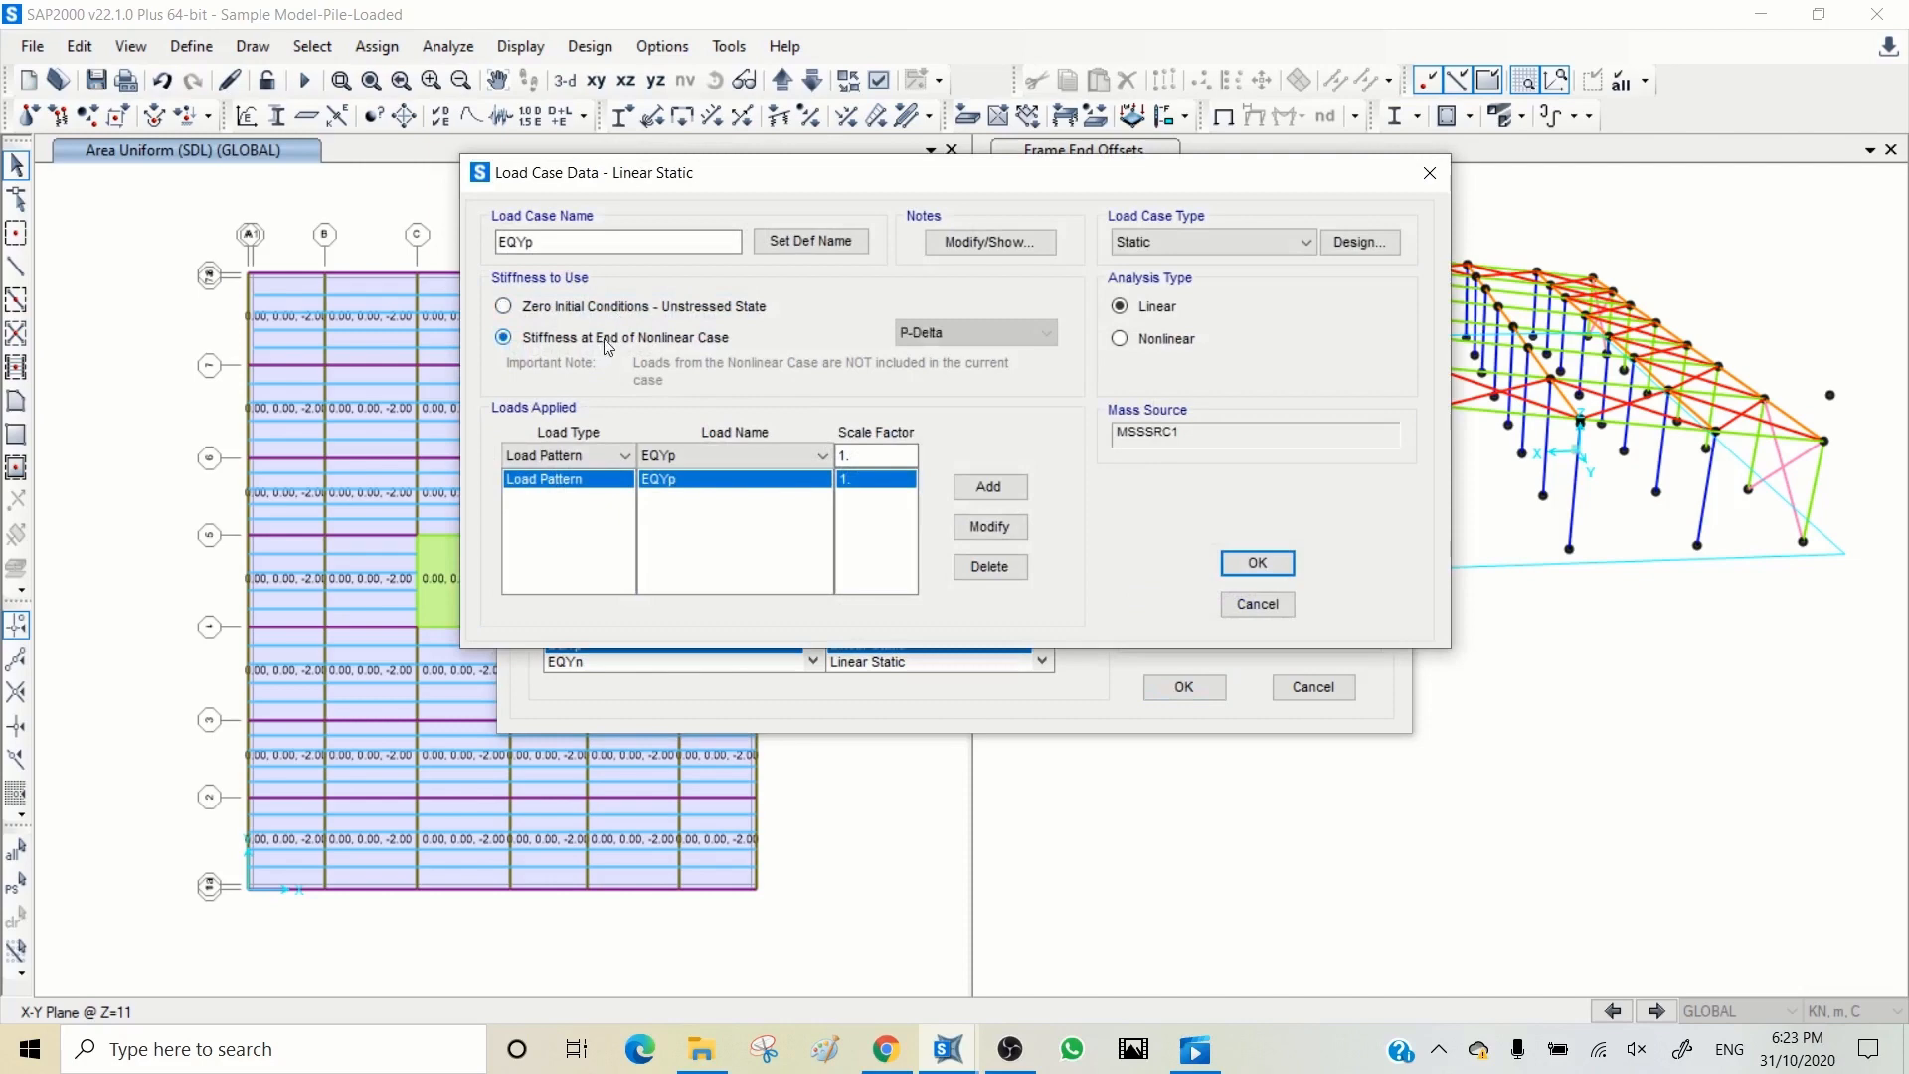
{"action": "left_click", "coordinate": [1255, 563]}
Step: Base the EQYn load case on the stiffness at the end of the P-Delta case, then accept the load cases and save the model
{"action": "scroll", "coordinate": [579, 618], "scroll_direction": "down", "scroll_amount": 2}
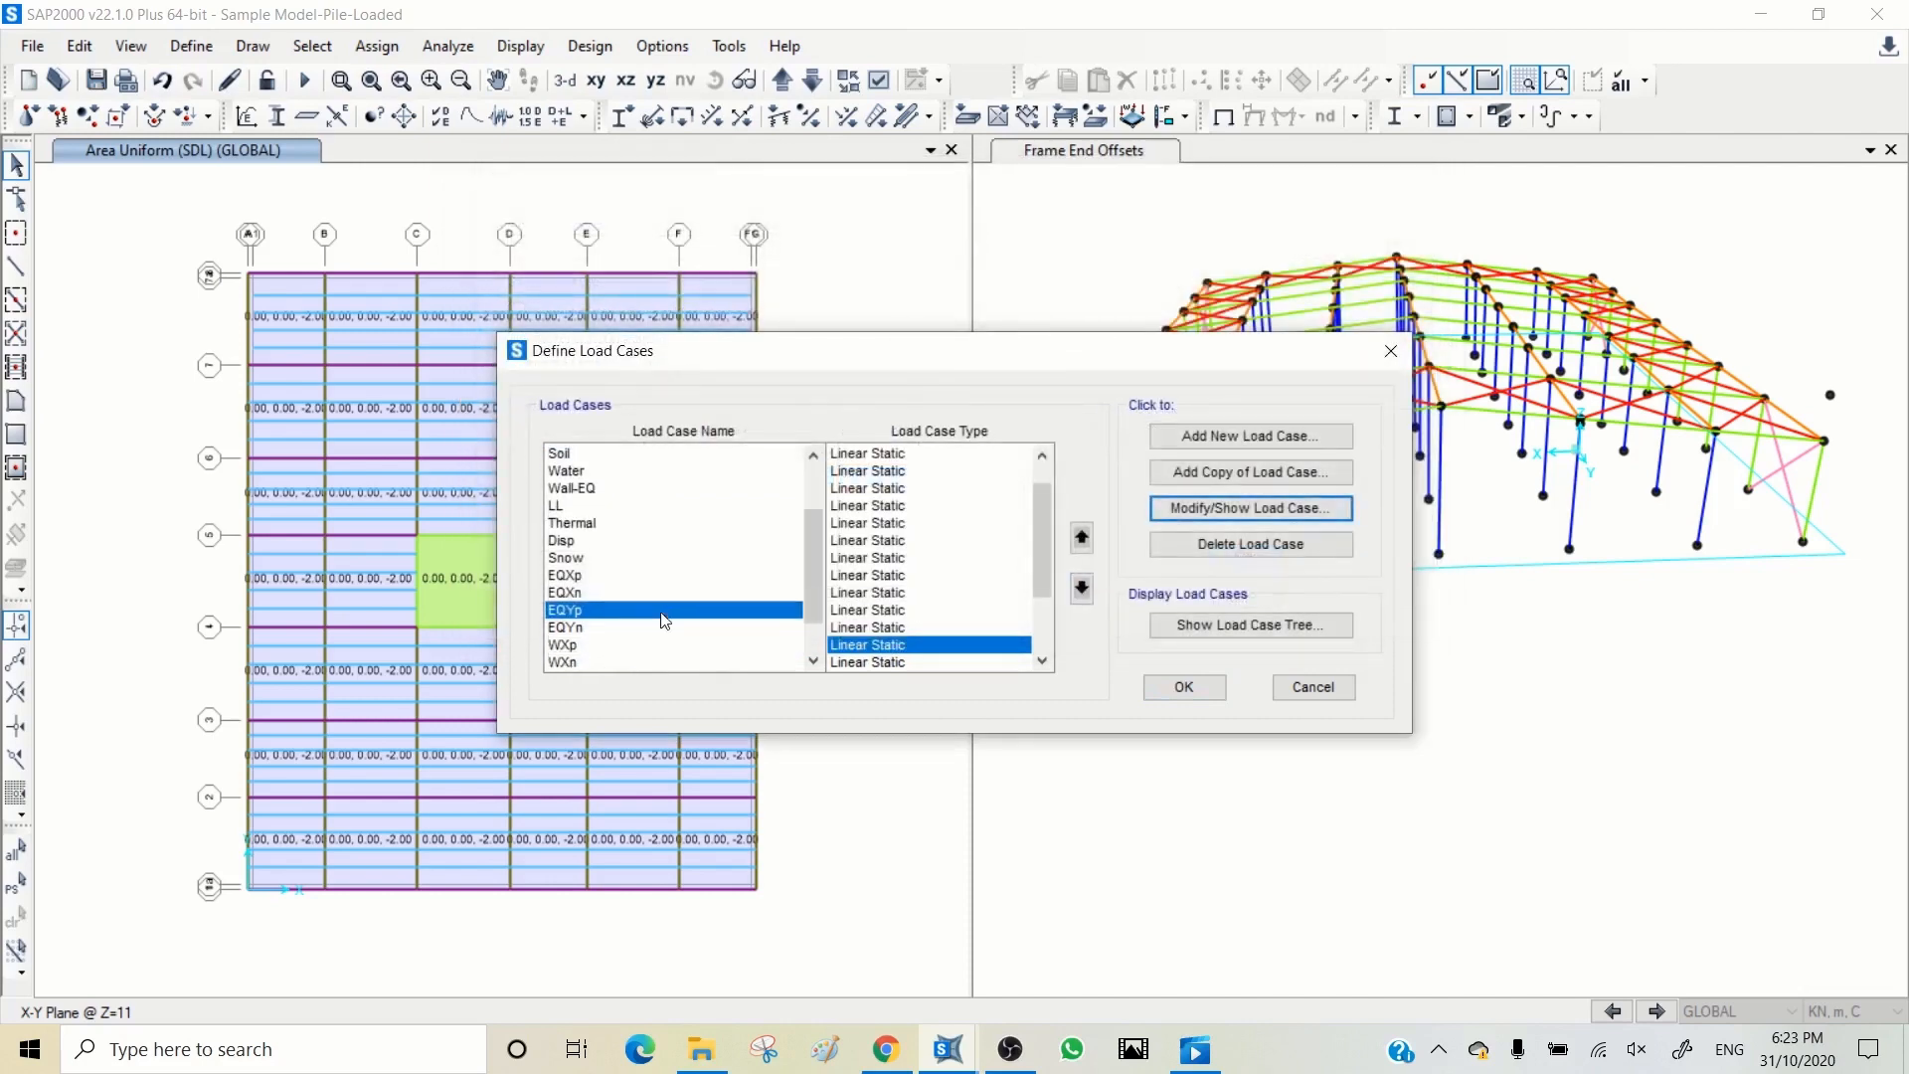
{"action": "left_click", "coordinate": [580, 610]}
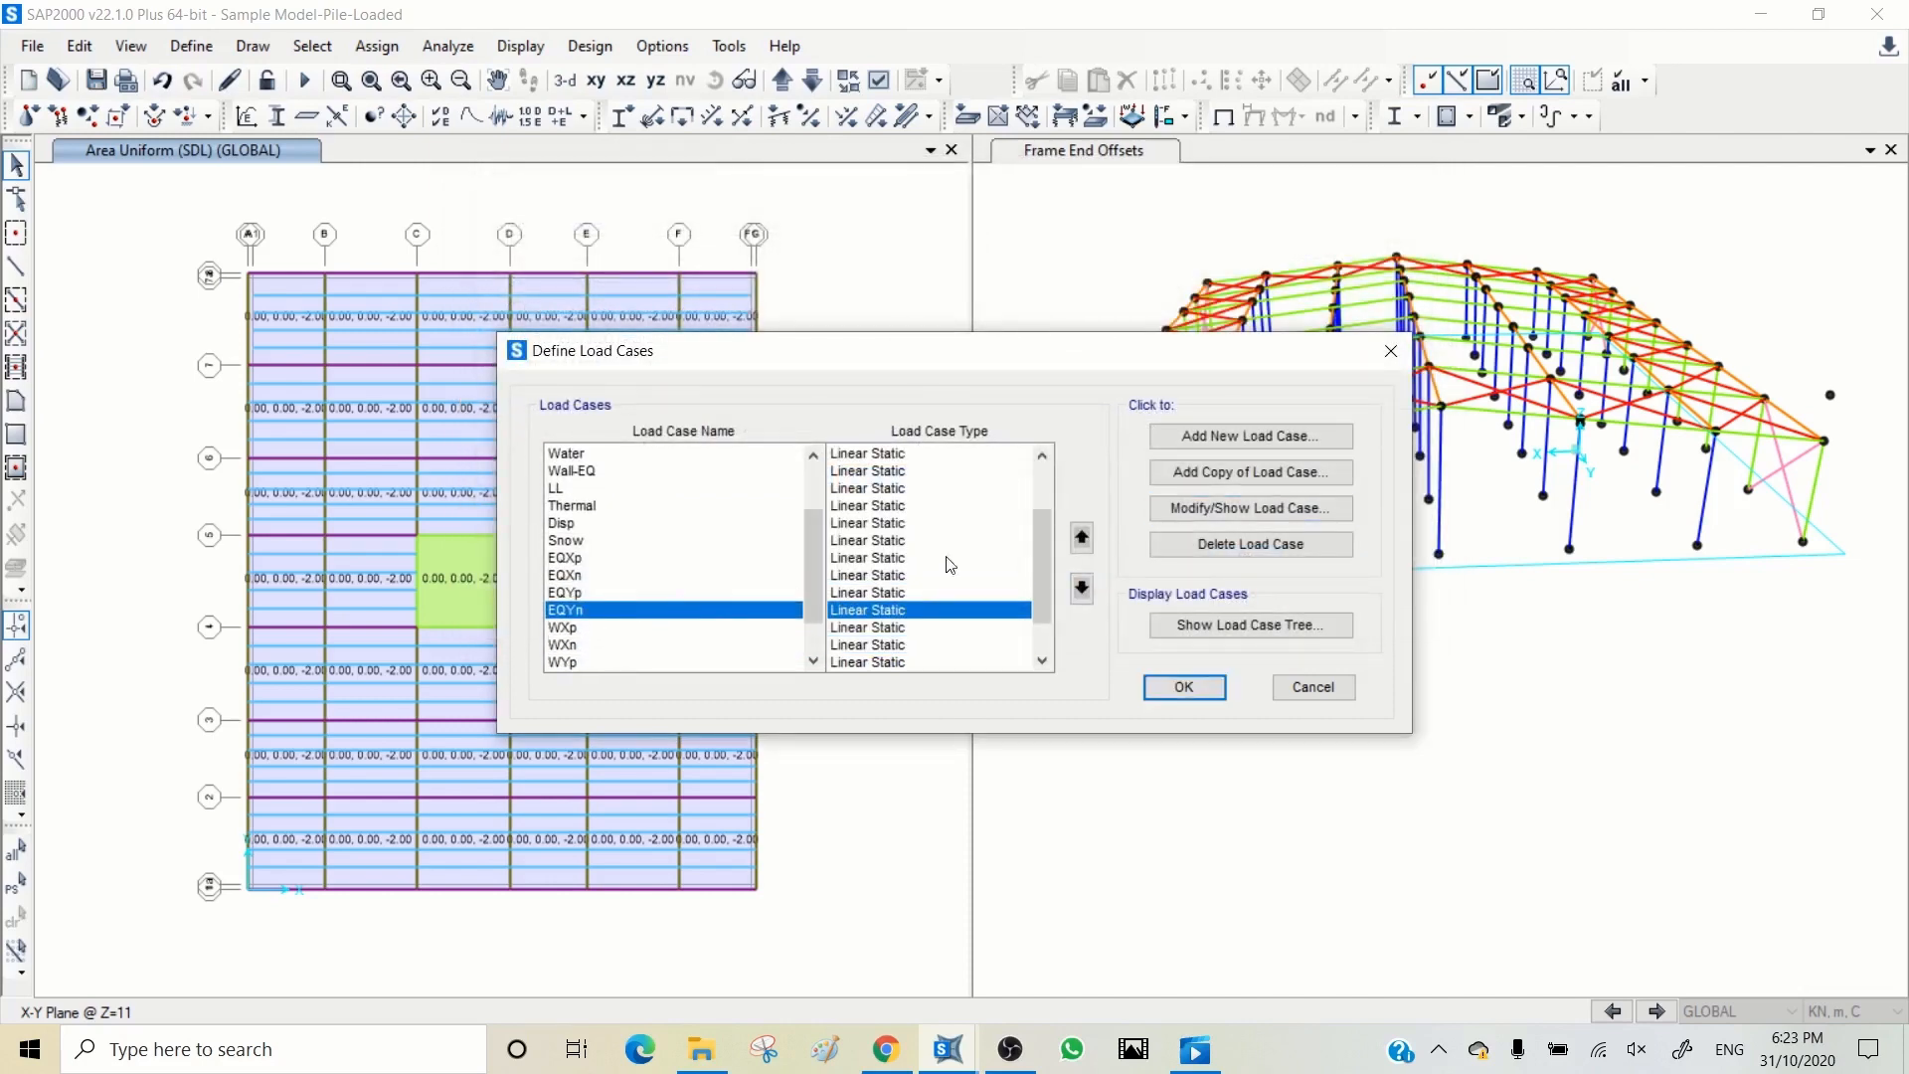
{"action": "left_click", "coordinate": [1189, 509]}
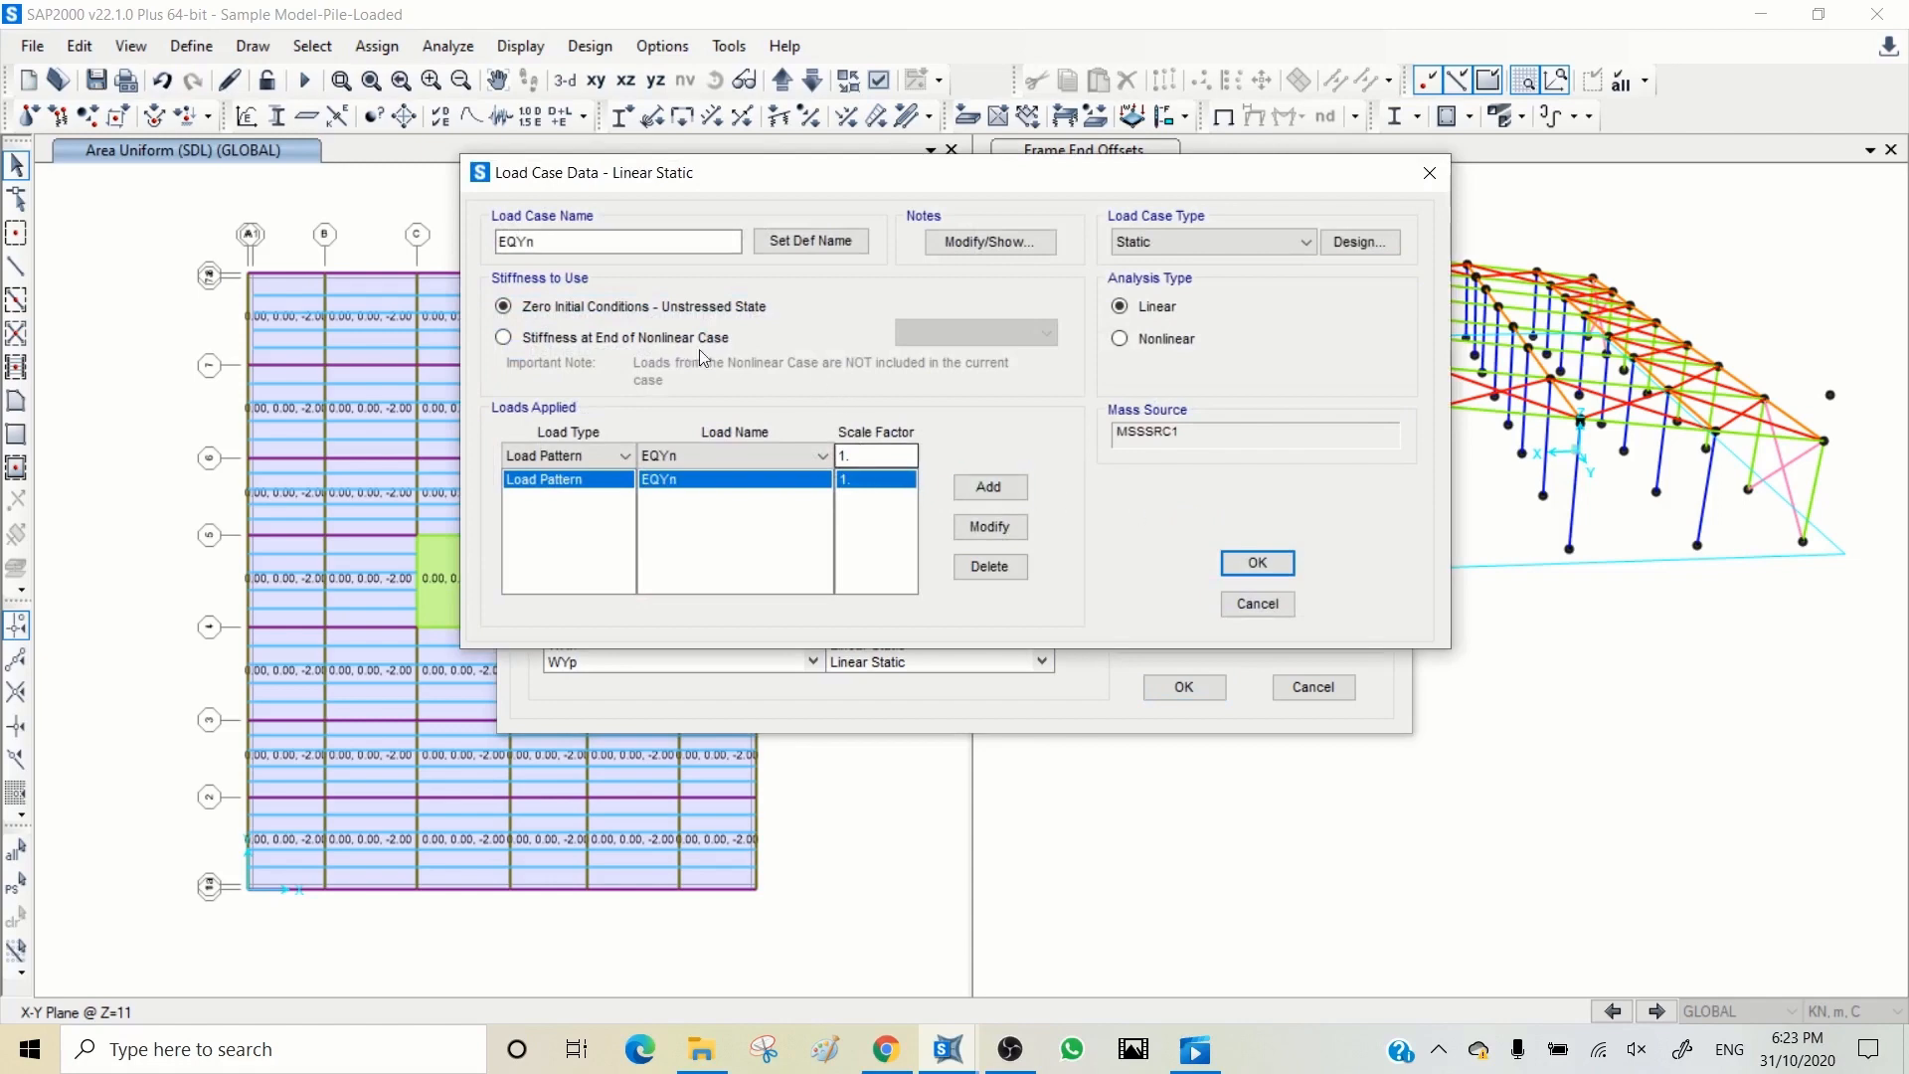
{"action": "left_click", "coordinate": [630, 334]}
{"action": "left_click", "coordinate": [1257, 563]}
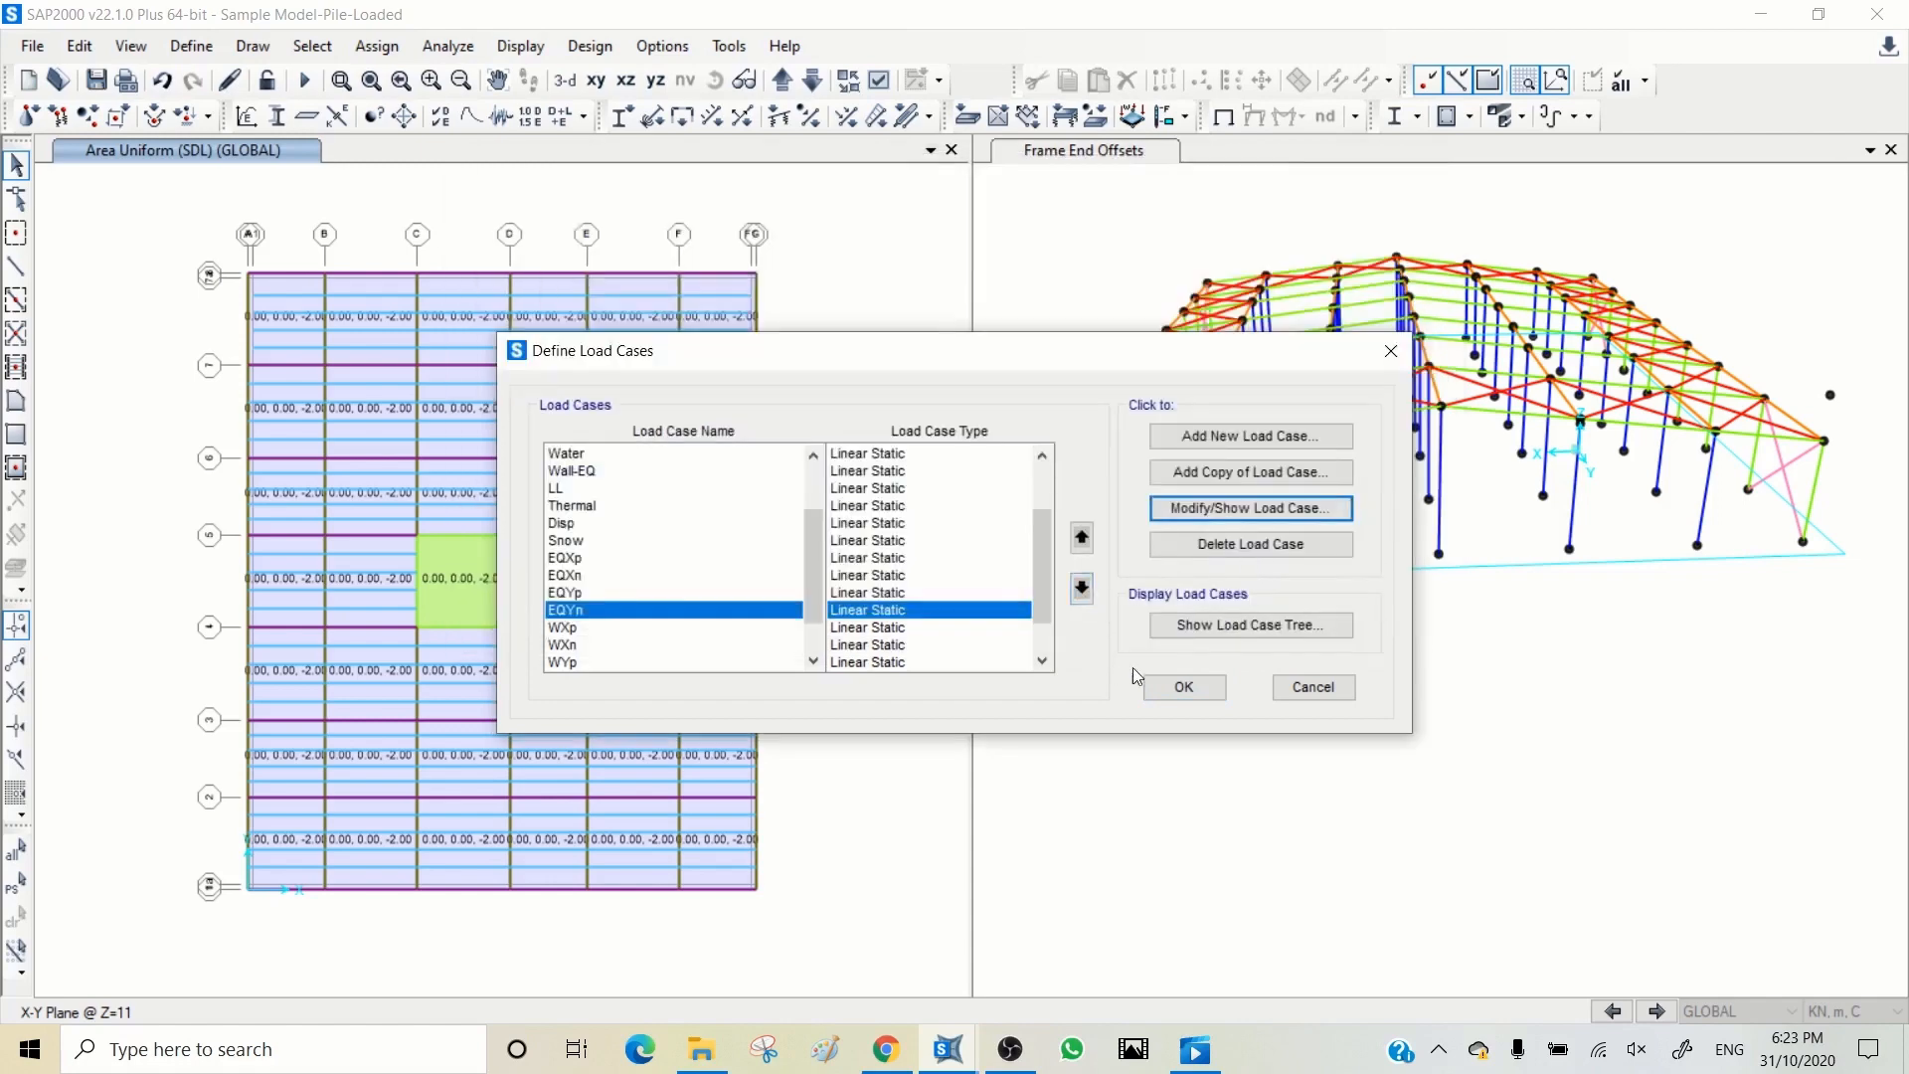
{"action": "left_click", "coordinate": [1192, 693]}
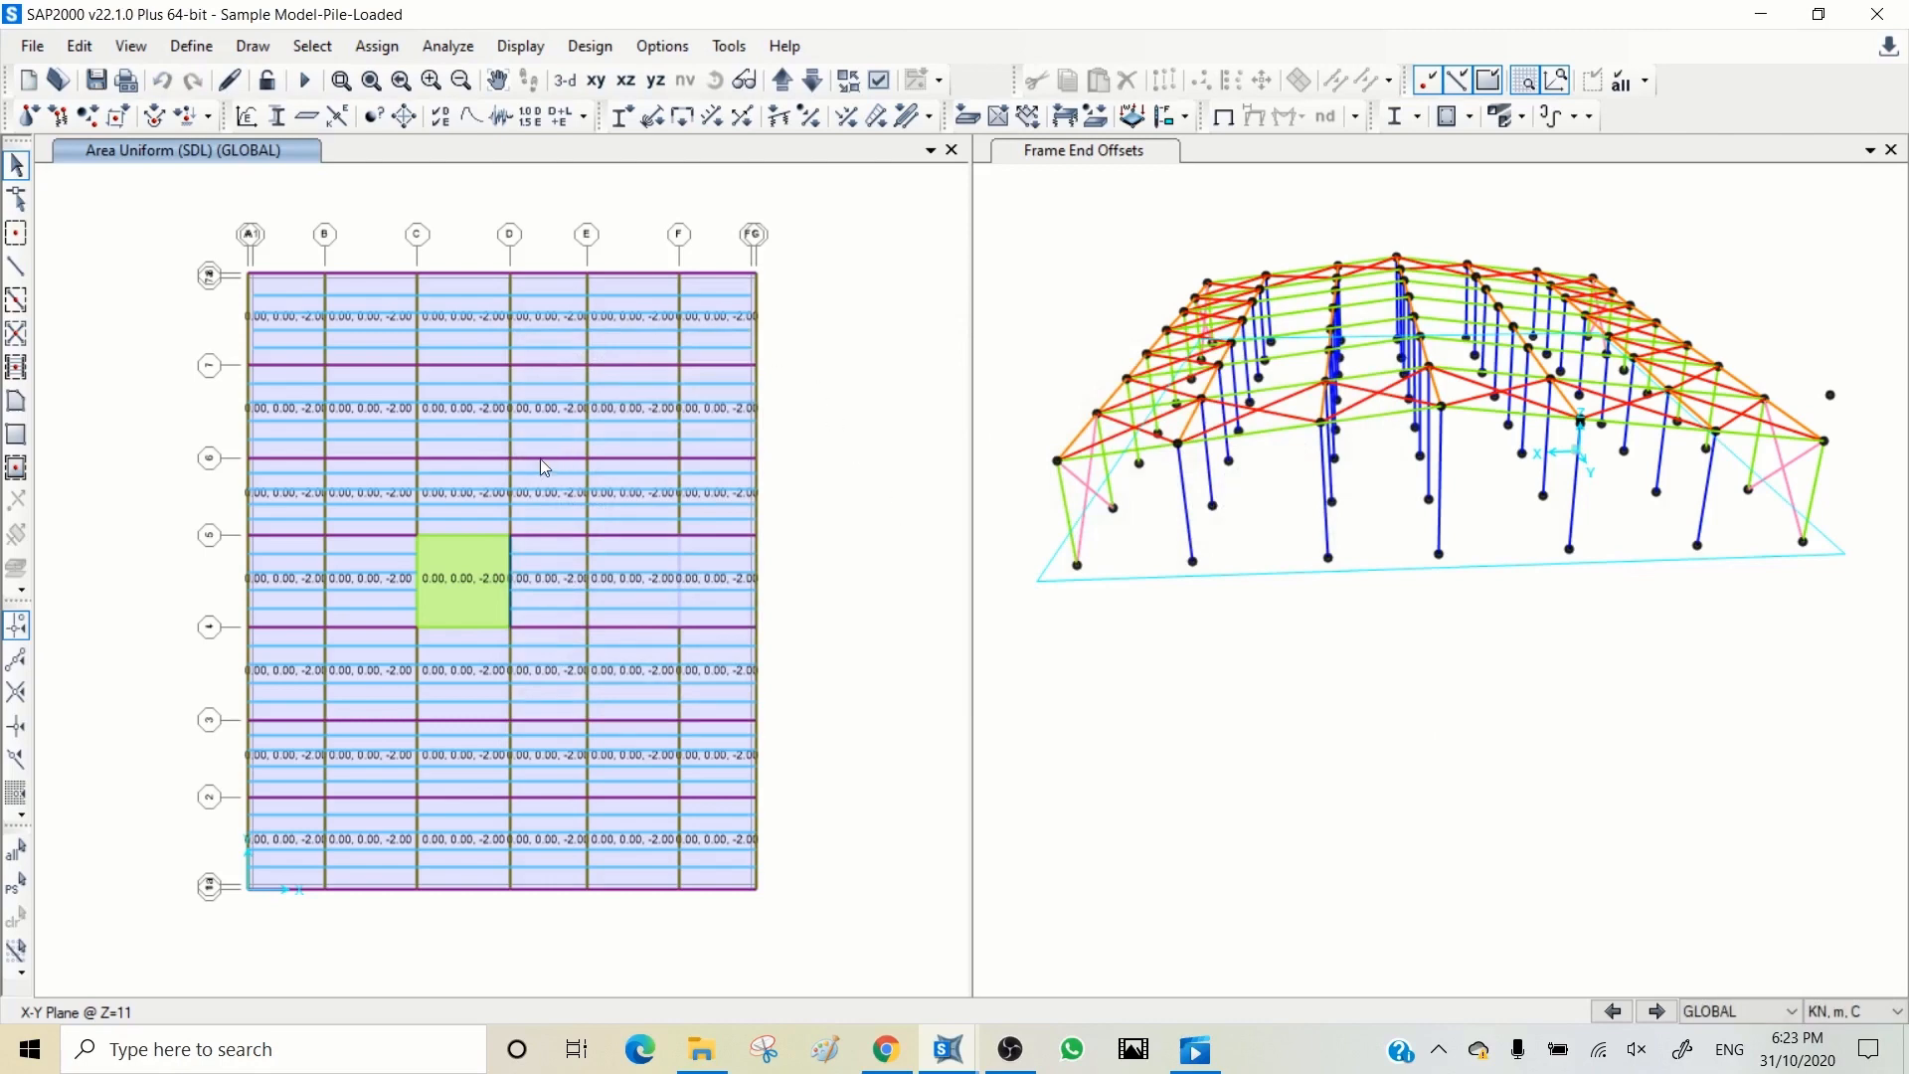
{"action": "left_click", "coordinate": [96, 81]}
Step: Set the display limits of the 3D view to include the full Z range of the model
{"action": "left_click", "coordinate": [1039, 231]}
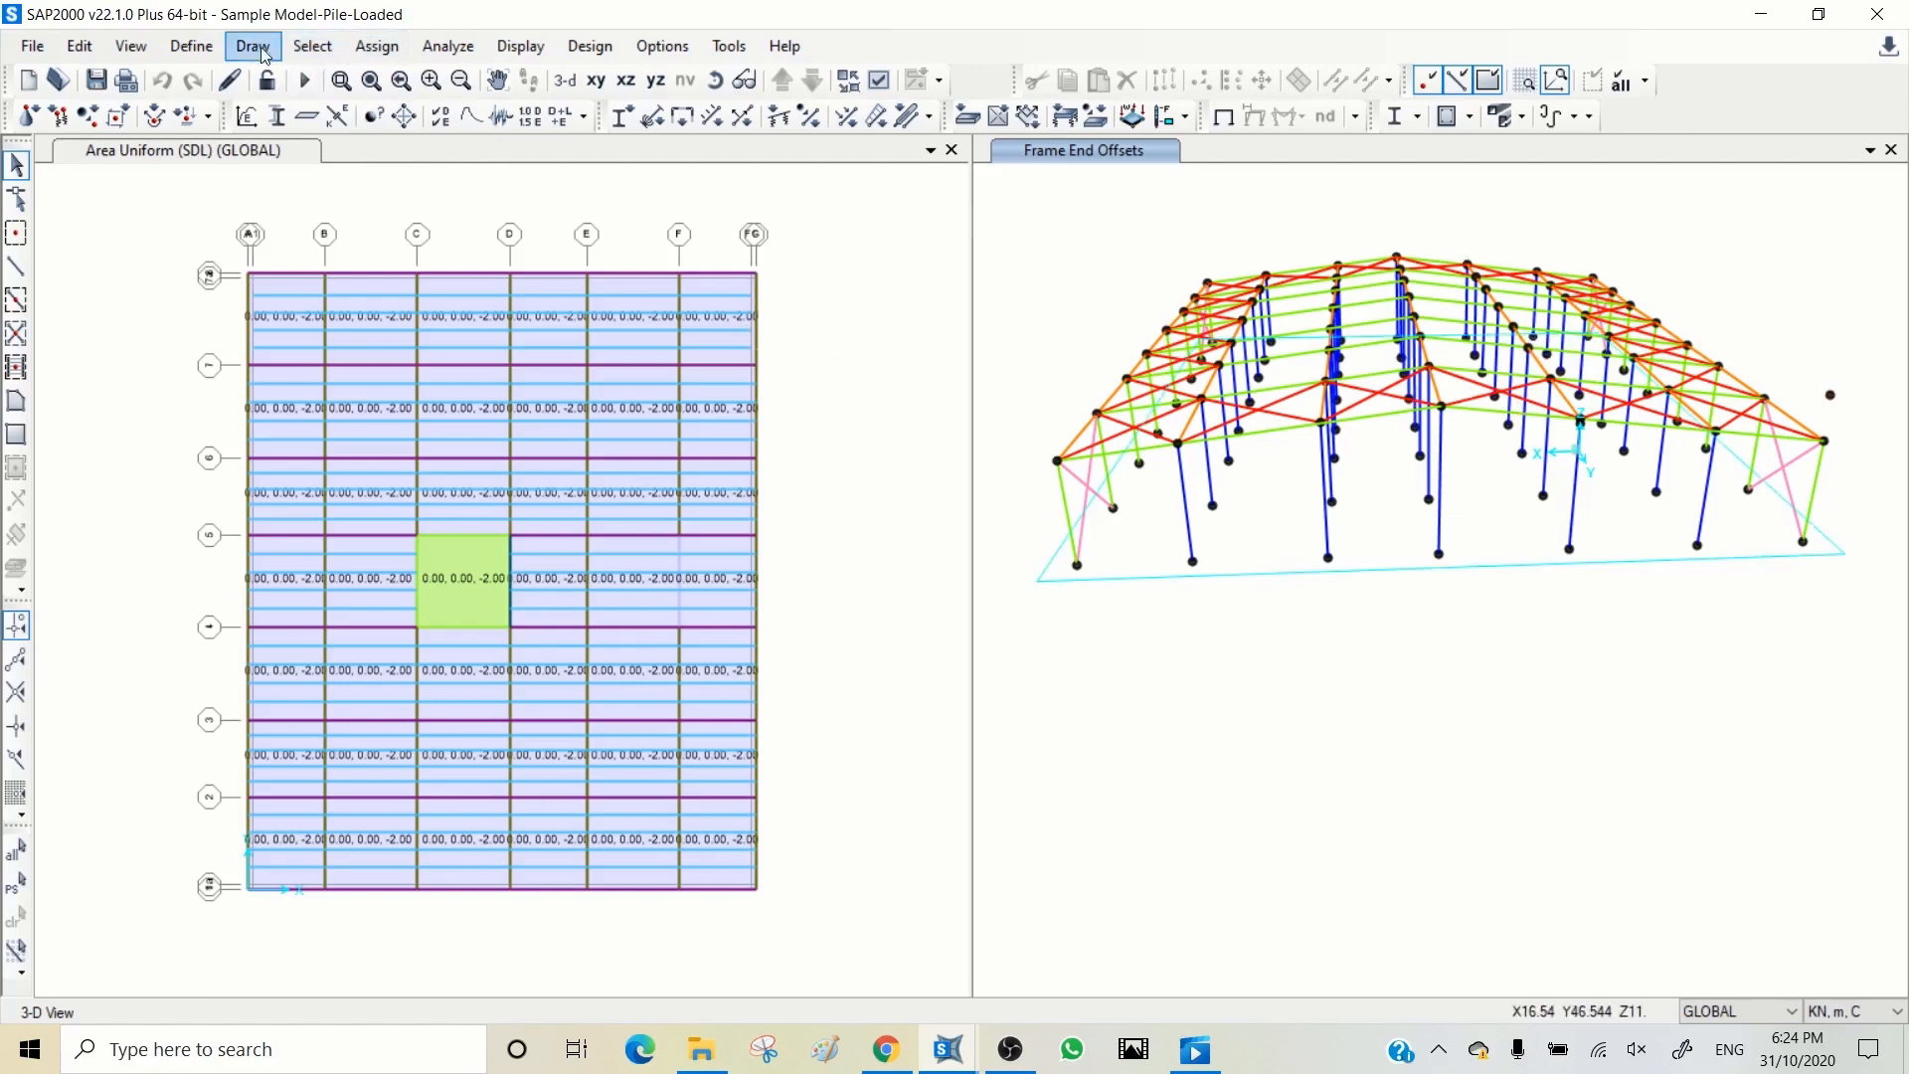
{"action": "left_click", "coordinate": [131, 46]}
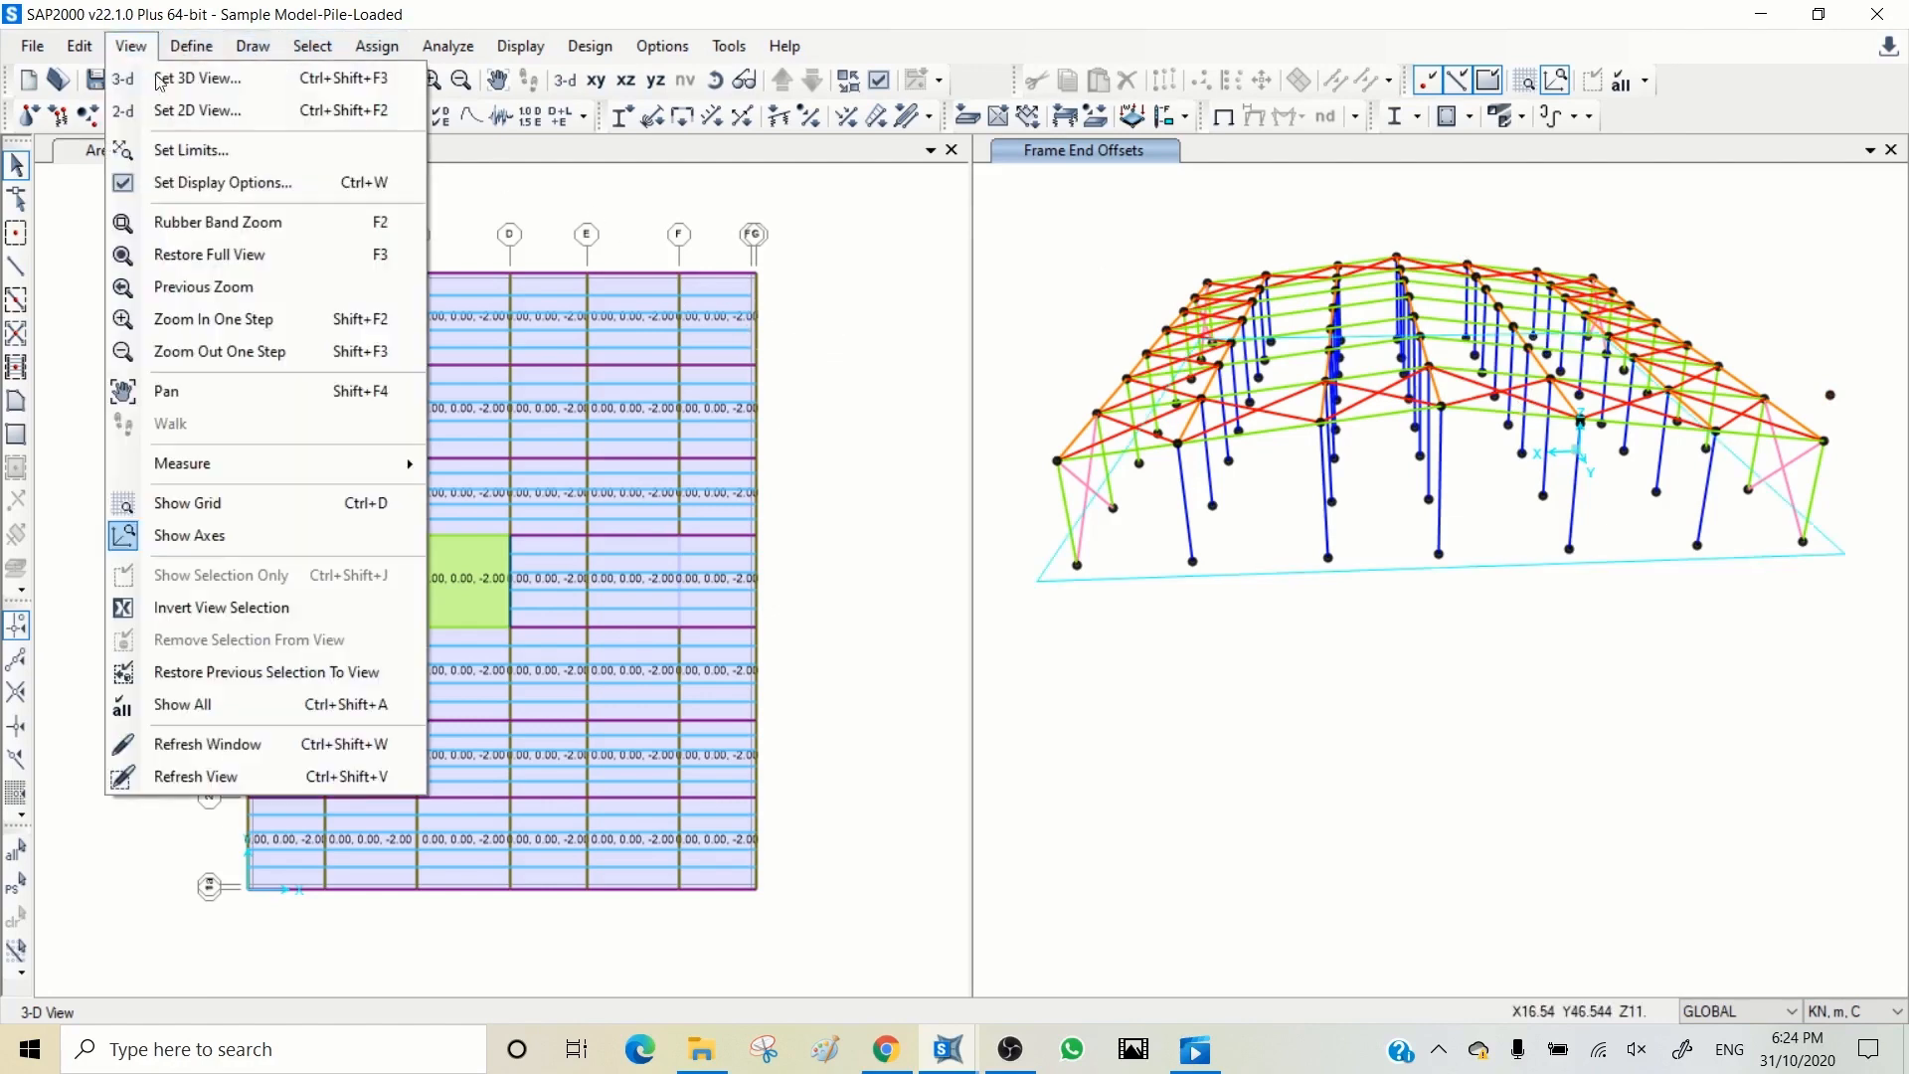
{"action": "left_click", "coordinate": [191, 150]}
{"action": "left_click", "coordinate": [1097, 240]}
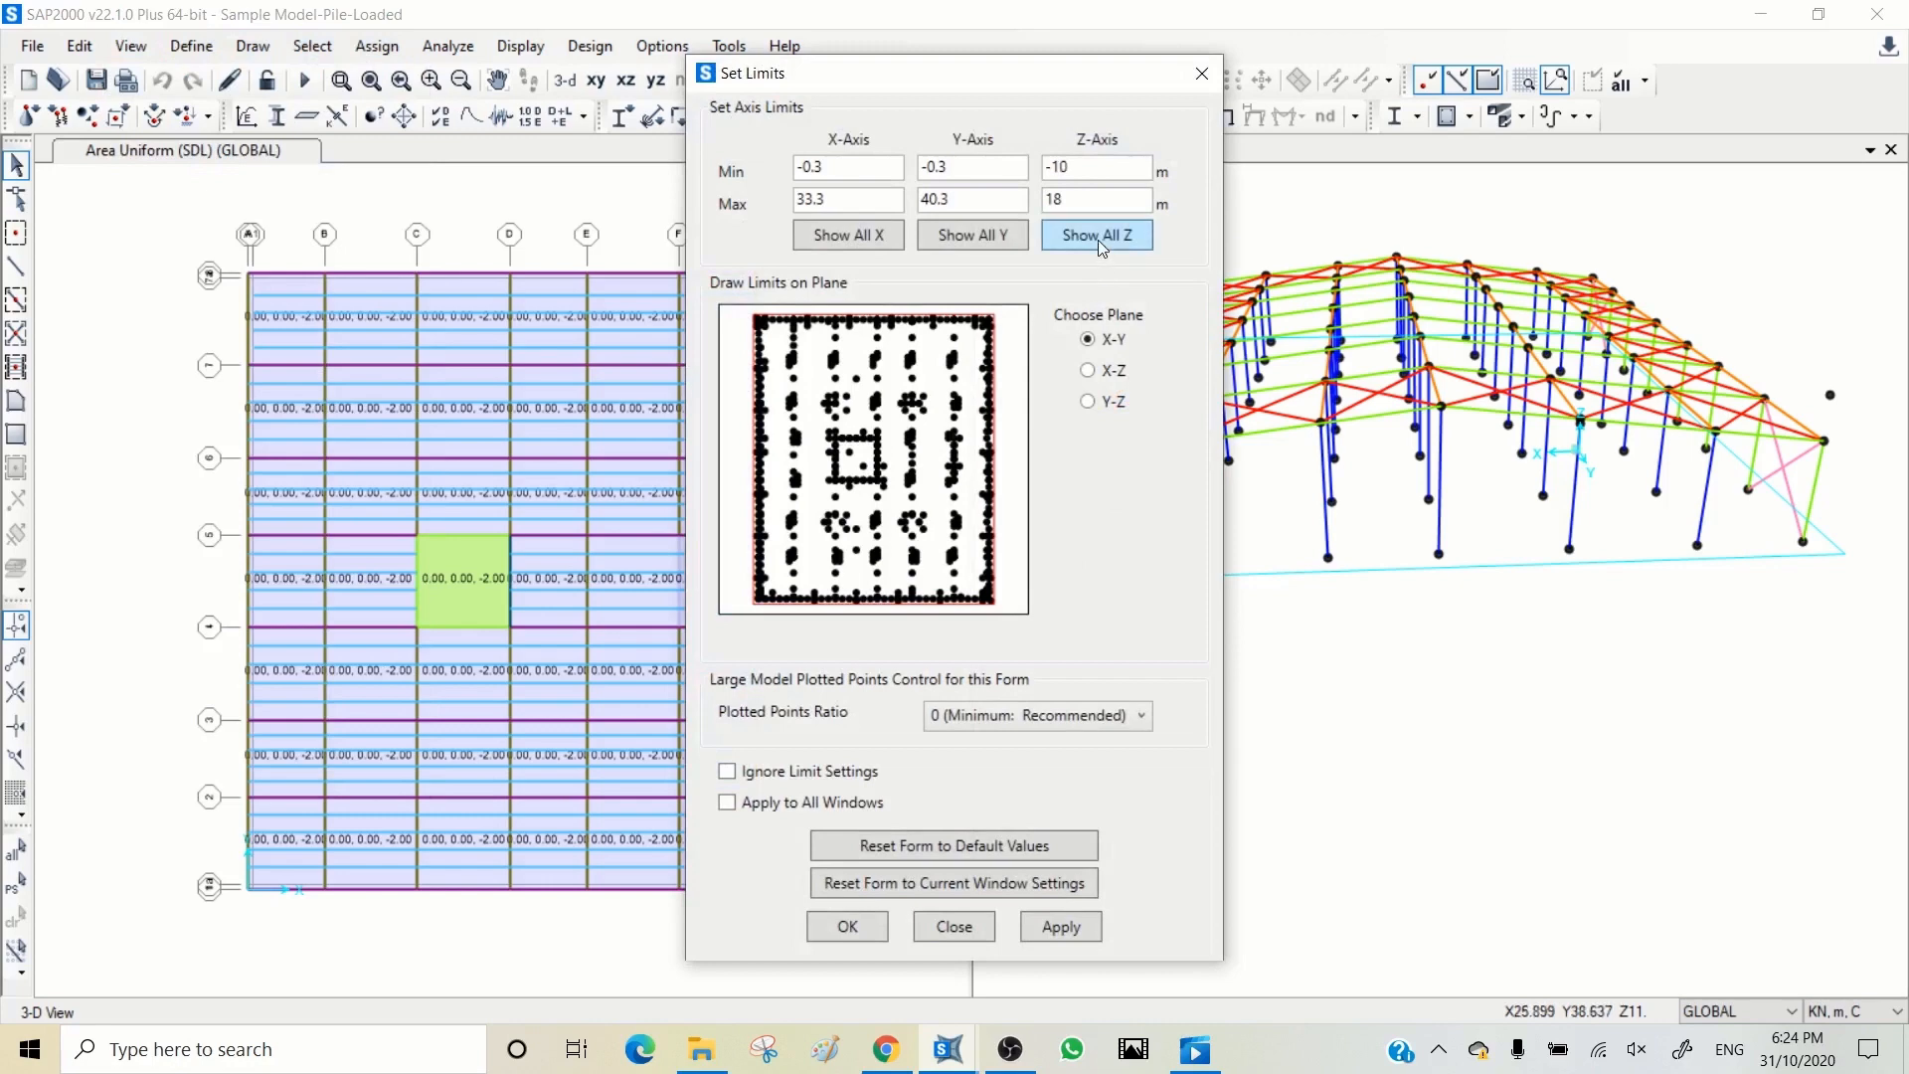
{"action": "left_click", "coordinate": [1039, 929]}
{"action": "left_click", "coordinate": [953, 927]}
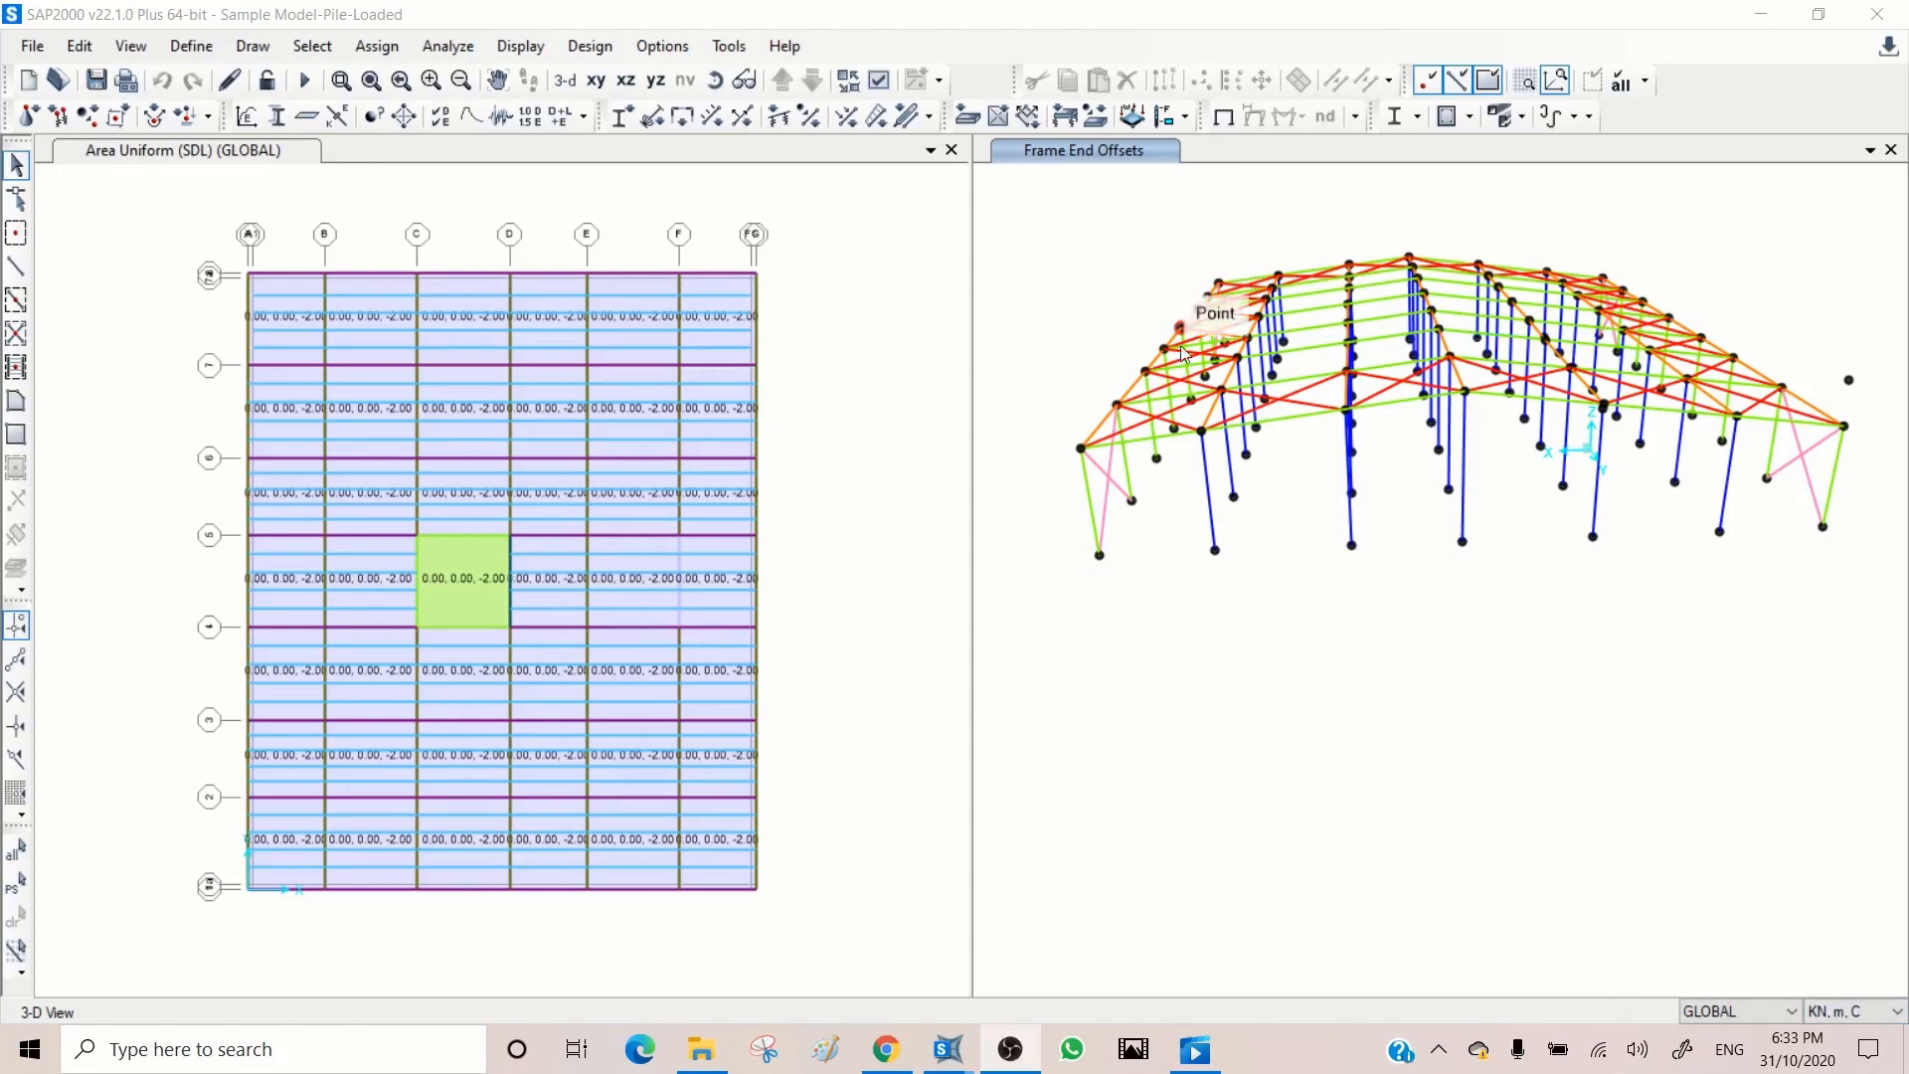
Step: Show all objects of the building and restore the default 3D view orientation
{"action": "left_click", "coordinate": [1454, 212]}
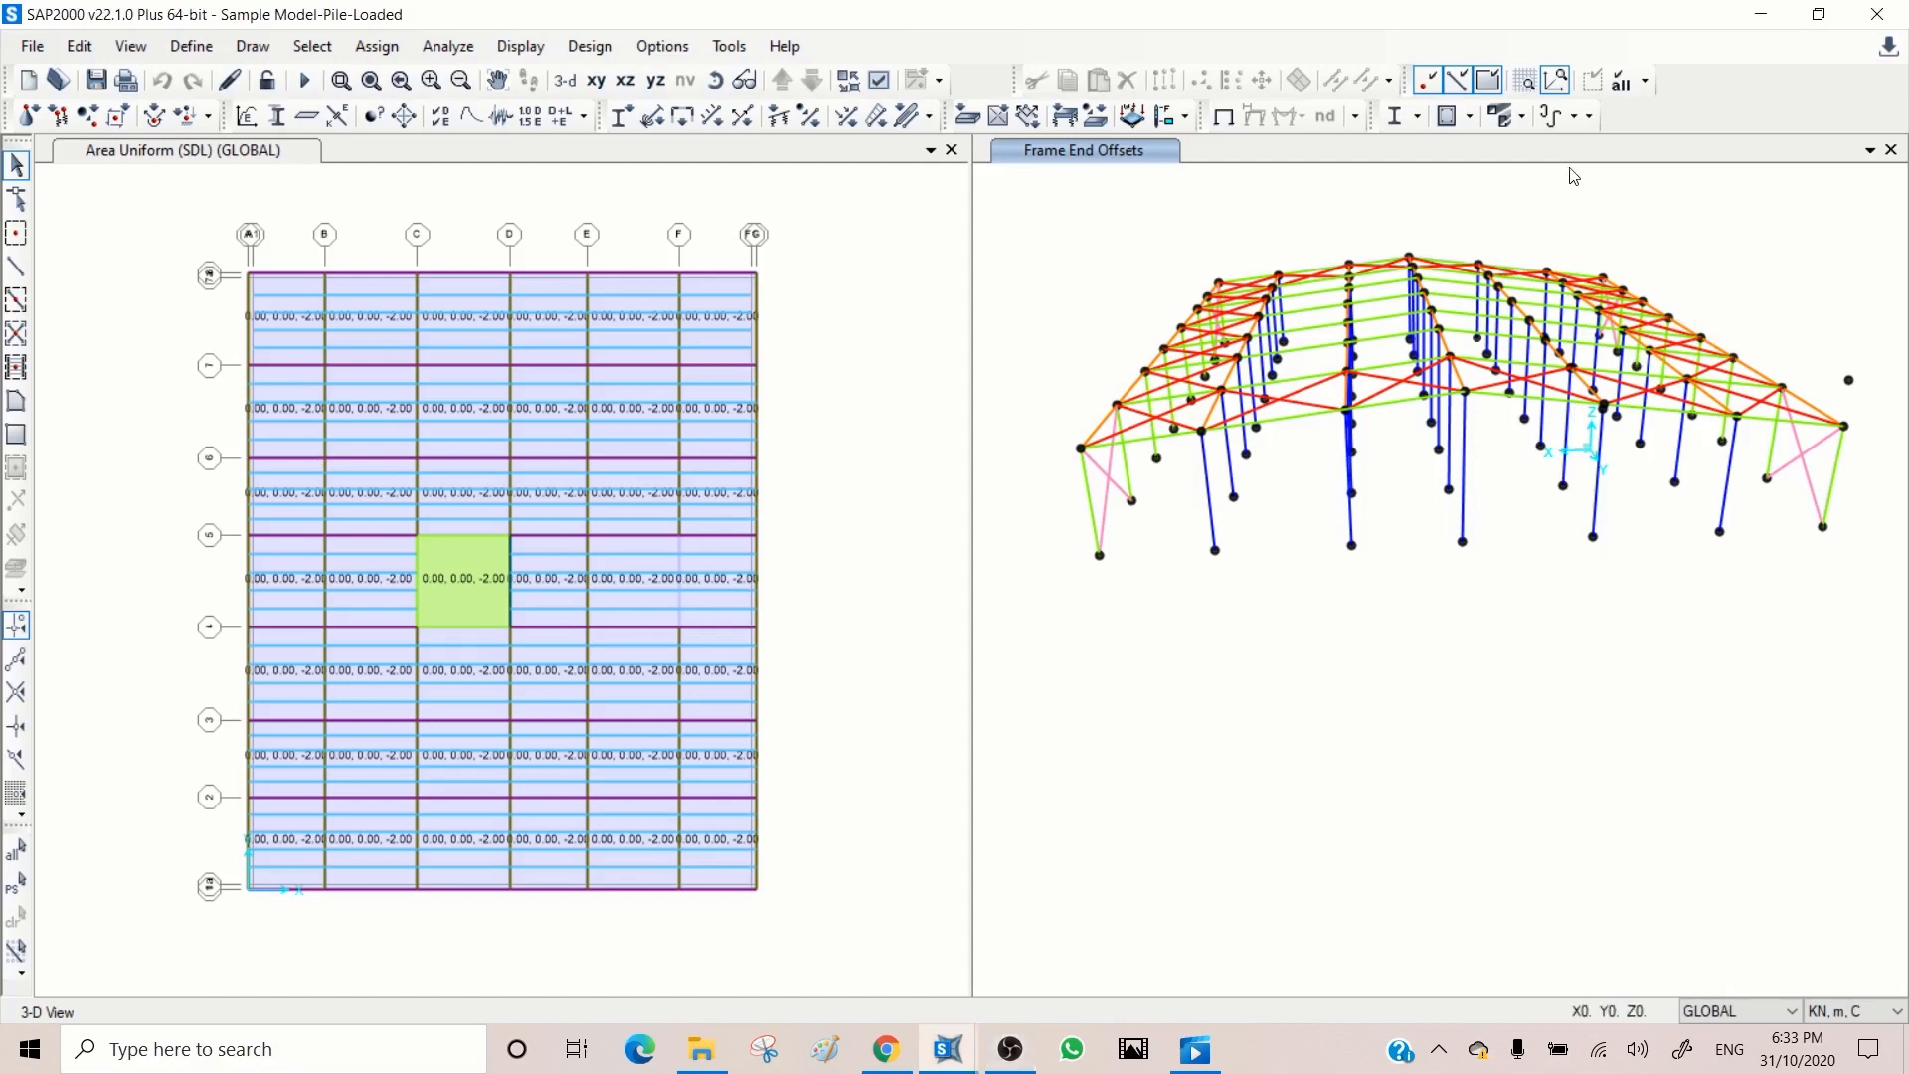
{"action": "left_click", "coordinate": [1620, 78]}
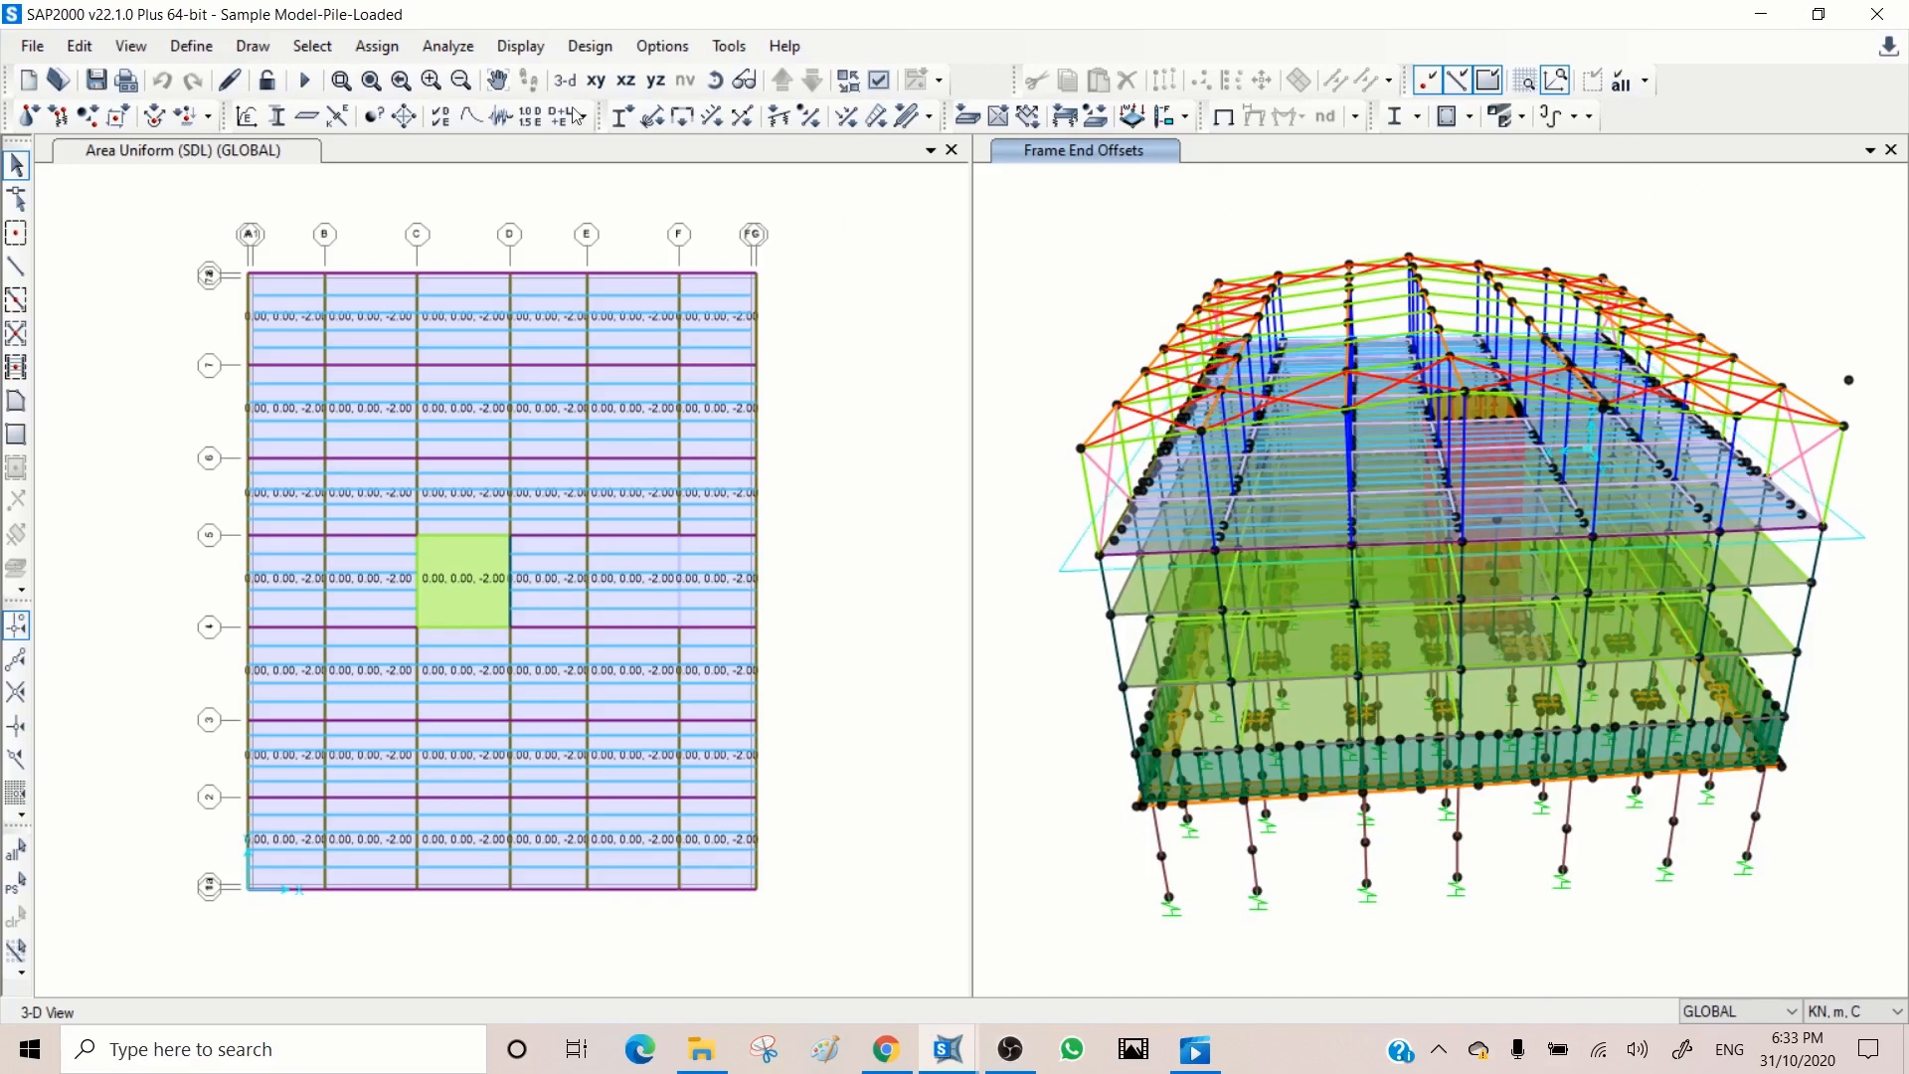
{"action": "left_click", "coordinate": [608, 89]}
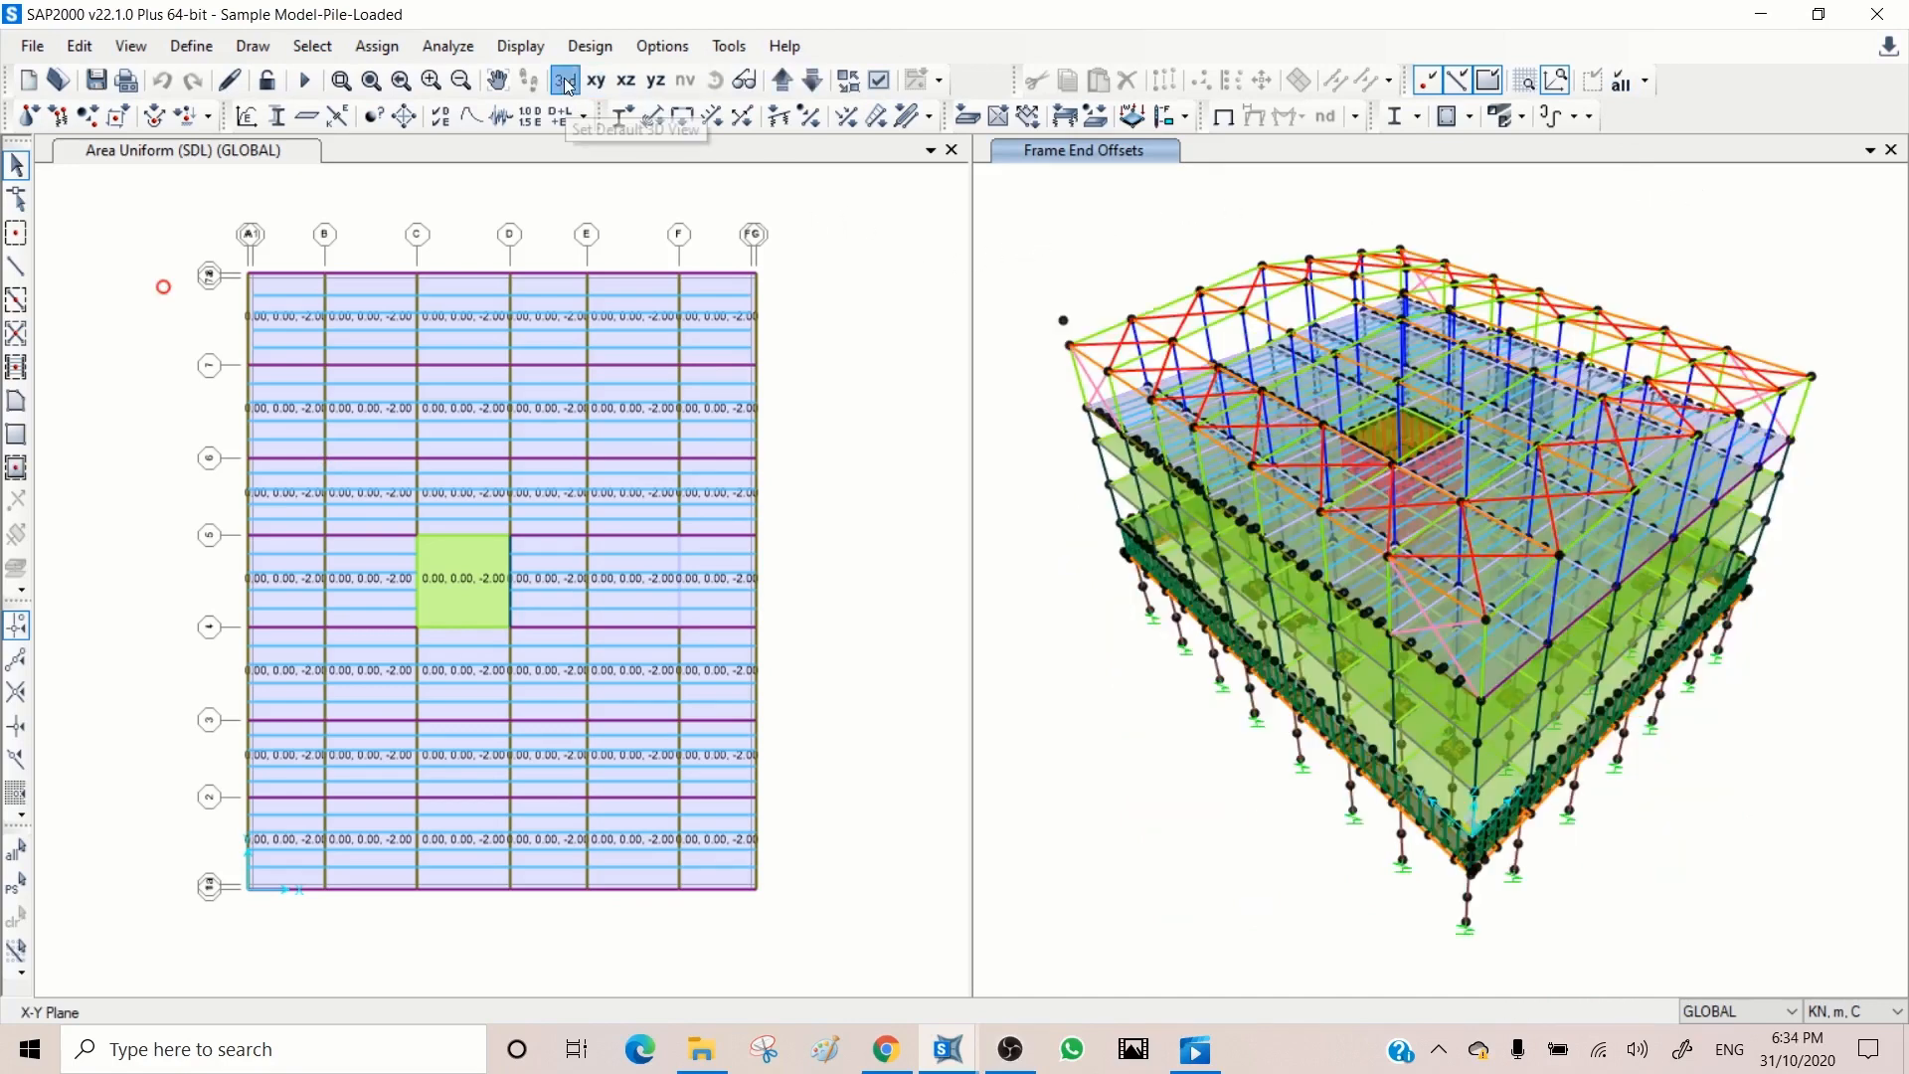
Step: Move the X-Y plan view down through the levels to Z=0
{"action": "left_click", "coordinate": [738, 198]}
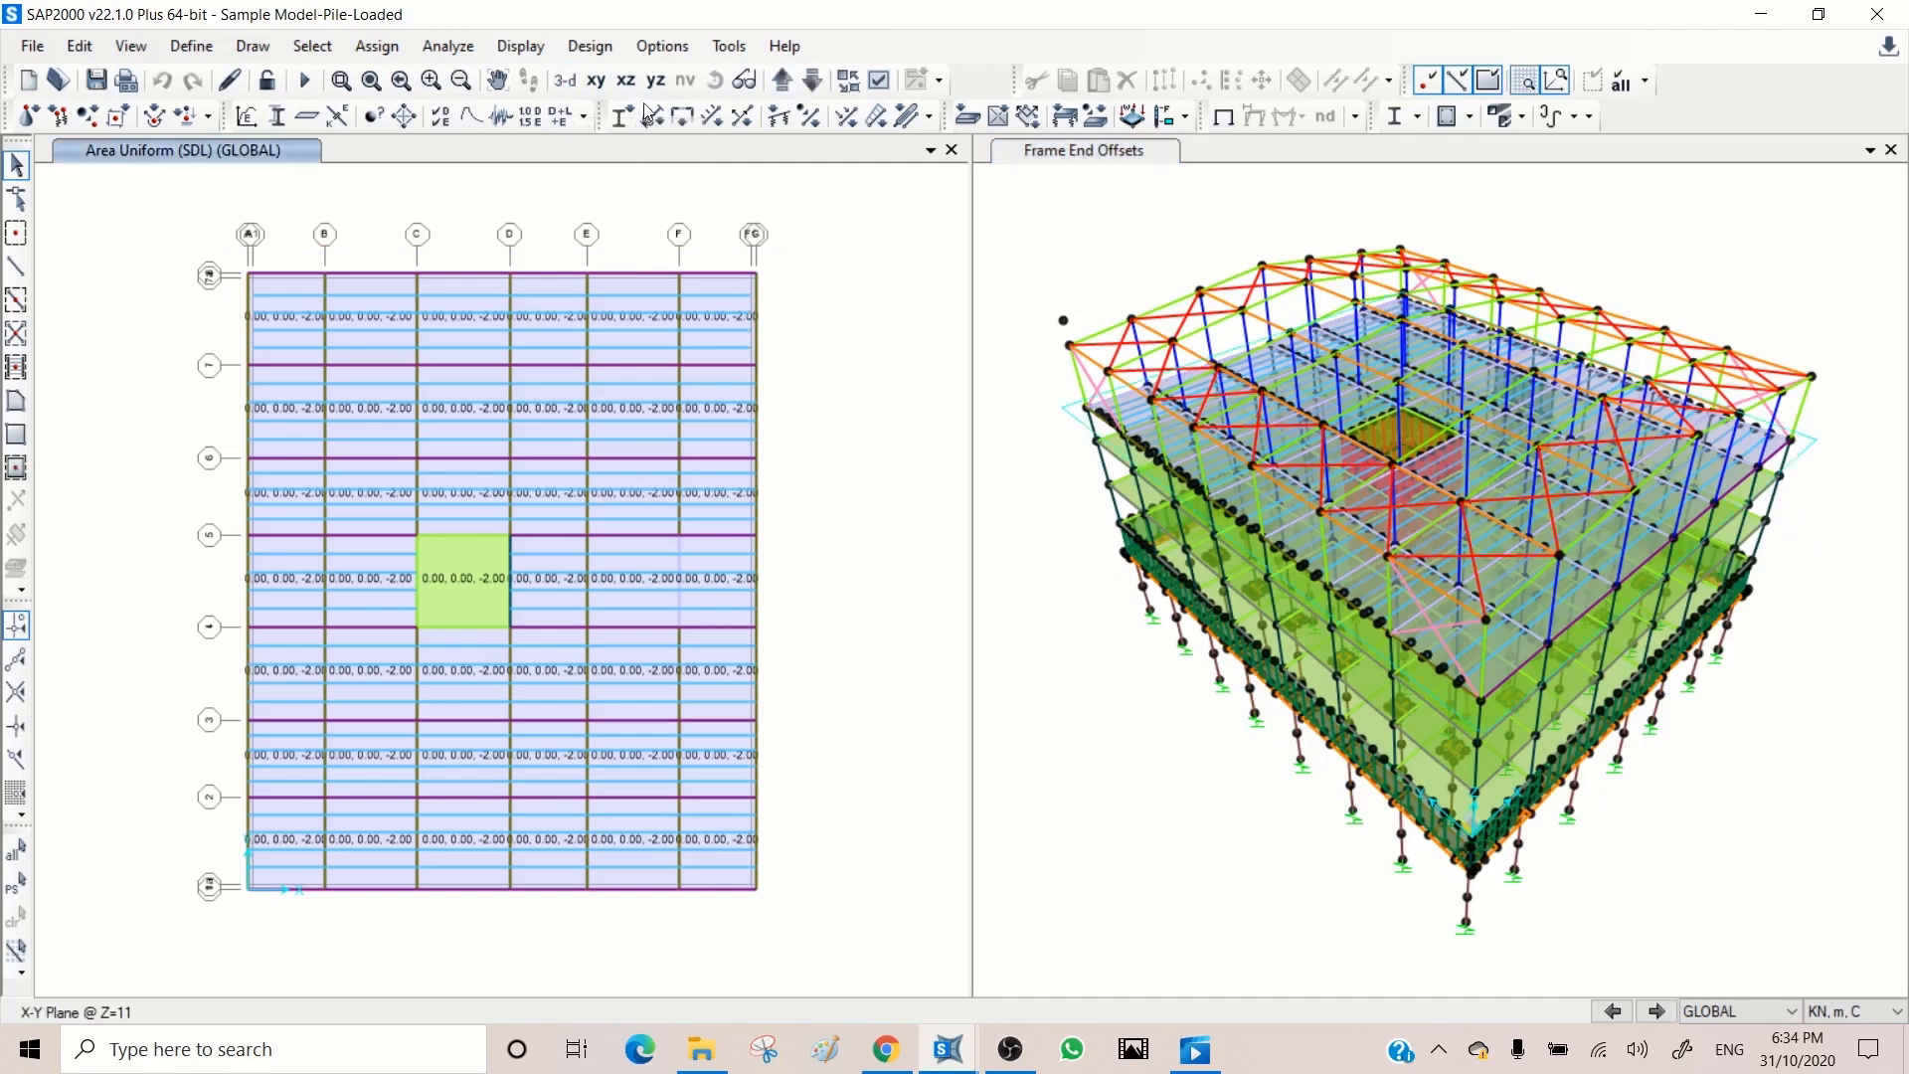
{"action": "left_click", "coordinate": [812, 79]}
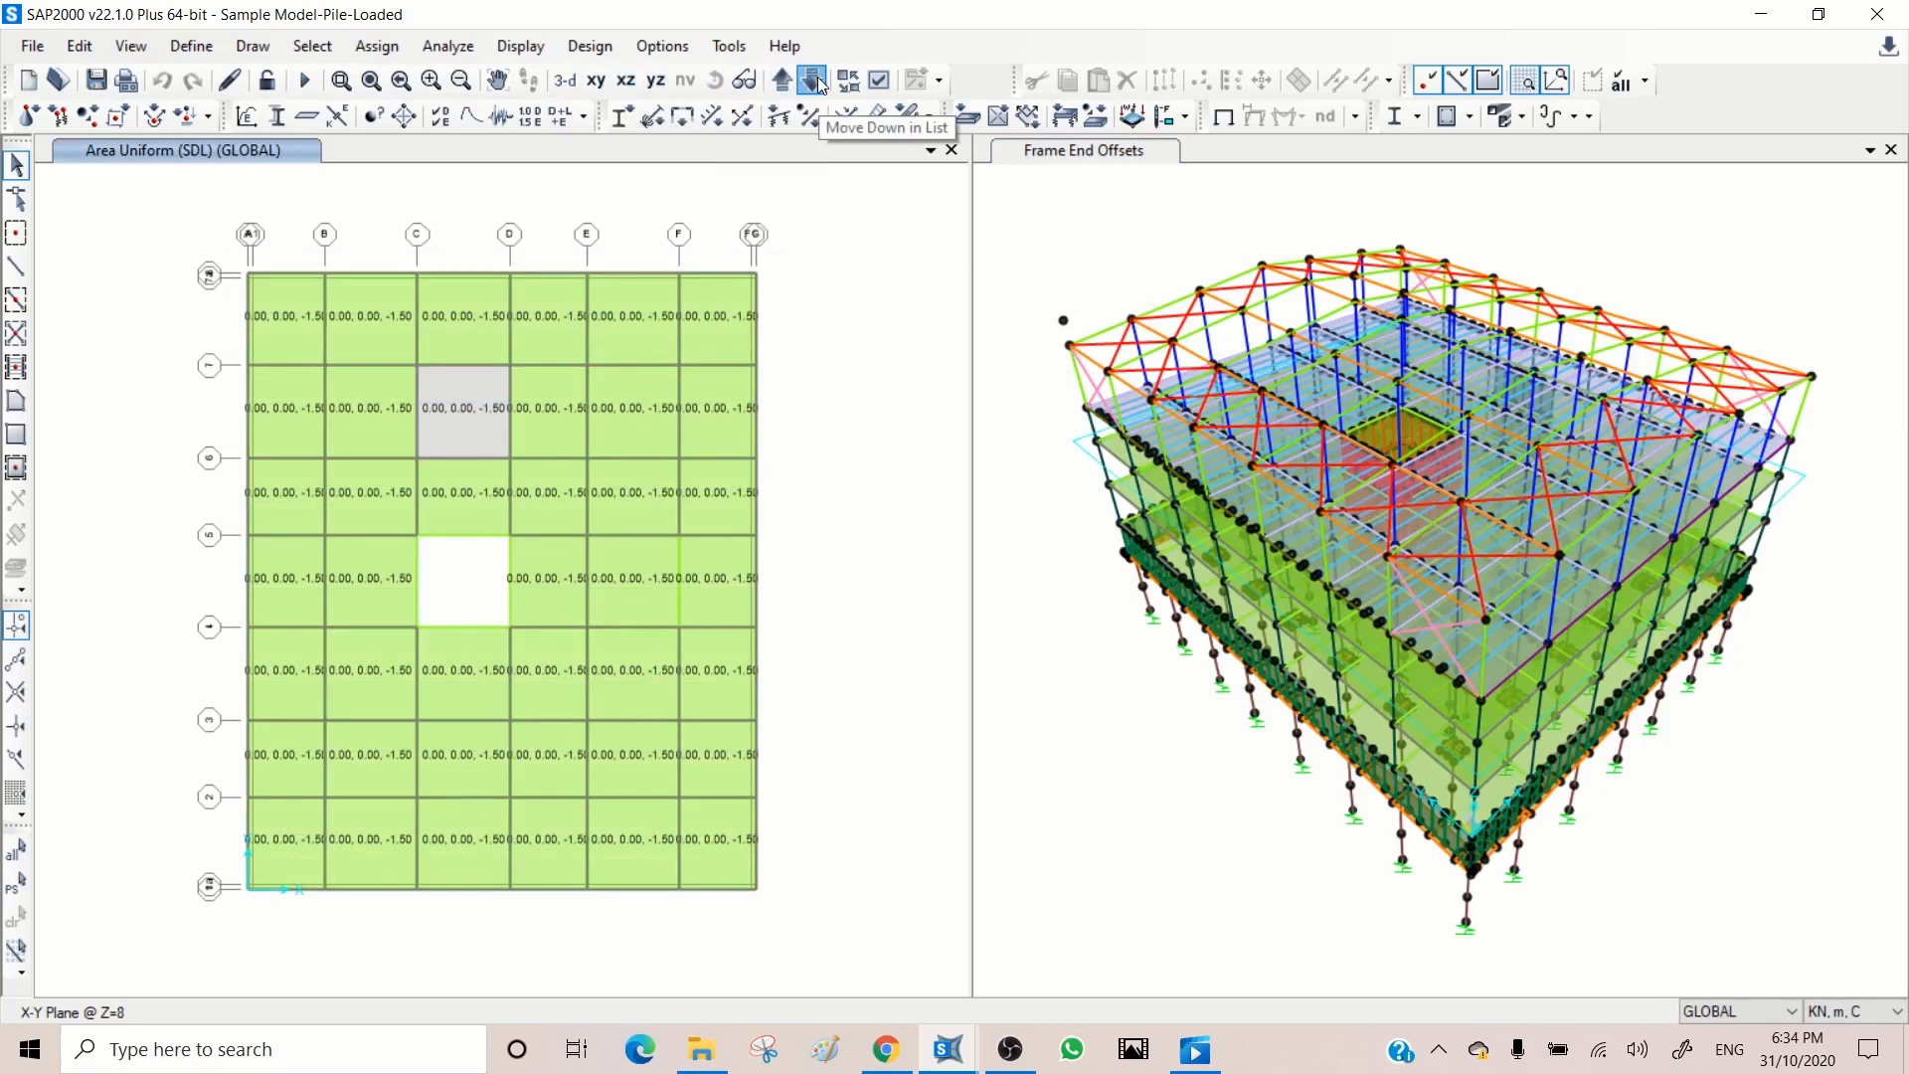
{"action": "left_click", "coordinate": [812, 79]}
{"action": "left_click", "coordinate": [812, 79]}
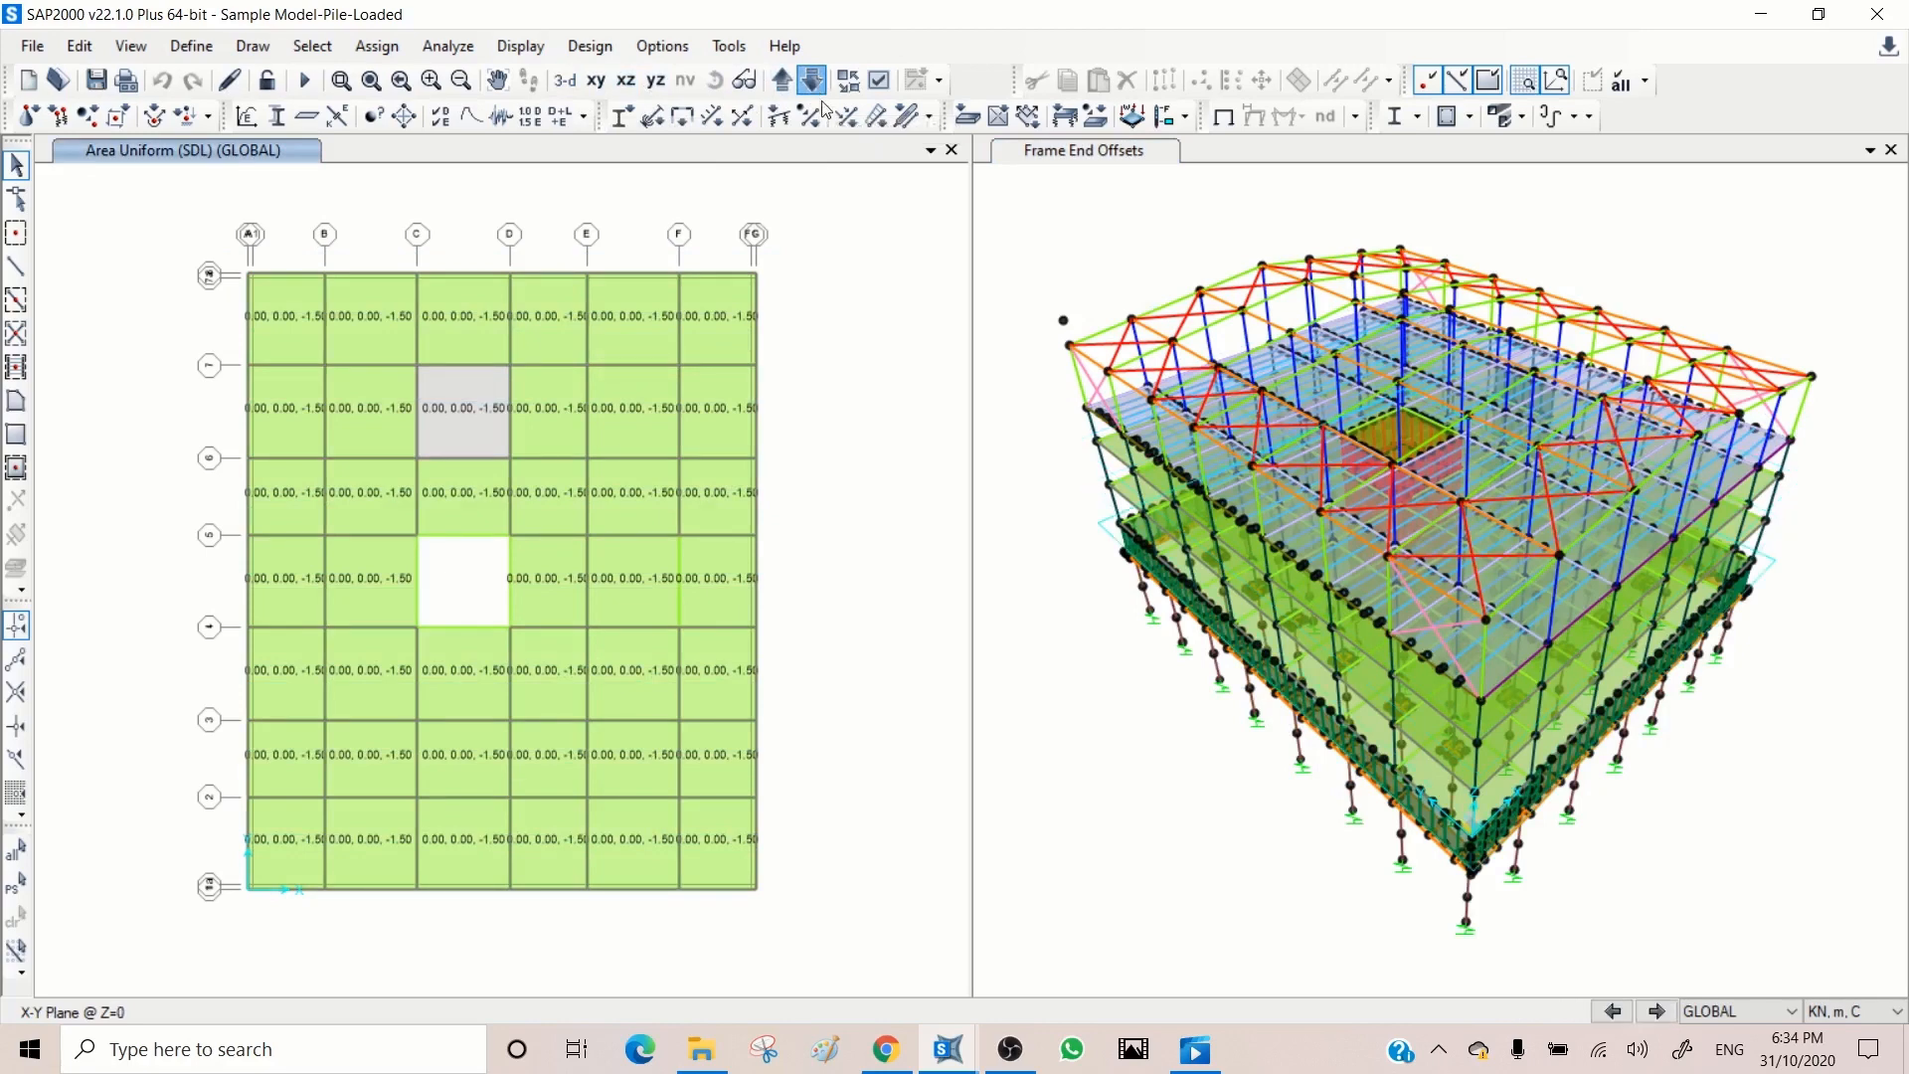
Step: Make the joints visible in the plan view by turning off the Invisible joint display option
{"action": "left_click", "coordinate": [878, 81]}
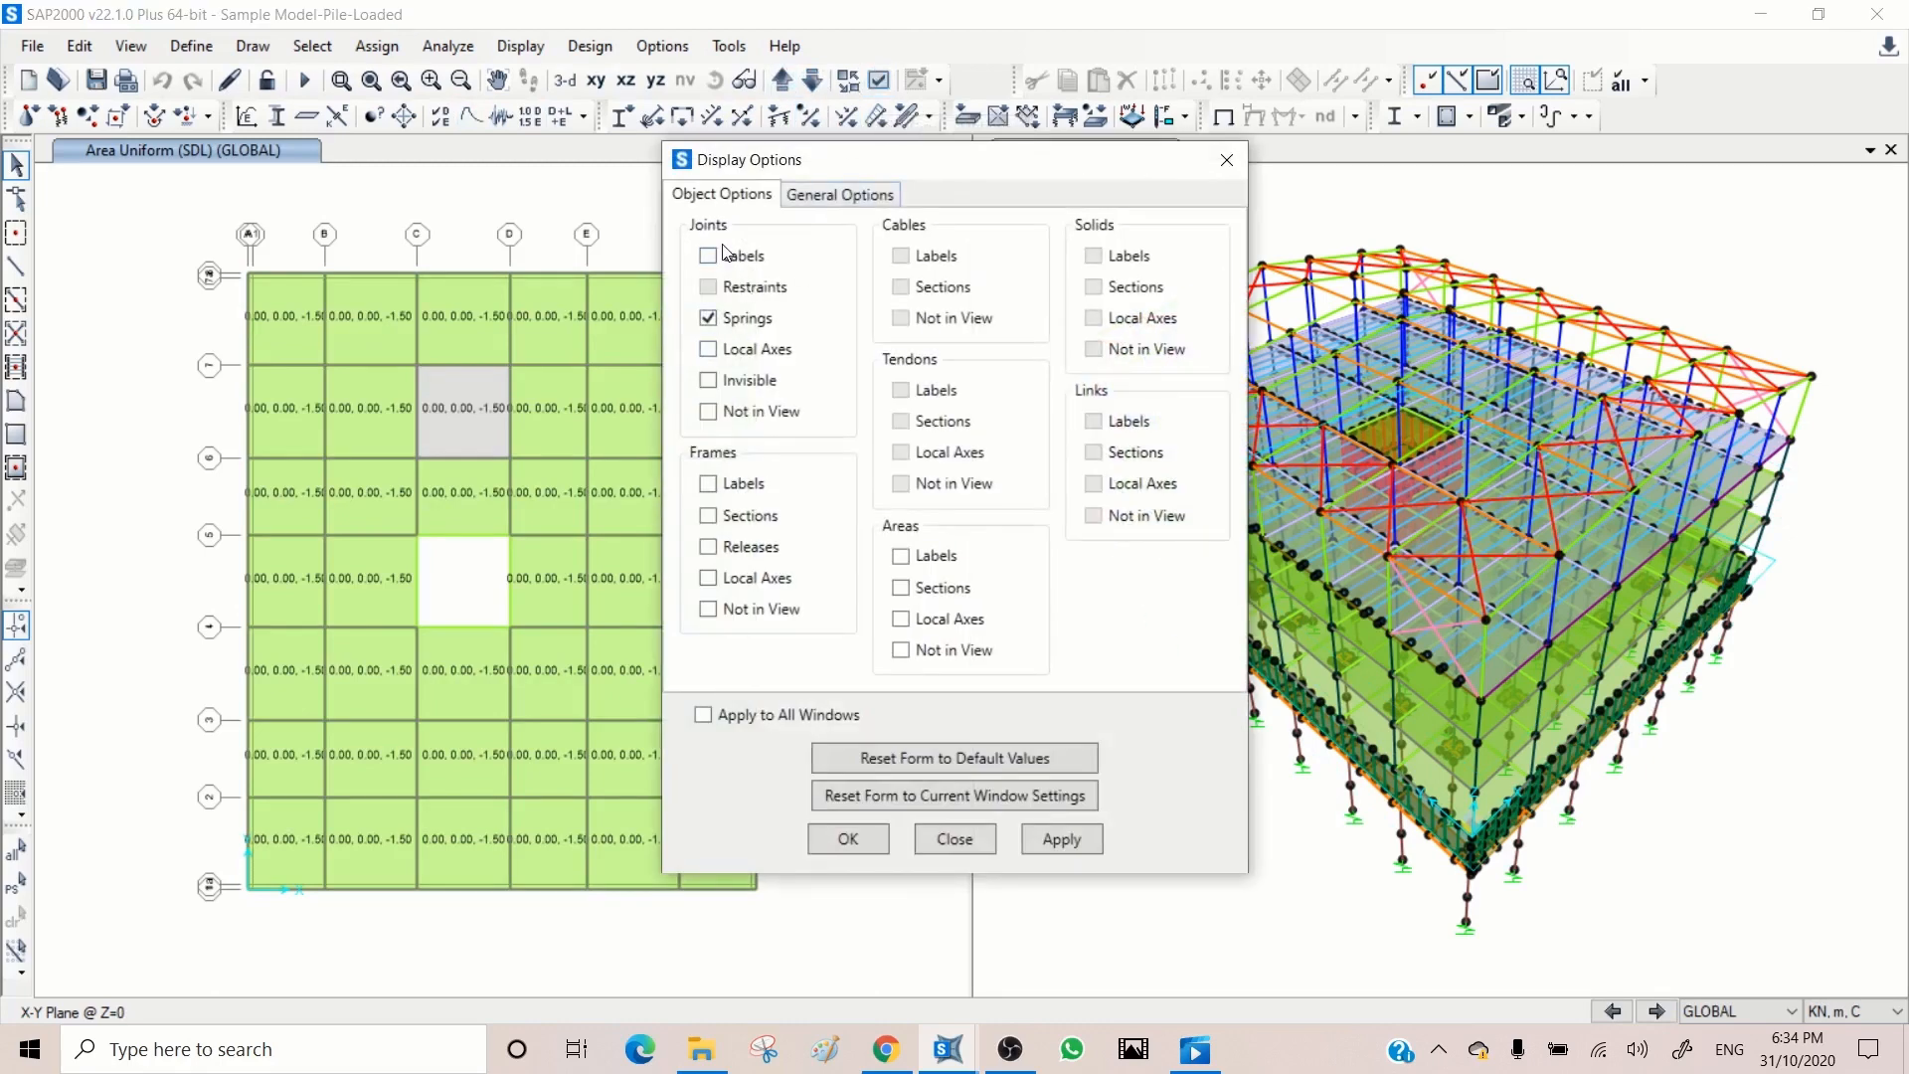
{"action": "left_click", "coordinate": [741, 387]}
{"action": "left_click", "coordinate": [760, 387]}
{"action": "left_click", "coordinate": [548, 216]}
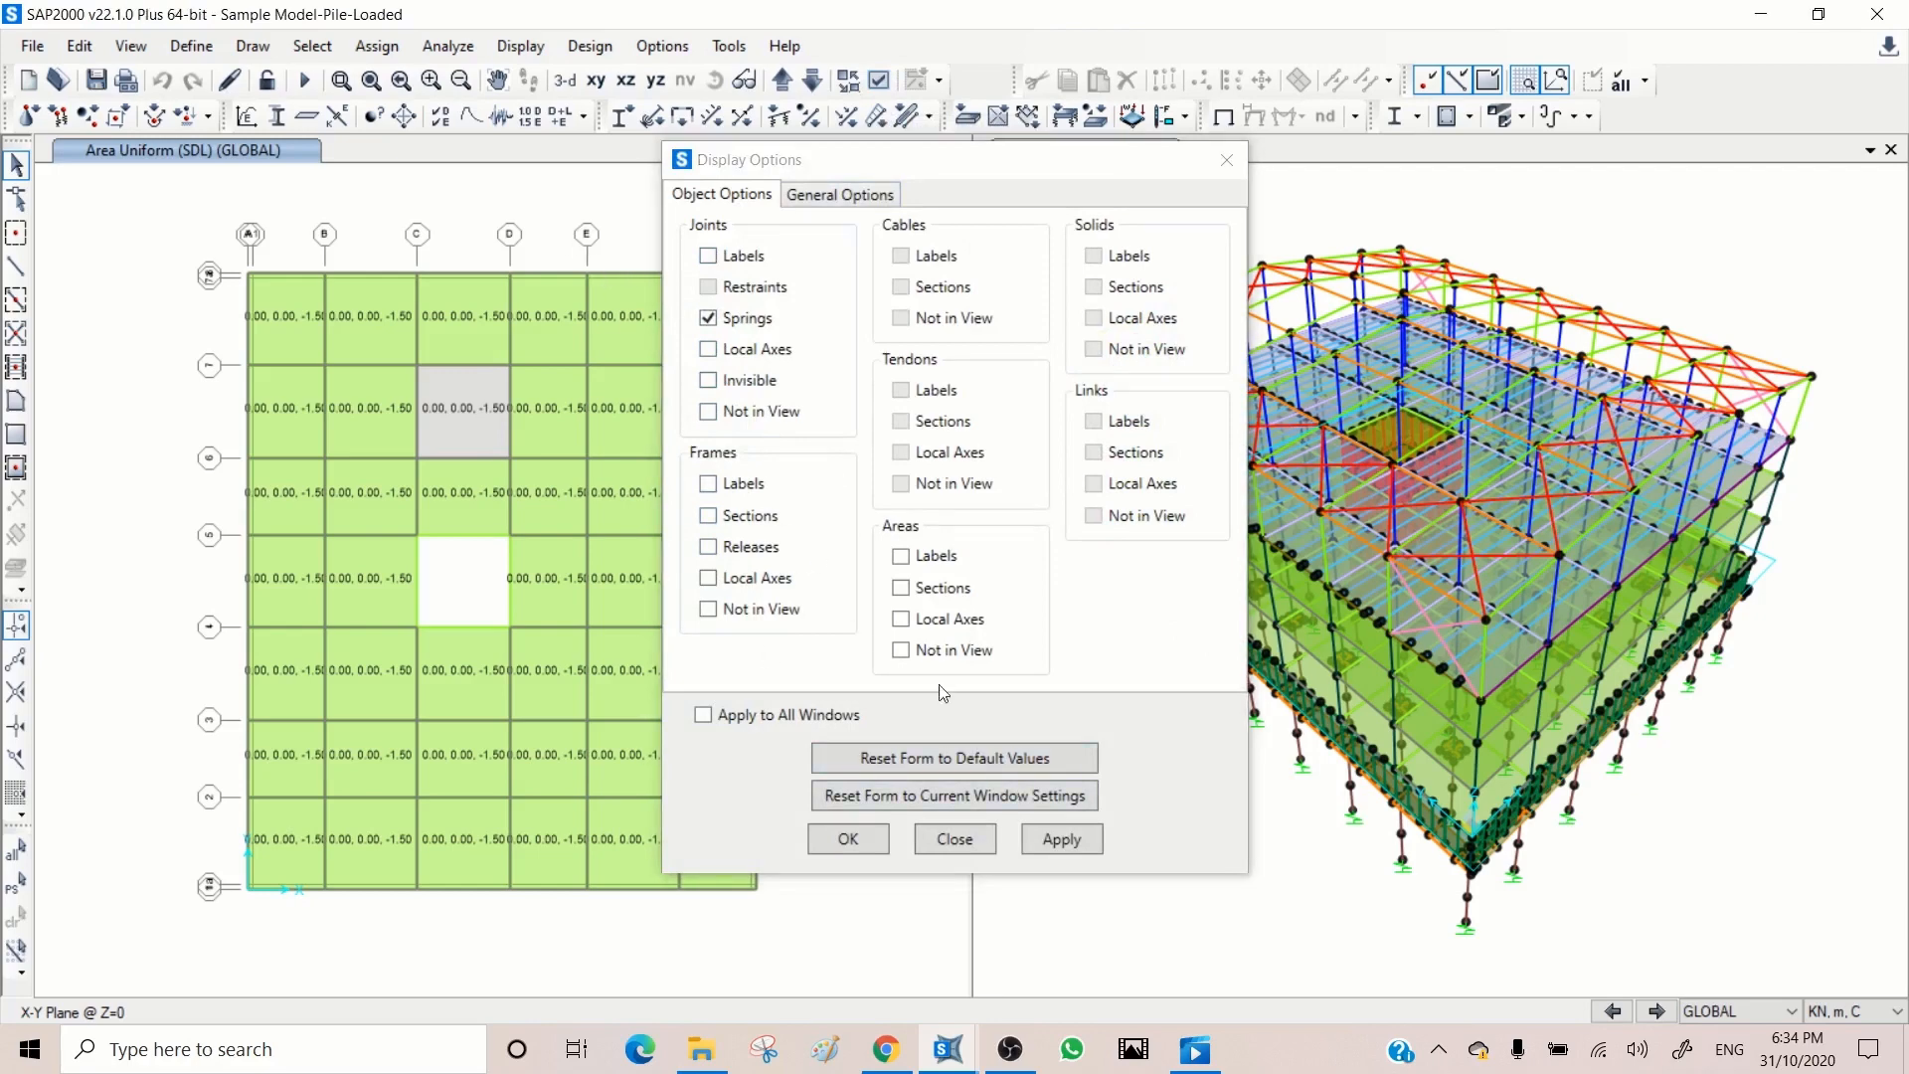
{"action": "left_click", "coordinate": [735, 162]}
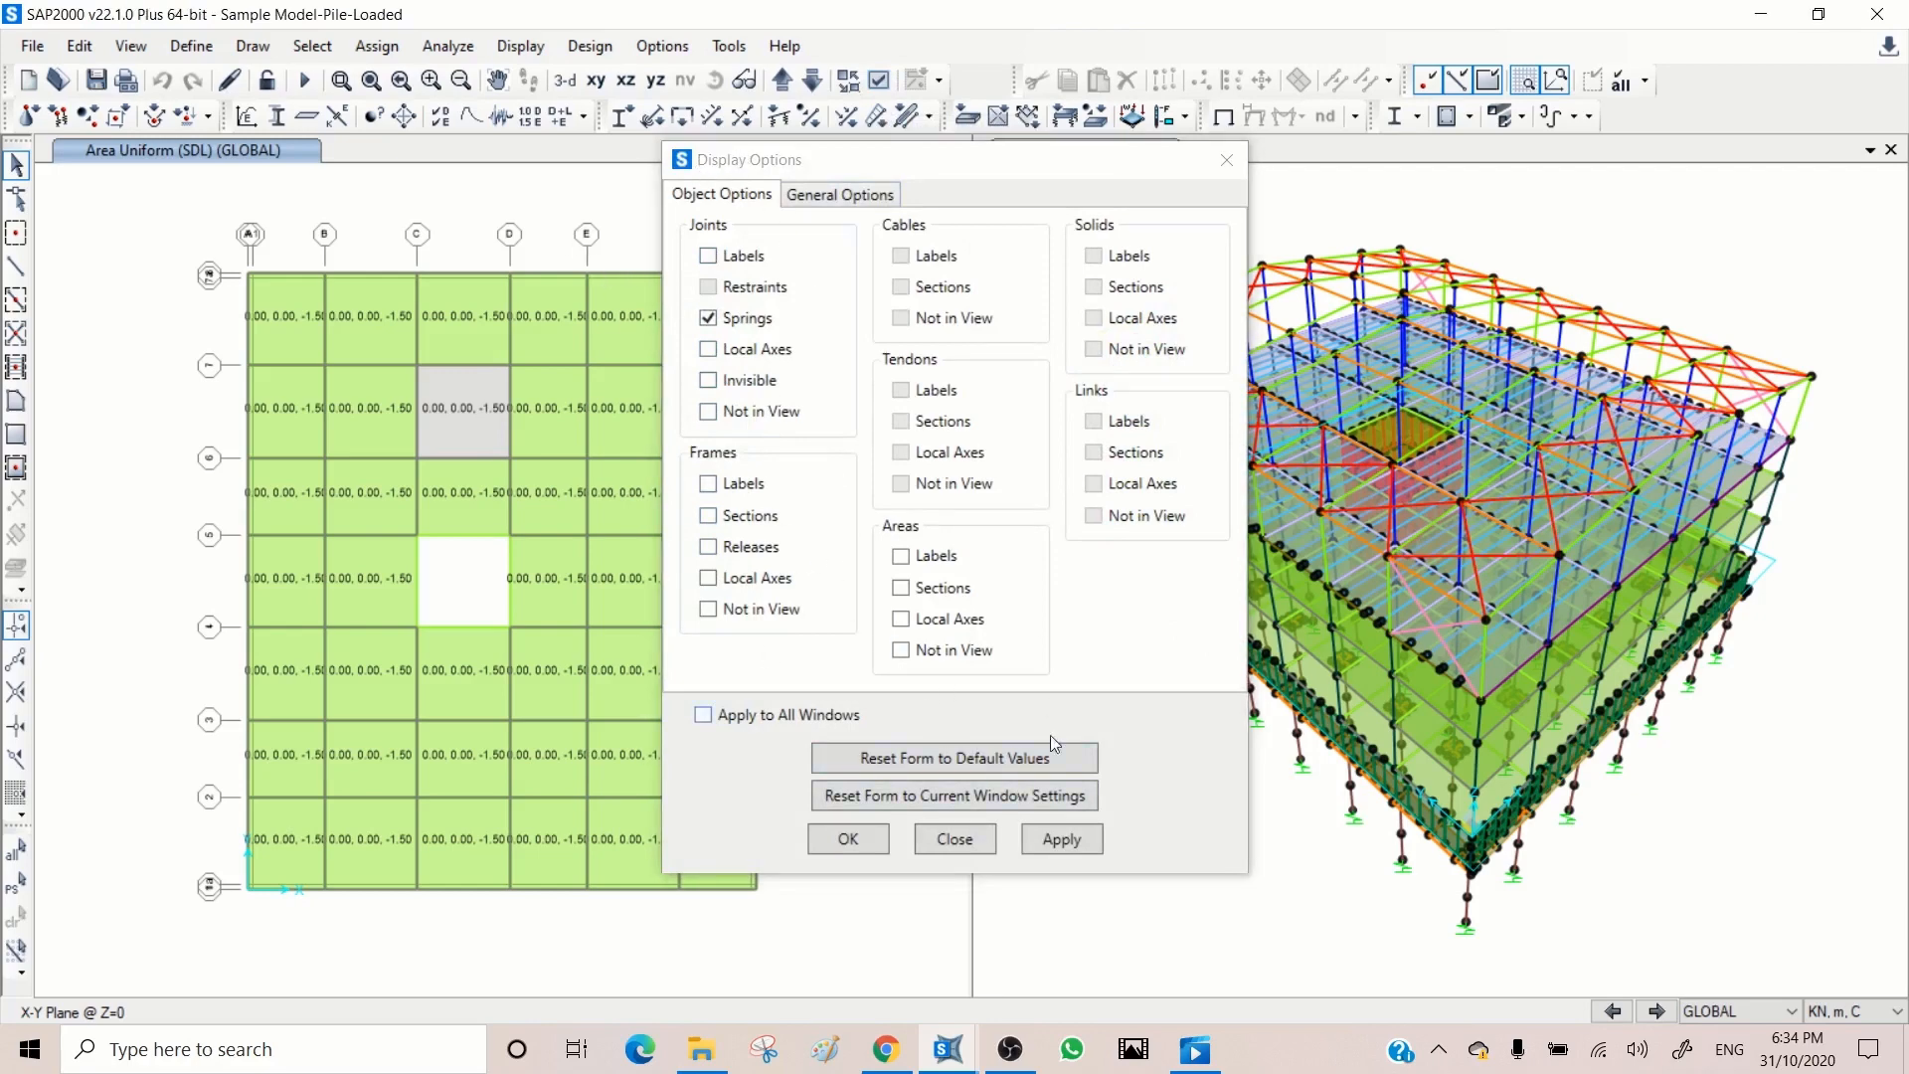
{"action": "left_click", "coordinate": [1056, 840]}
{"action": "left_click", "coordinate": [960, 843]}
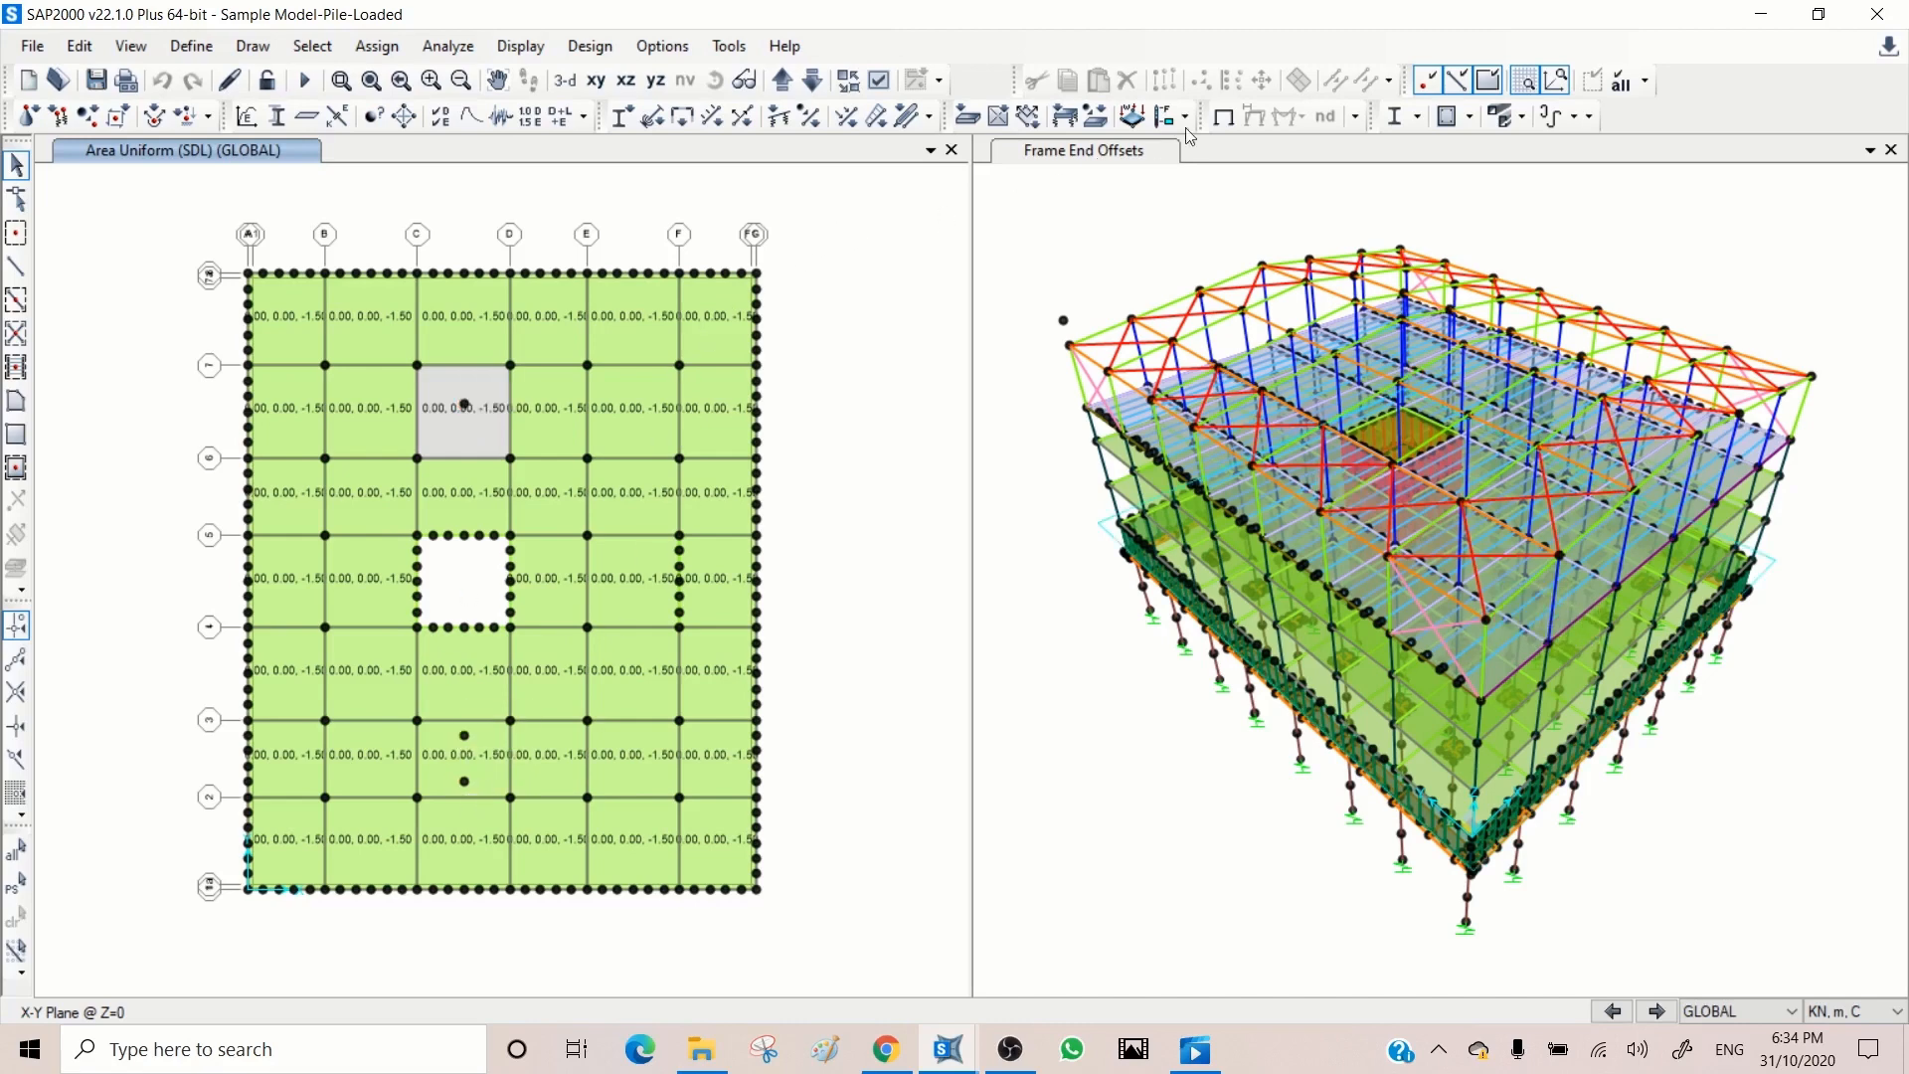
Step: Replace the area load display in the plan view with the undeformed model and compare the Z=4 and Z=0 levels
{"action": "left_click", "coordinate": [1228, 120]}
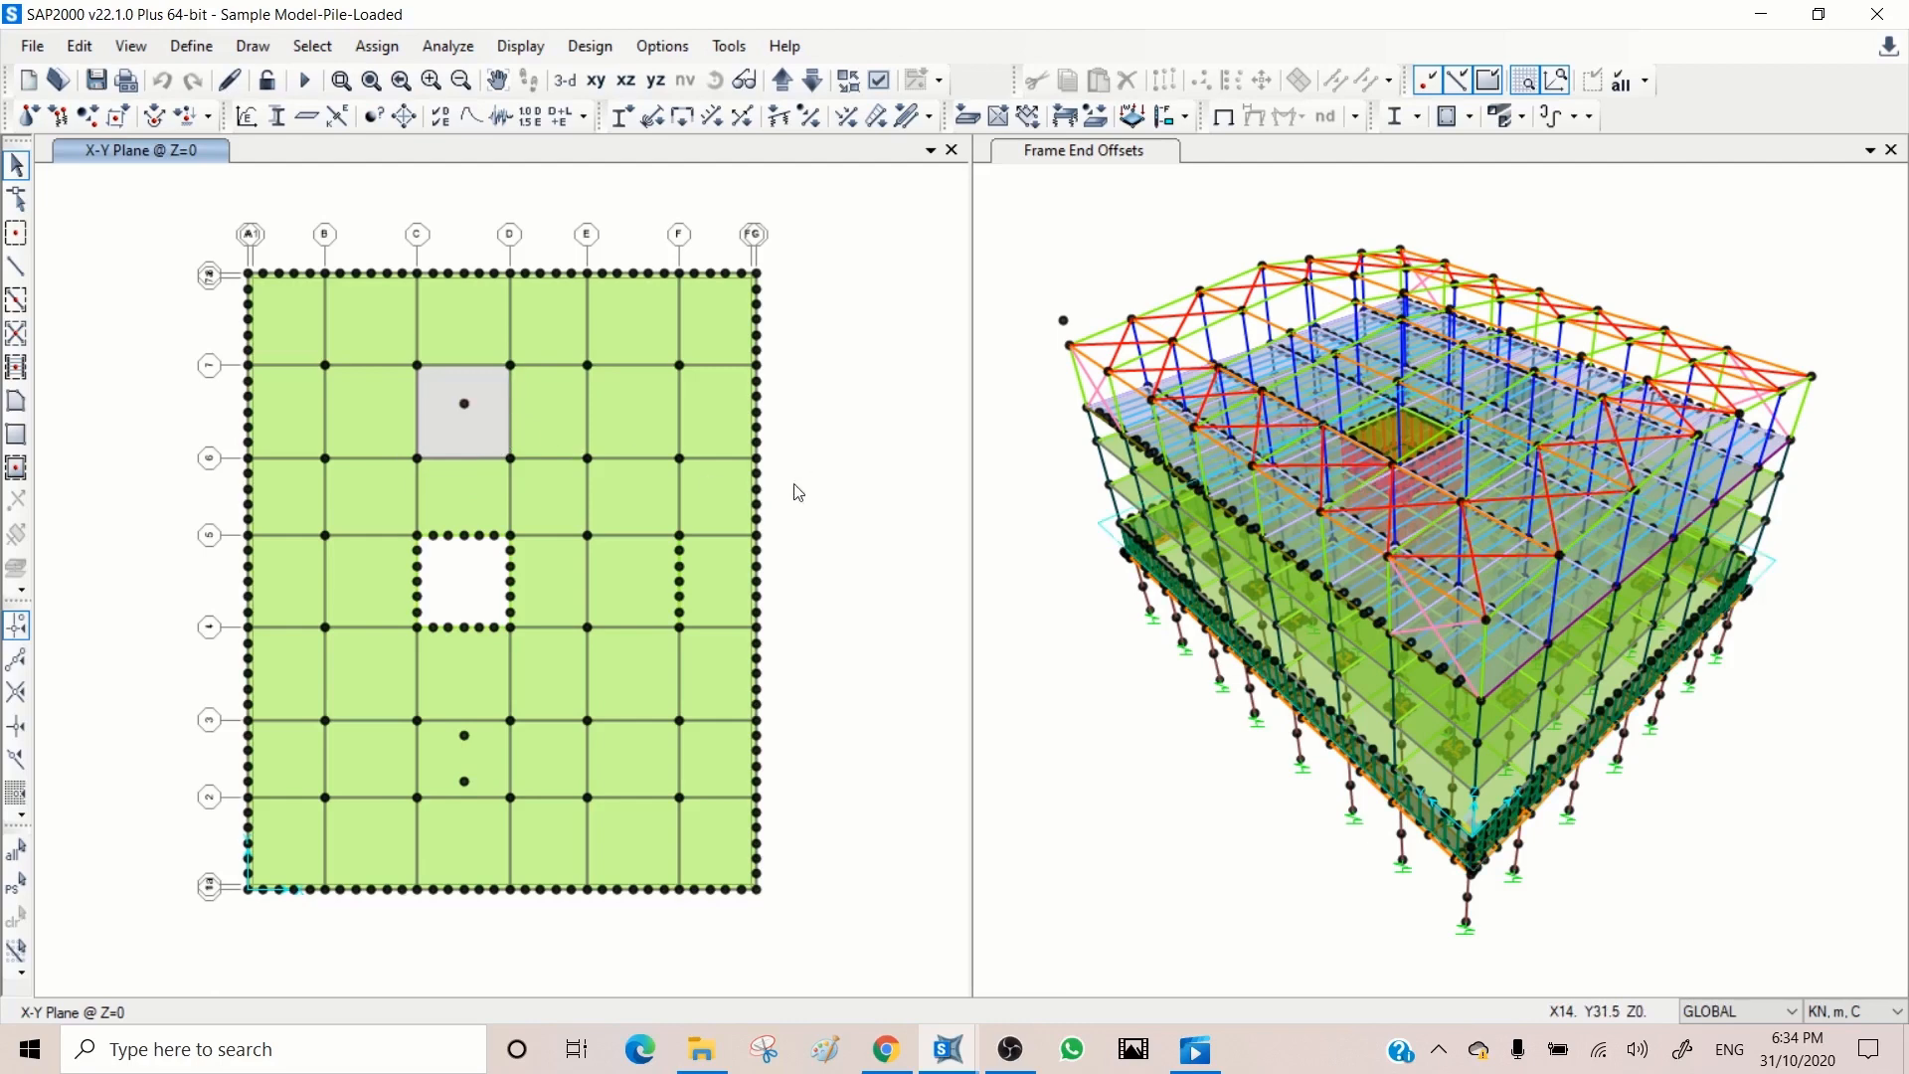
{"action": "left_click", "coordinate": [1139, 236]}
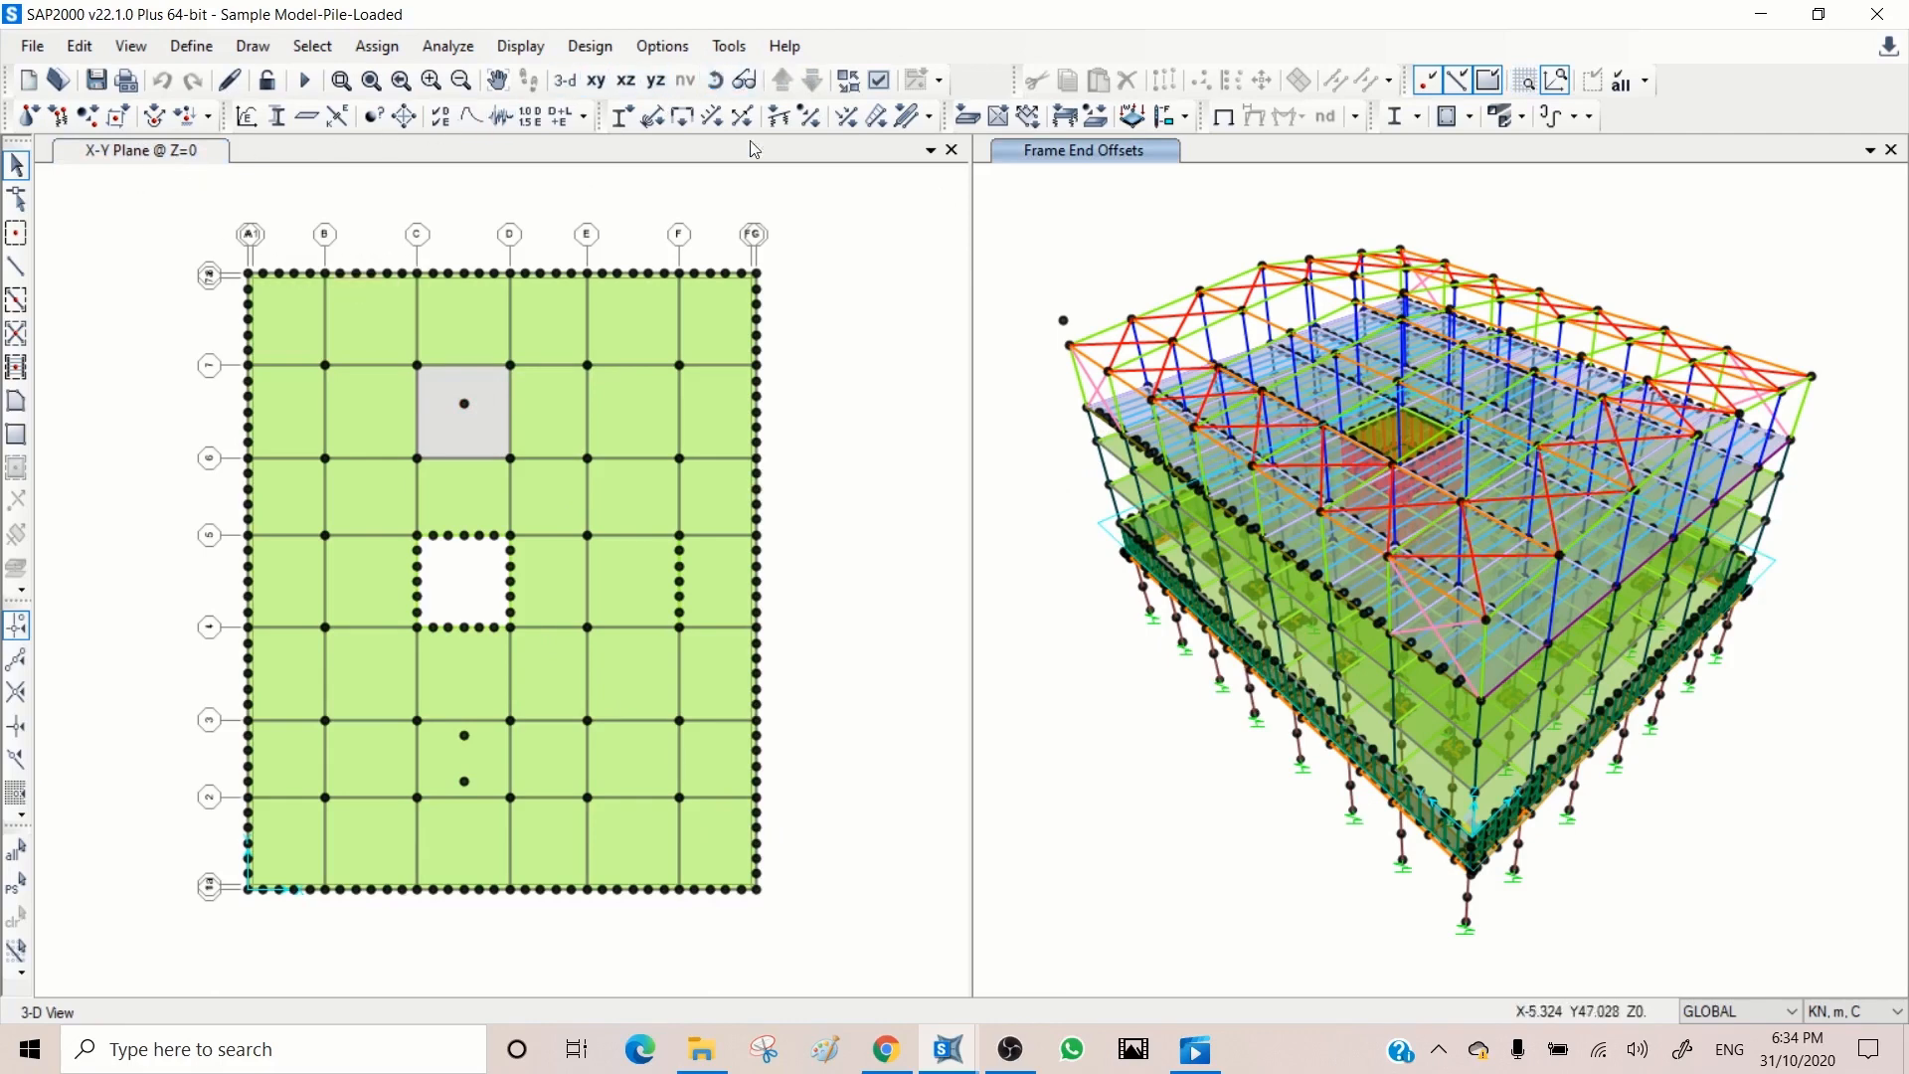
{"action": "left_click", "coordinate": [781, 225]}
{"action": "left_click", "coordinate": [782, 79]}
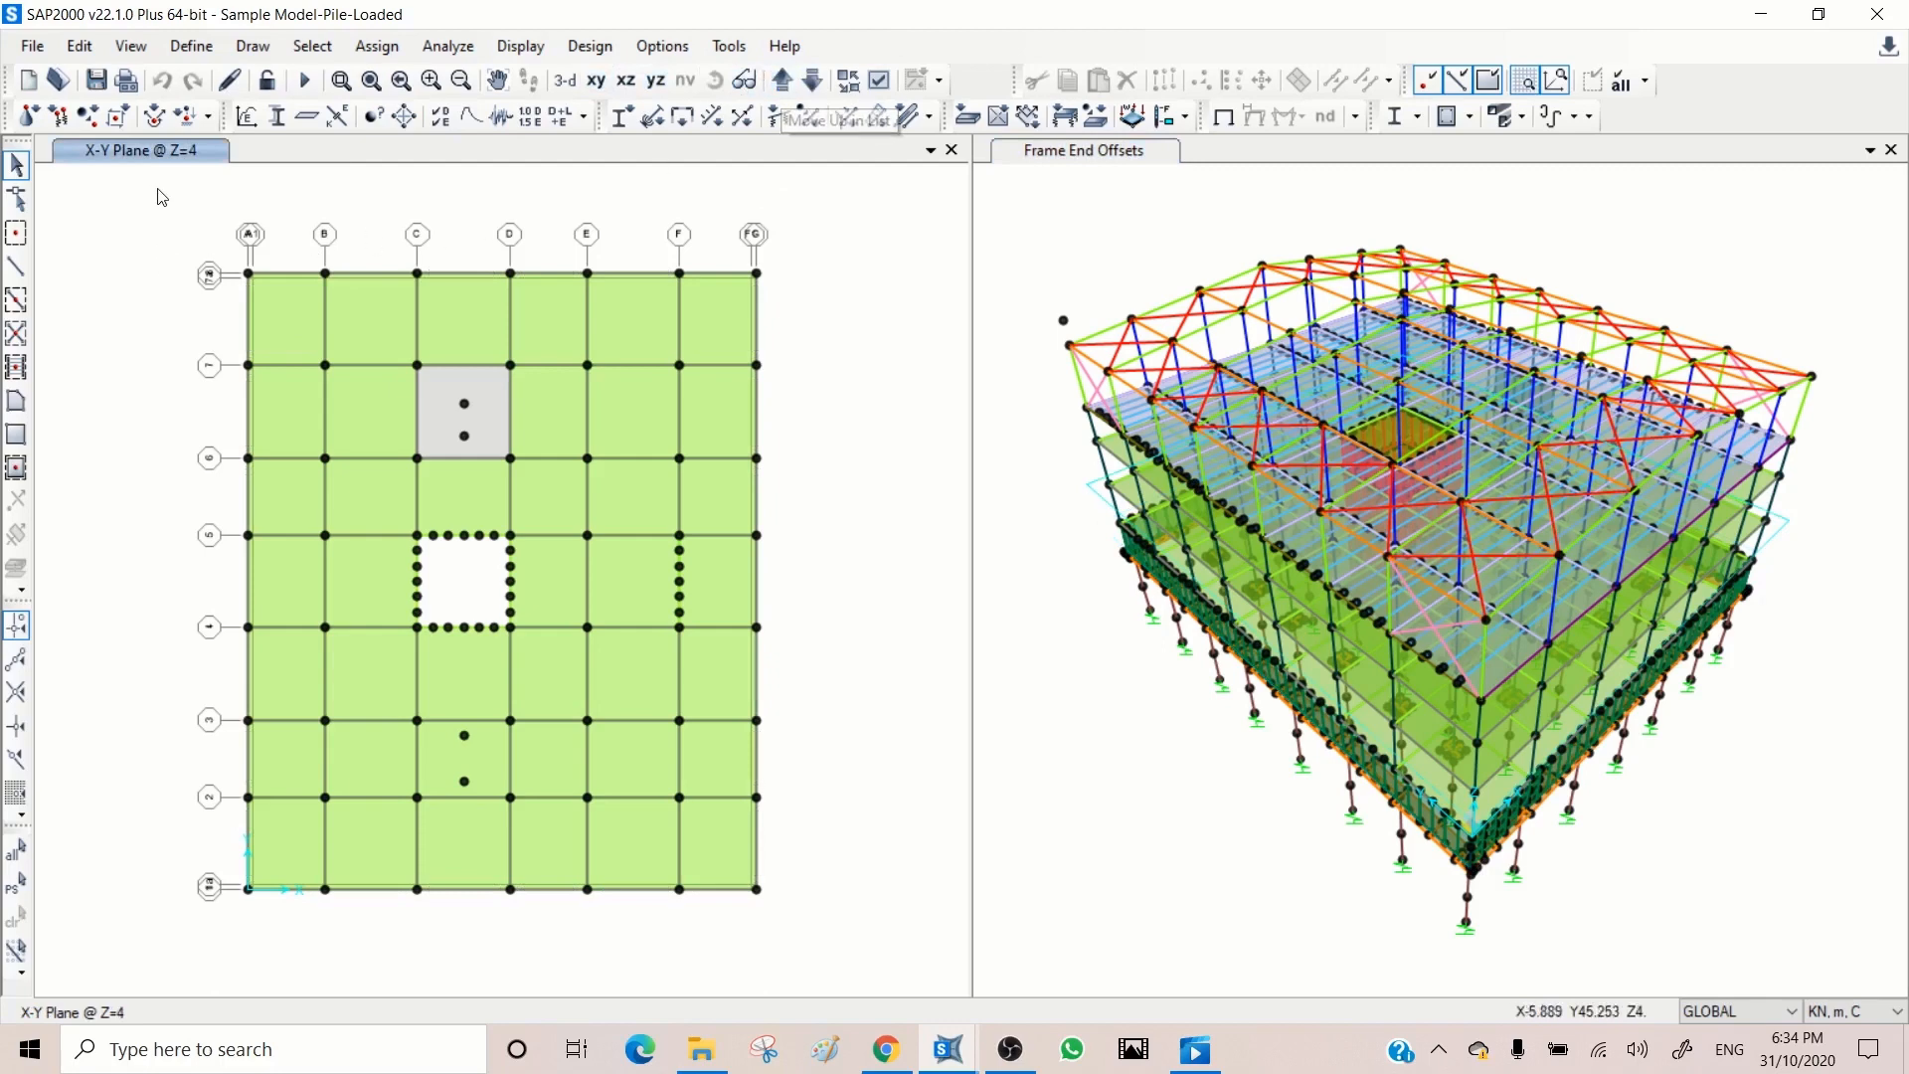
{"action": "left_click", "coordinate": [814, 79]}
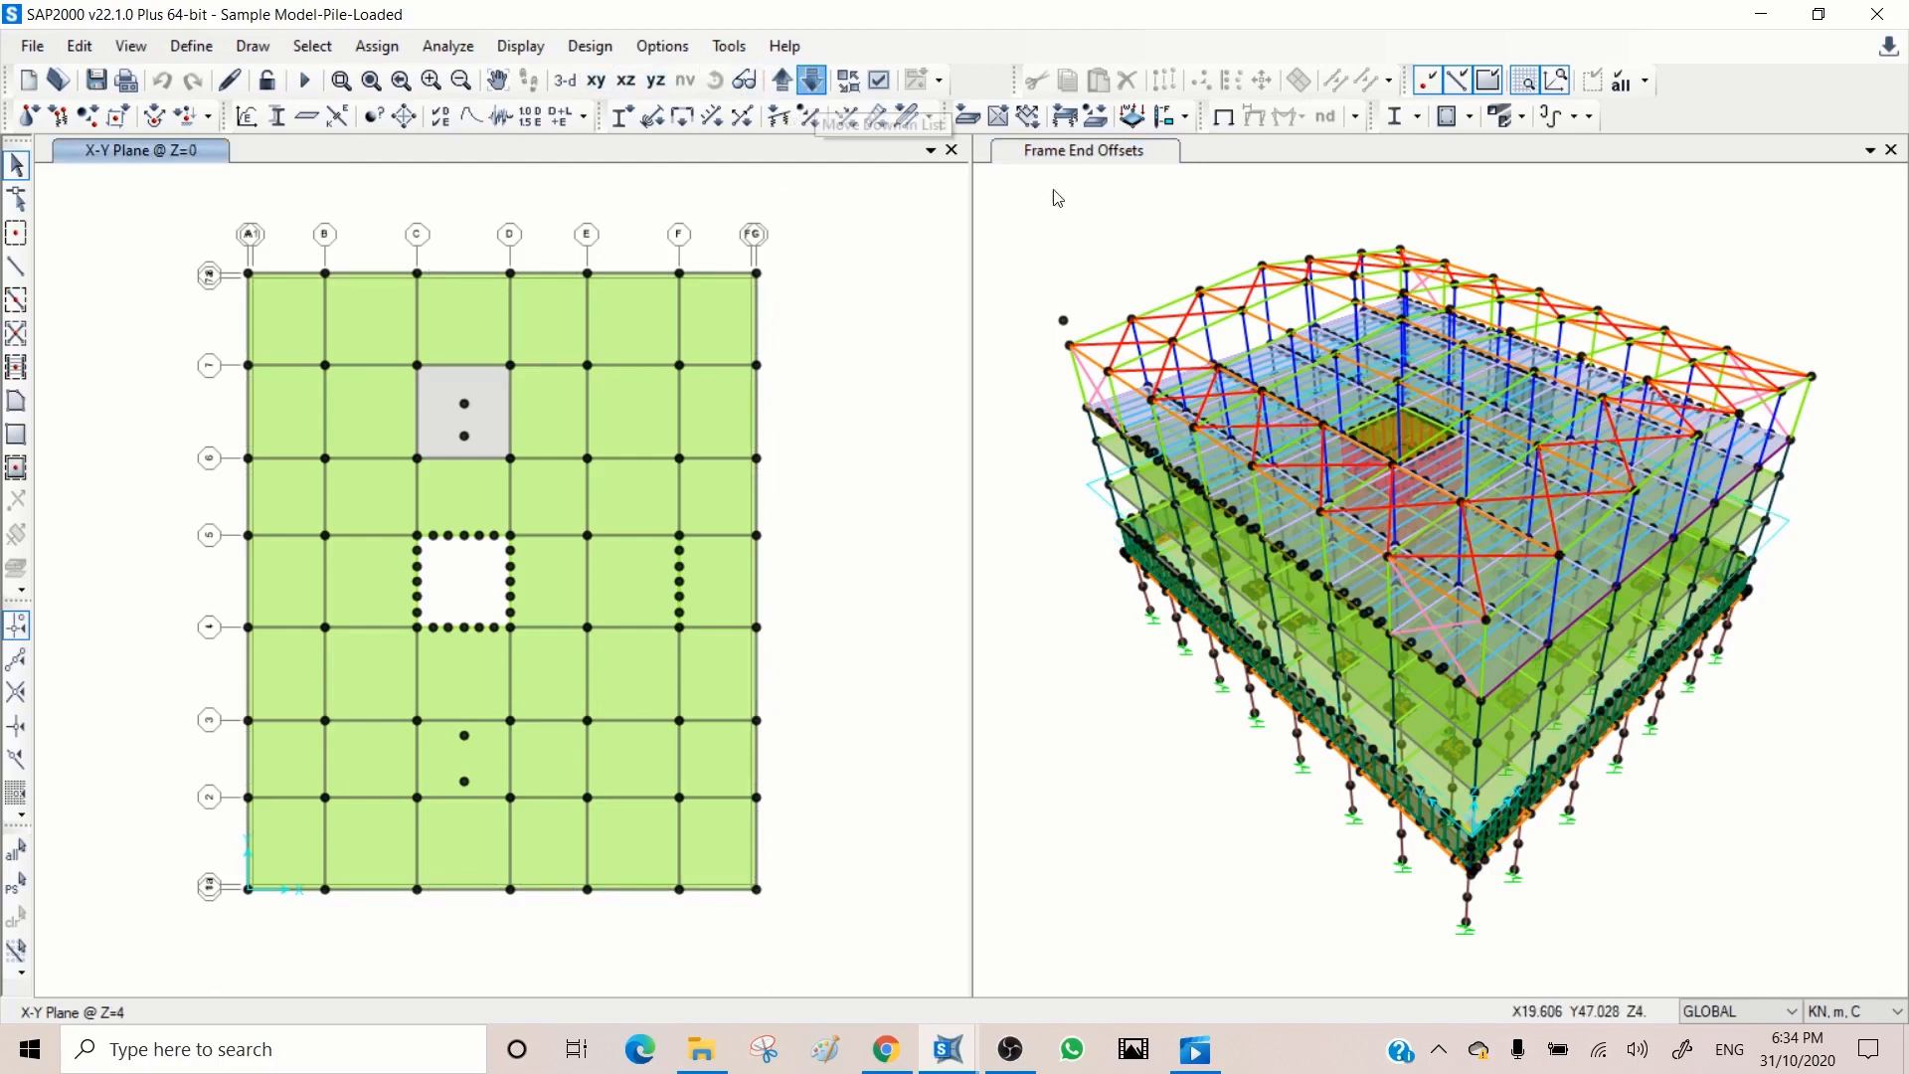
Step: Limit the 3D view to the storey between Z=0 and Z=4 m and enlarge it
{"action": "left_click", "coordinate": [1104, 224]}
{"action": "left_click", "coordinate": [131, 46]}
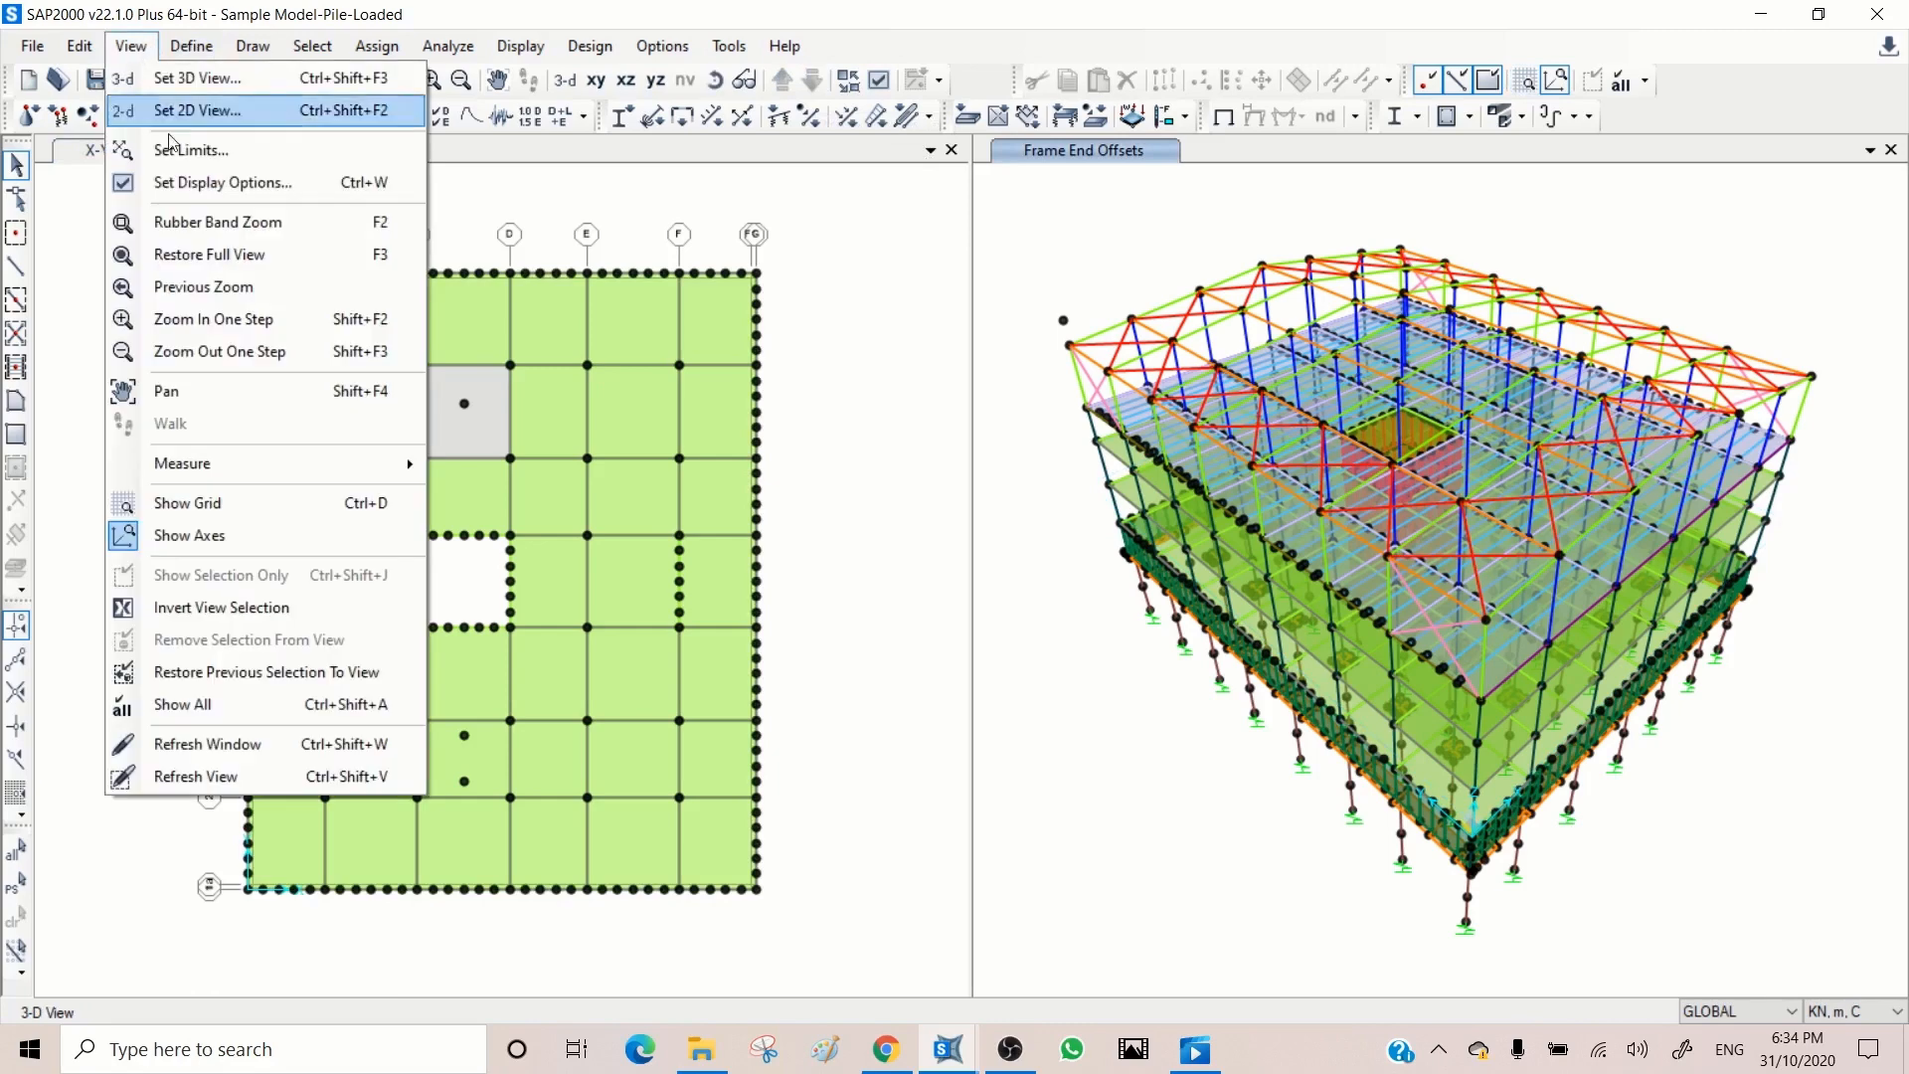
{"action": "left_click", "coordinate": [225, 159]}
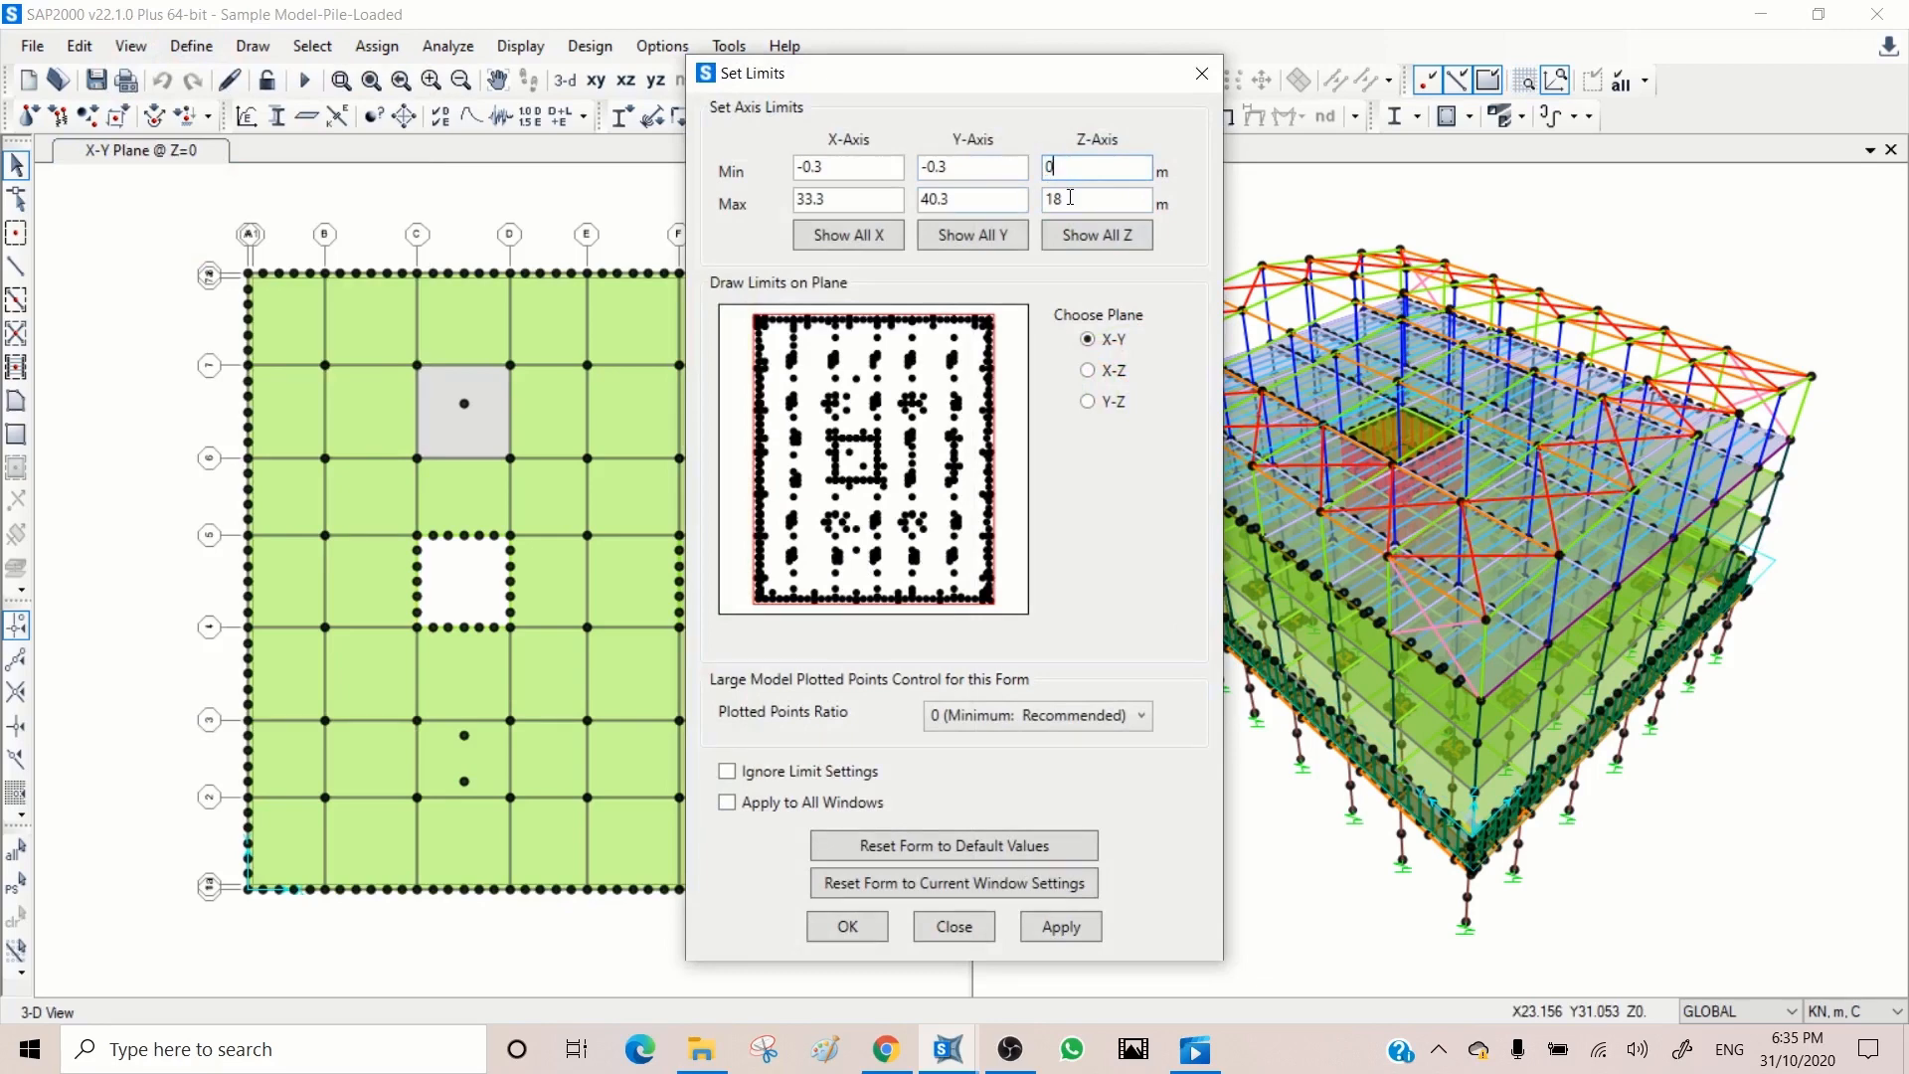
{"action": "left_click_drag", "start_coordinate": [1070, 197], "coordinate": [1023, 197]}
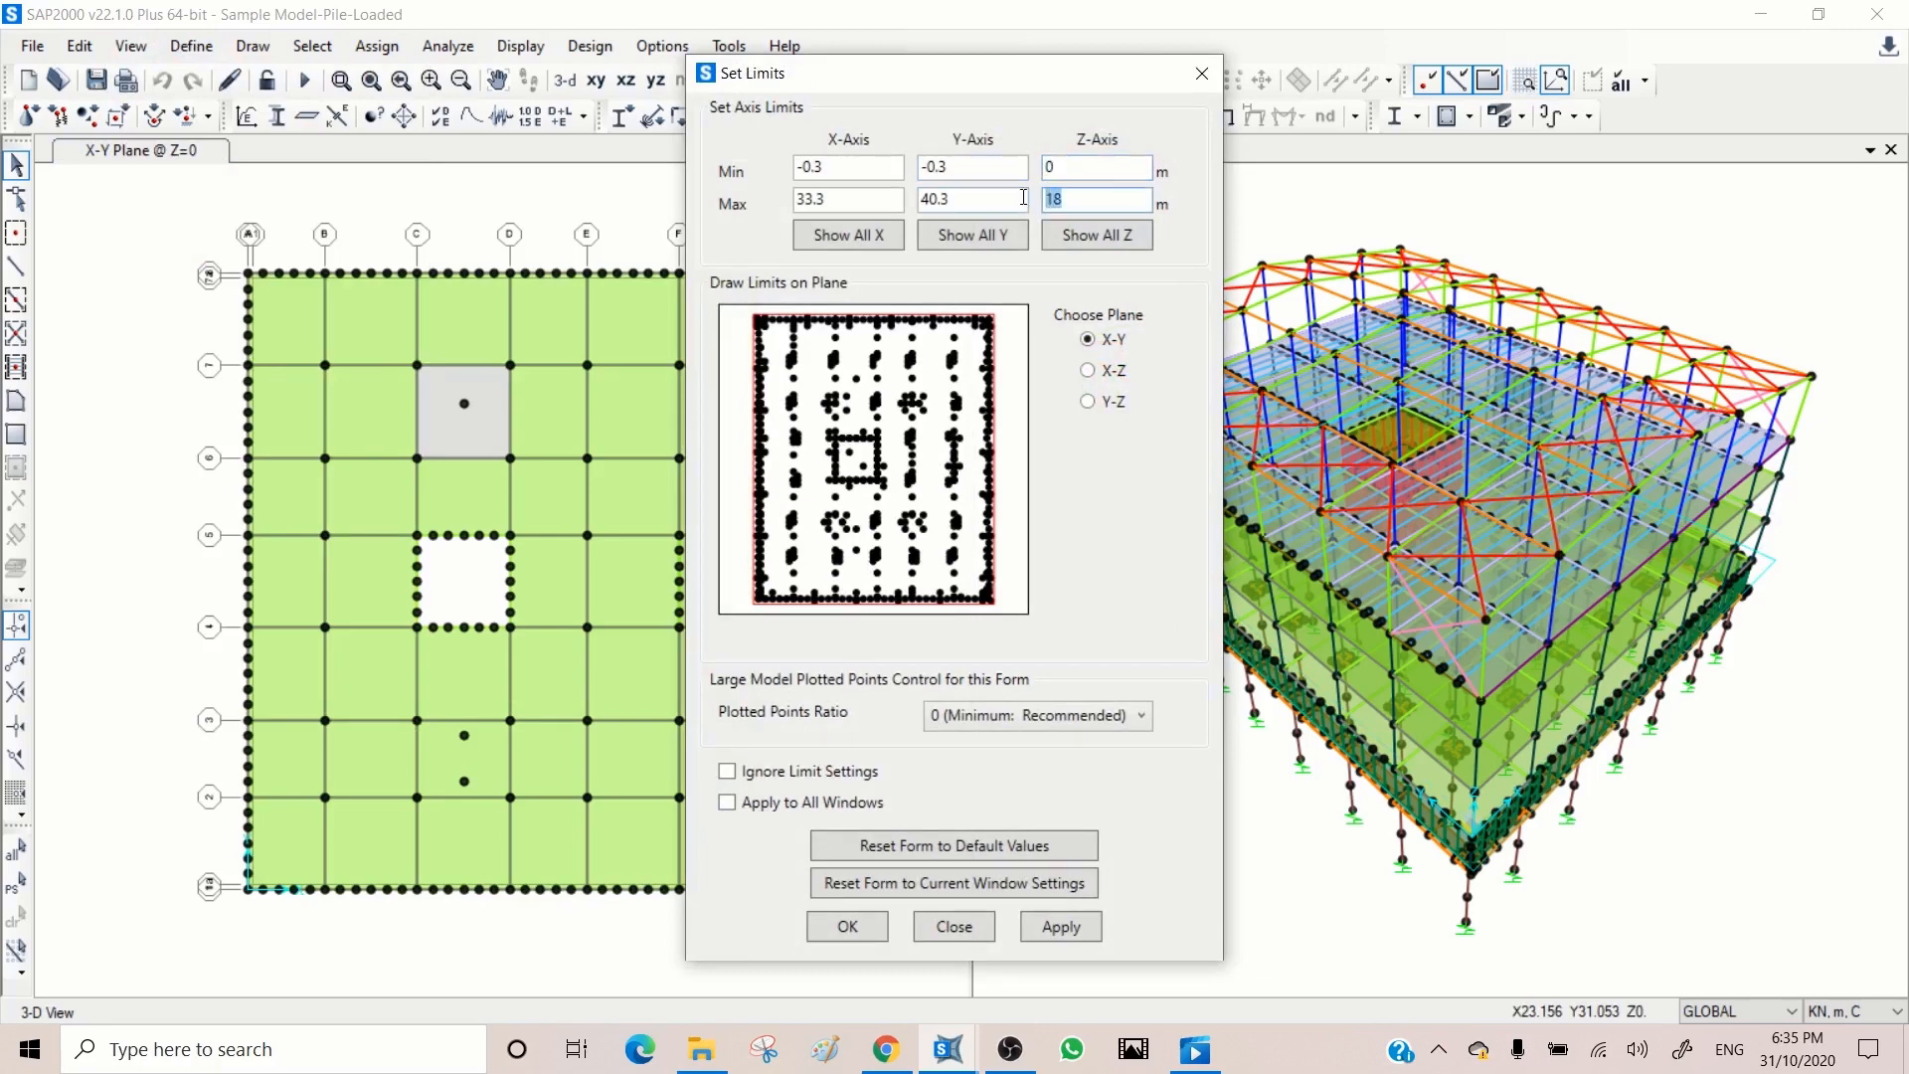
{"action": "left_click", "coordinate": [1080, 934]}
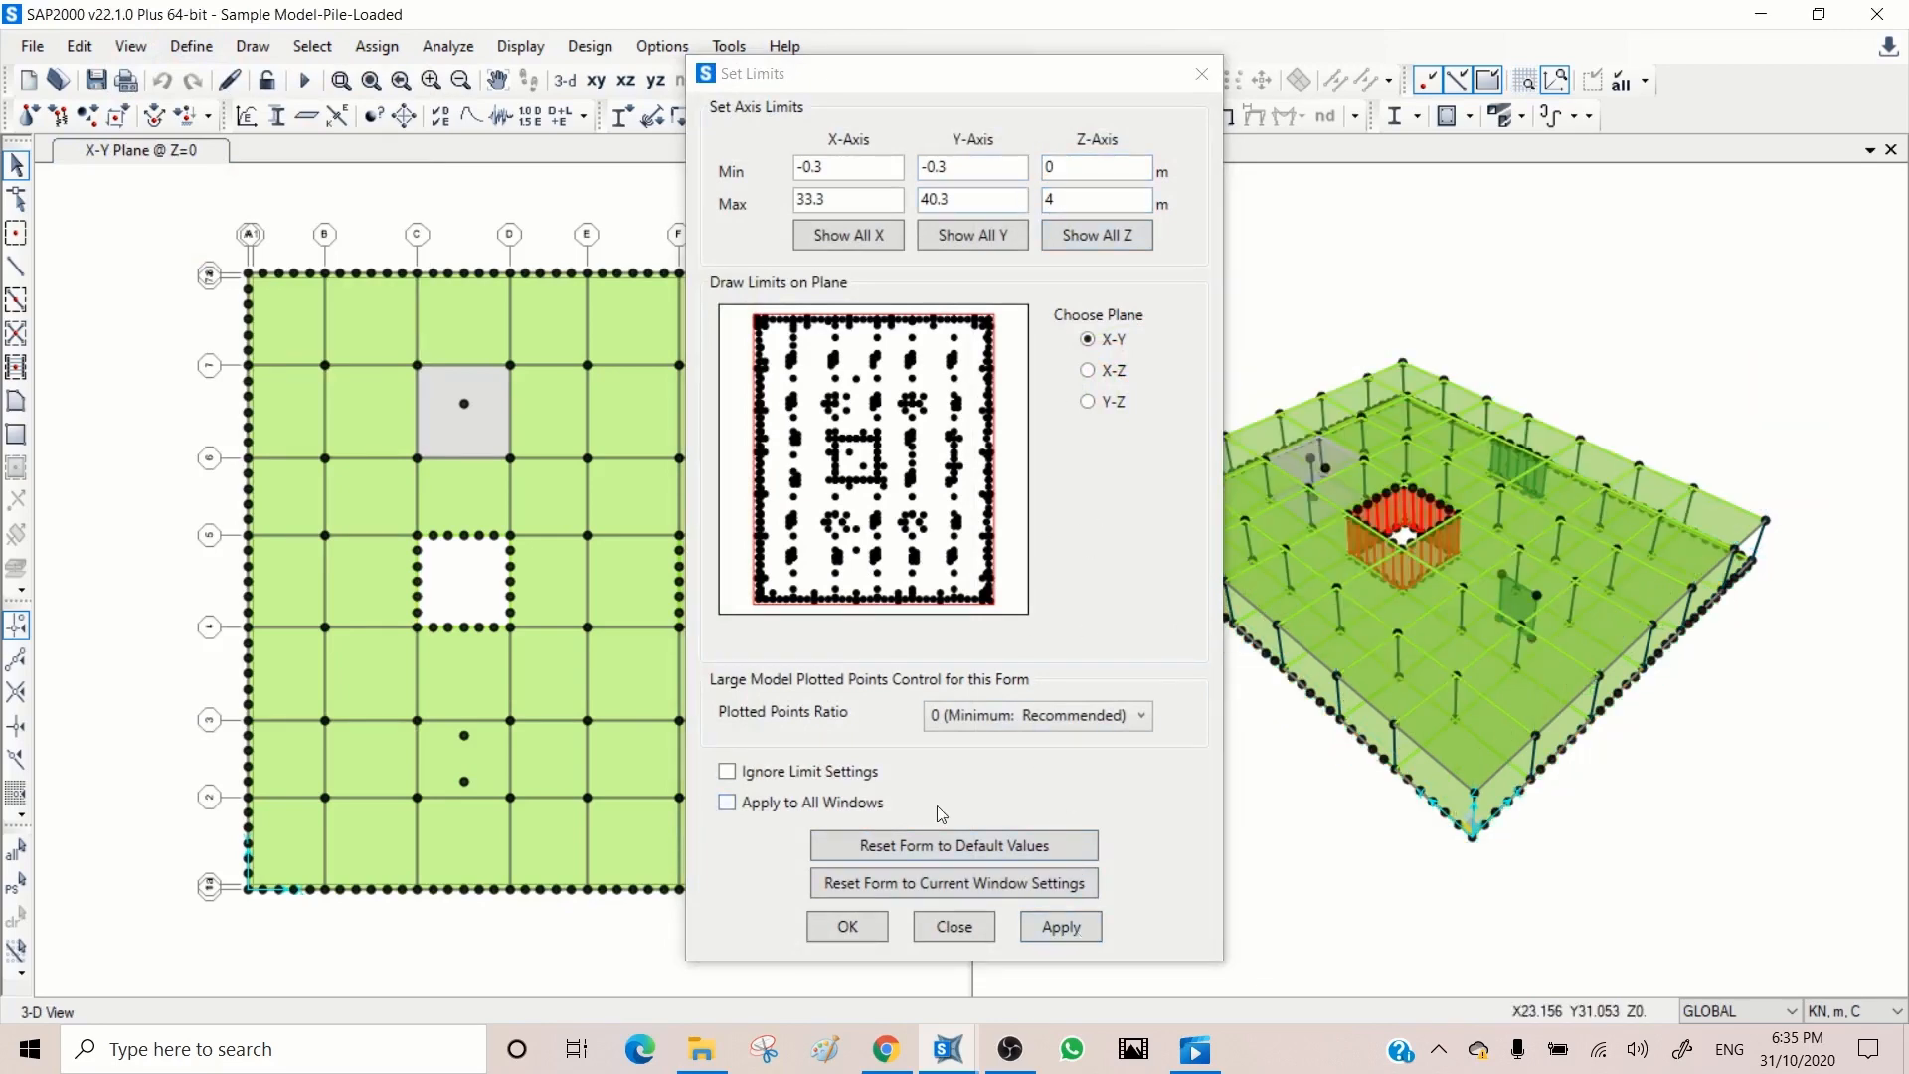
{"action": "left_click", "coordinate": [953, 926]}
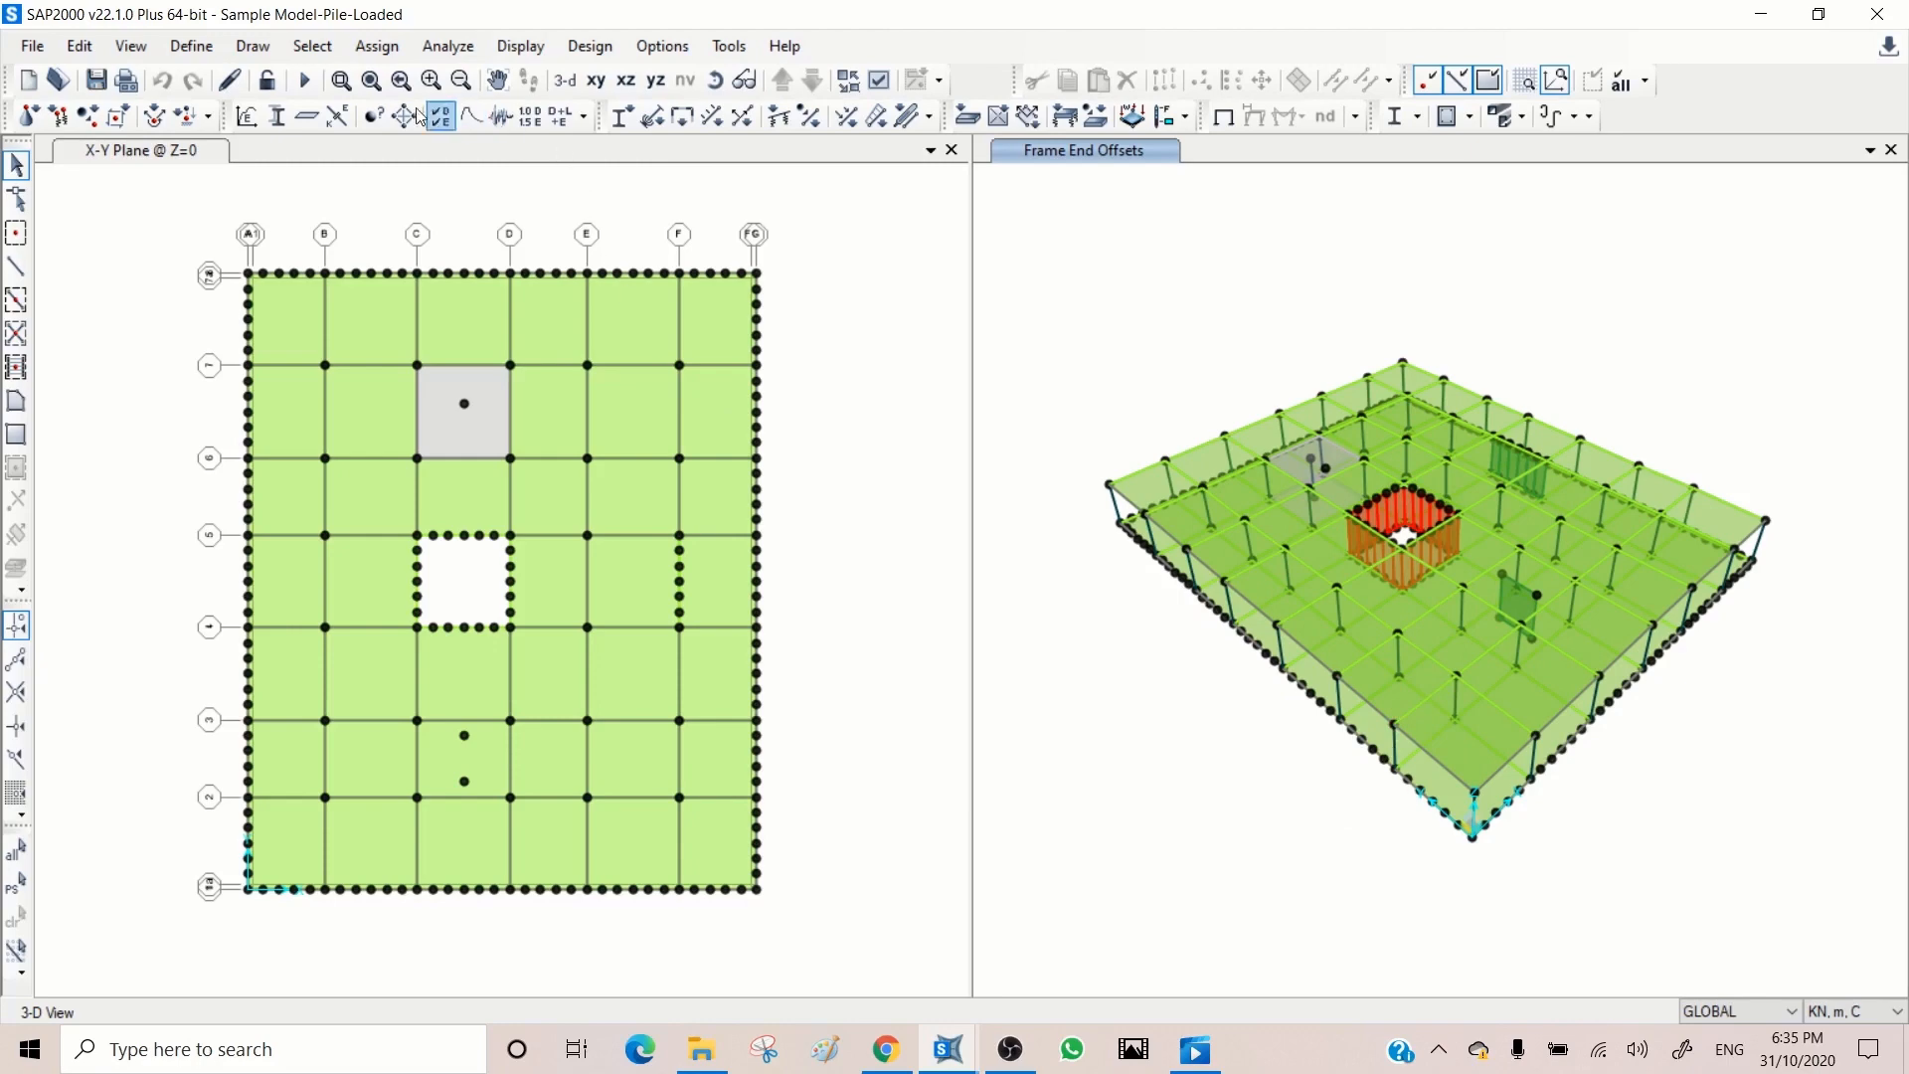
{"action": "left_click", "coordinate": [341, 80]}
{"action": "left_click_drag", "start_coordinate": [1766, 386], "coordinate": [1176, 747]}
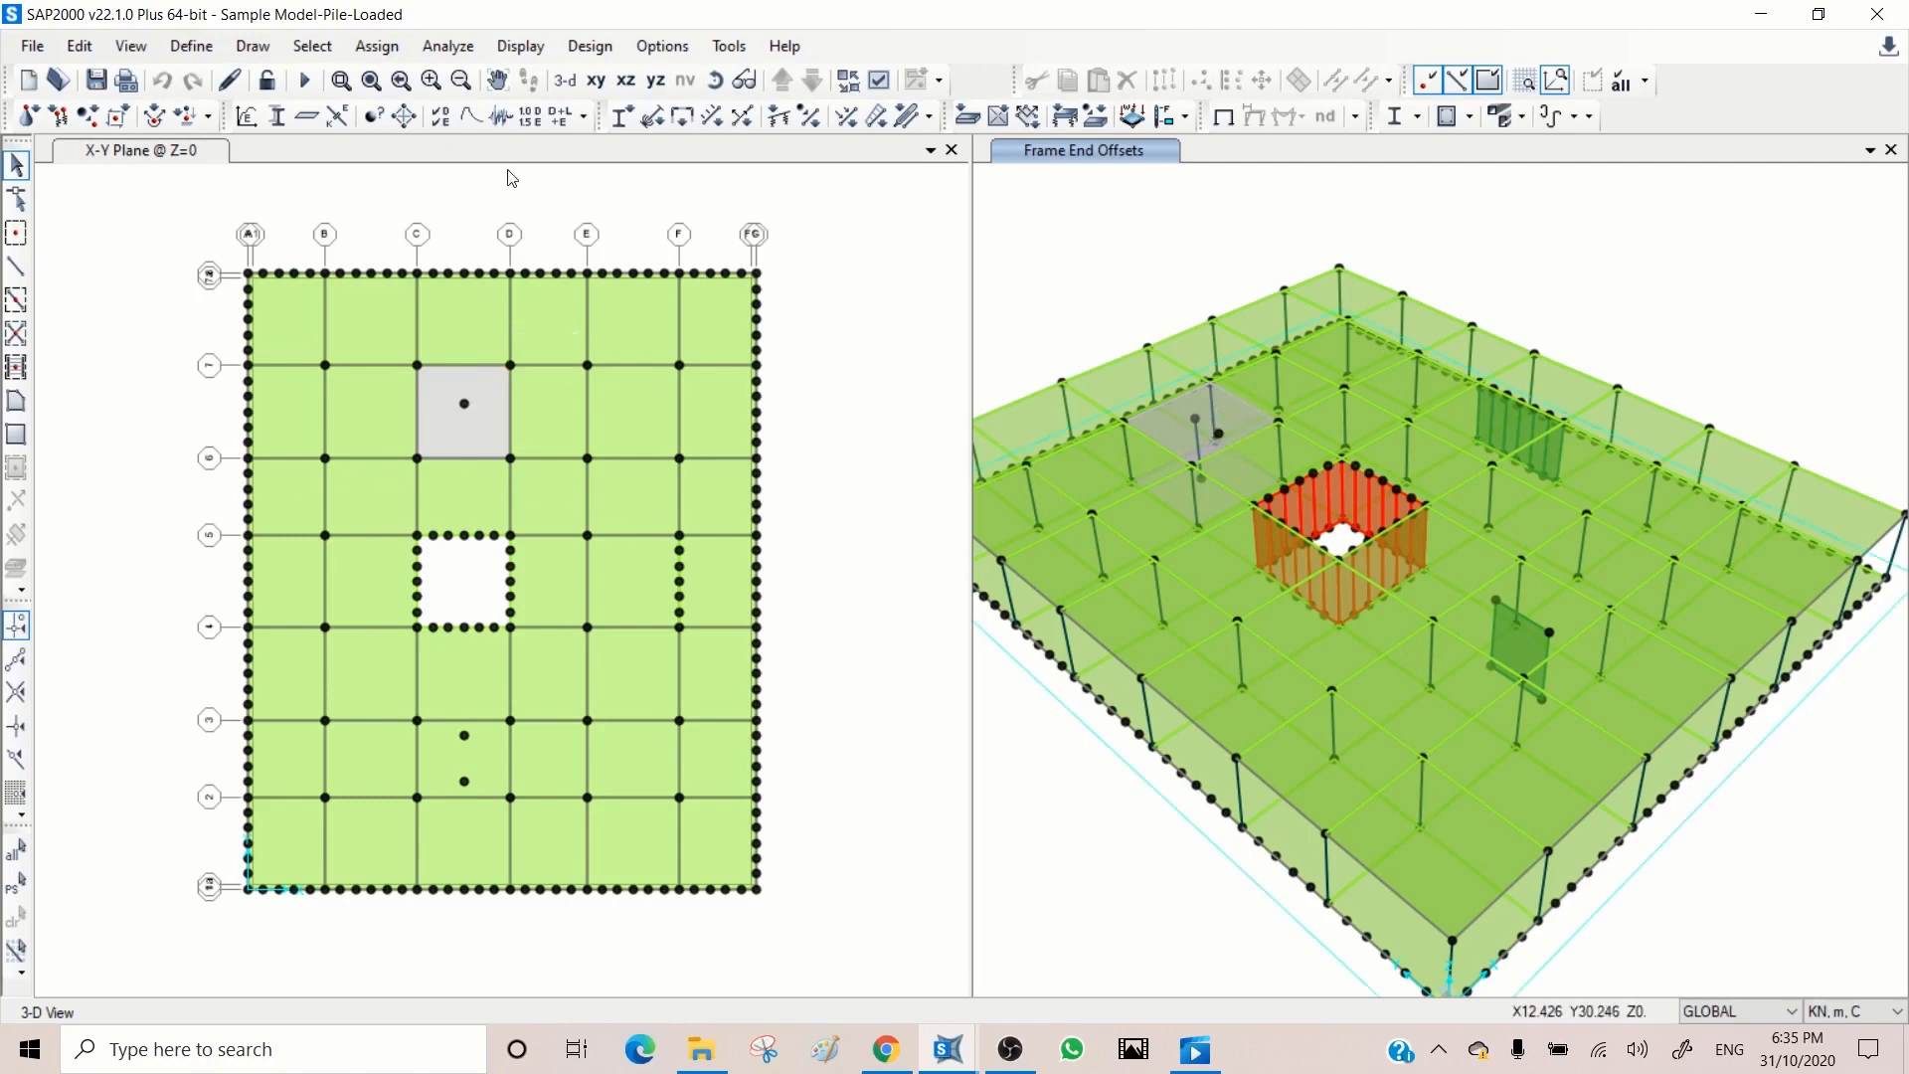
Step: Show the plan at Z=4 and locate the joint inside the grey slab panel between grids C and D in the 3D view
{"action": "left_click", "coordinate": [783, 79]}
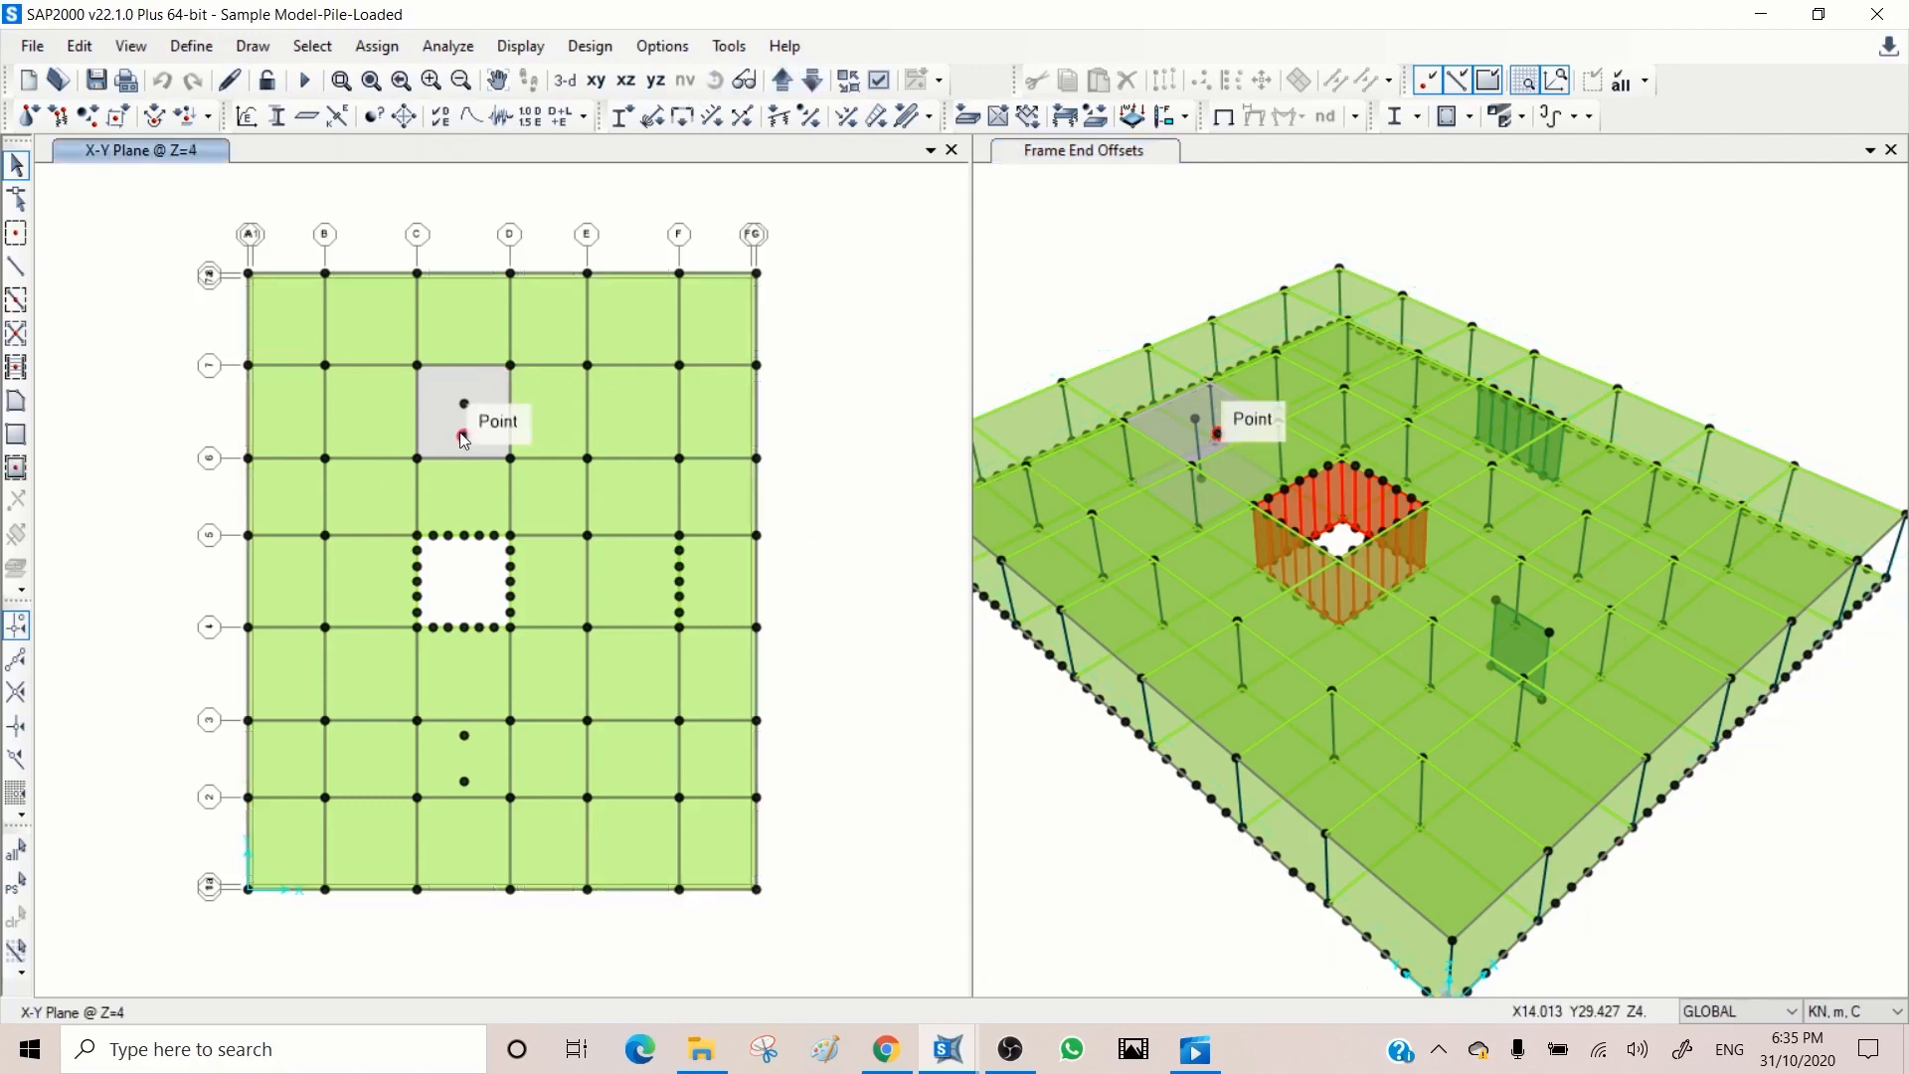
{"action": "left_click", "coordinate": [462, 437]}
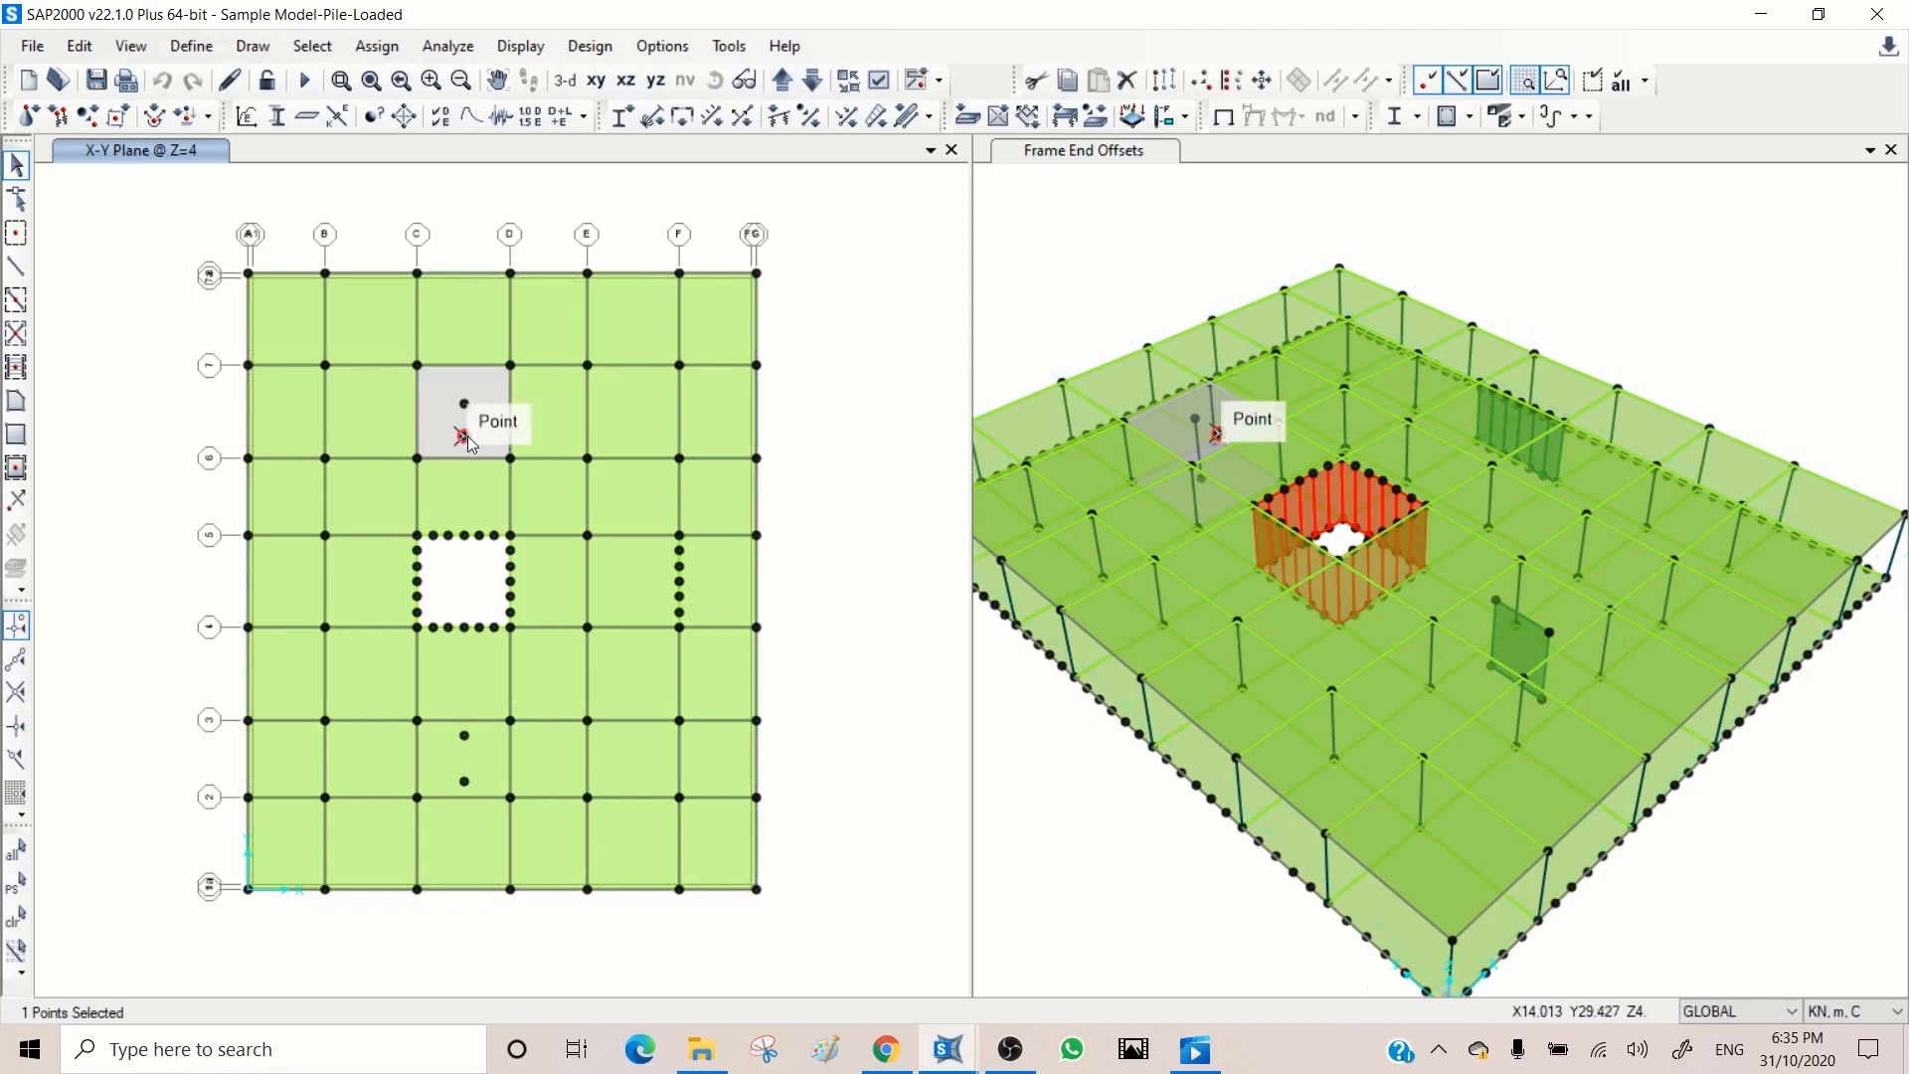
{"action": "left_click", "coordinate": [463, 435]}
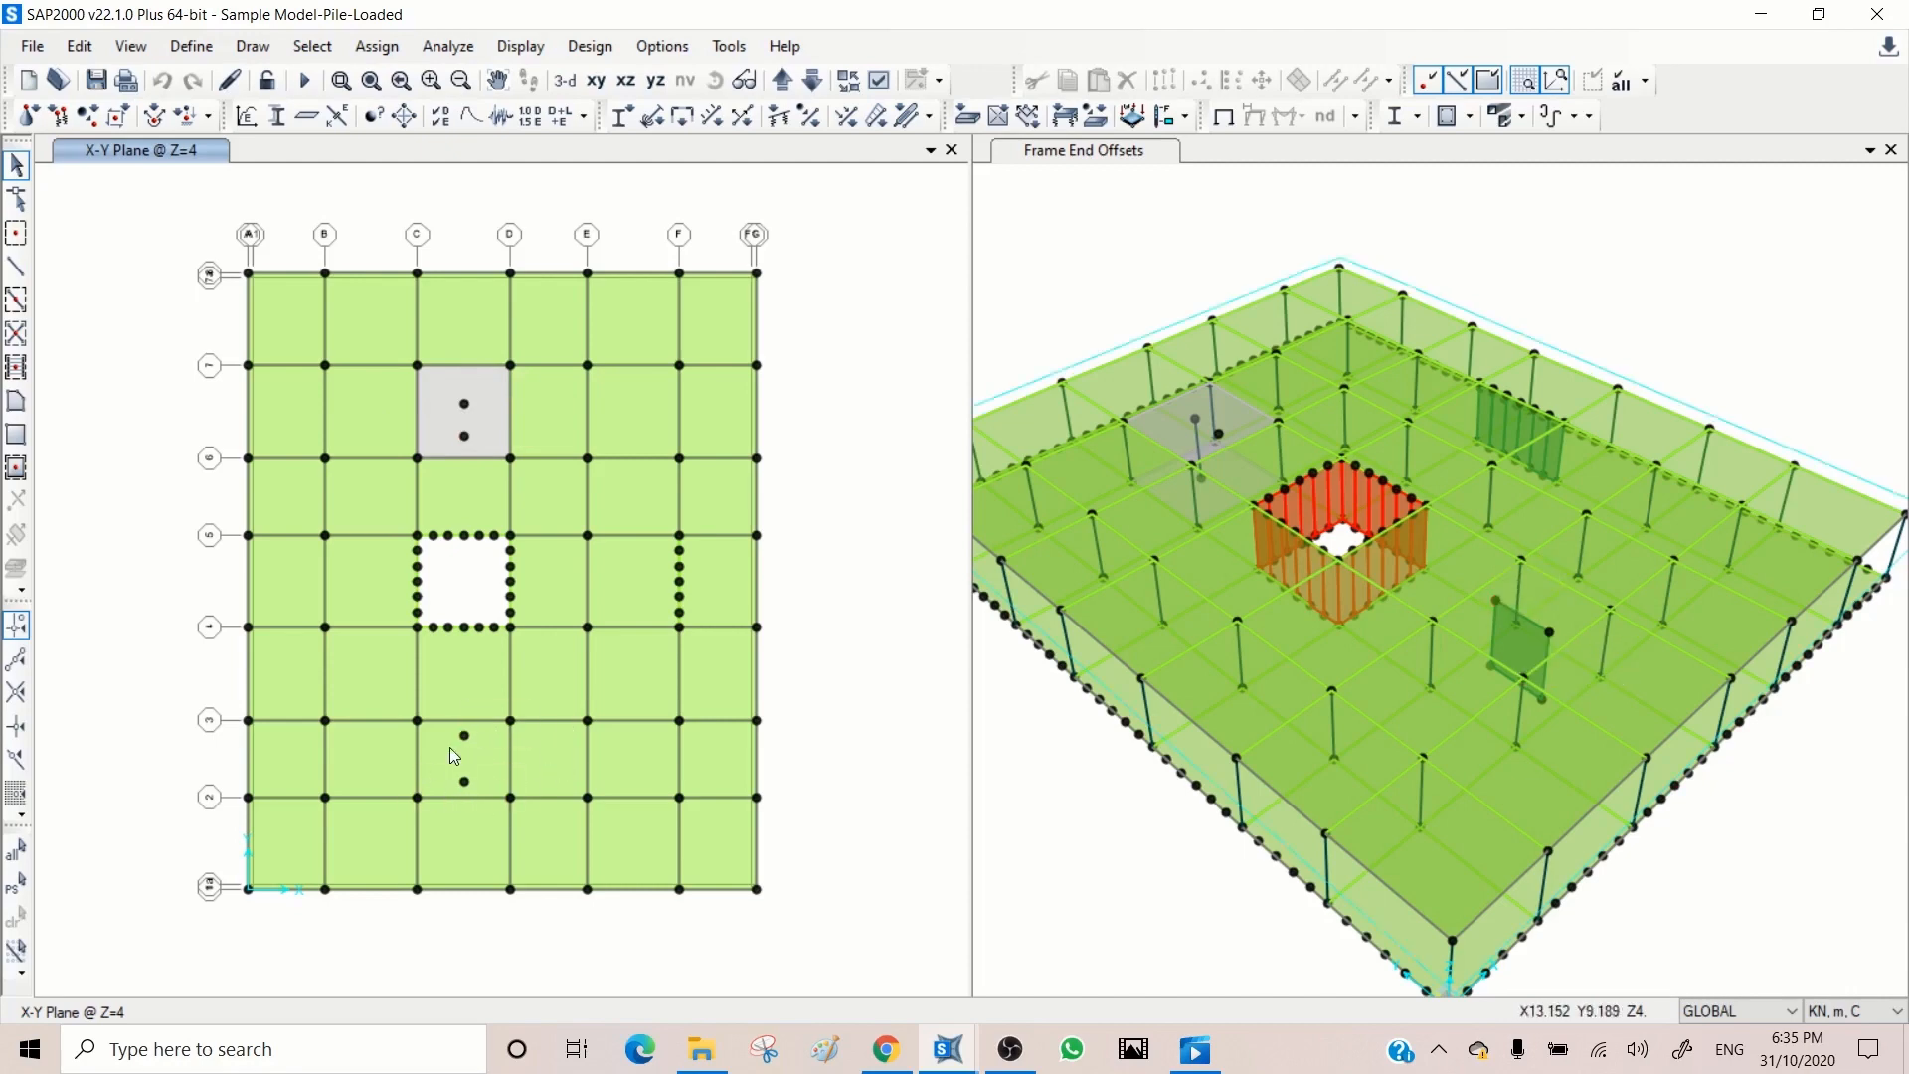
Step: Step the X-Y plan view up through the levels to Z=11
{"action": "left_click", "coordinate": [1094, 248]}
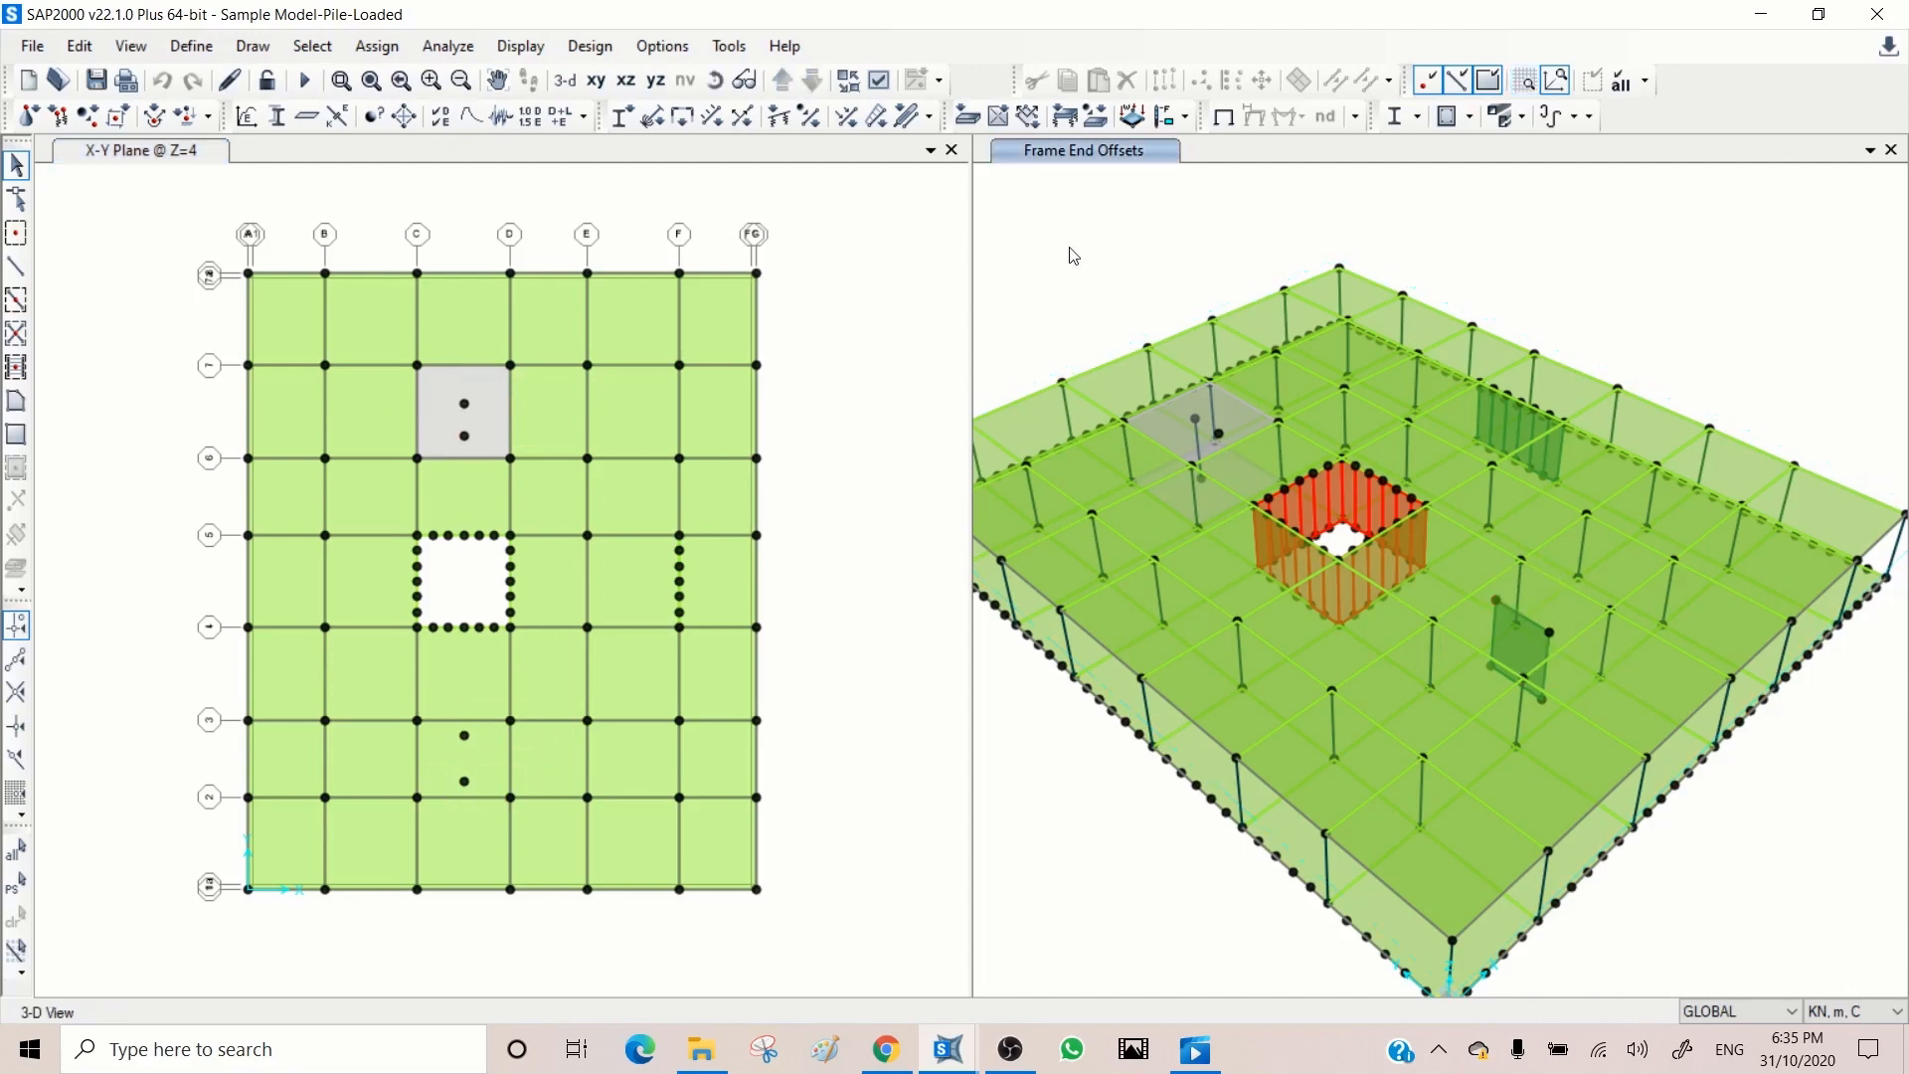
{"action": "left_click", "coordinate": [860, 250]}
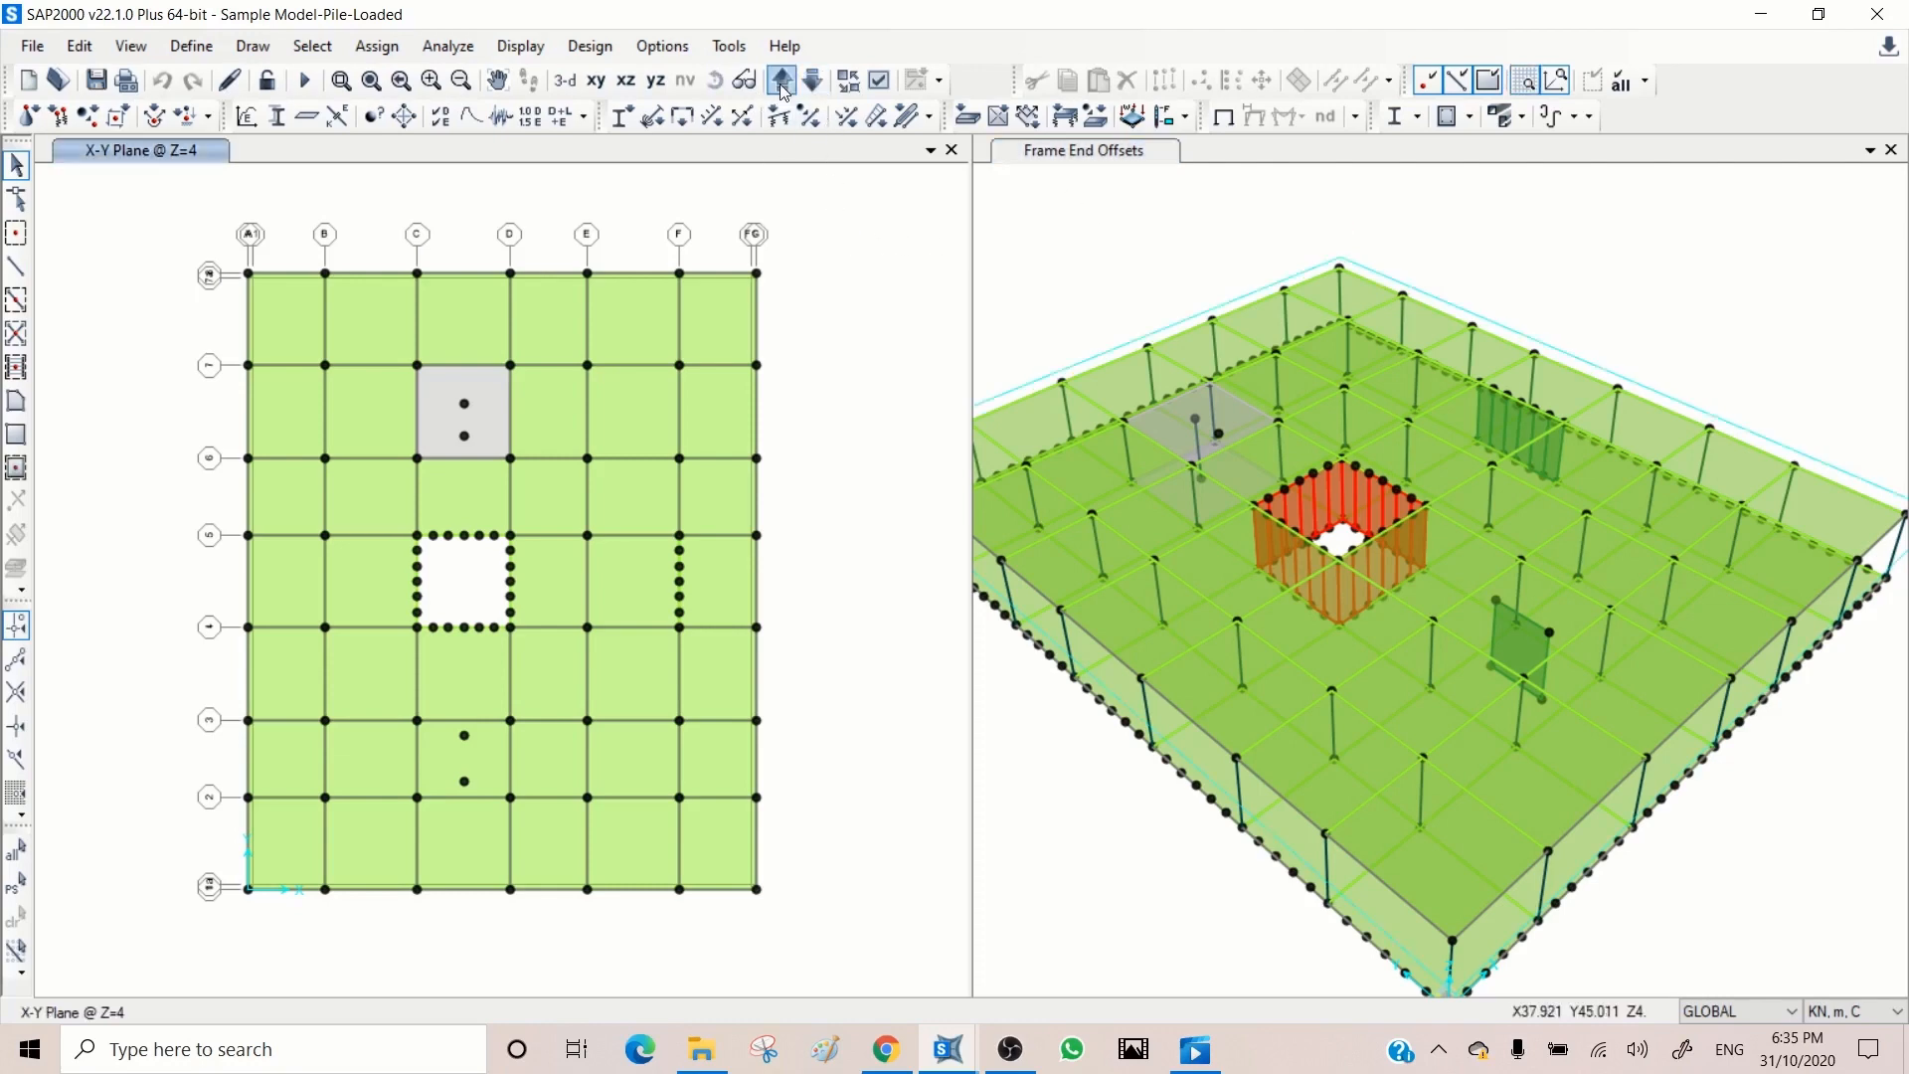
{"action": "left_click", "coordinate": [782, 82]}
{"action": "left_click", "coordinate": [783, 82]}
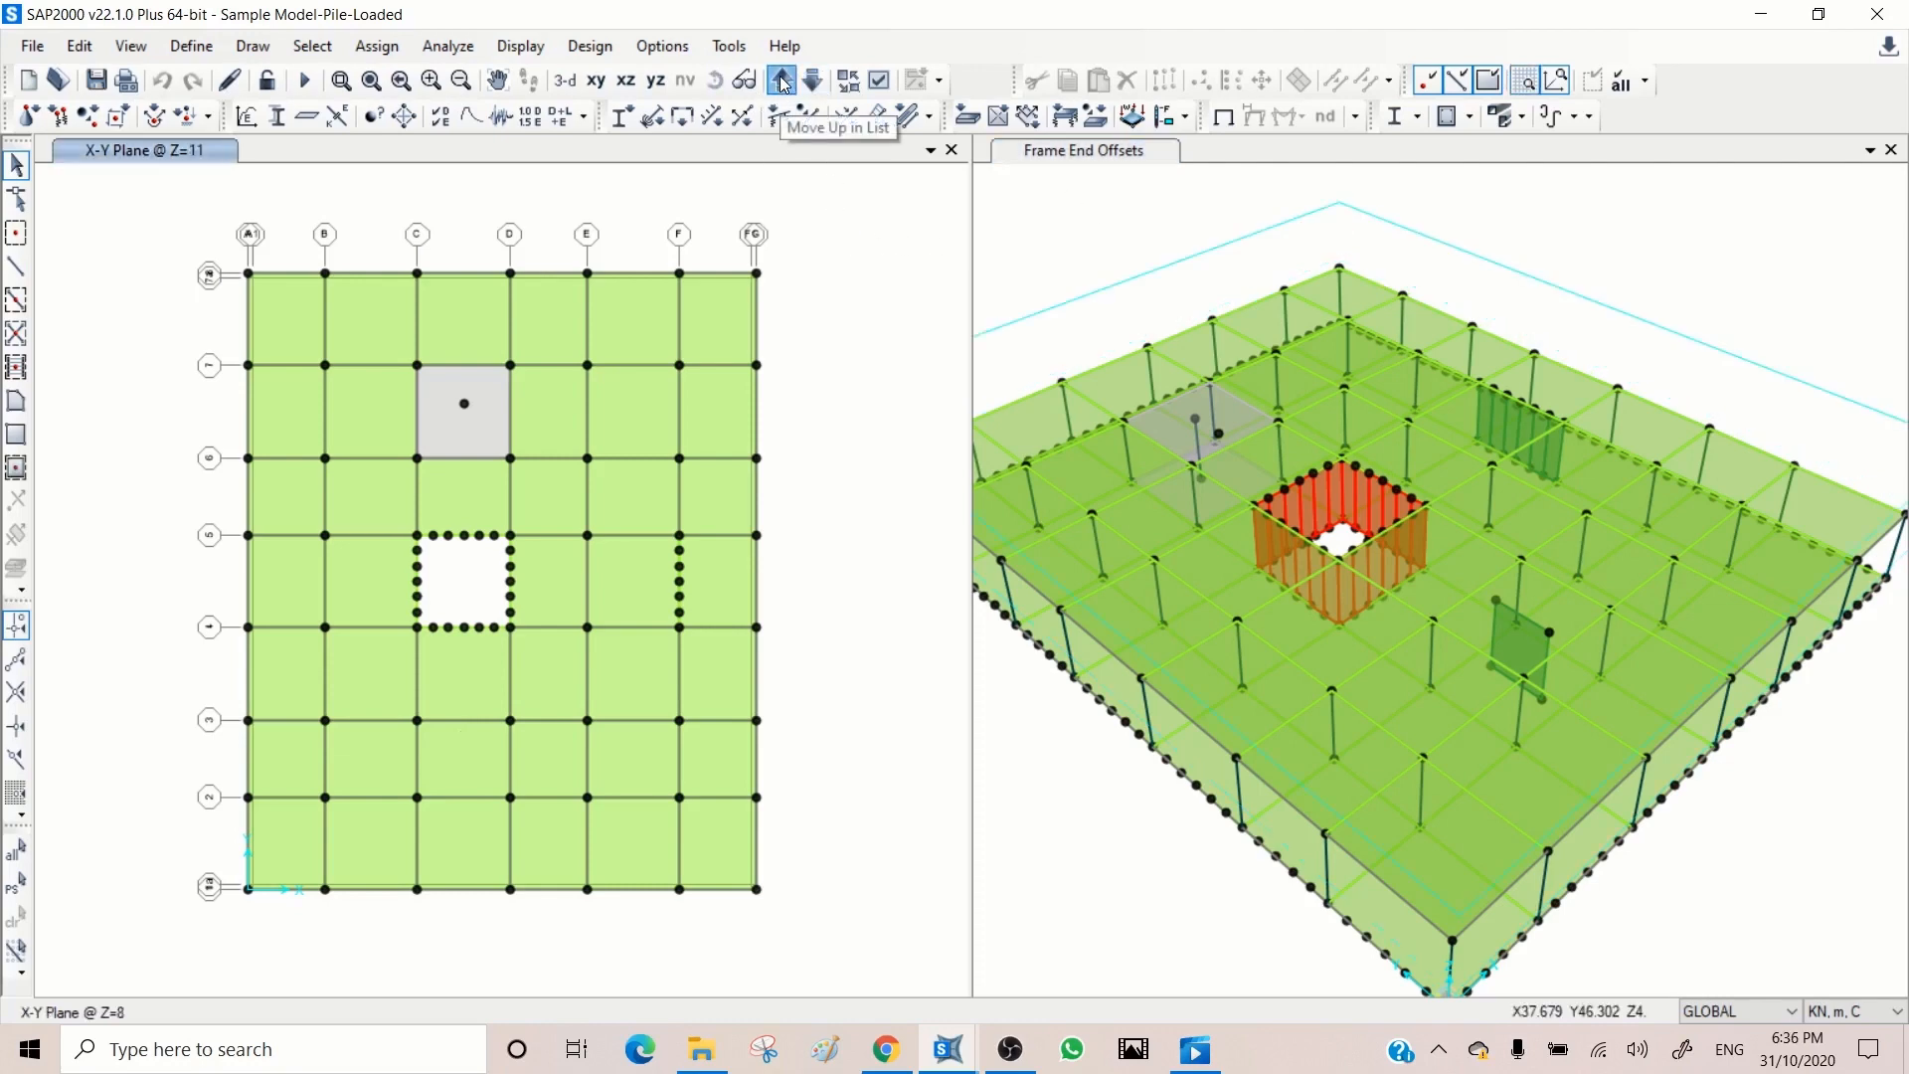
{"action": "left_click", "coordinate": [783, 82]}
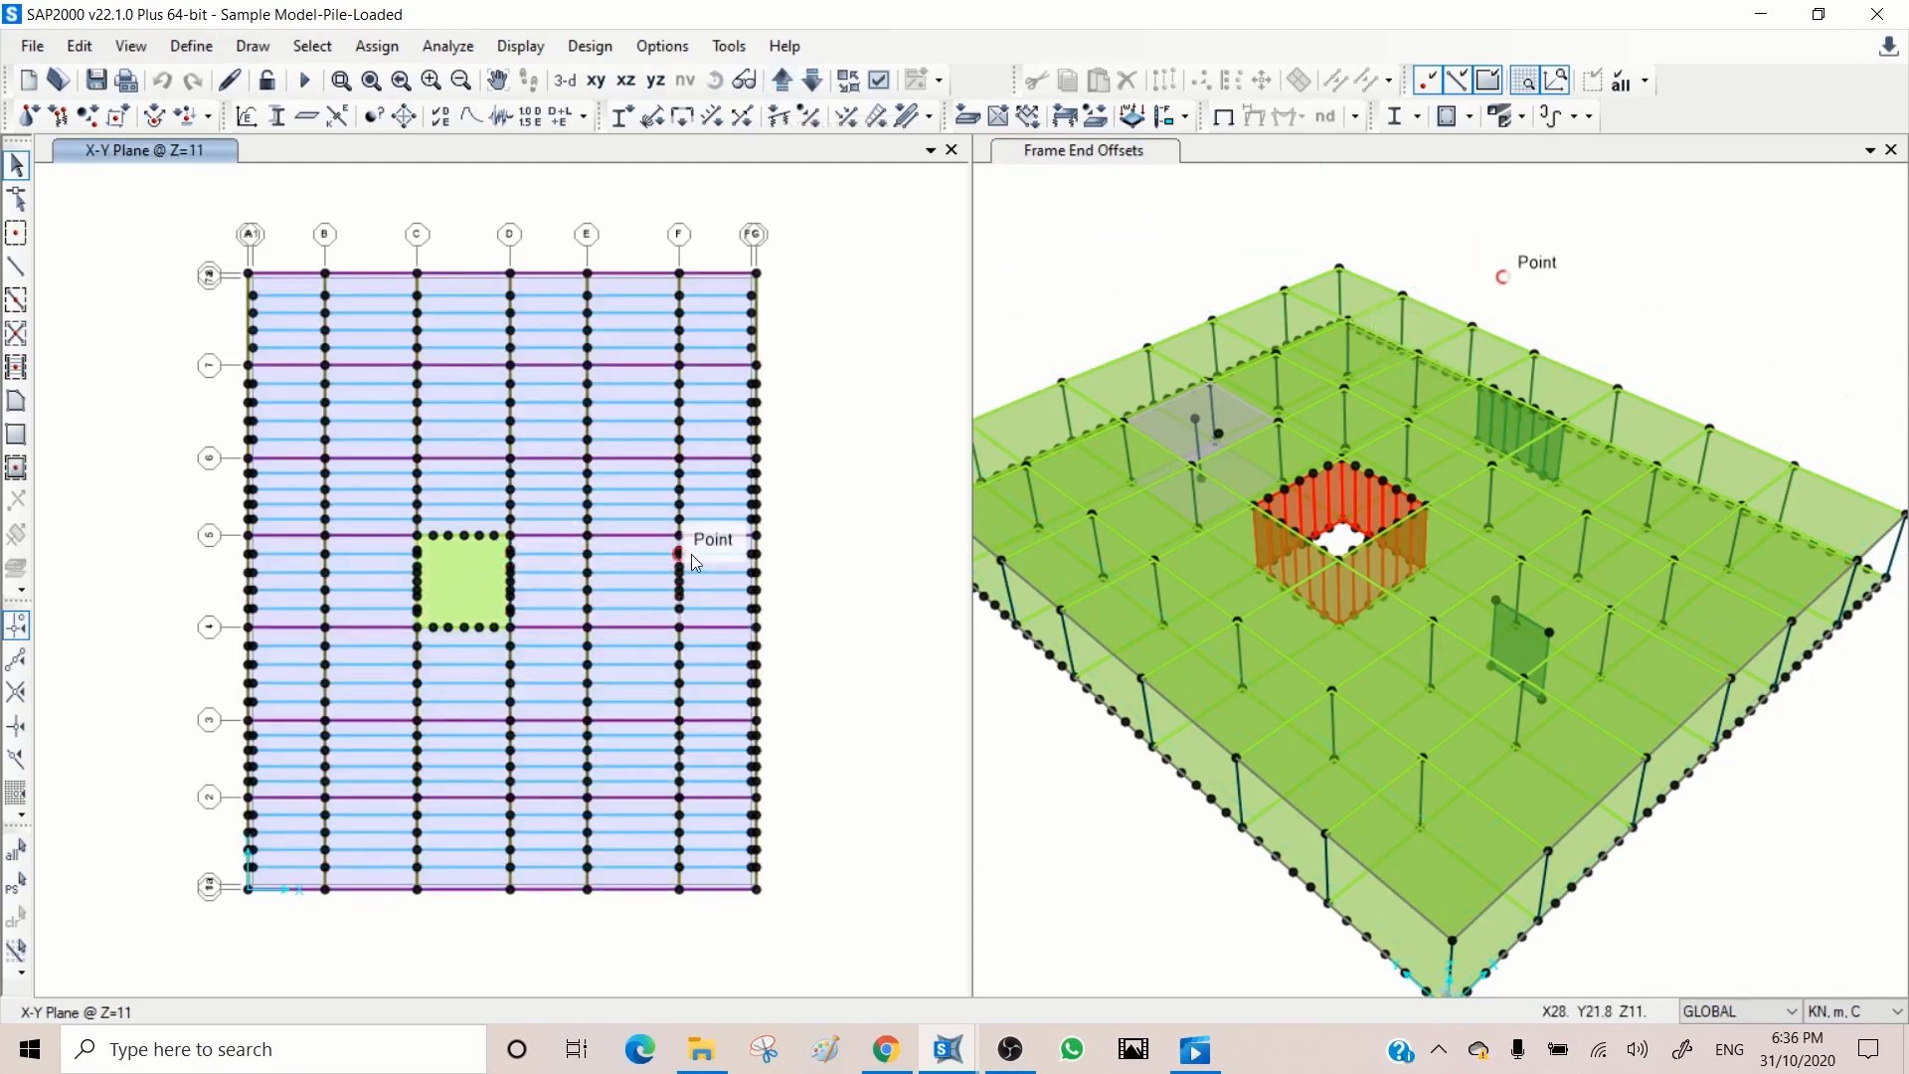
Step: Reset the 3D view's Z-axis limits to the full model height, from -10 to 18 m
{"action": "left_click", "coordinate": [1069, 200]}
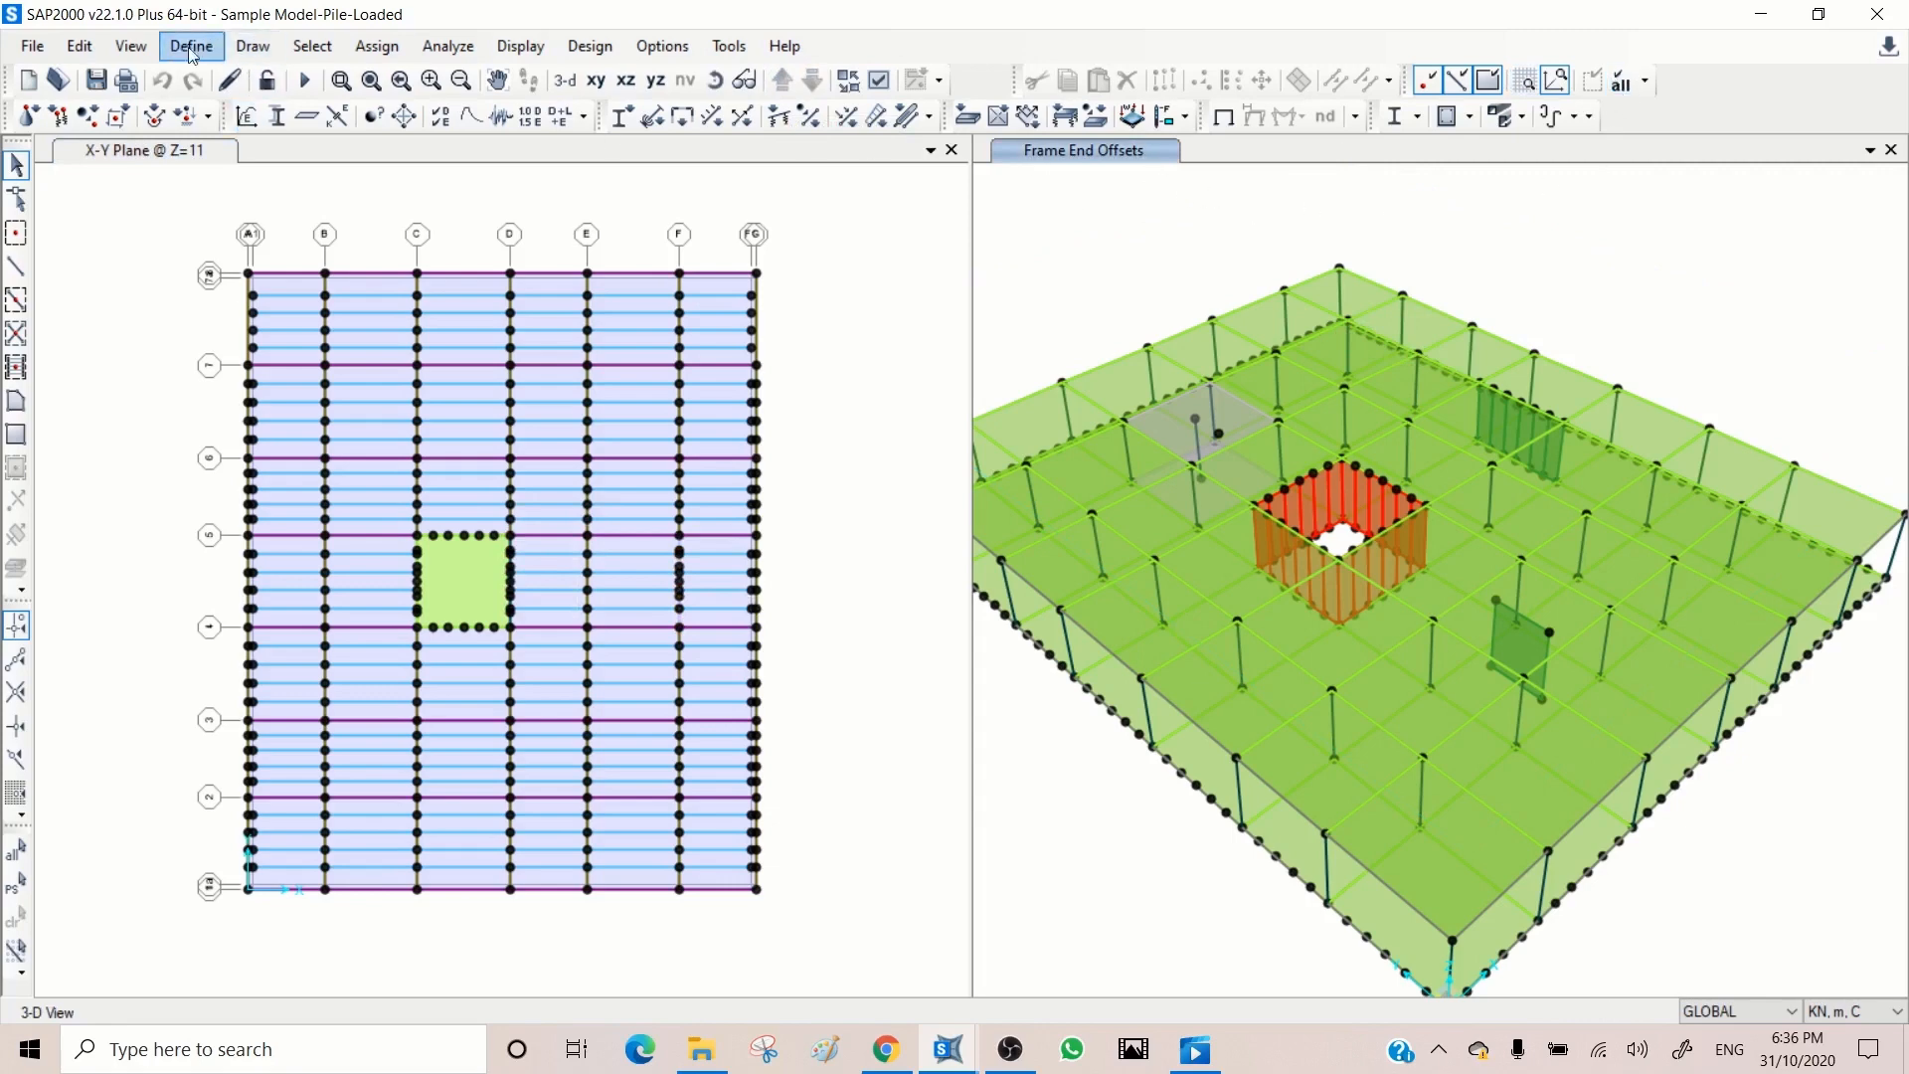
{"action": "left_click", "coordinate": [135, 48]}
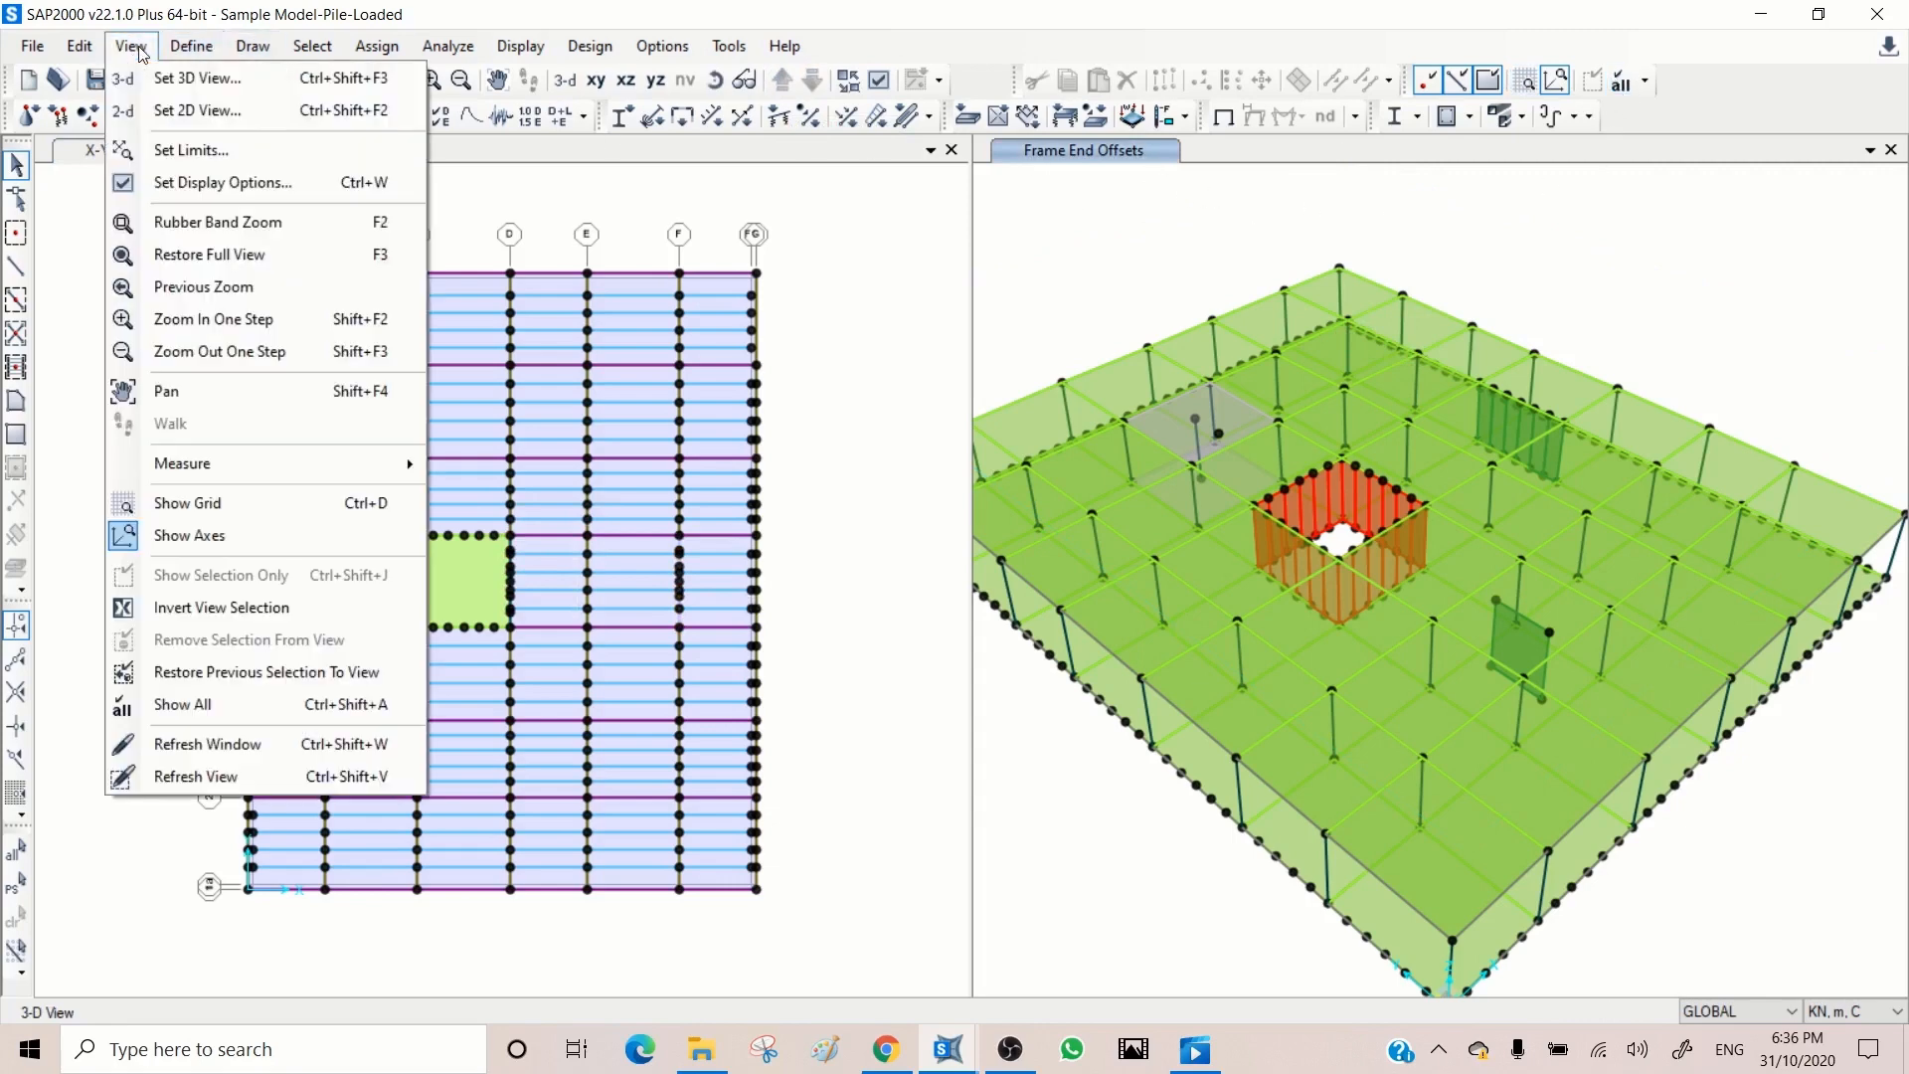
{"action": "left_click", "coordinate": [199, 149]}
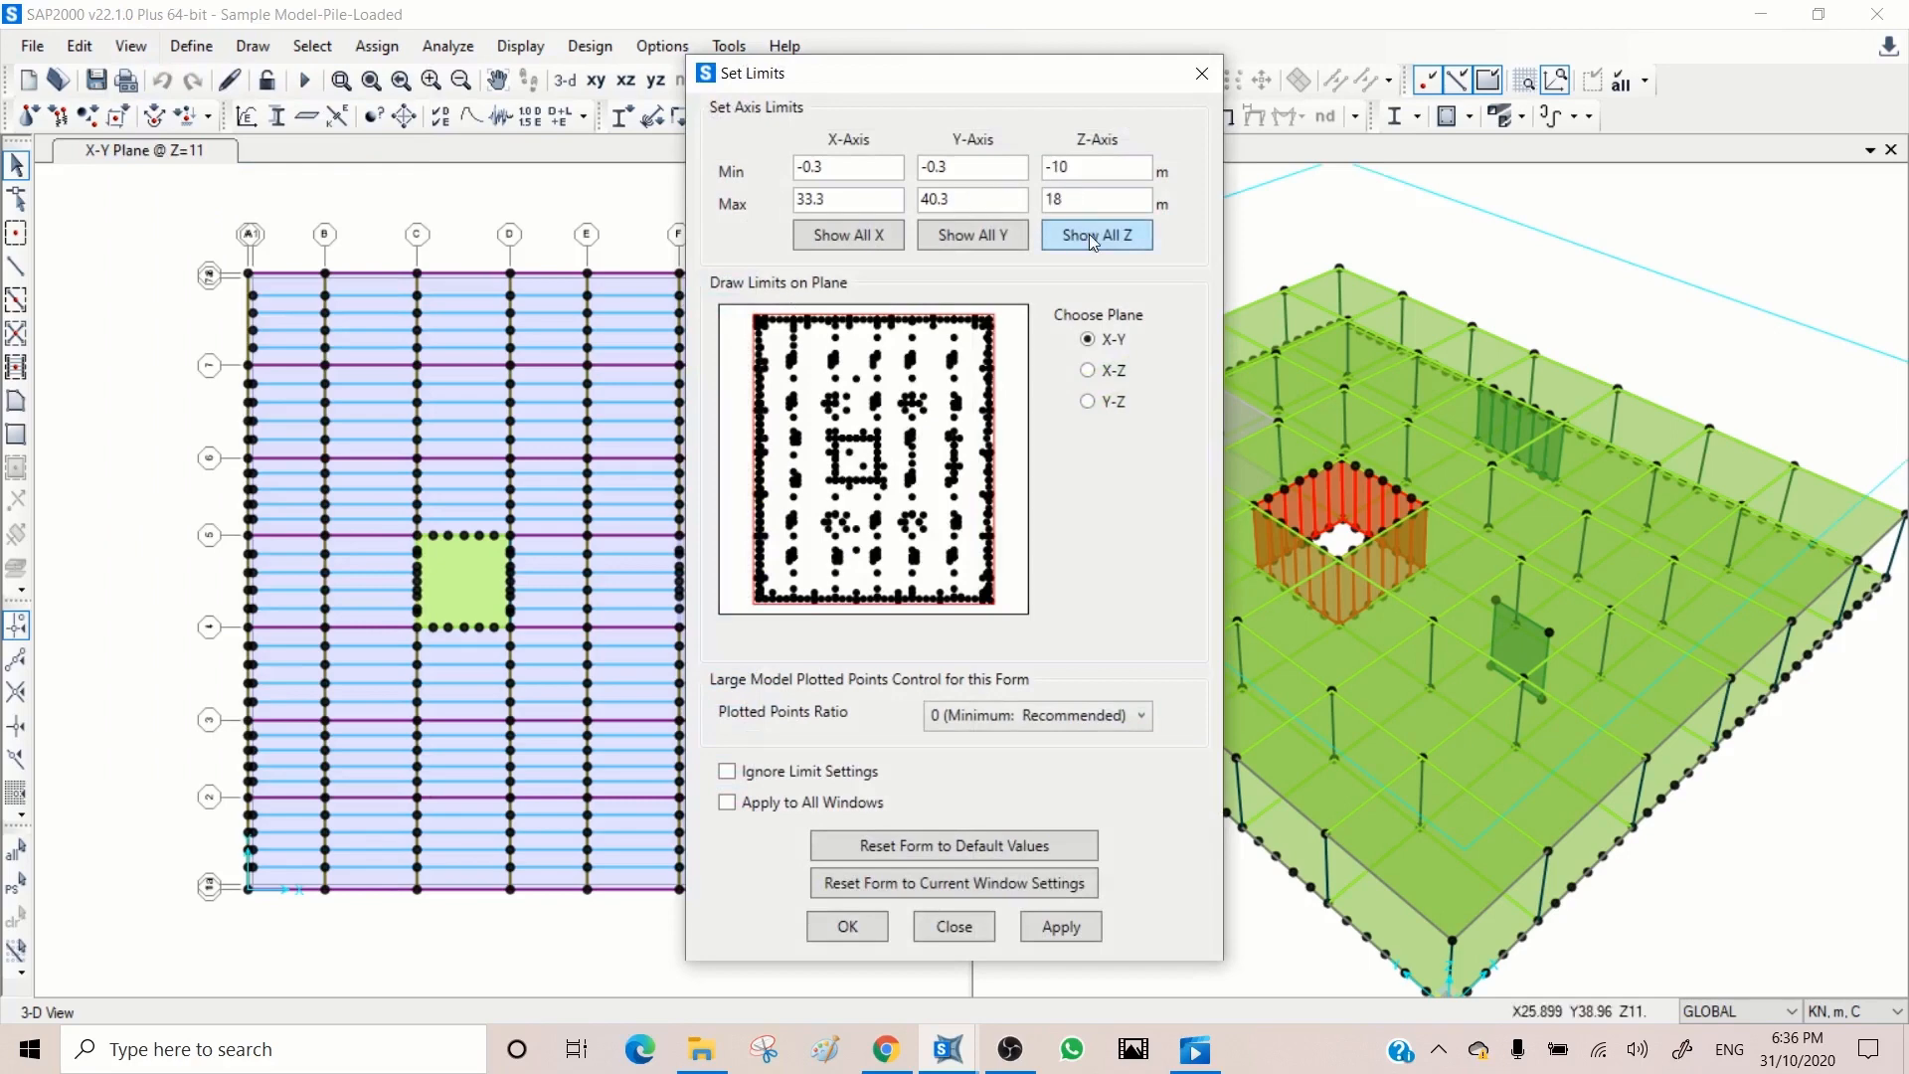
{"action": "left_click", "coordinate": [1048, 935]}
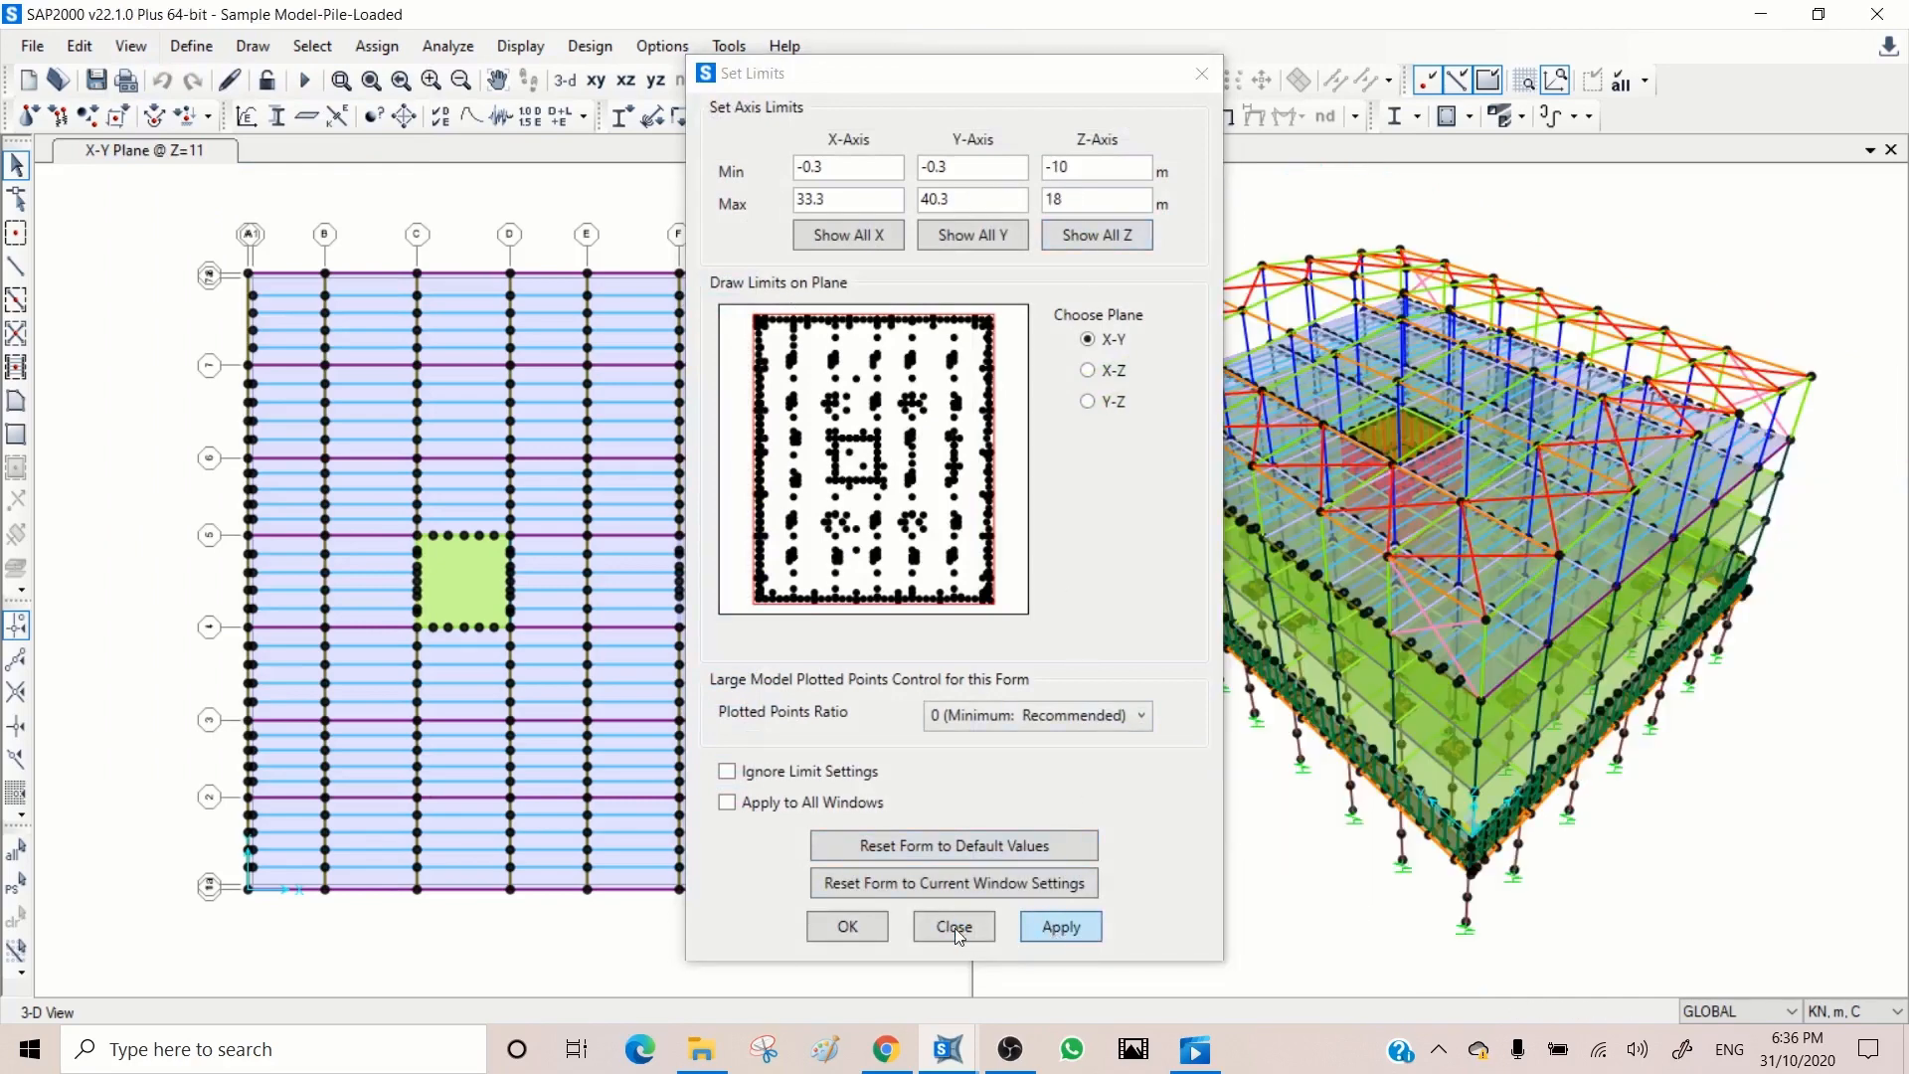
{"action": "left_click", "coordinate": [953, 926]}
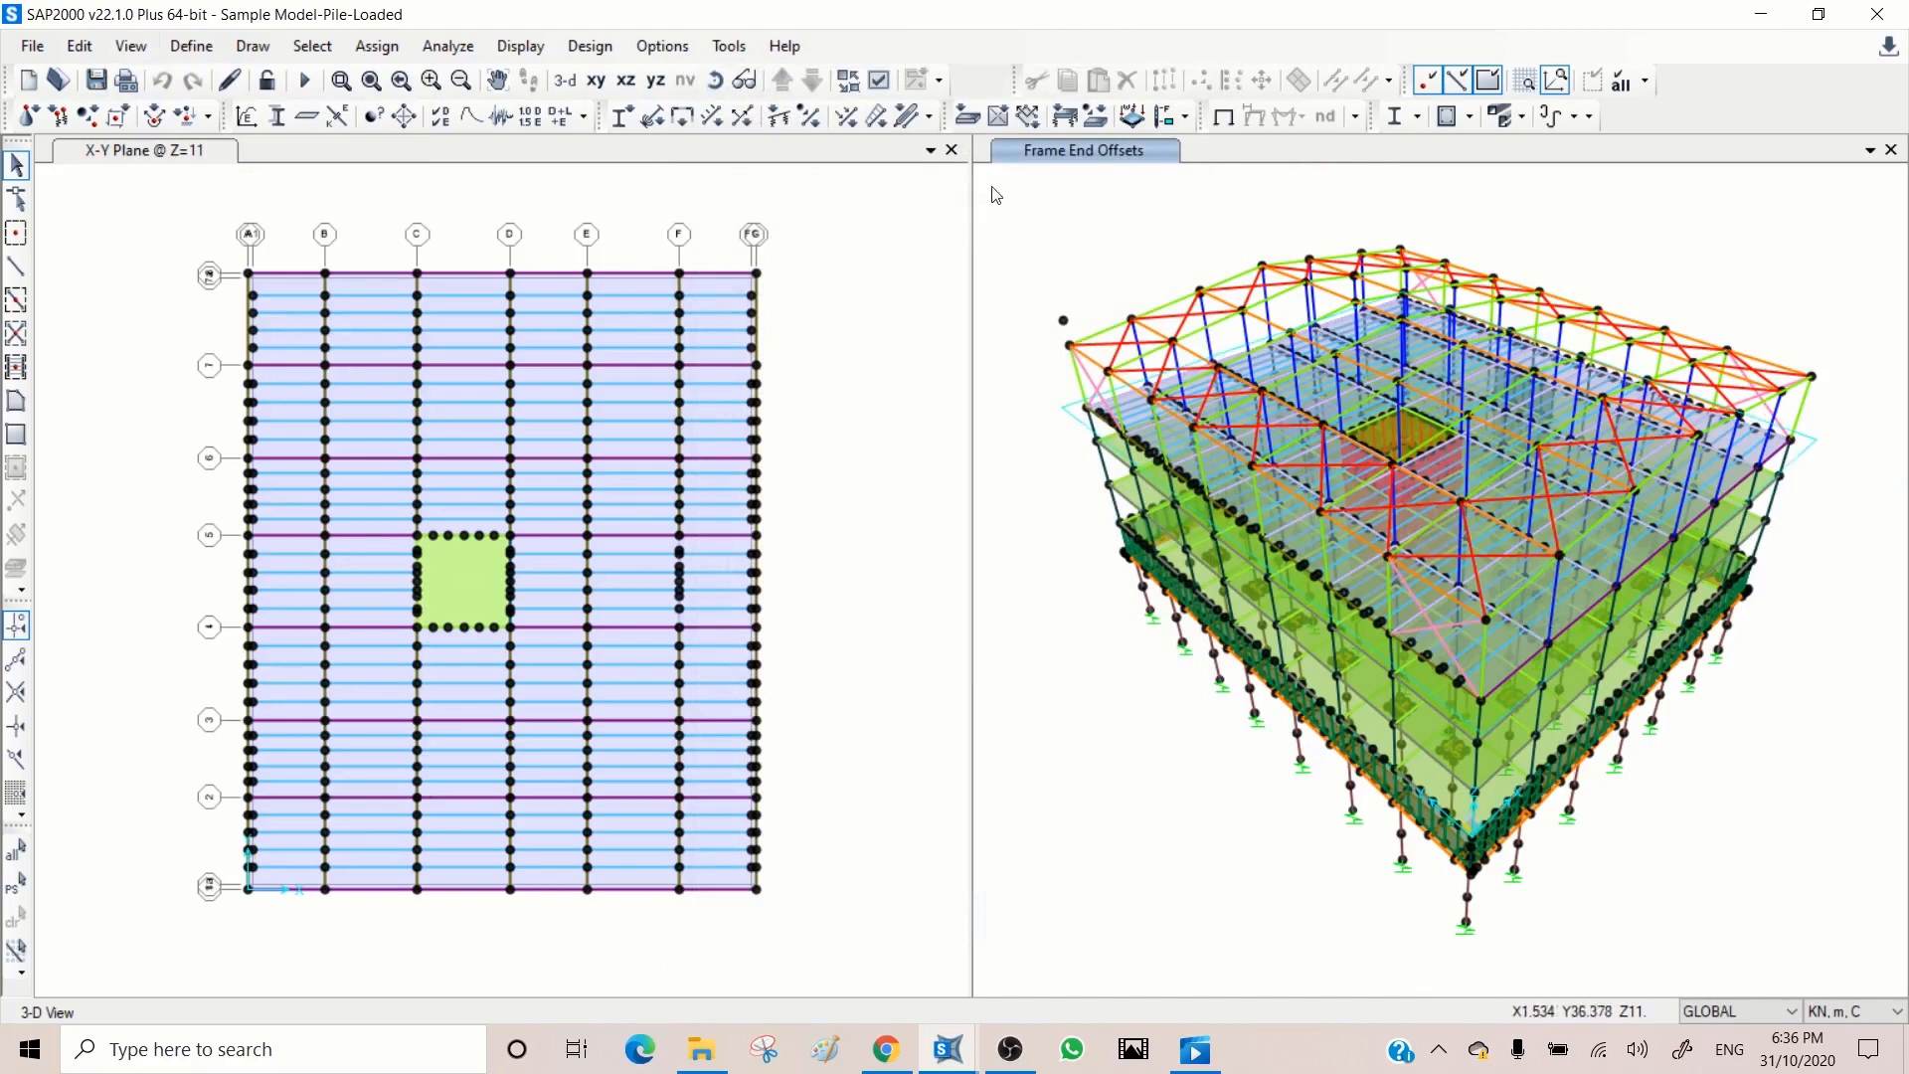
Step: Switch the 3D view to Y-Z elevations at X=11 and X=17 and inspect the joints along the top of the core walls
{"action": "left_click", "coordinate": [654, 83]}
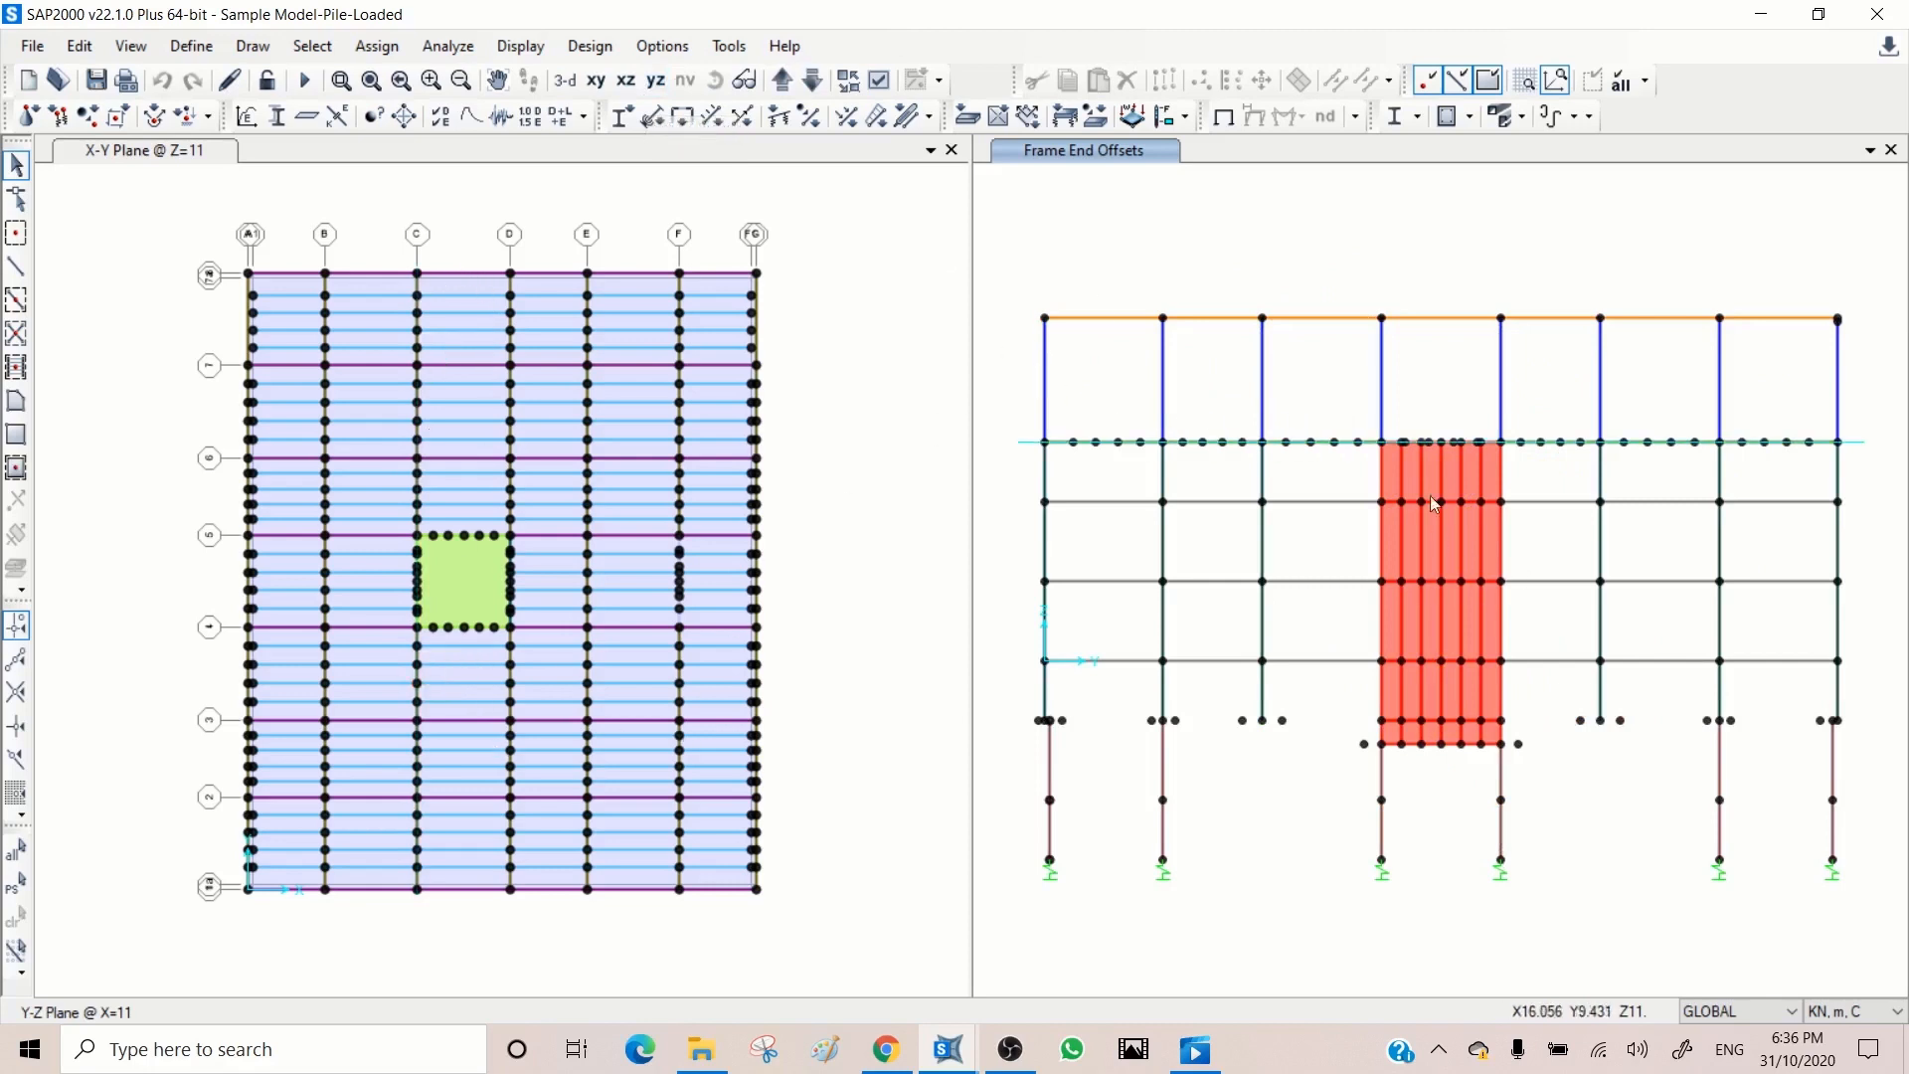
{"action": "left_click", "coordinate": [341, 79]}
{"action": "left_click_drag", "start_coordinate": [1565, 399], "coordinate": [1327, 502]}
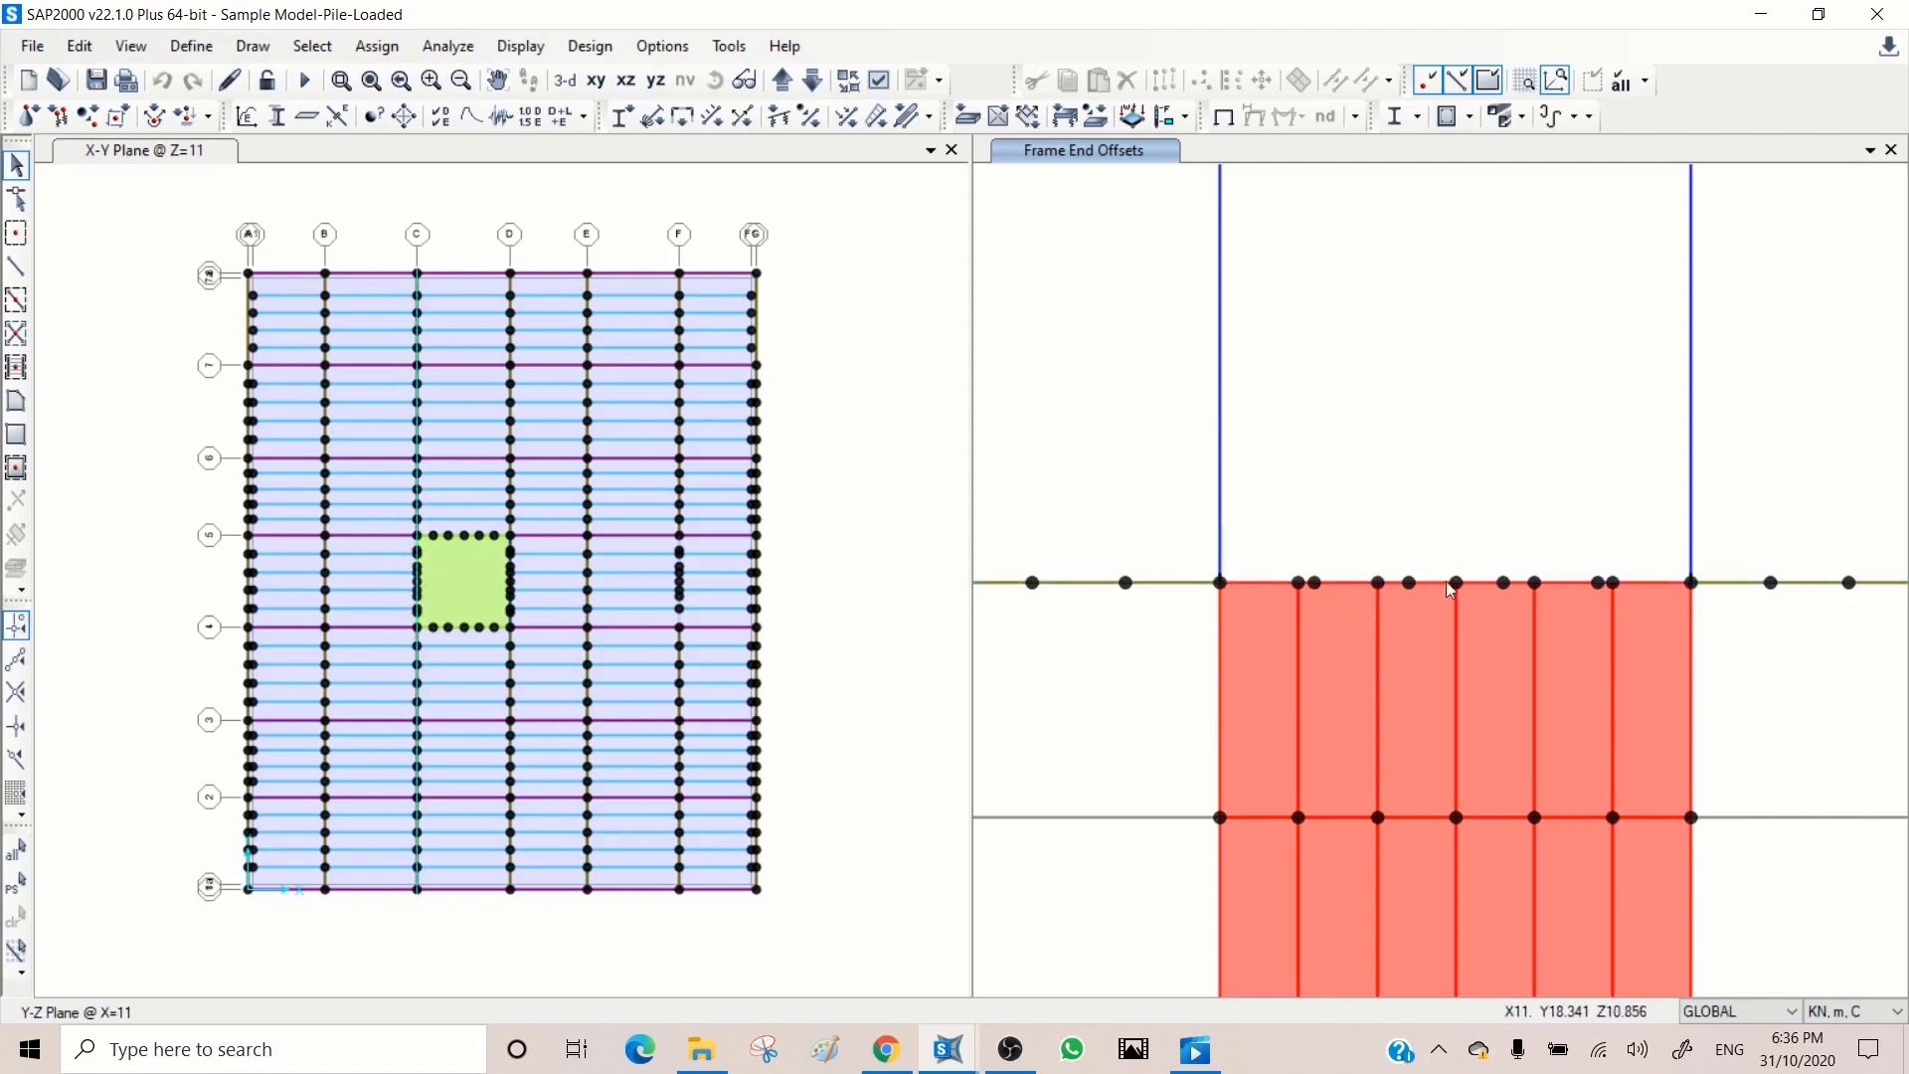
{"action": "left_click", "coordinate": [782, 80]}
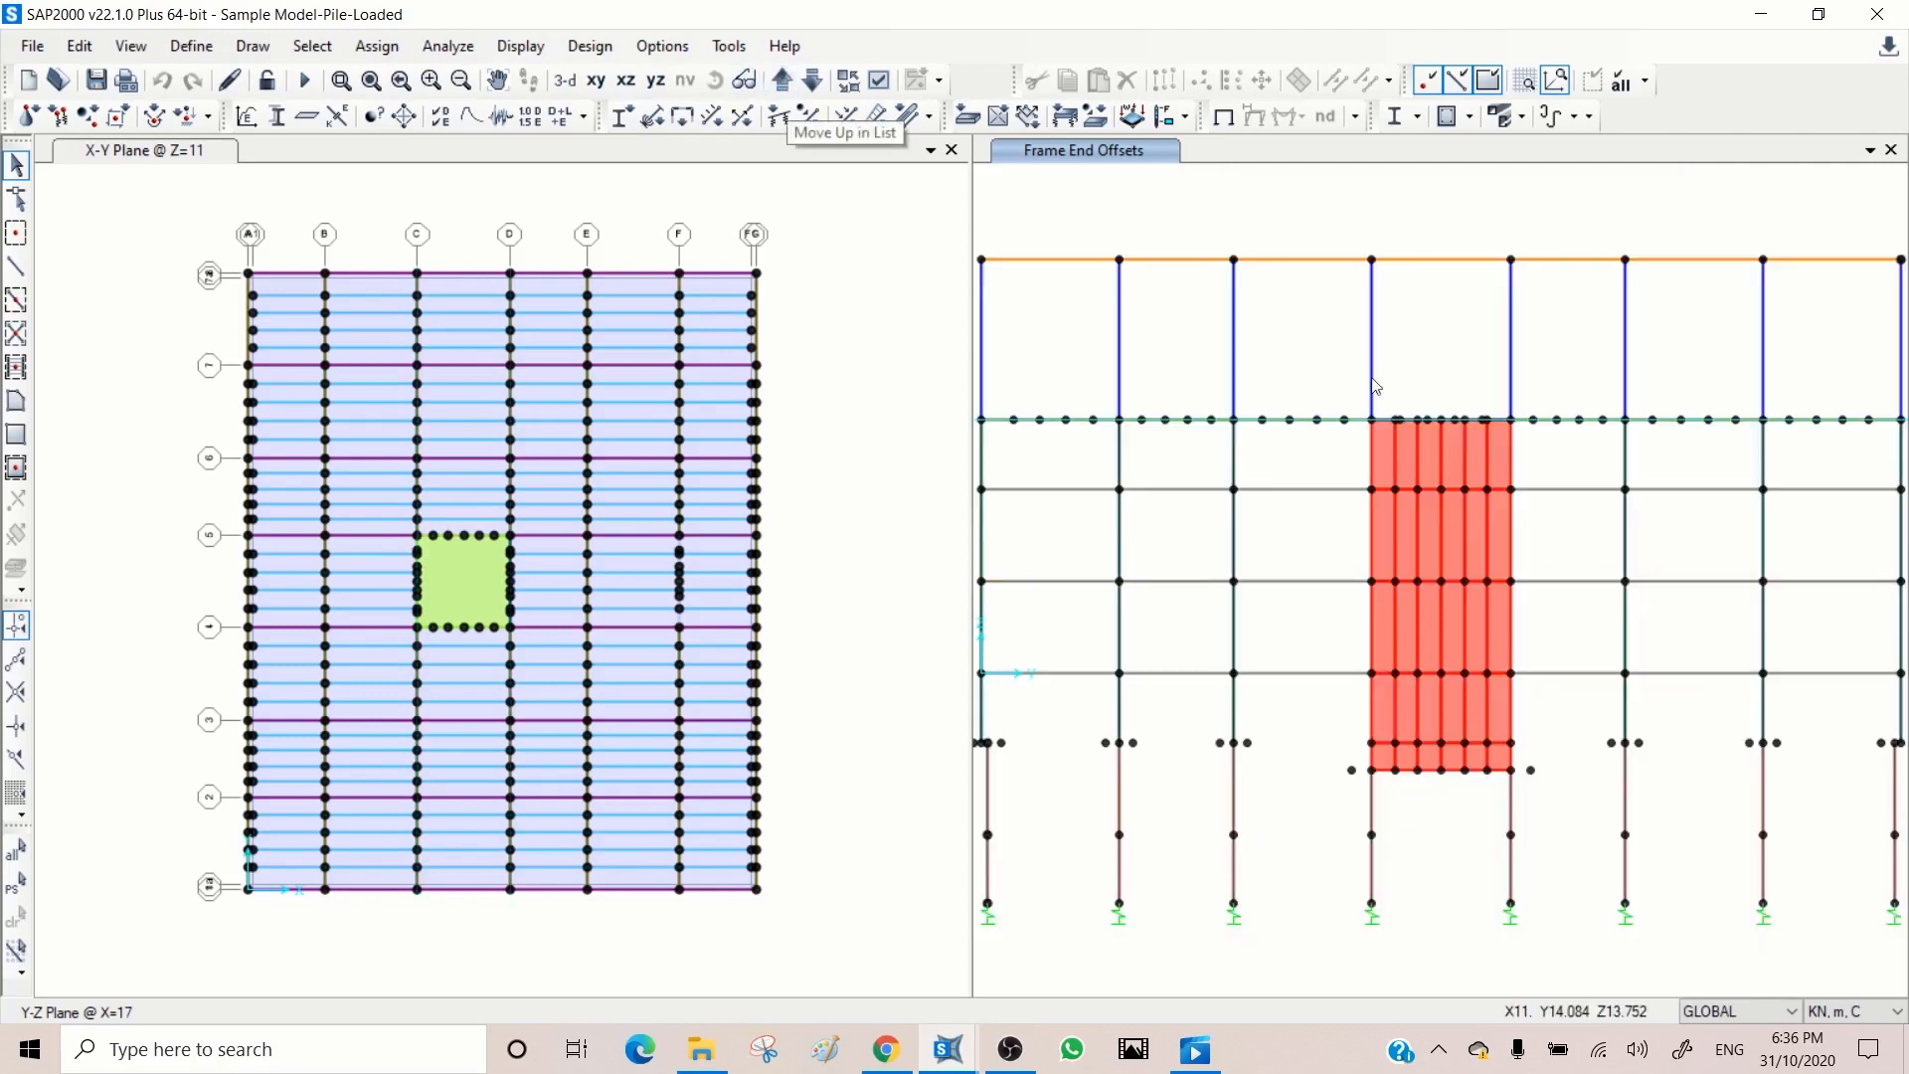
{"action": "left_click", "coordinate": [341, 81]}
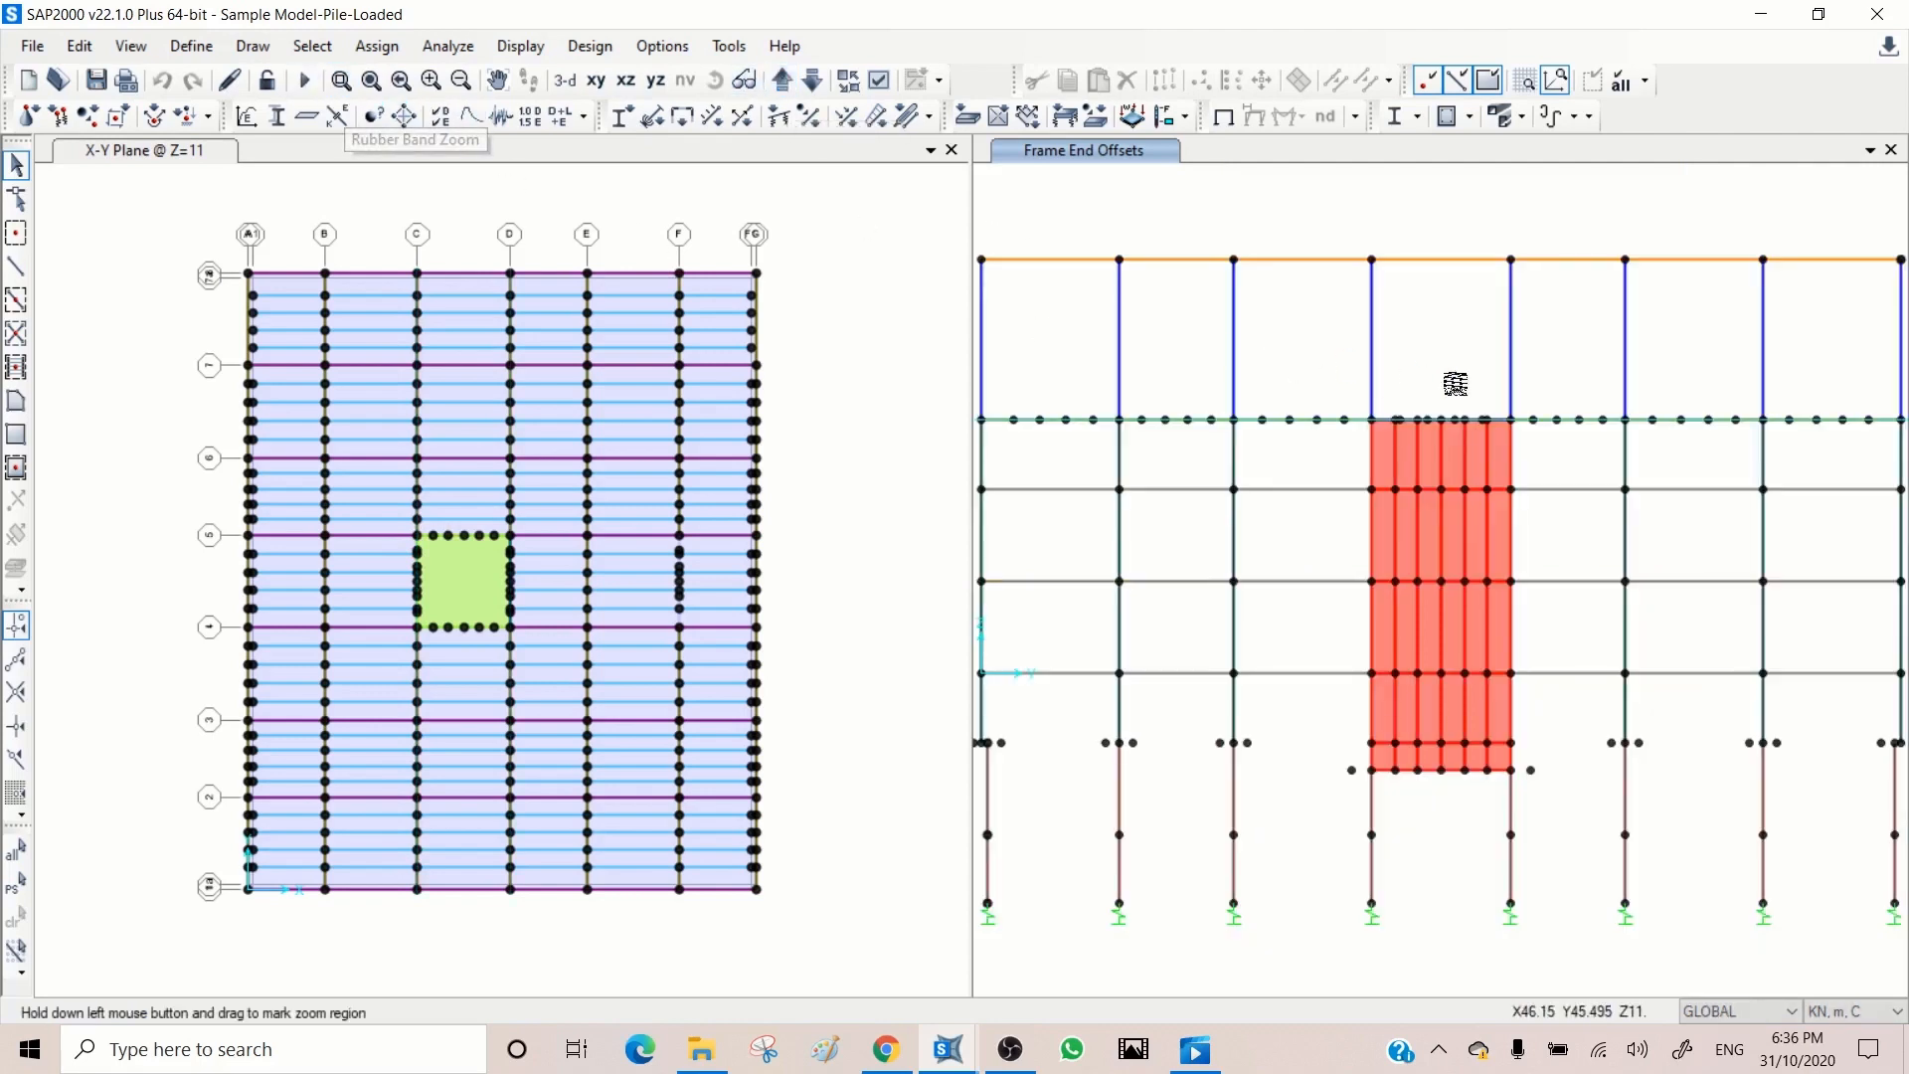
{"action": "left_click_drag", "start_coordinate": [1562, 390], "coordinate": [1318, 460]}
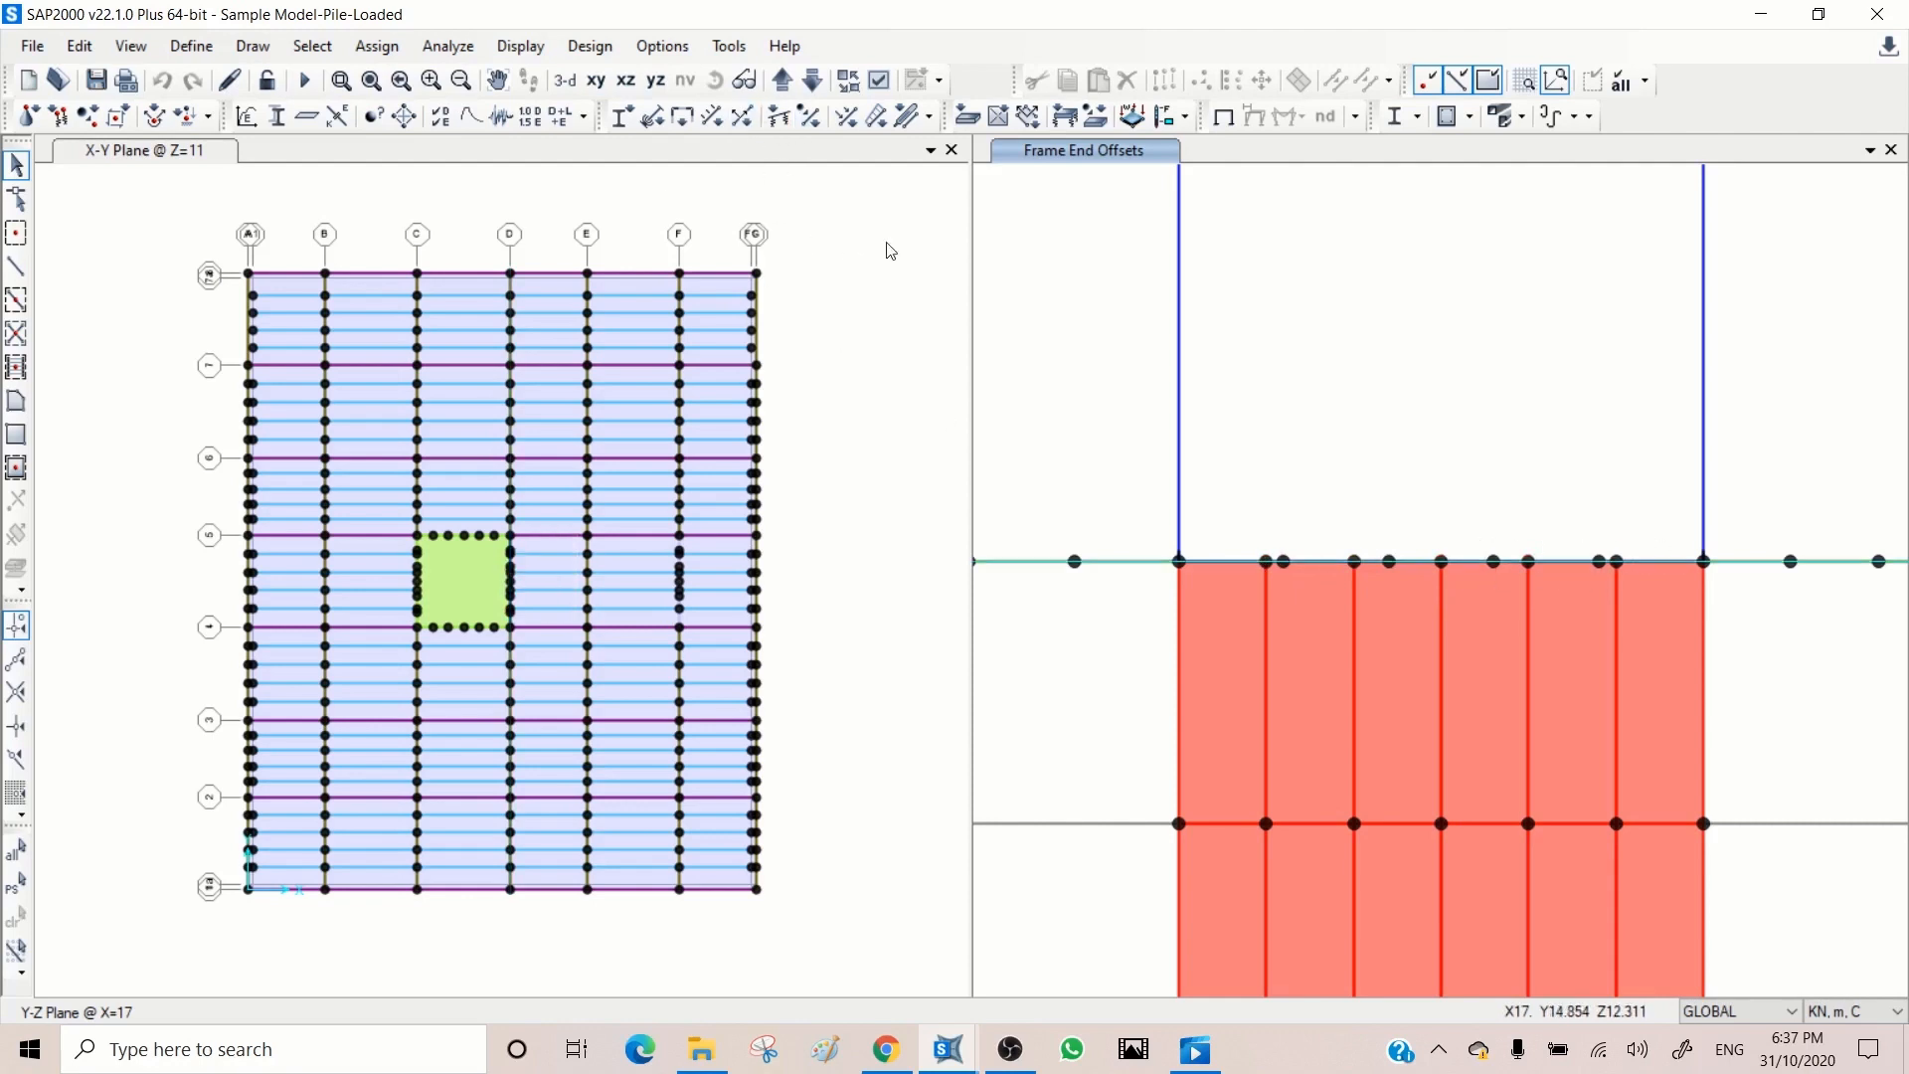
Step: Move the Y-Z elevation to X=28 and inspect the joints along the top edge of the green shear wall
{"action": "left_click", "coordinate": [878, 403]}
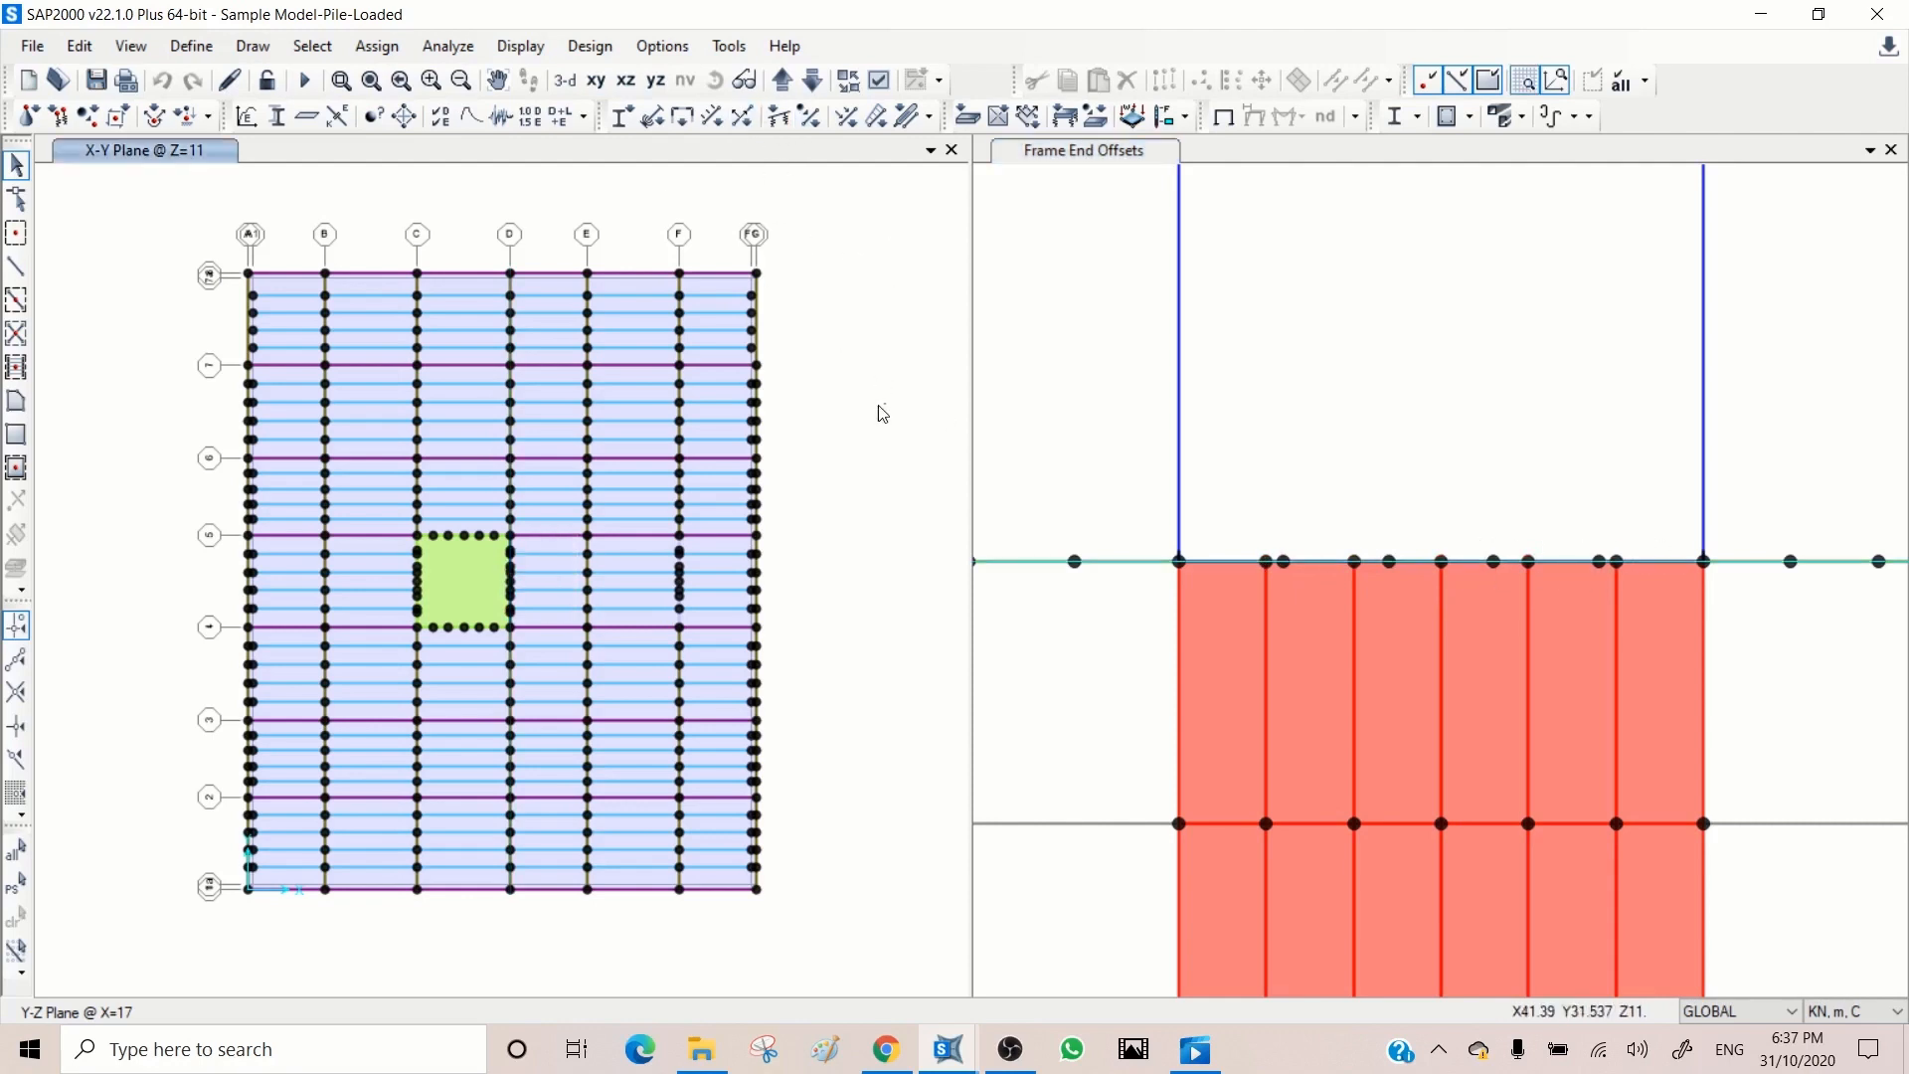
{"action": "left_click", "coordinate": [780, 83]}
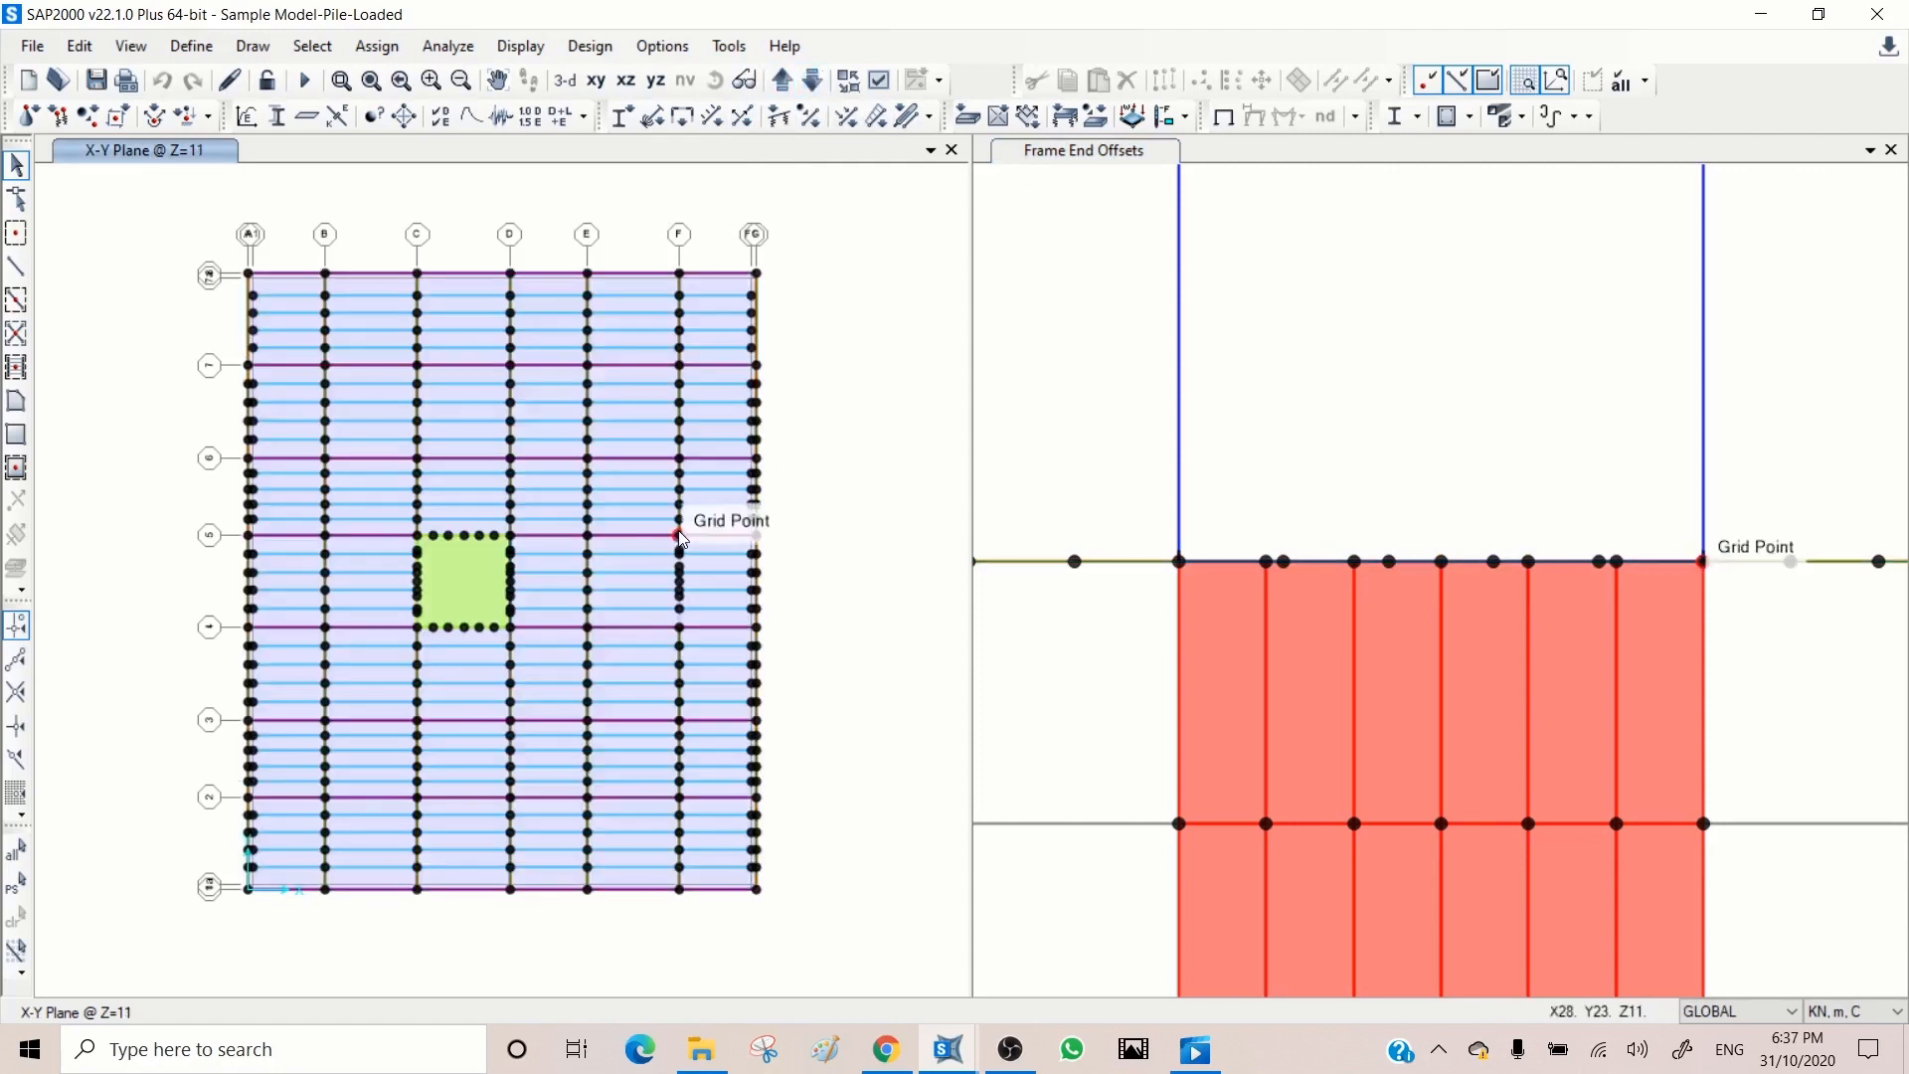
{"action": "left_click", "coordinate": [1080, 338]}
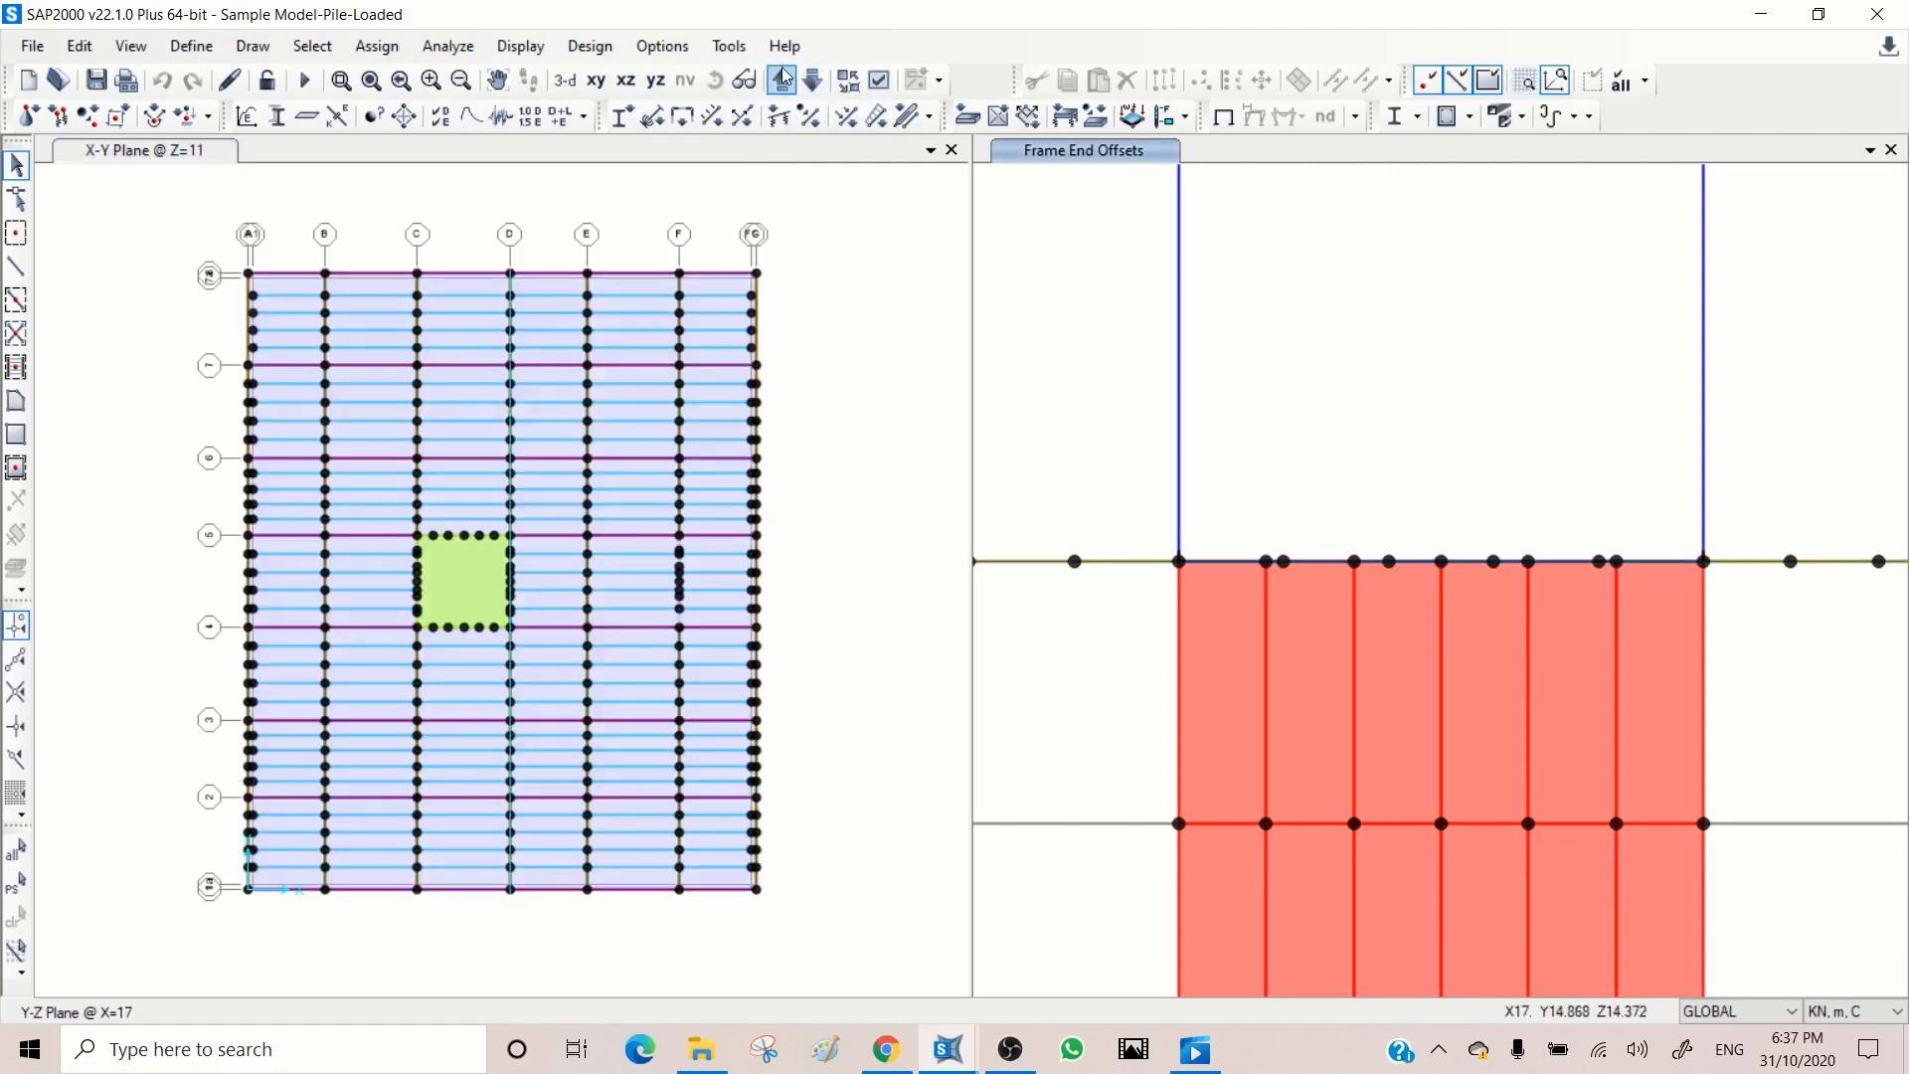
{"action": "left_click", "coordinate": [785, 79]}
{"action": "left_click", "coordinate": [784, 78]}
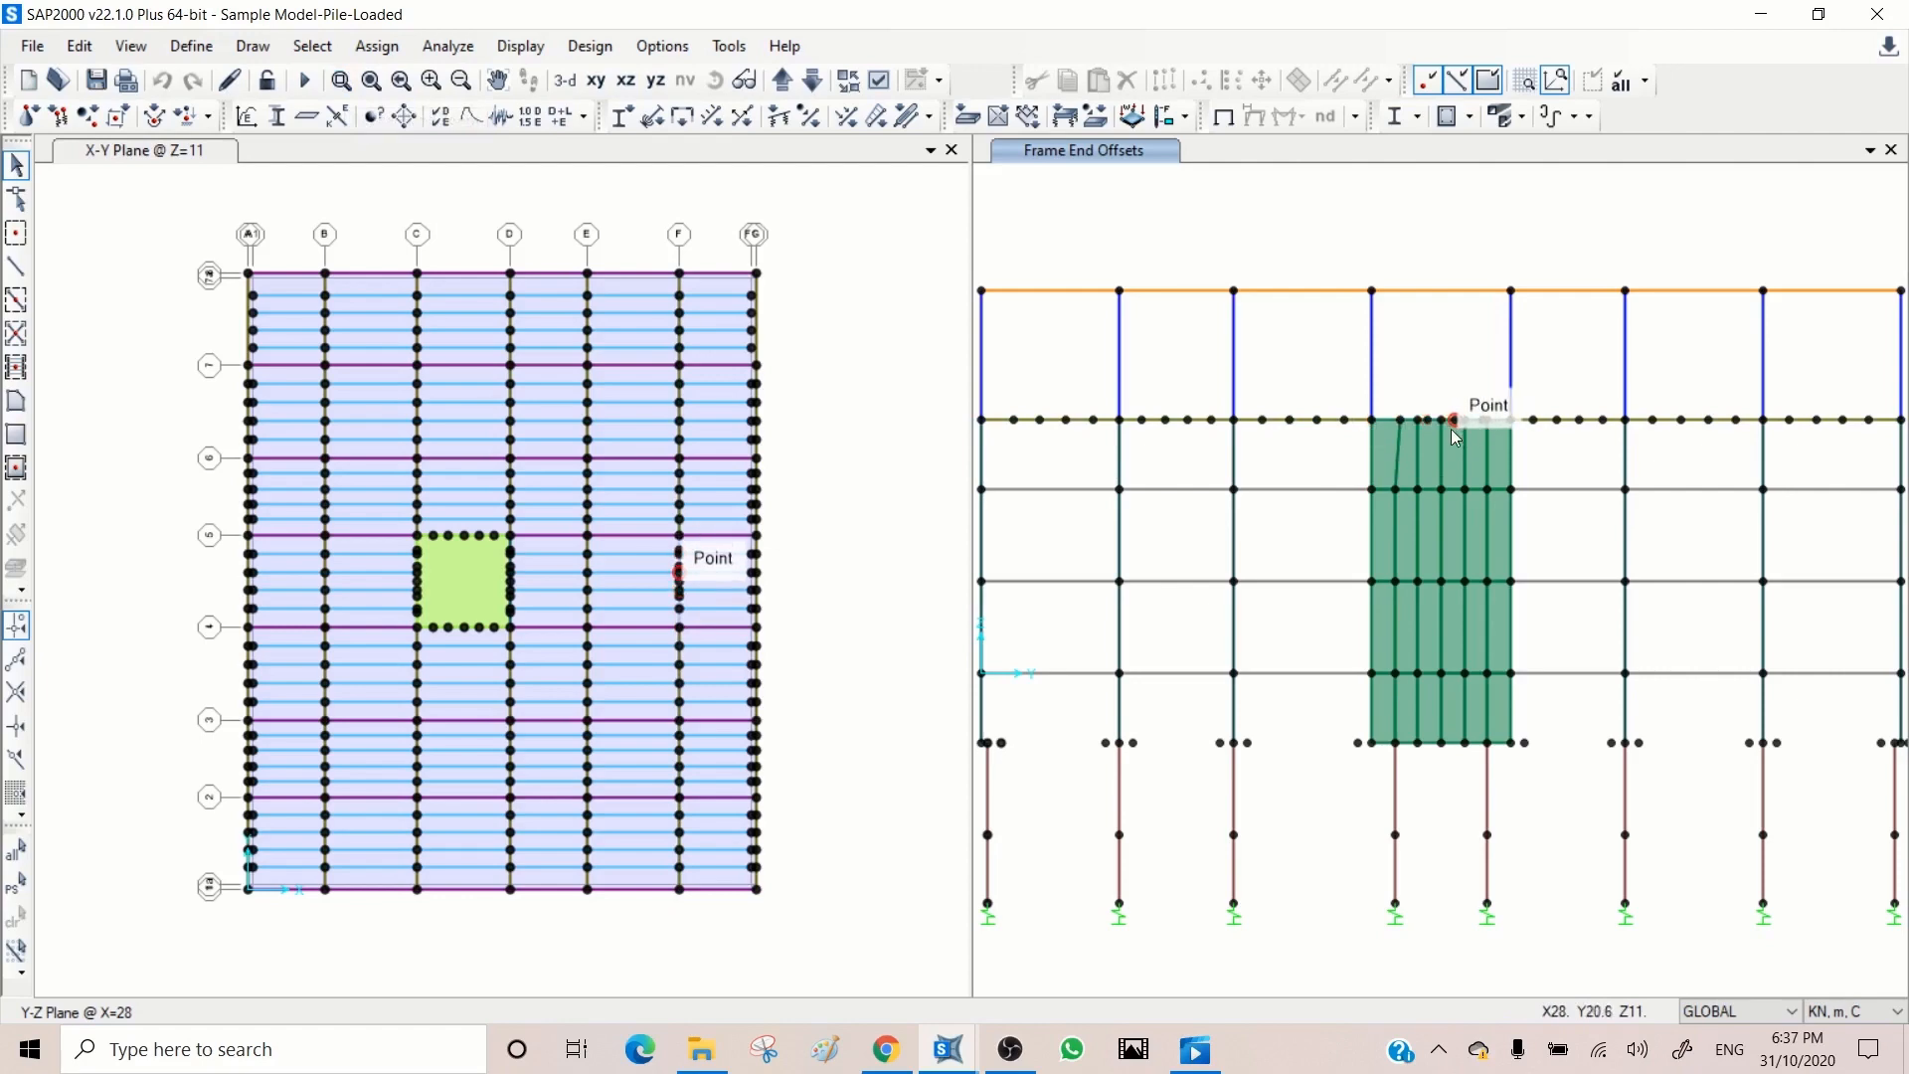
{"action": "left_click", "coordinate": [341, 81]}
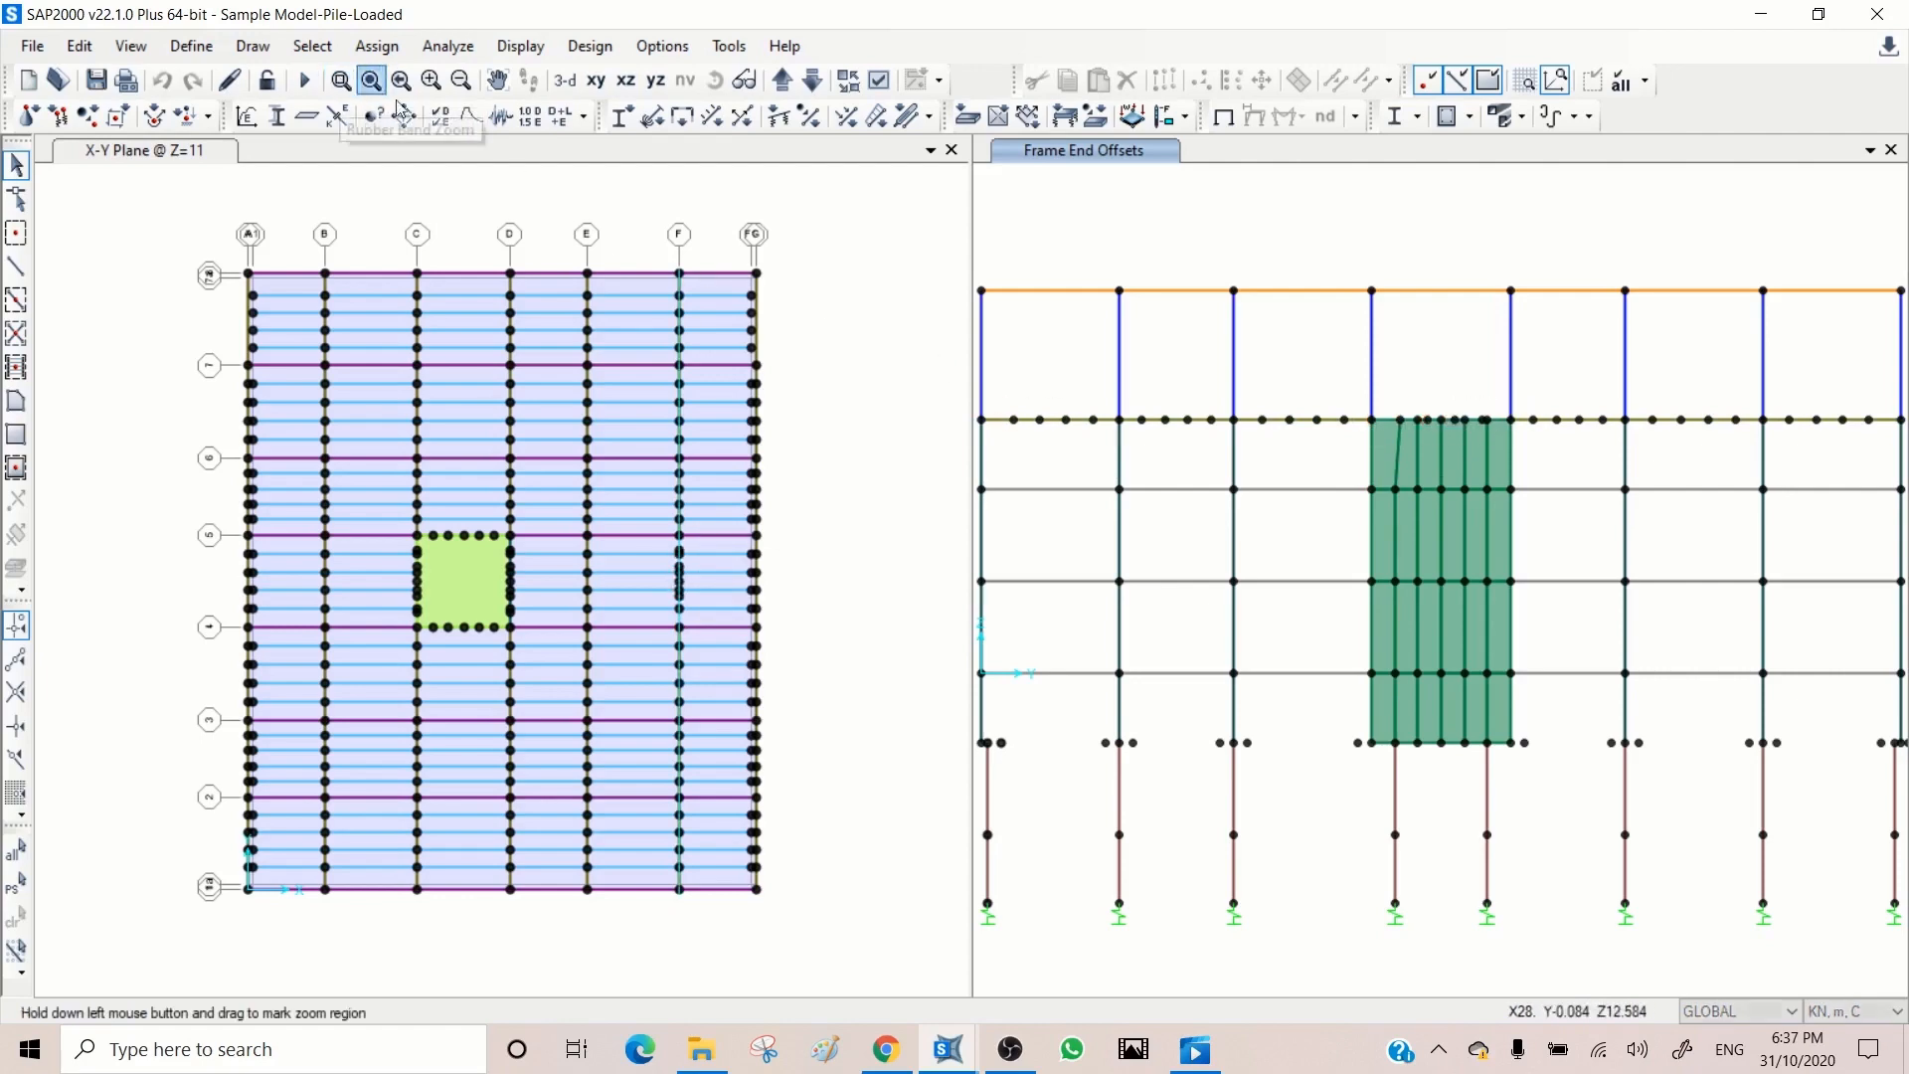
{"action": "left_click_drag", "start_coordinate": [1536, 391], "coordinate": [1334, 456]}
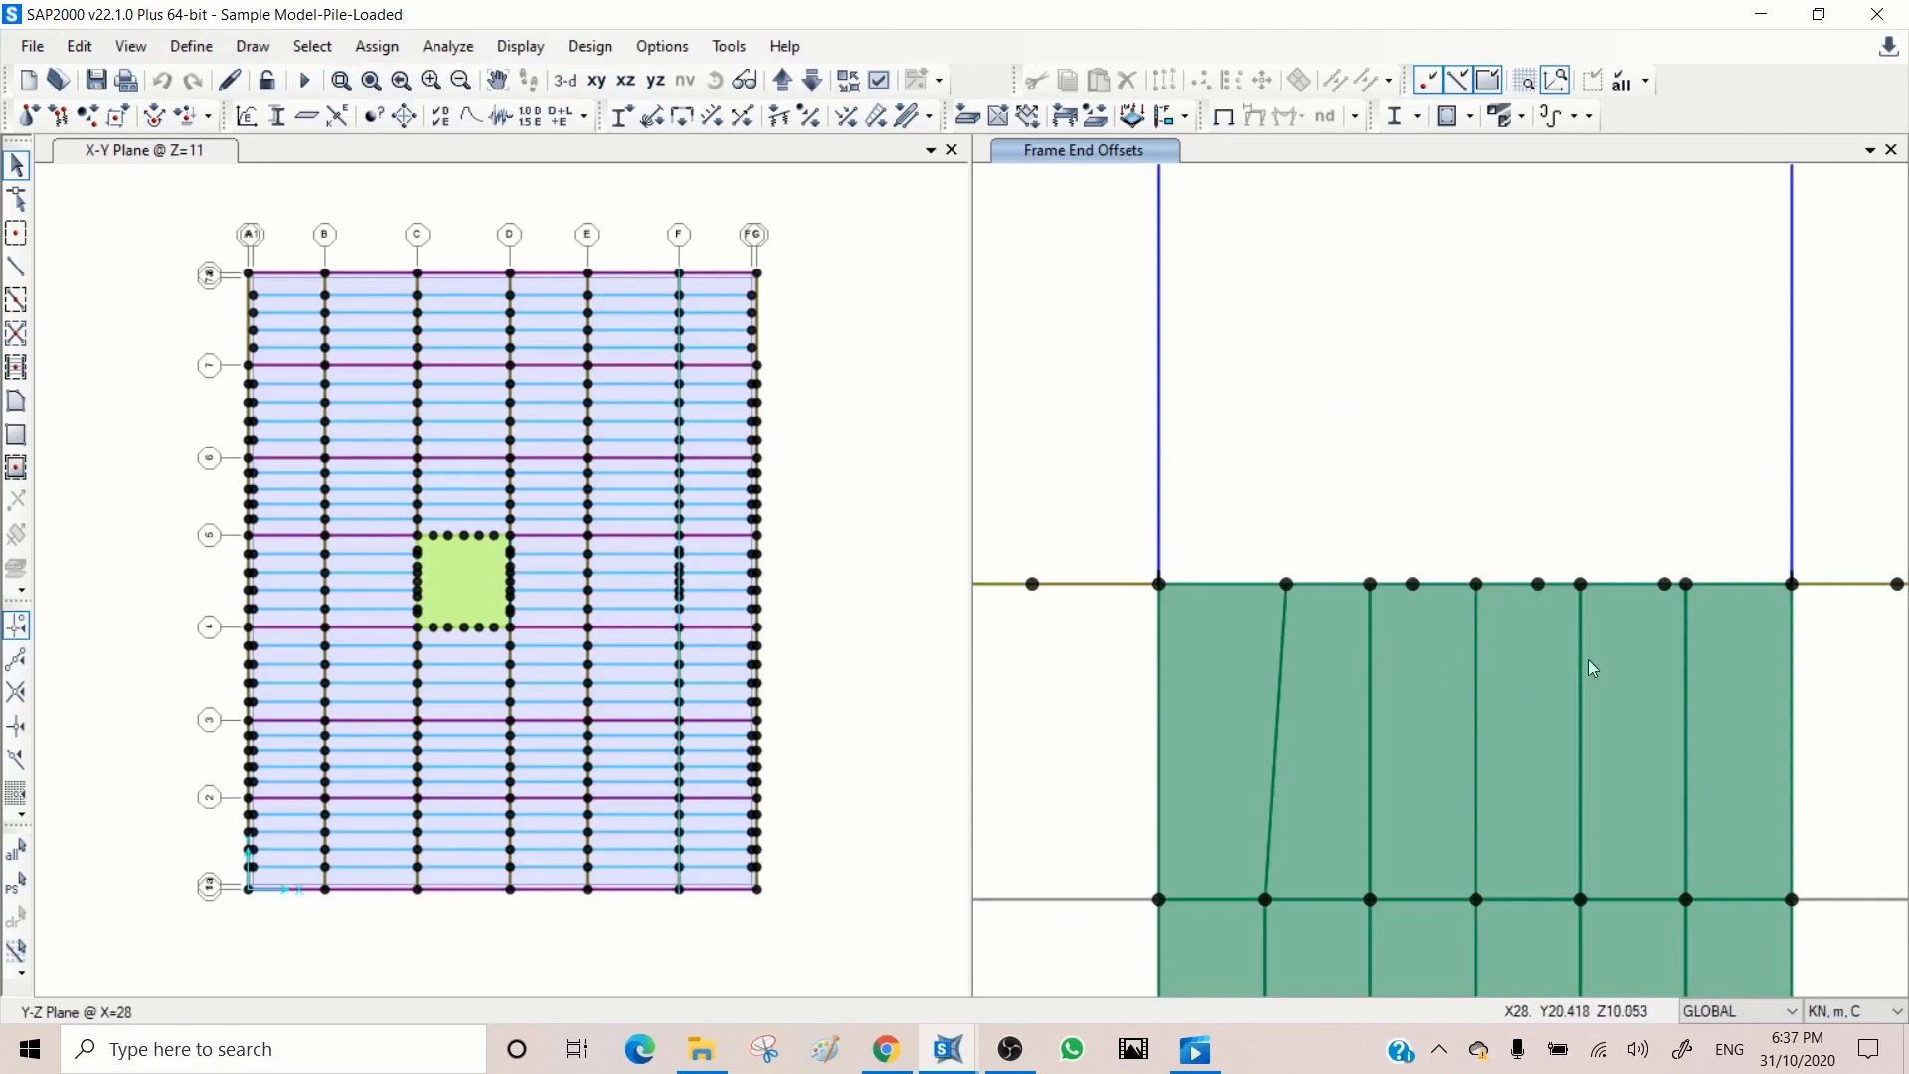
Step: Examine the automatic mesh and auto edge constraint assignments of a top shear wall panel at X=28, without changing them
{"action": "left_click", "coordinate": [1416, 648]}
{"action": "right_click", "coordinate": [1416, 648]}
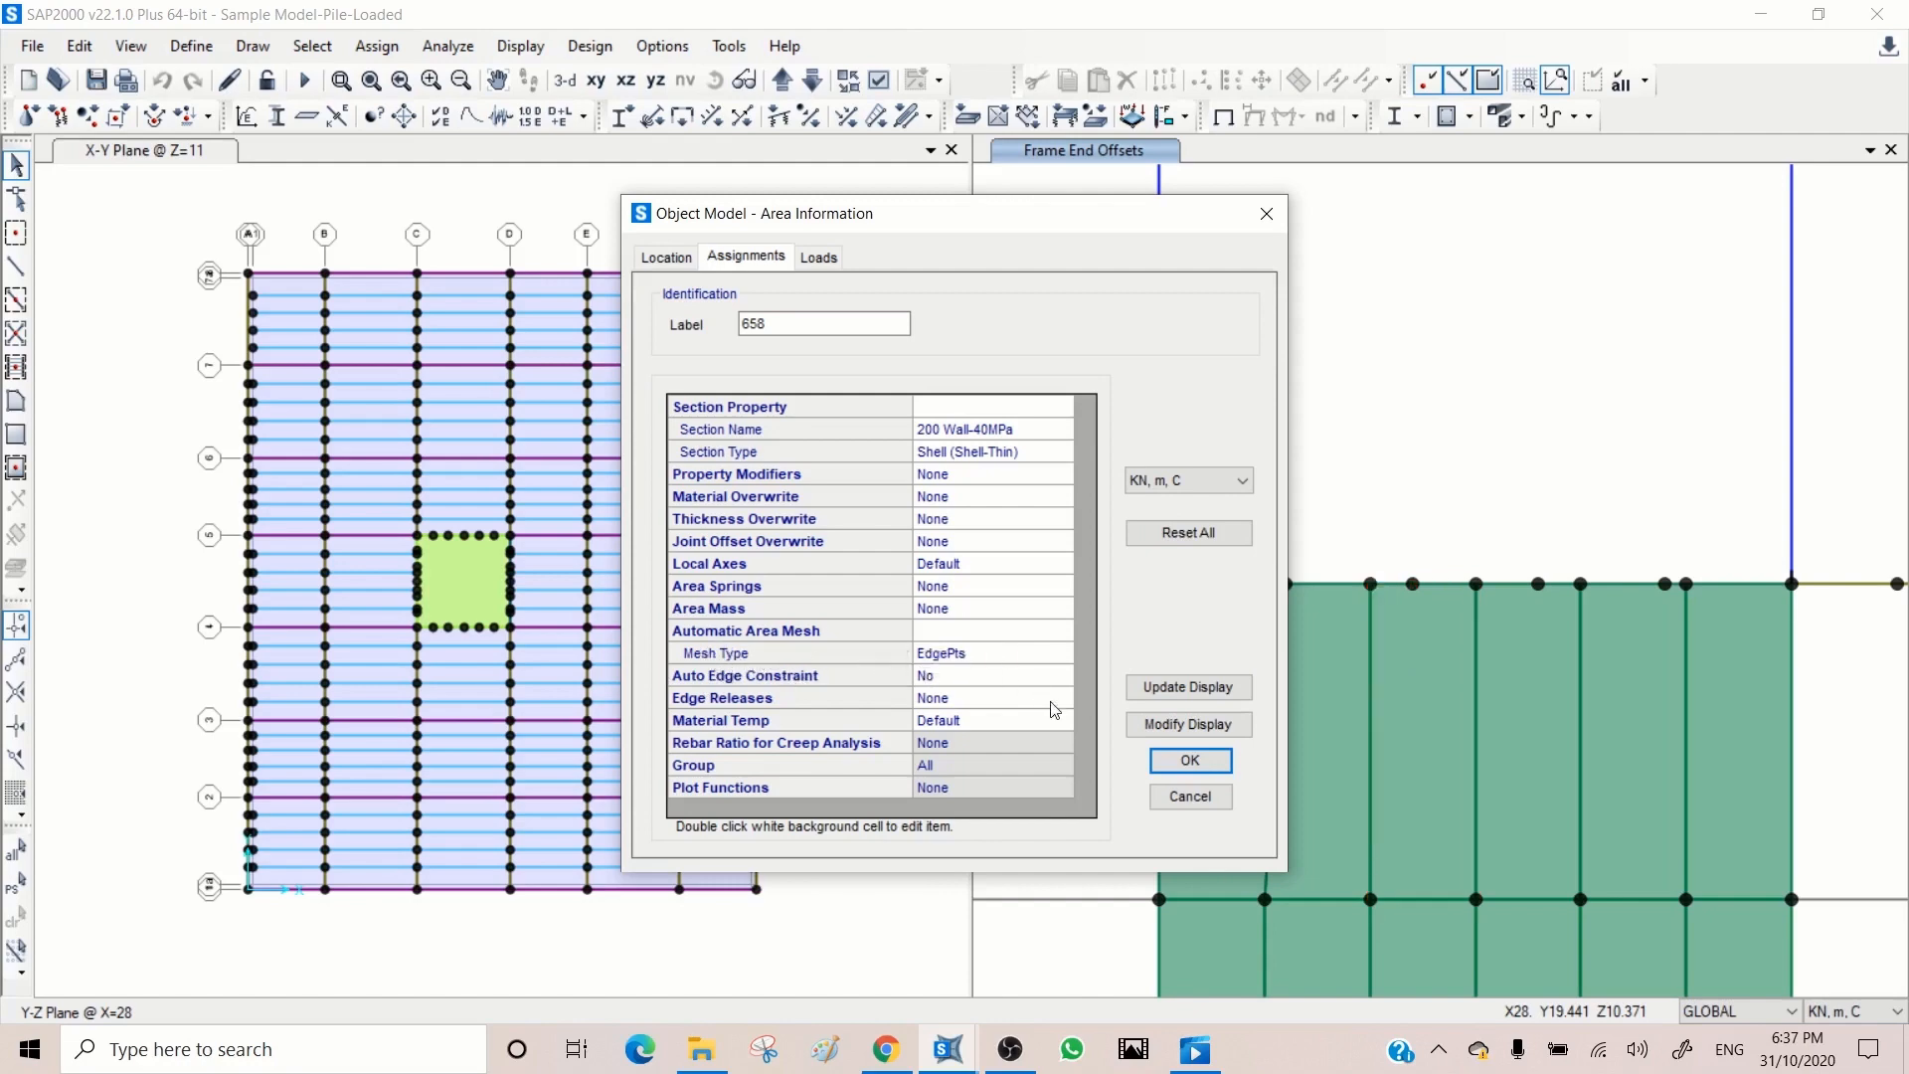
{"action": "left_click", "coordinate": [1188, 799]}
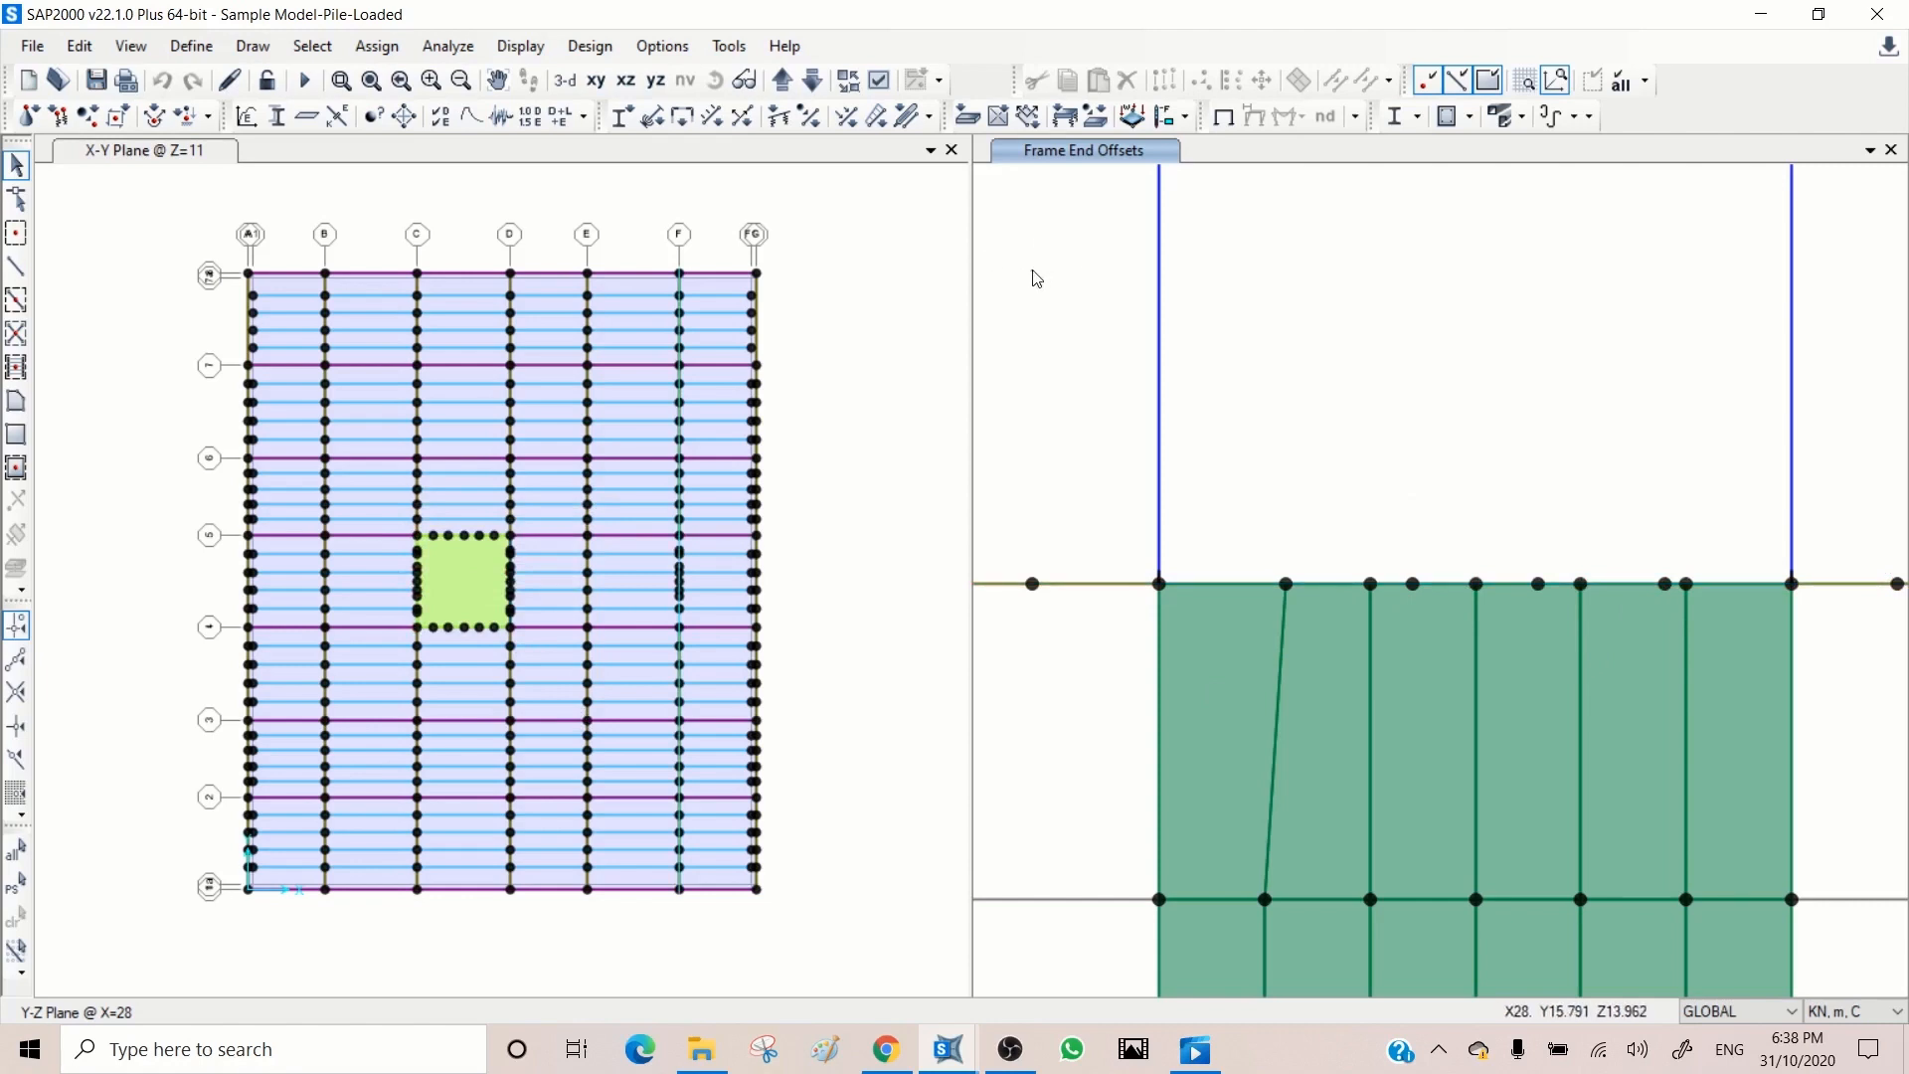
{"action": "left_click", "coordinate": [893, 284]}
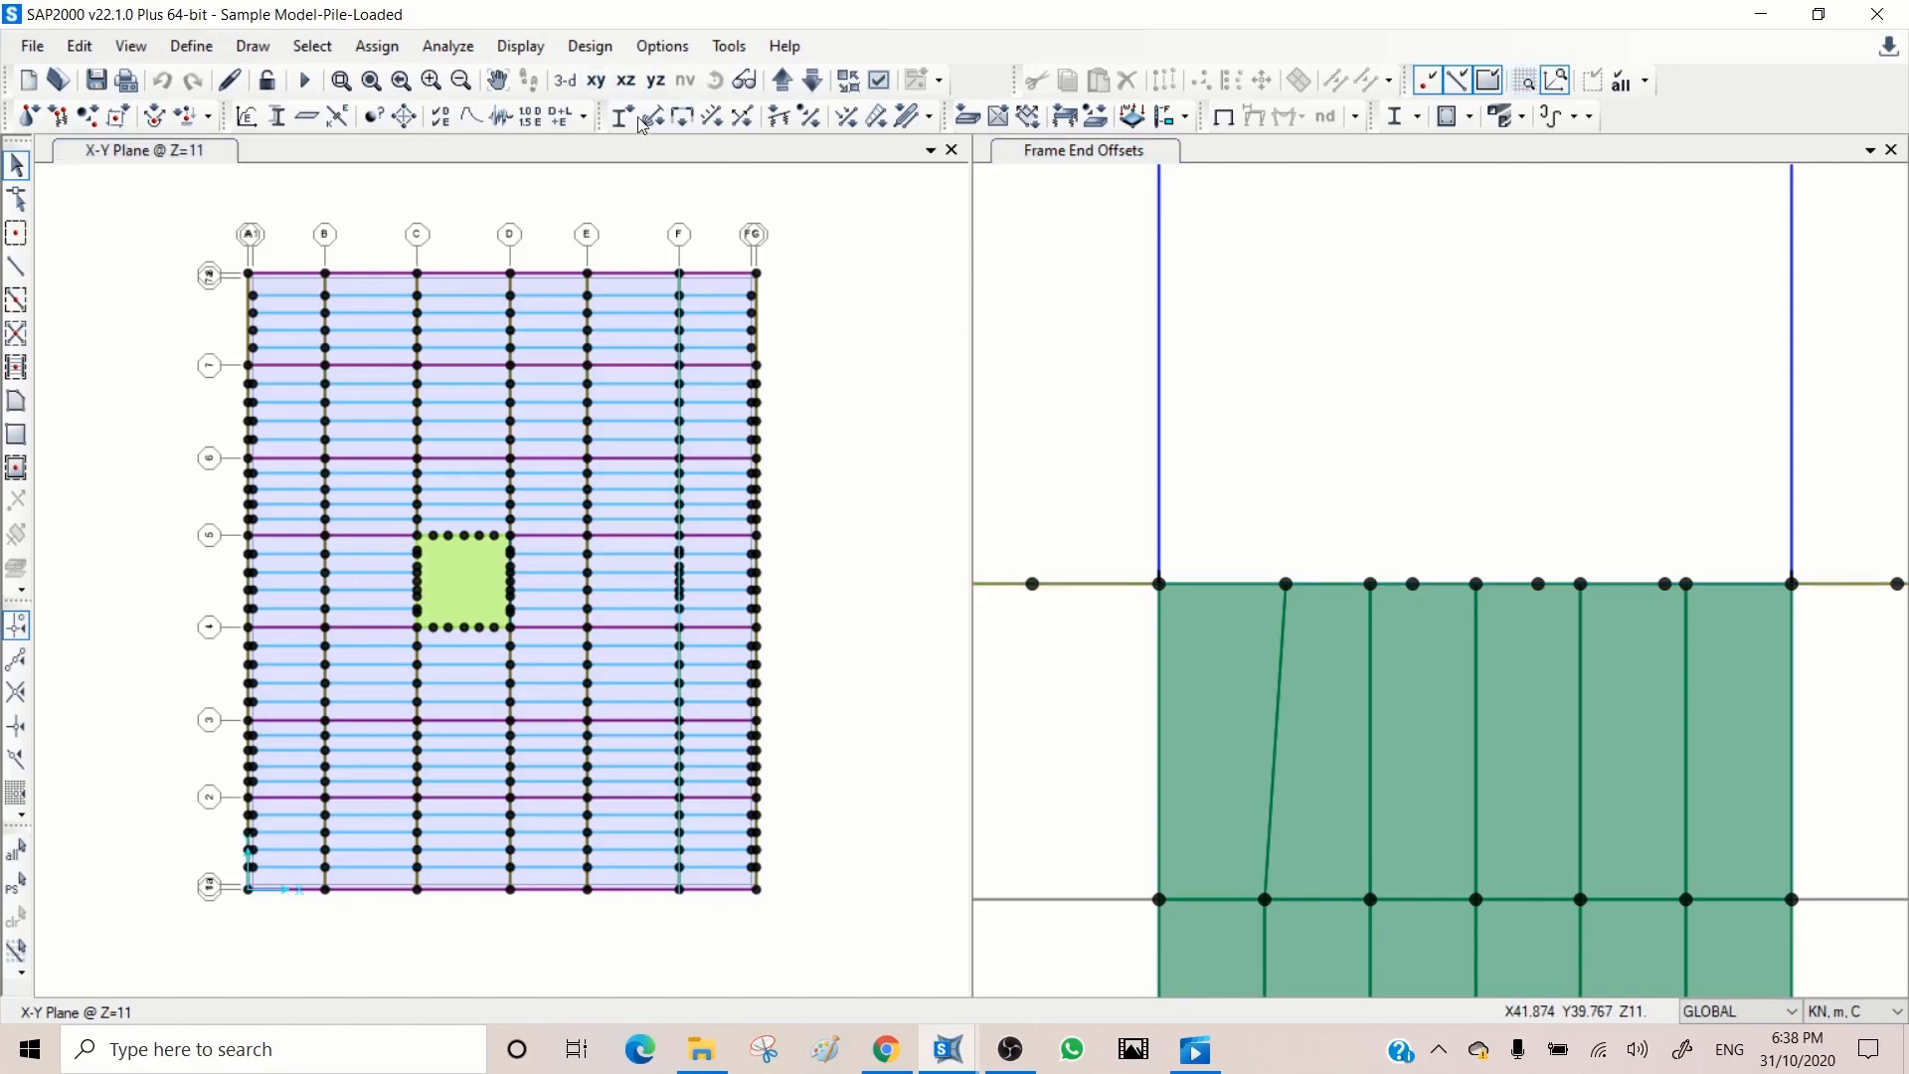
Step: Restore the full 3D model view and set the analysis options' available degrees of freedom to the Space Frame preset
{"action": "left_click", "coordinate": [565, 82]}
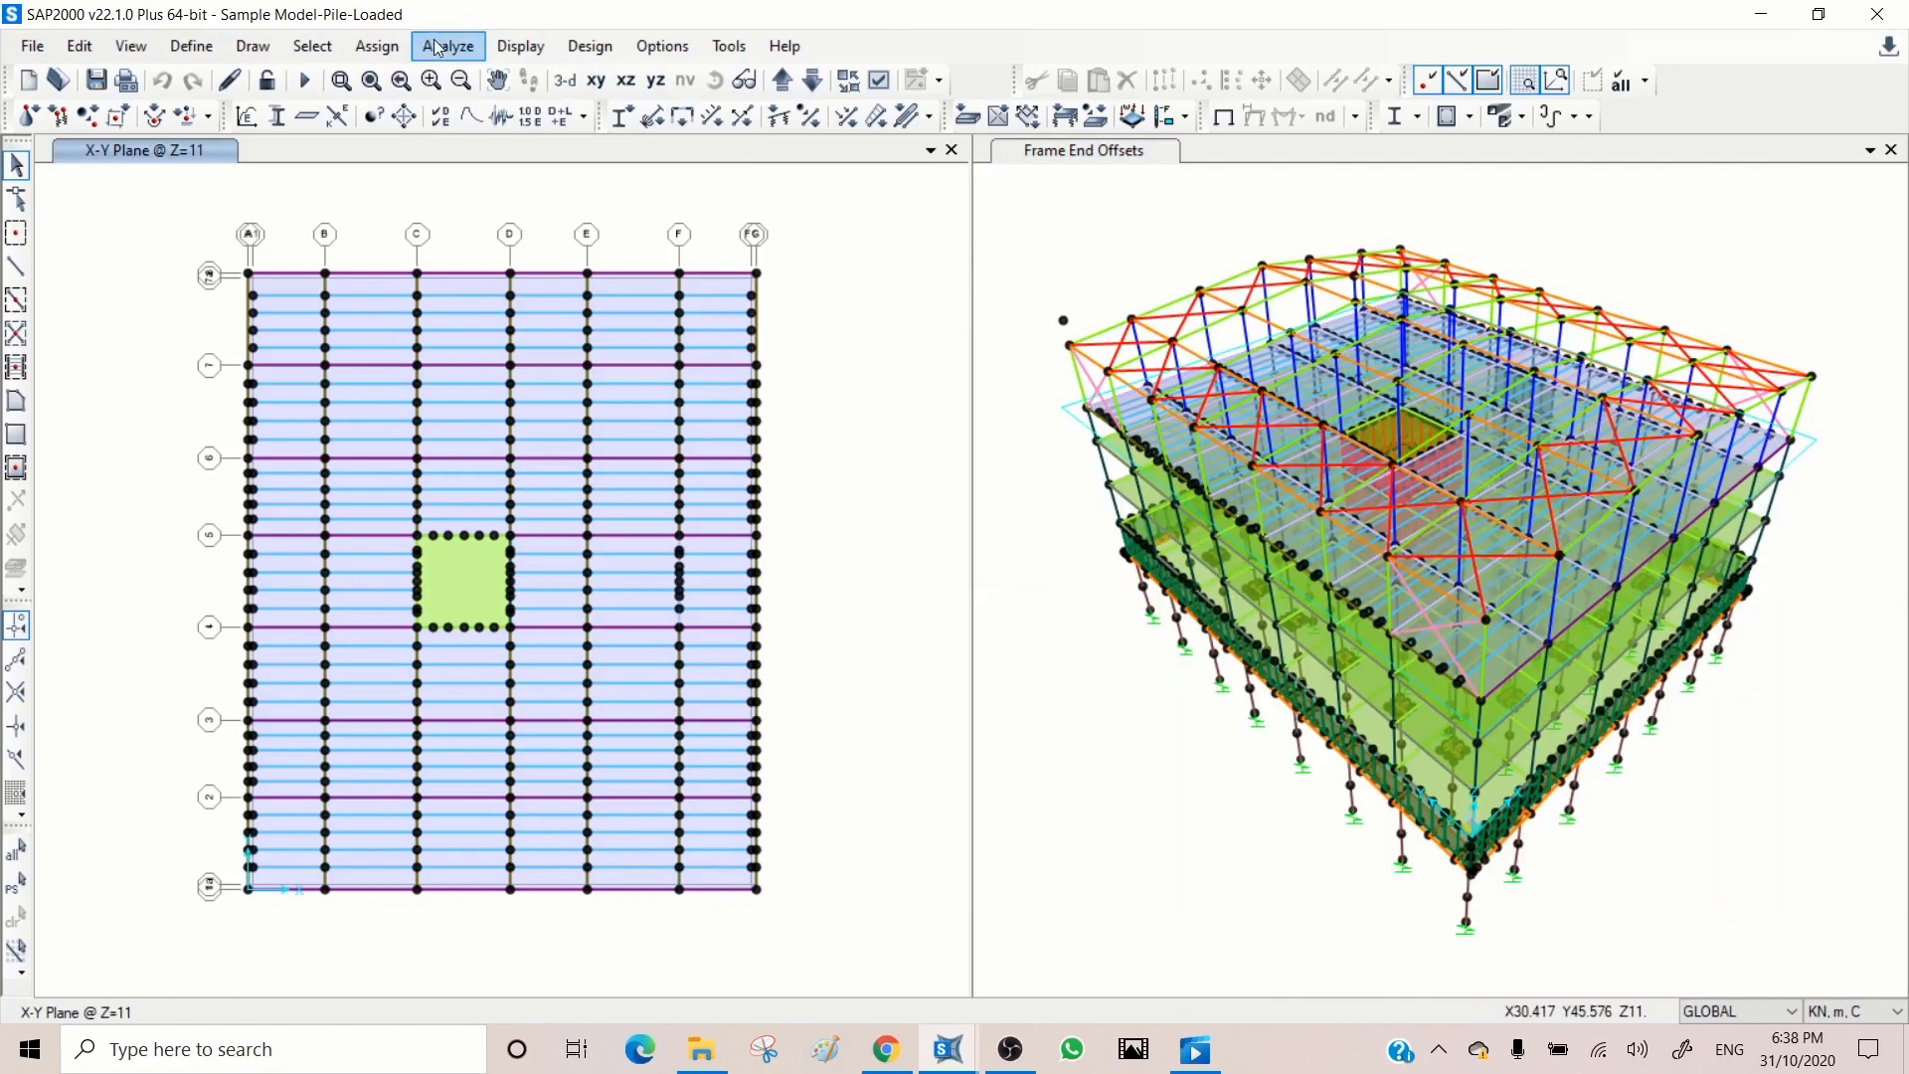
{"action": "left_click", "coordinate": [445, 46]}
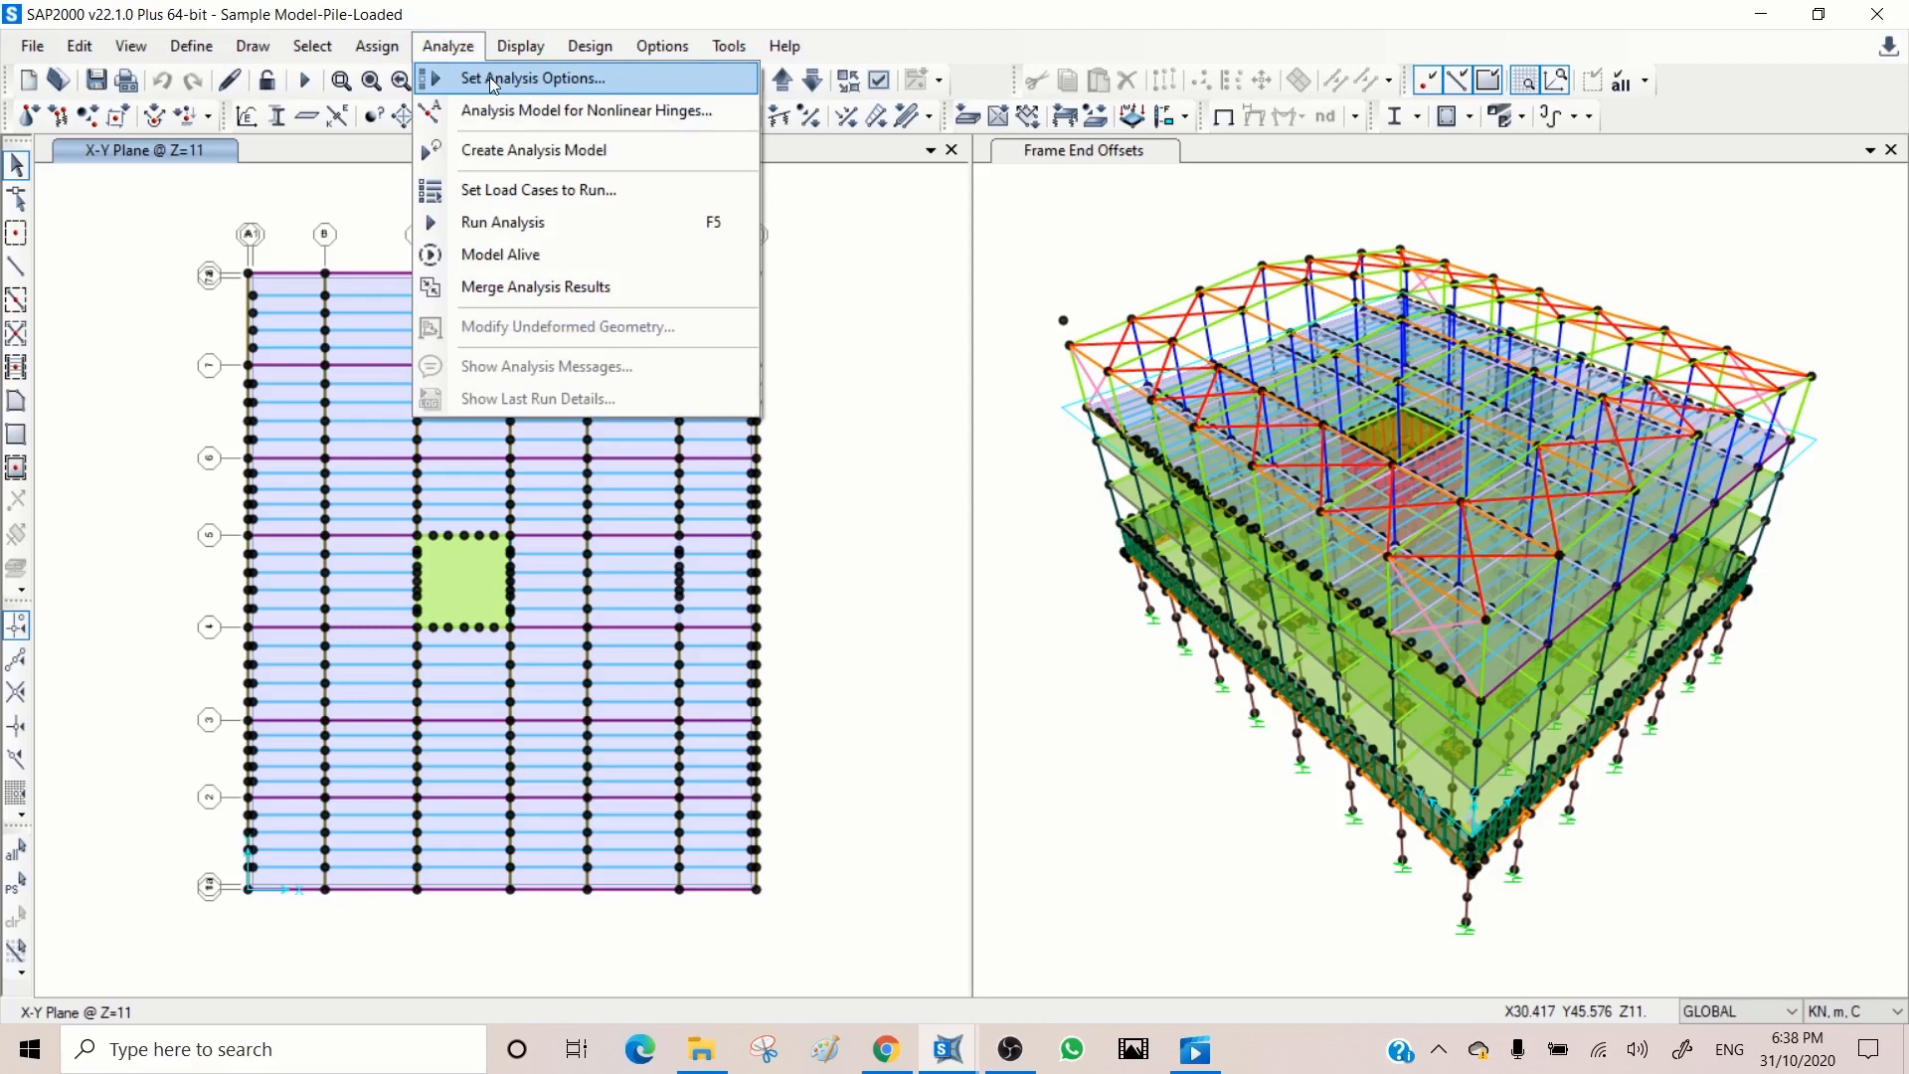
{"action": "left_click", "coordinate": [547, 88]}
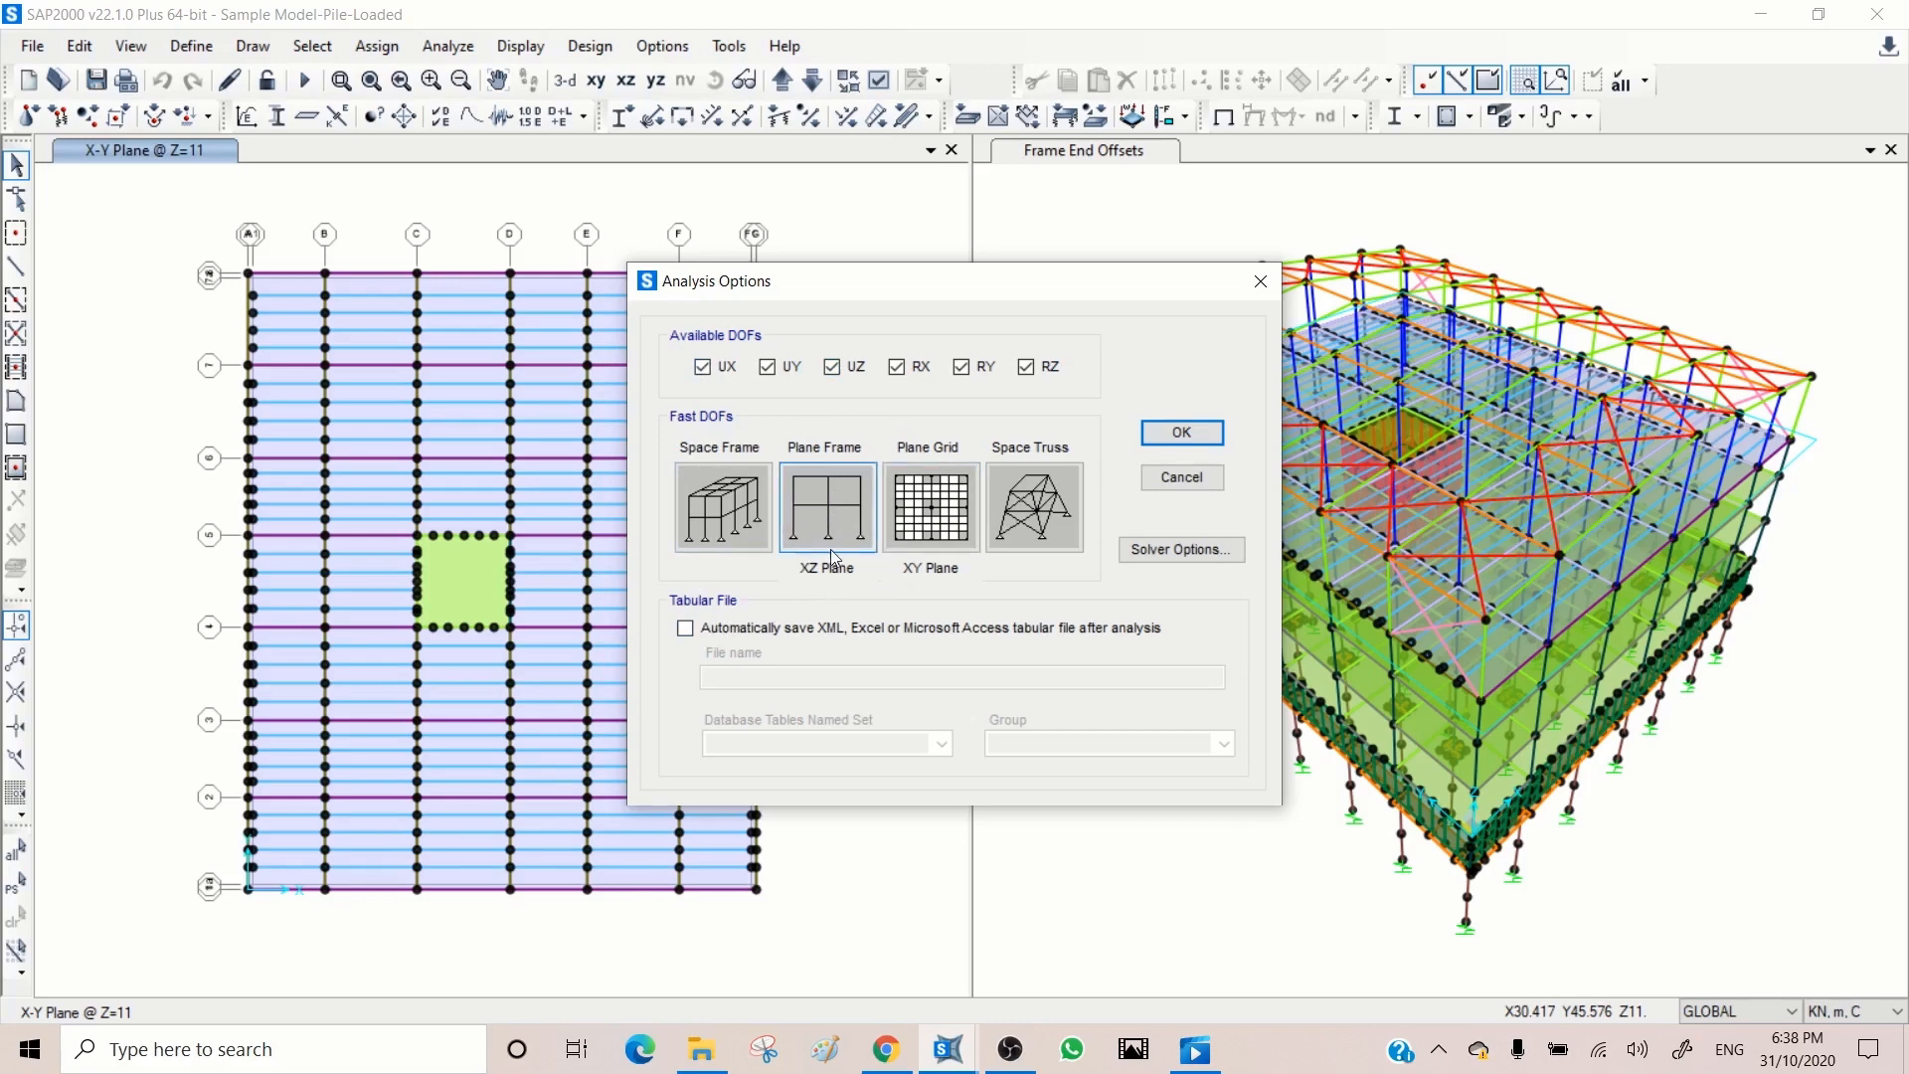
{"action": "left_click", "coordinate": [833, 509]}
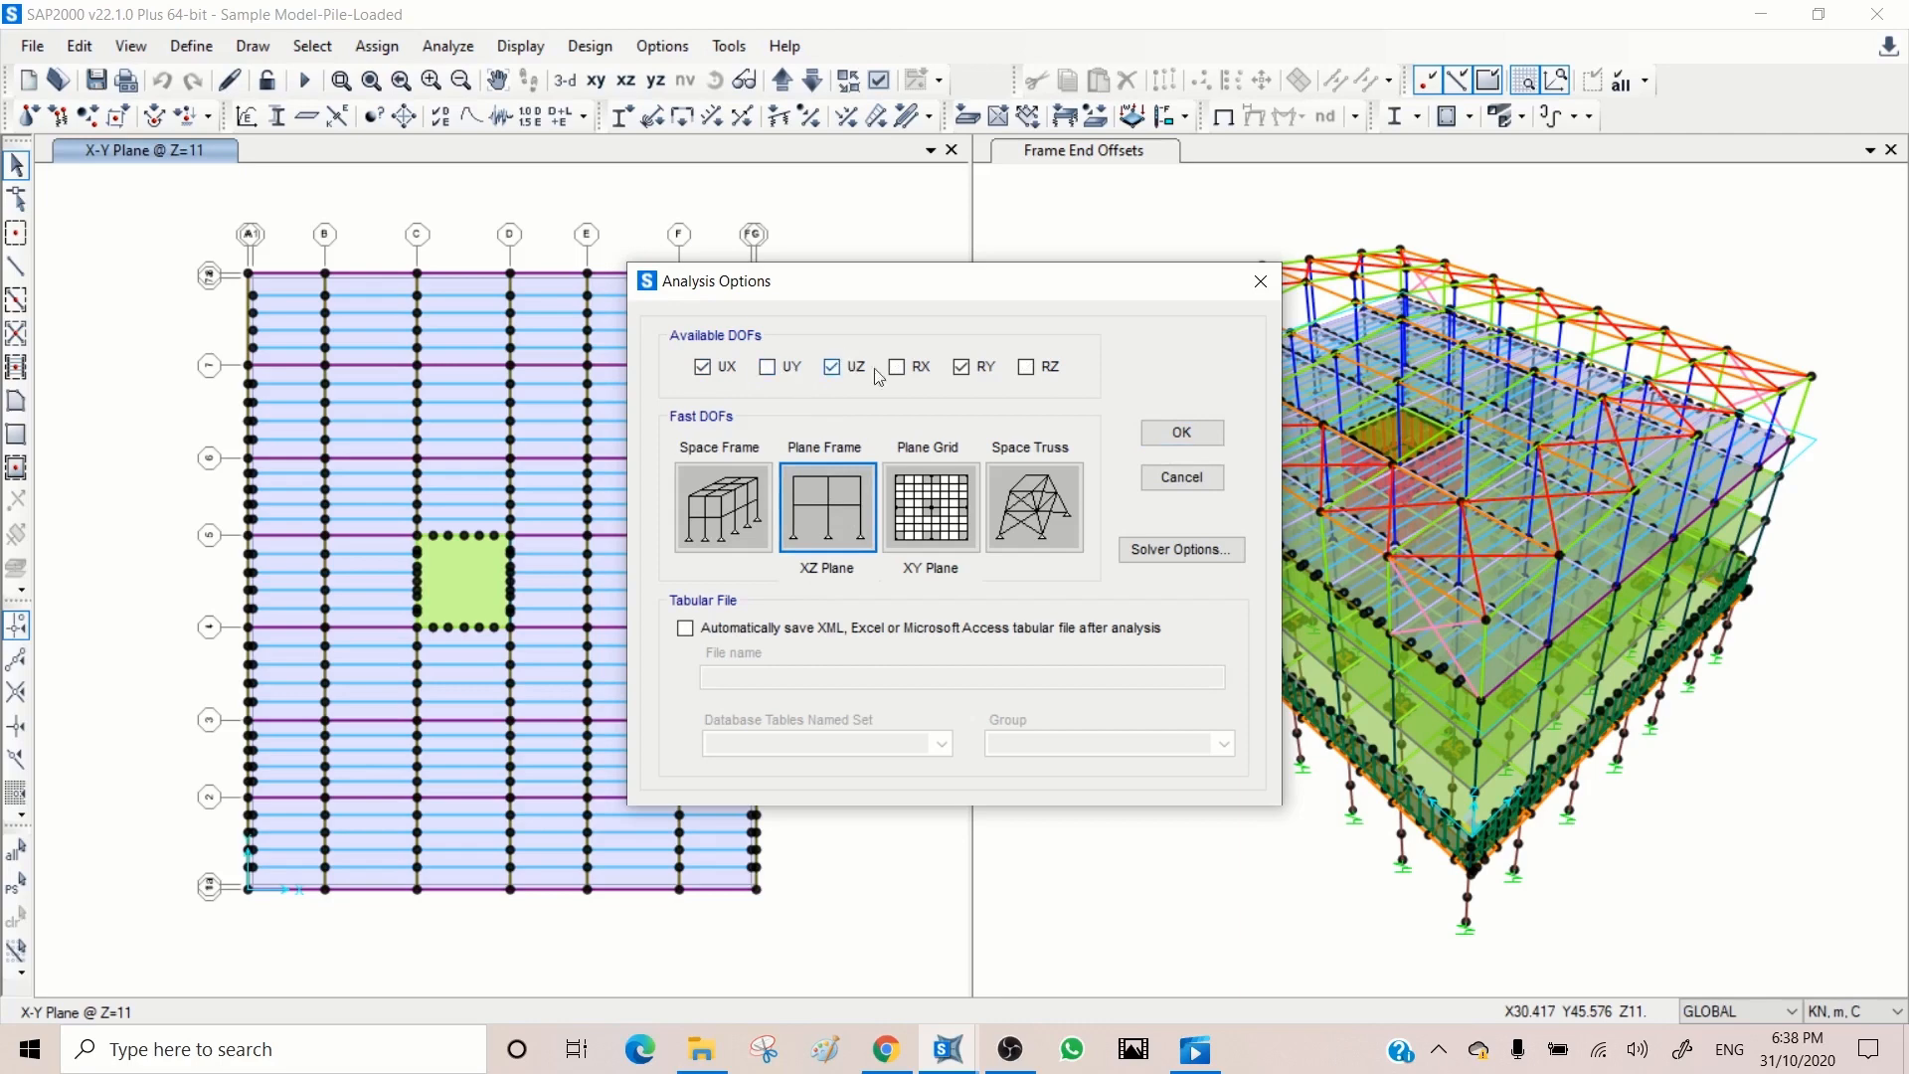
{"action": "left_click", "coordinate": [931, 512]}
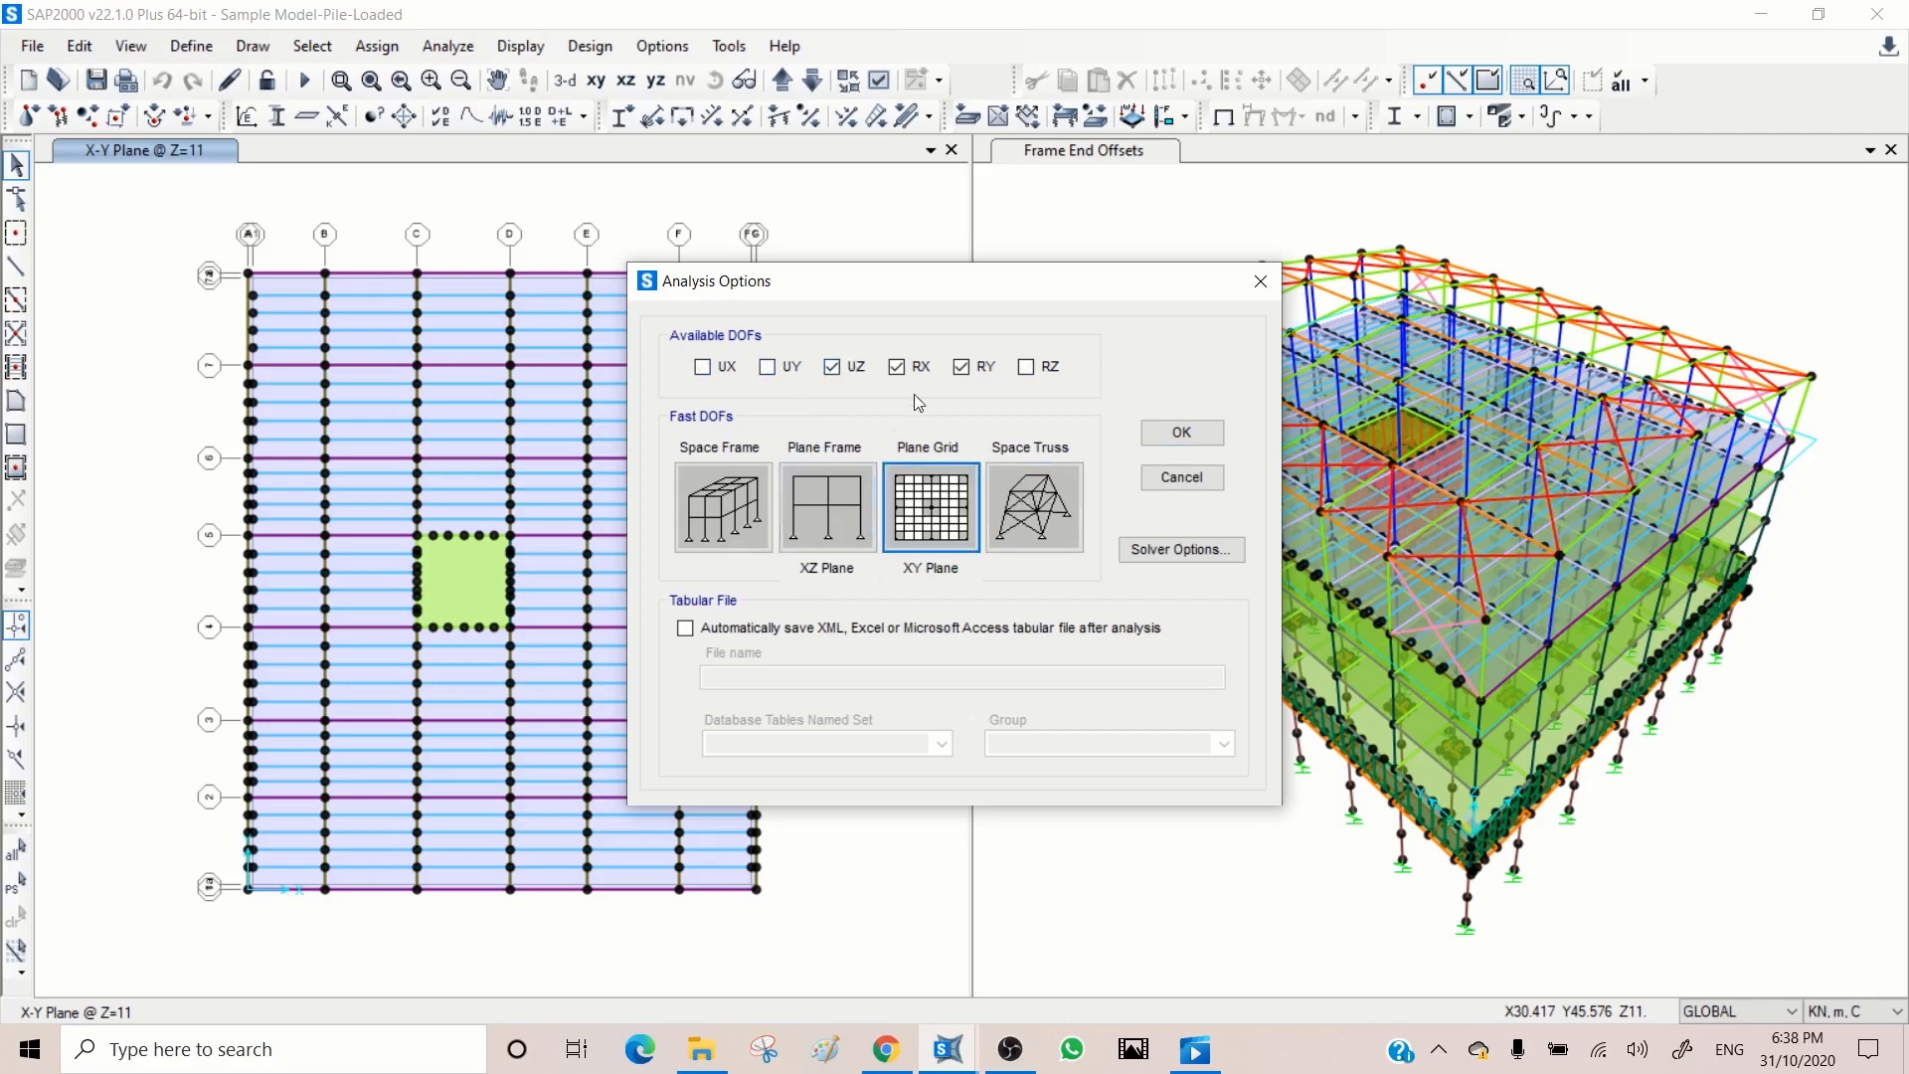
{"action": "left_click", "coordinate": [718, 517]}
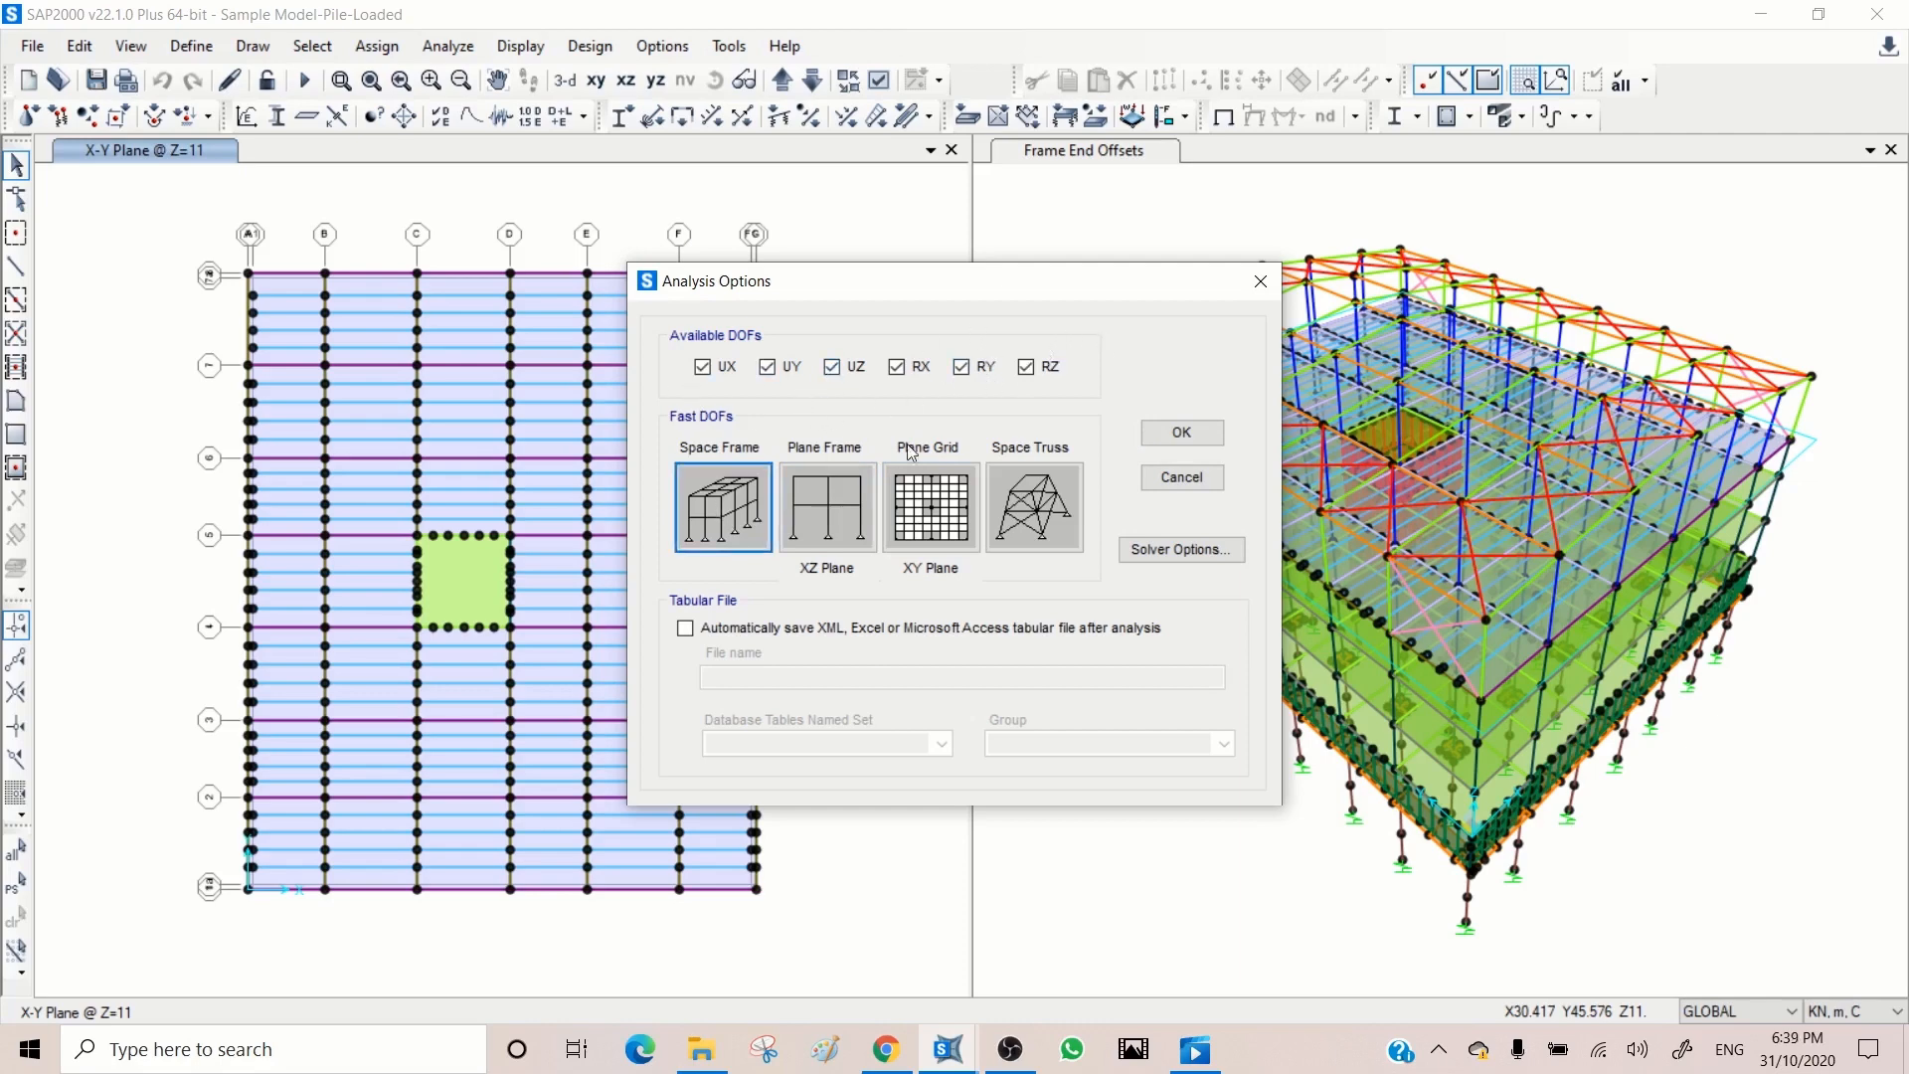
{"action": "left_click", "coordinate": [1180, 435]}
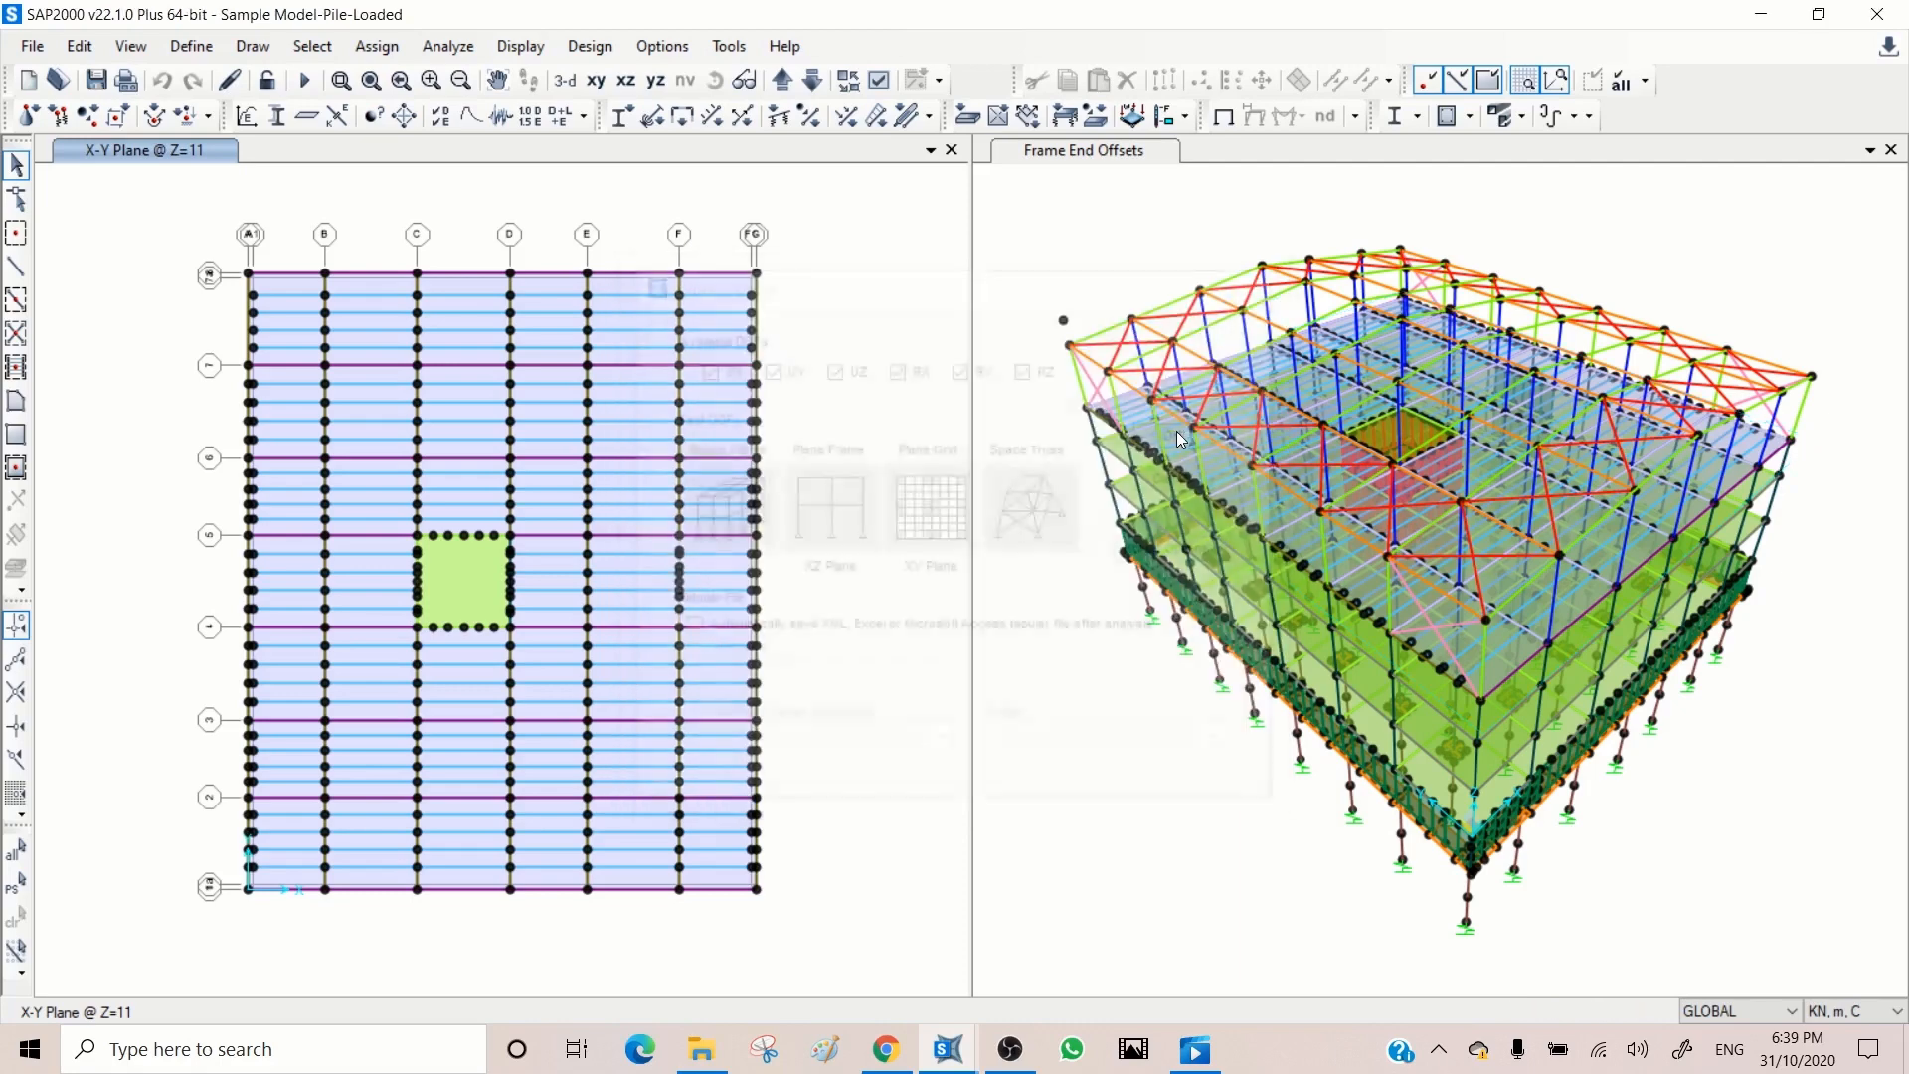
Step: Set the P-Delta, EQXp, EQXn, EQYp and EQYn load cases to Do Not Run for the analysis
{"action": "left_click", "coordinate": [449, 45]}
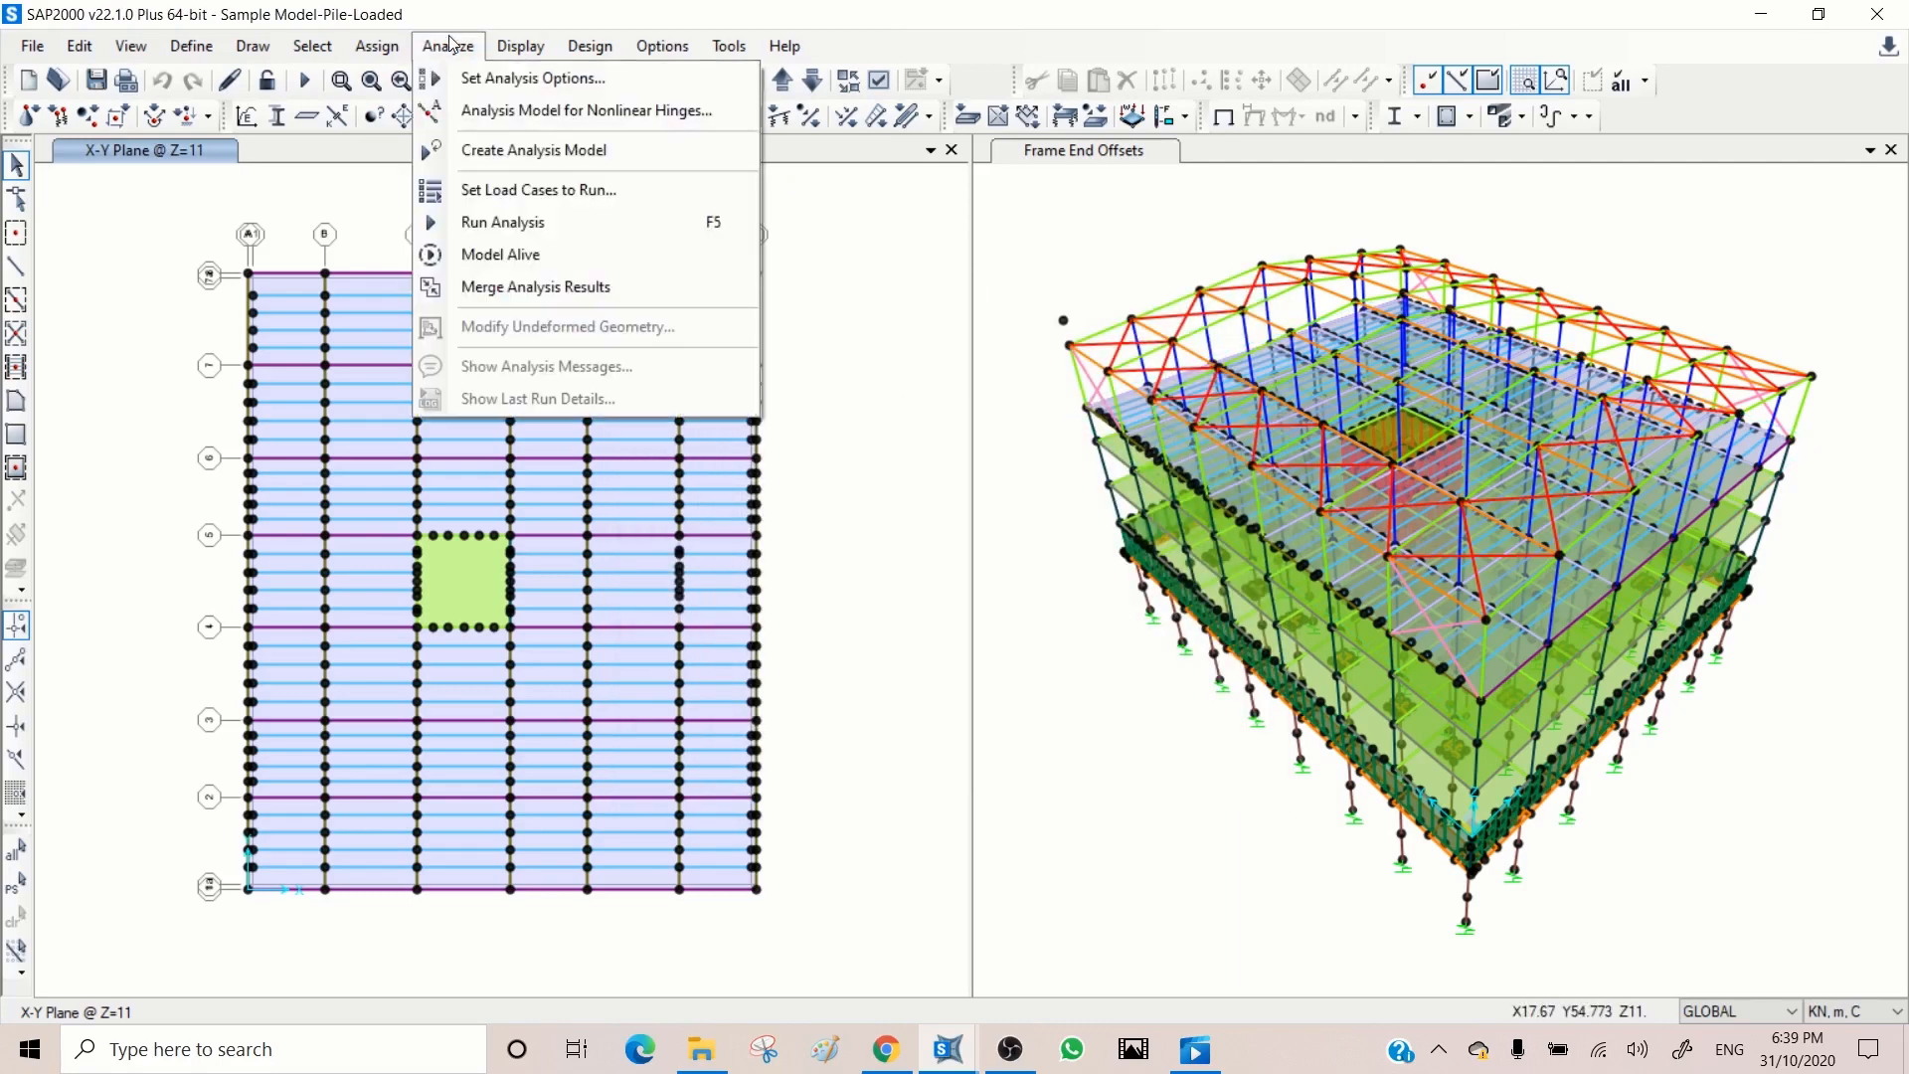
{"action": "left_click", "coordinate": [519, 190]}
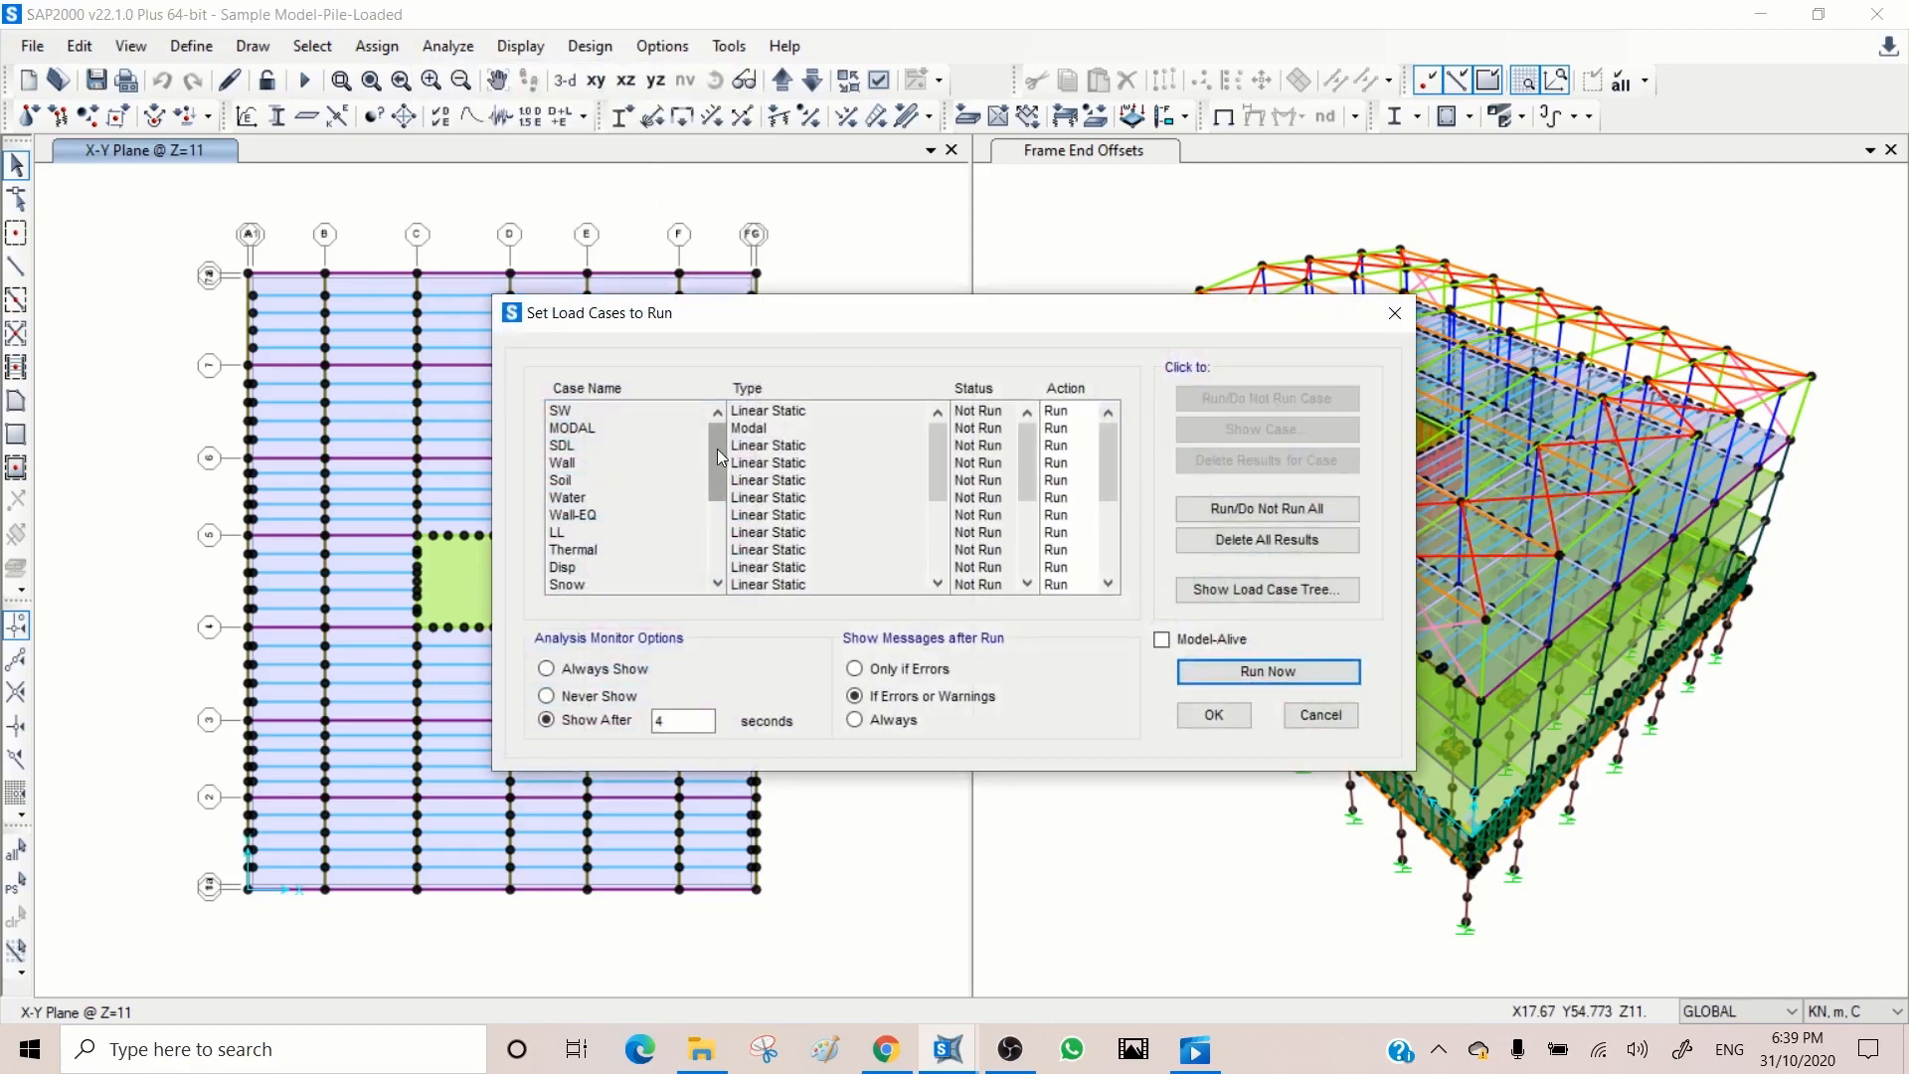
{"action": "left_click_drag", "start_coordinate": [717, 460], "coordinate": [734, 415]}
{"action": "left_click_drag", "start_coordinate": [717, 438], "coordinate": [718, 509]}
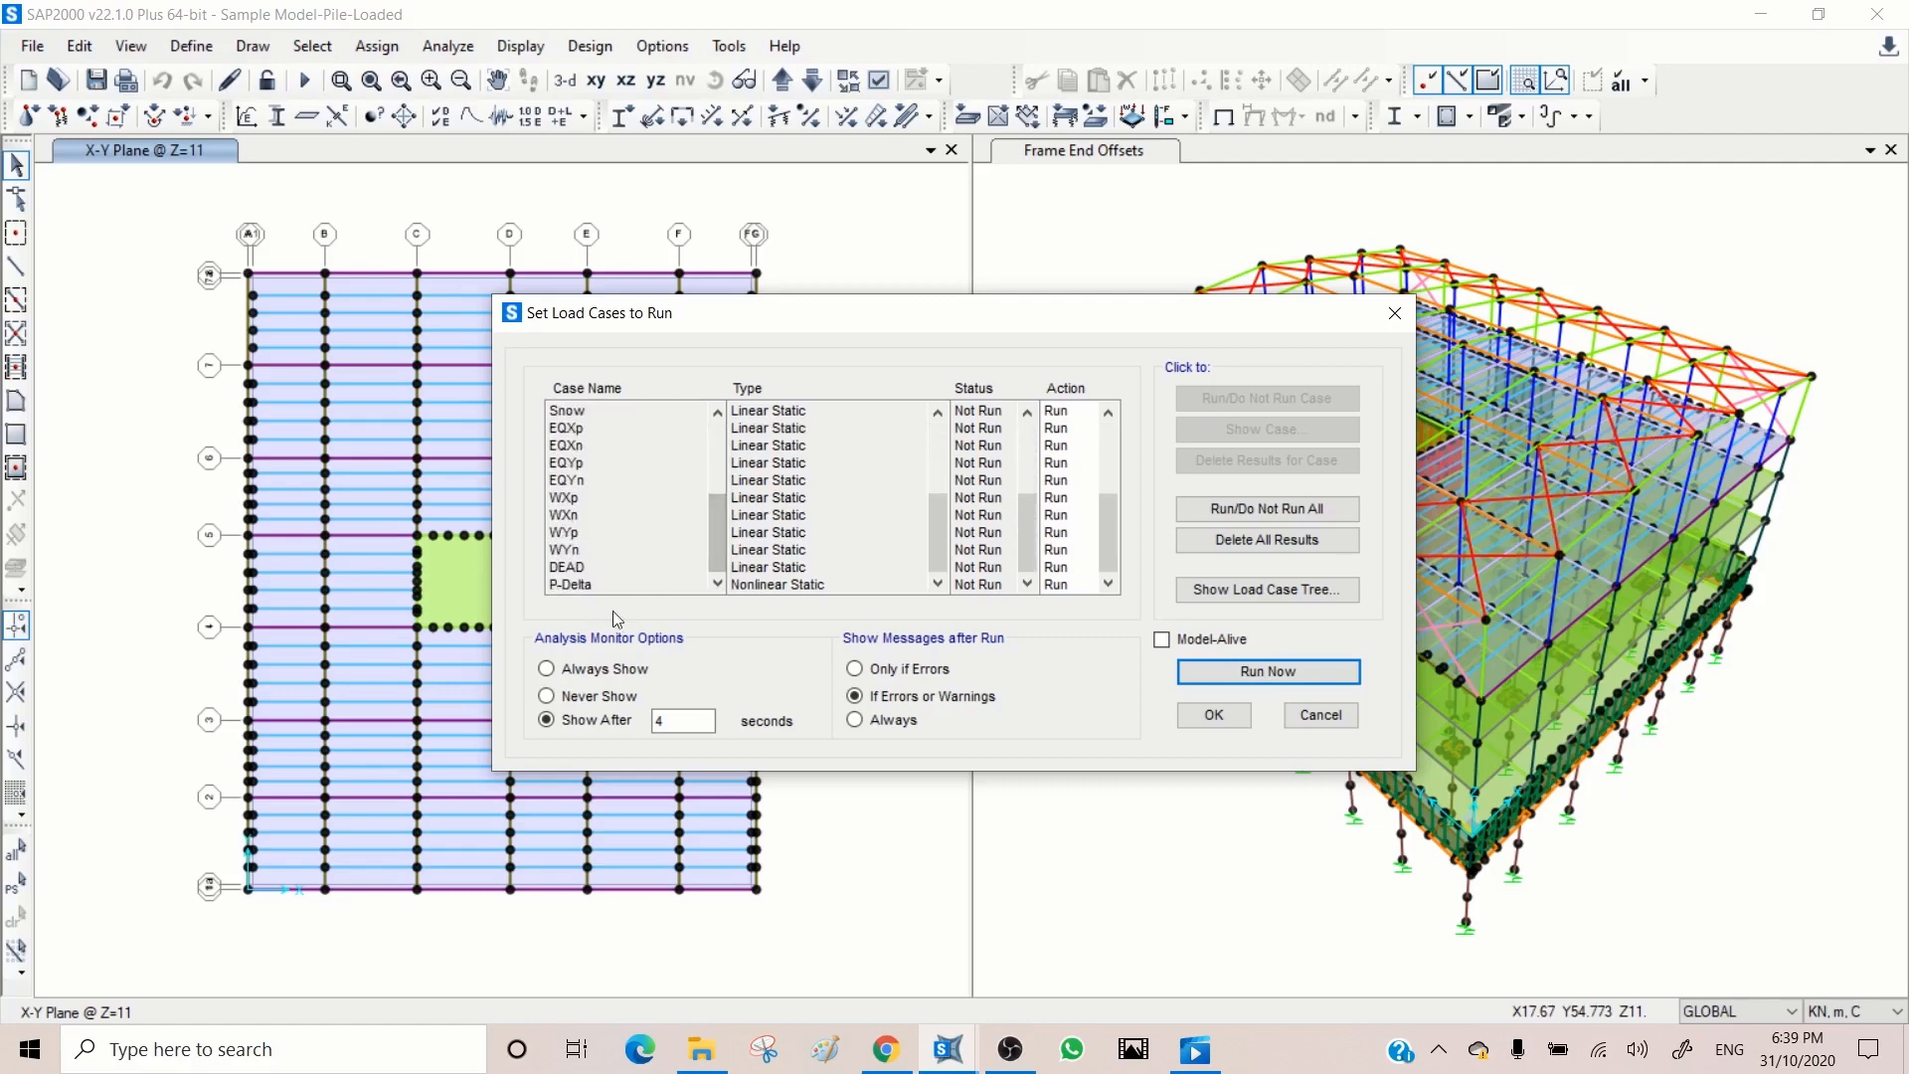
{"action": "left_click", "coordinate": [1057, 585]}
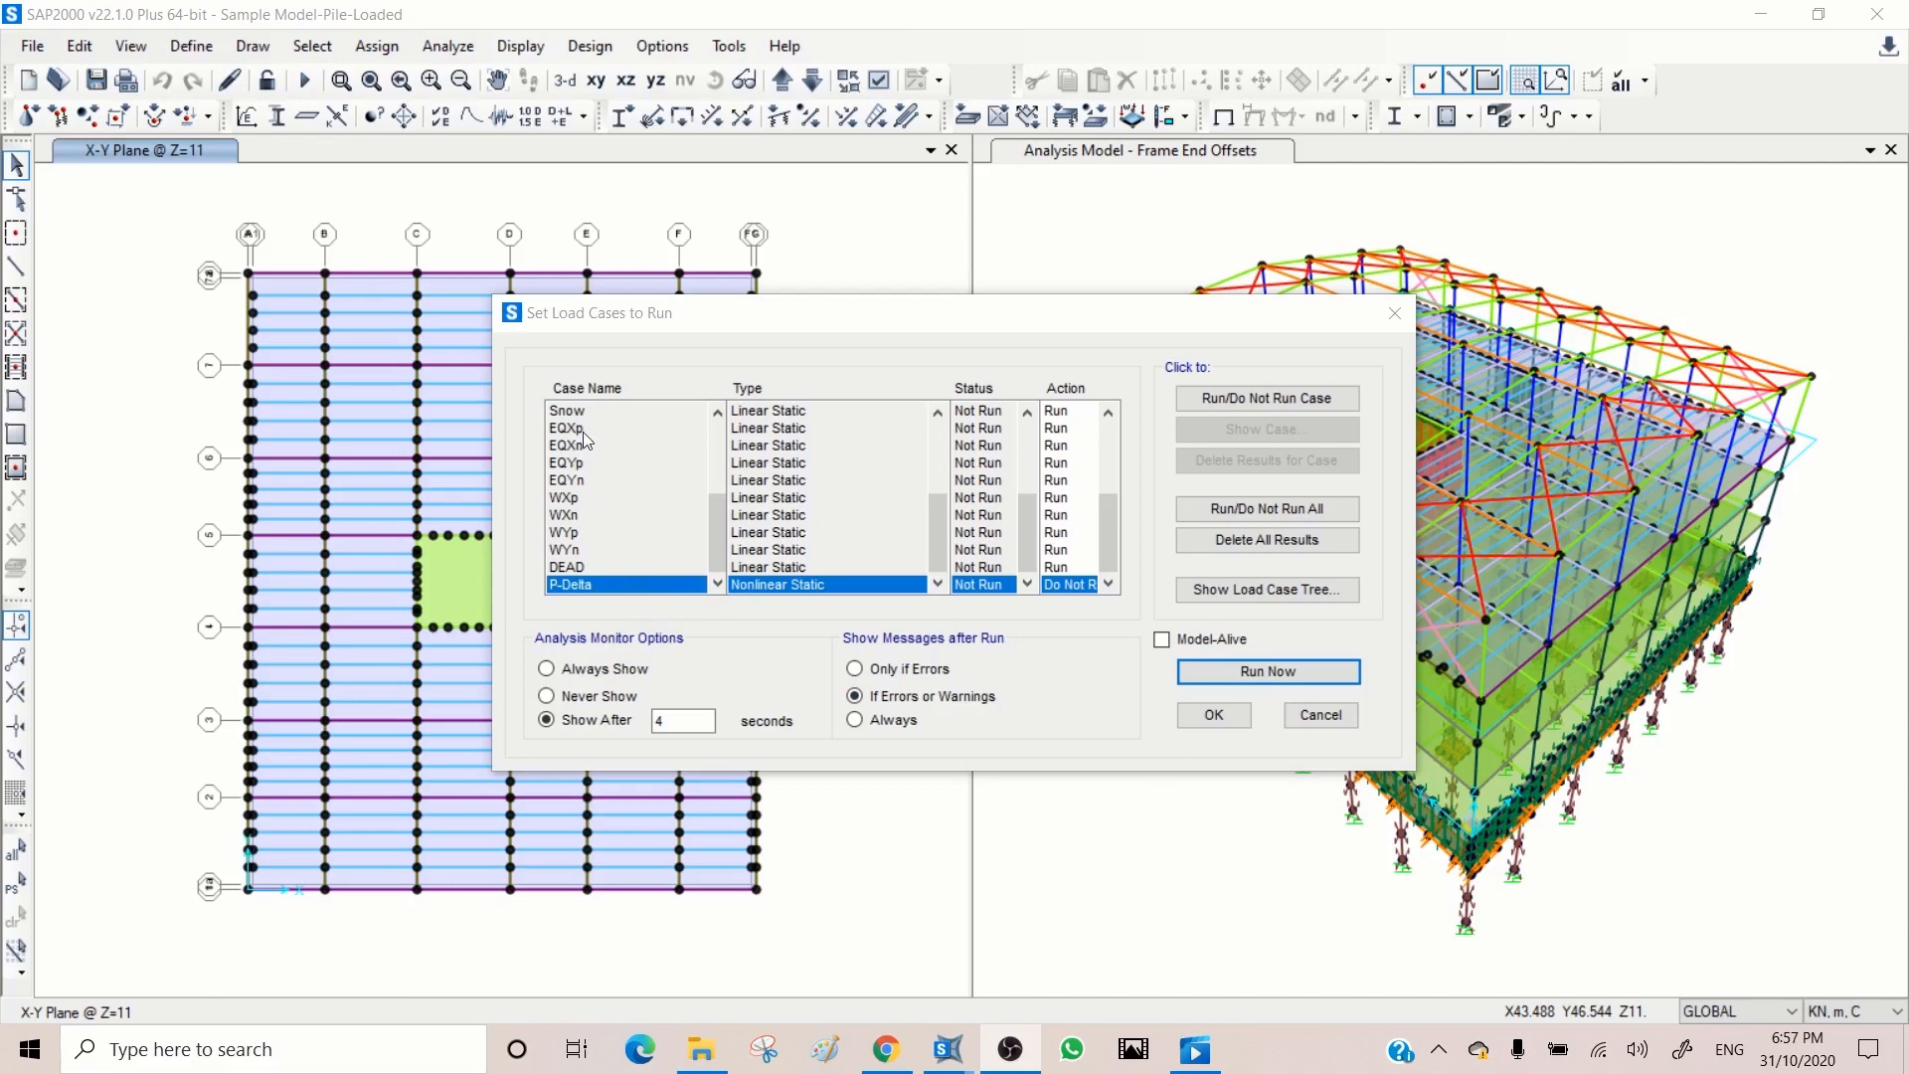
{"action": "left_click_drag", "start_coordinate": [588, 432], "coordinate": [590, 475]}
{"action": "left_click", "coordinate": [584, 502]}
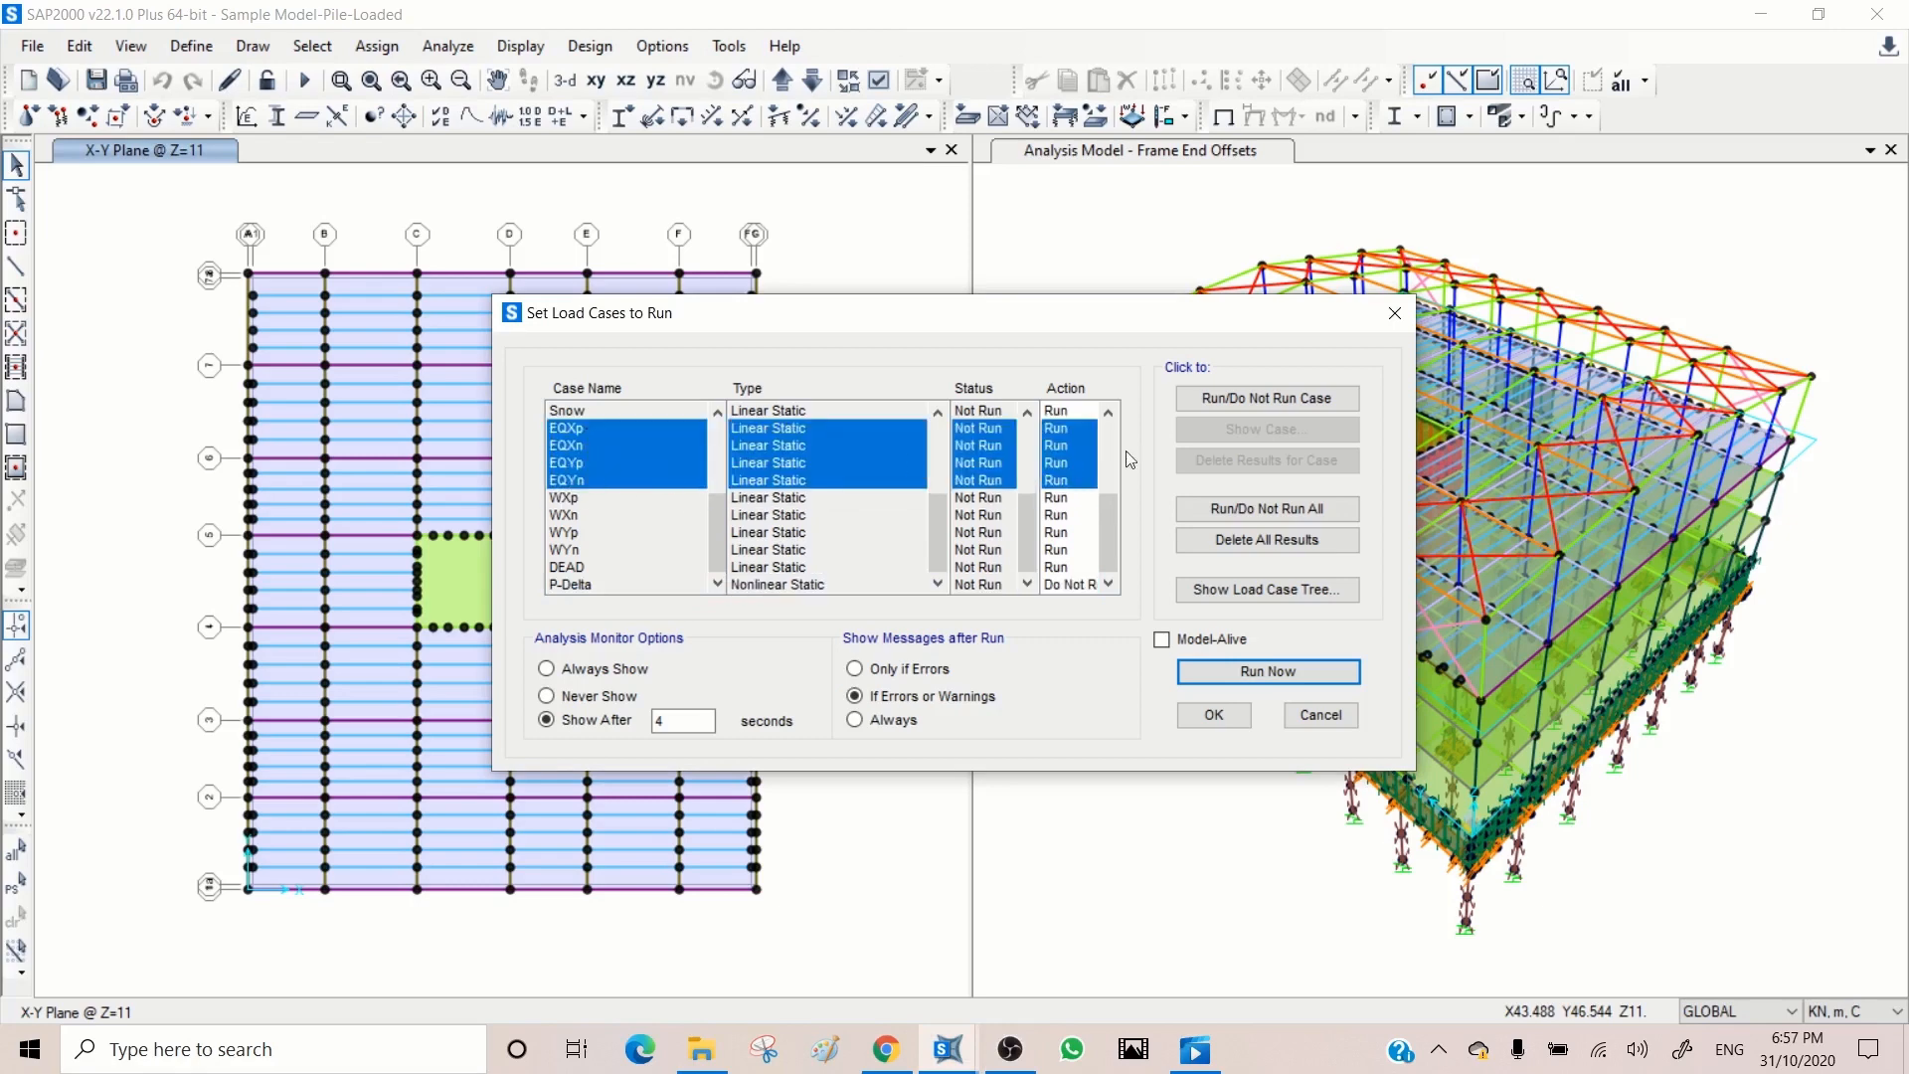
{"action": "left_click", "coordinate": [1244, 399]}
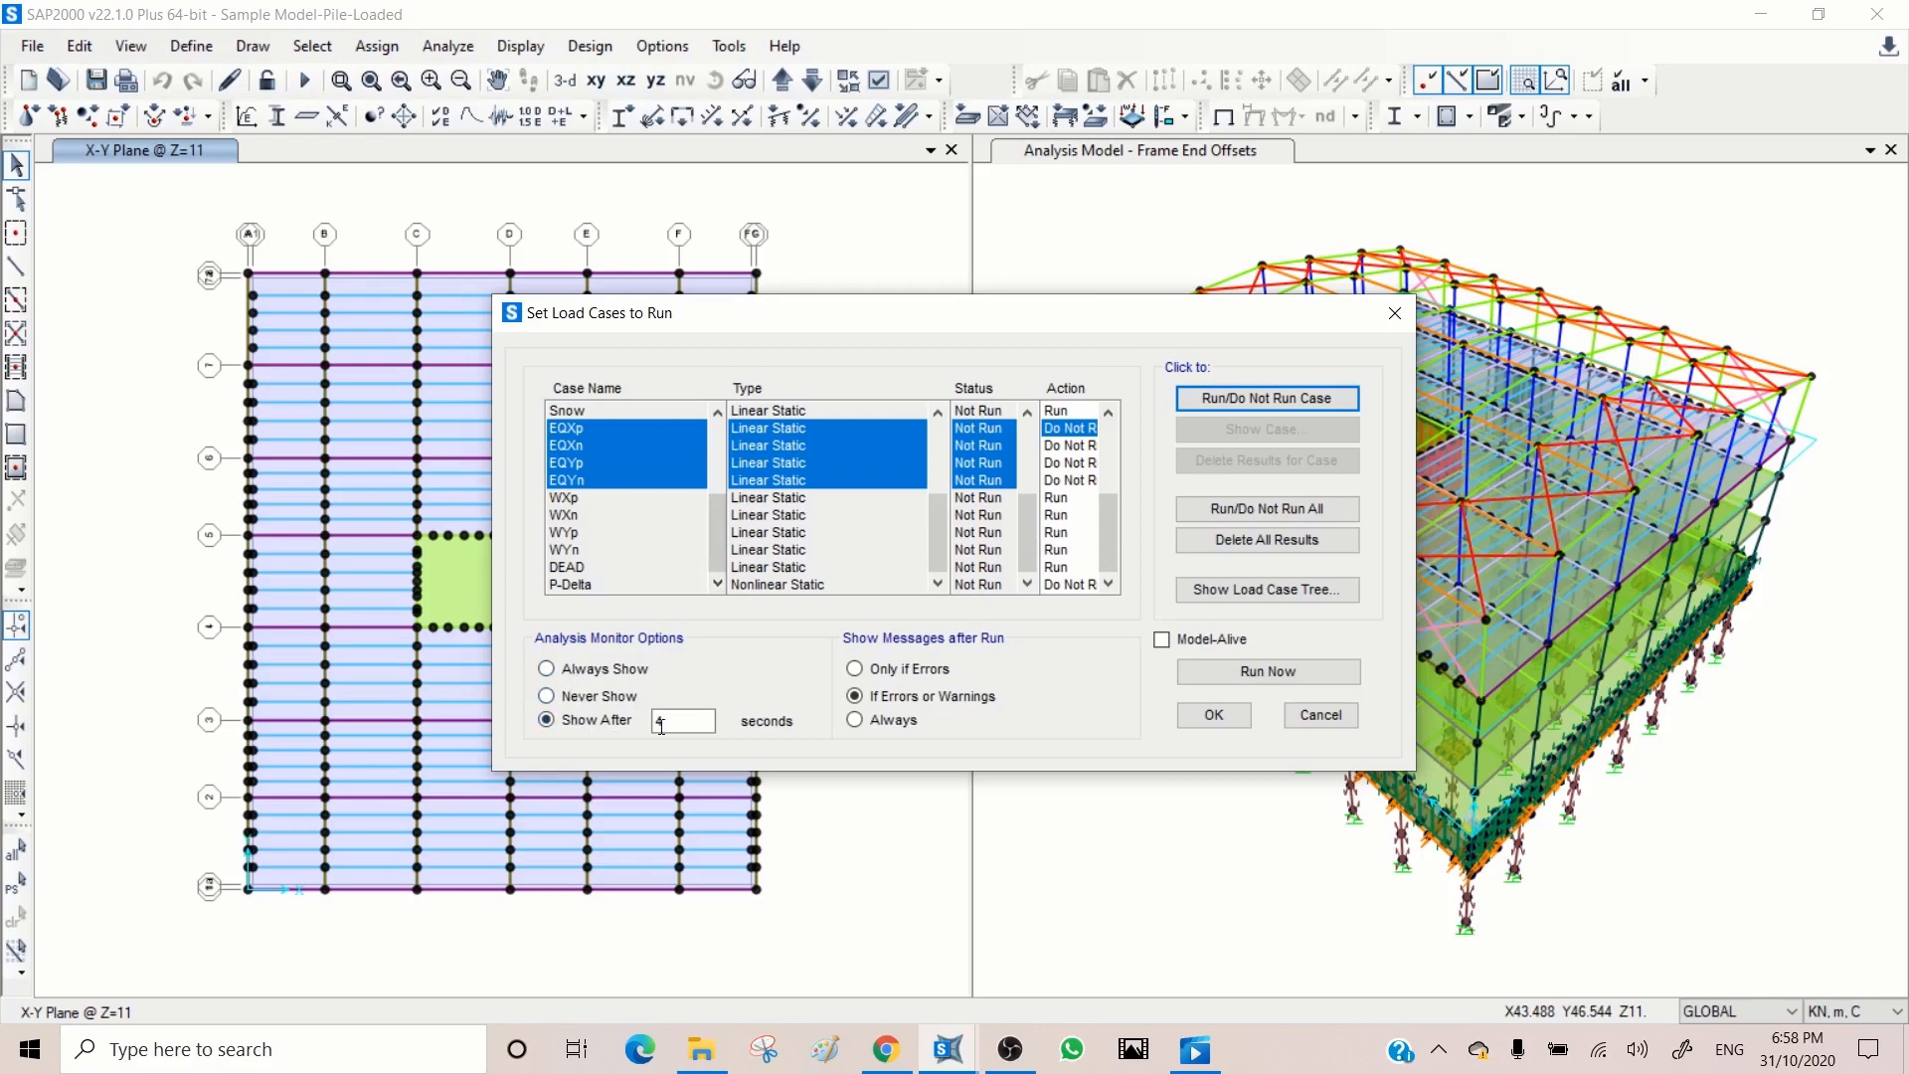
Step: Set the analysis monitor to Always Show and run the analysis with the remaining load cases
{"action": "left_click", "coordinate": [569, 672]}
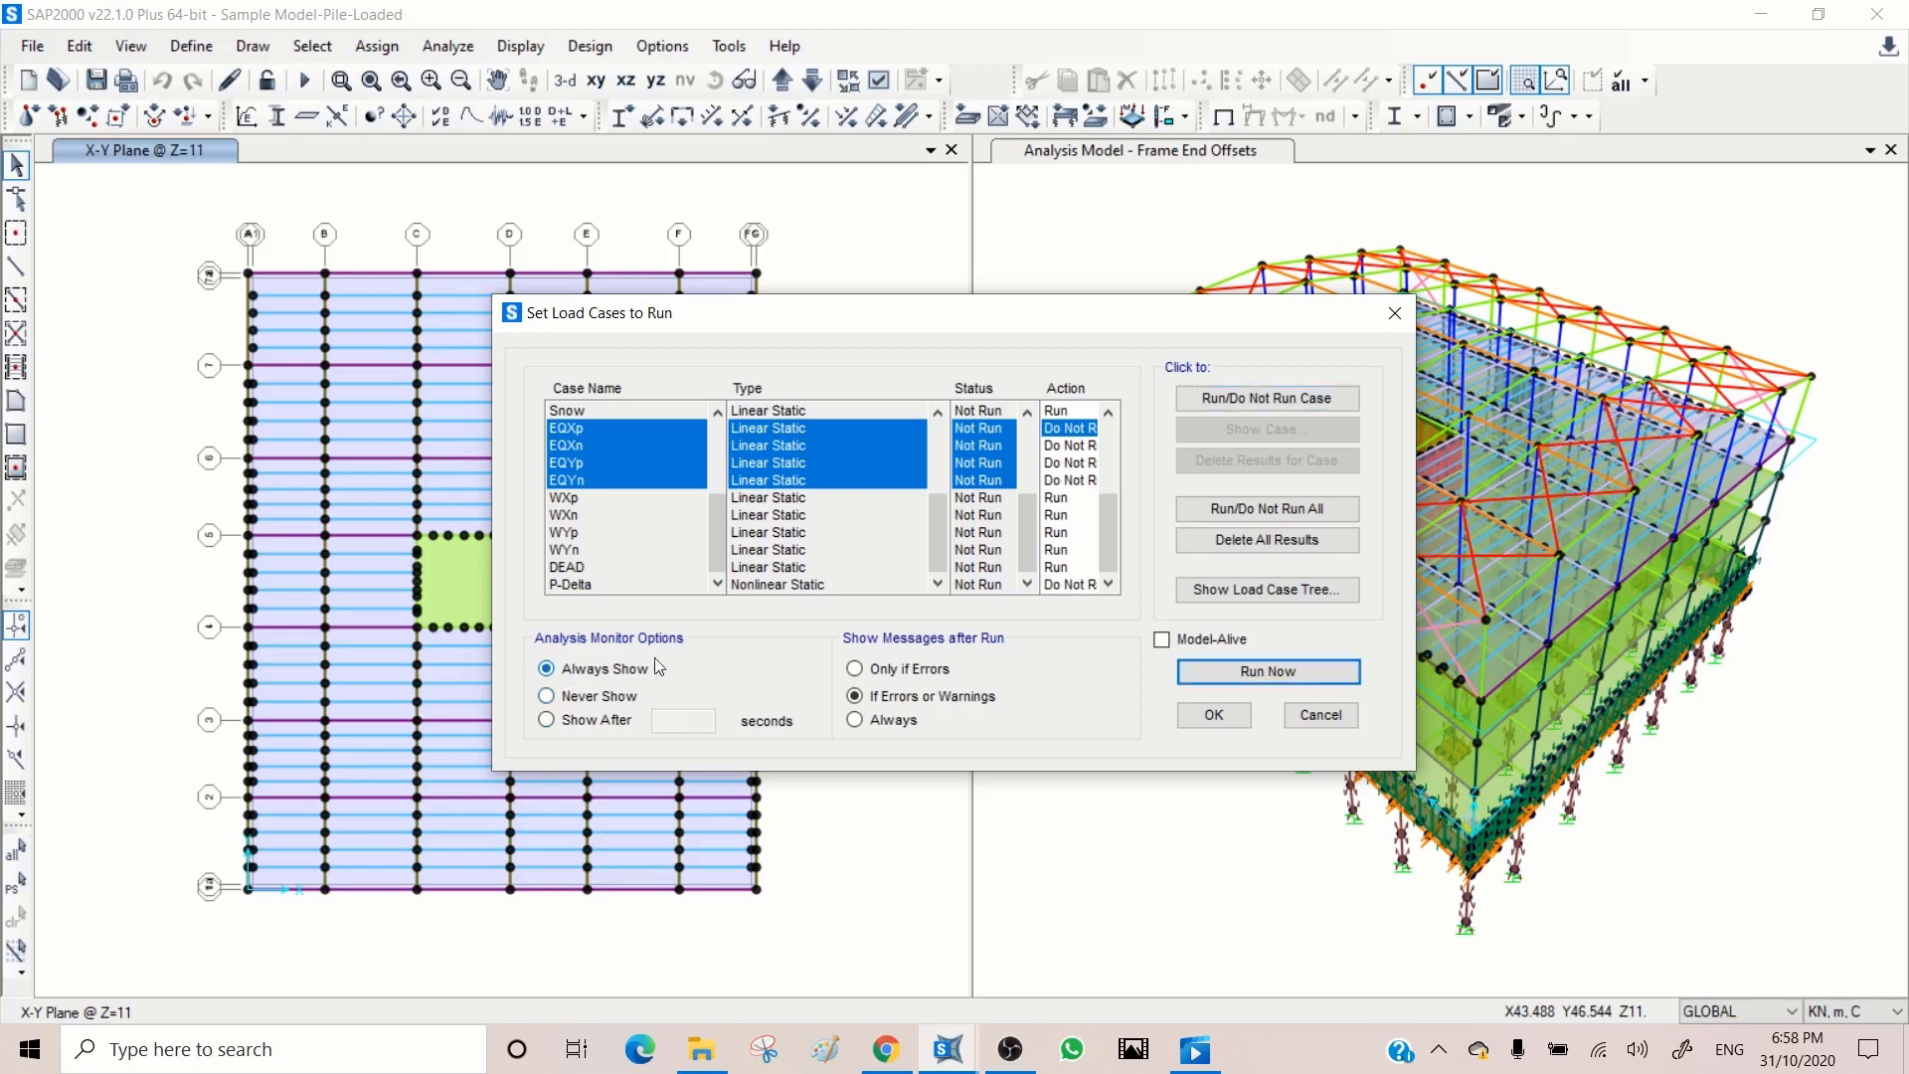
{"action": "left_click", "coordinate": [592, 718]}
{"action": "type", "text": "10"}
{"action": "left_click", "coordinate": [584, 670]}
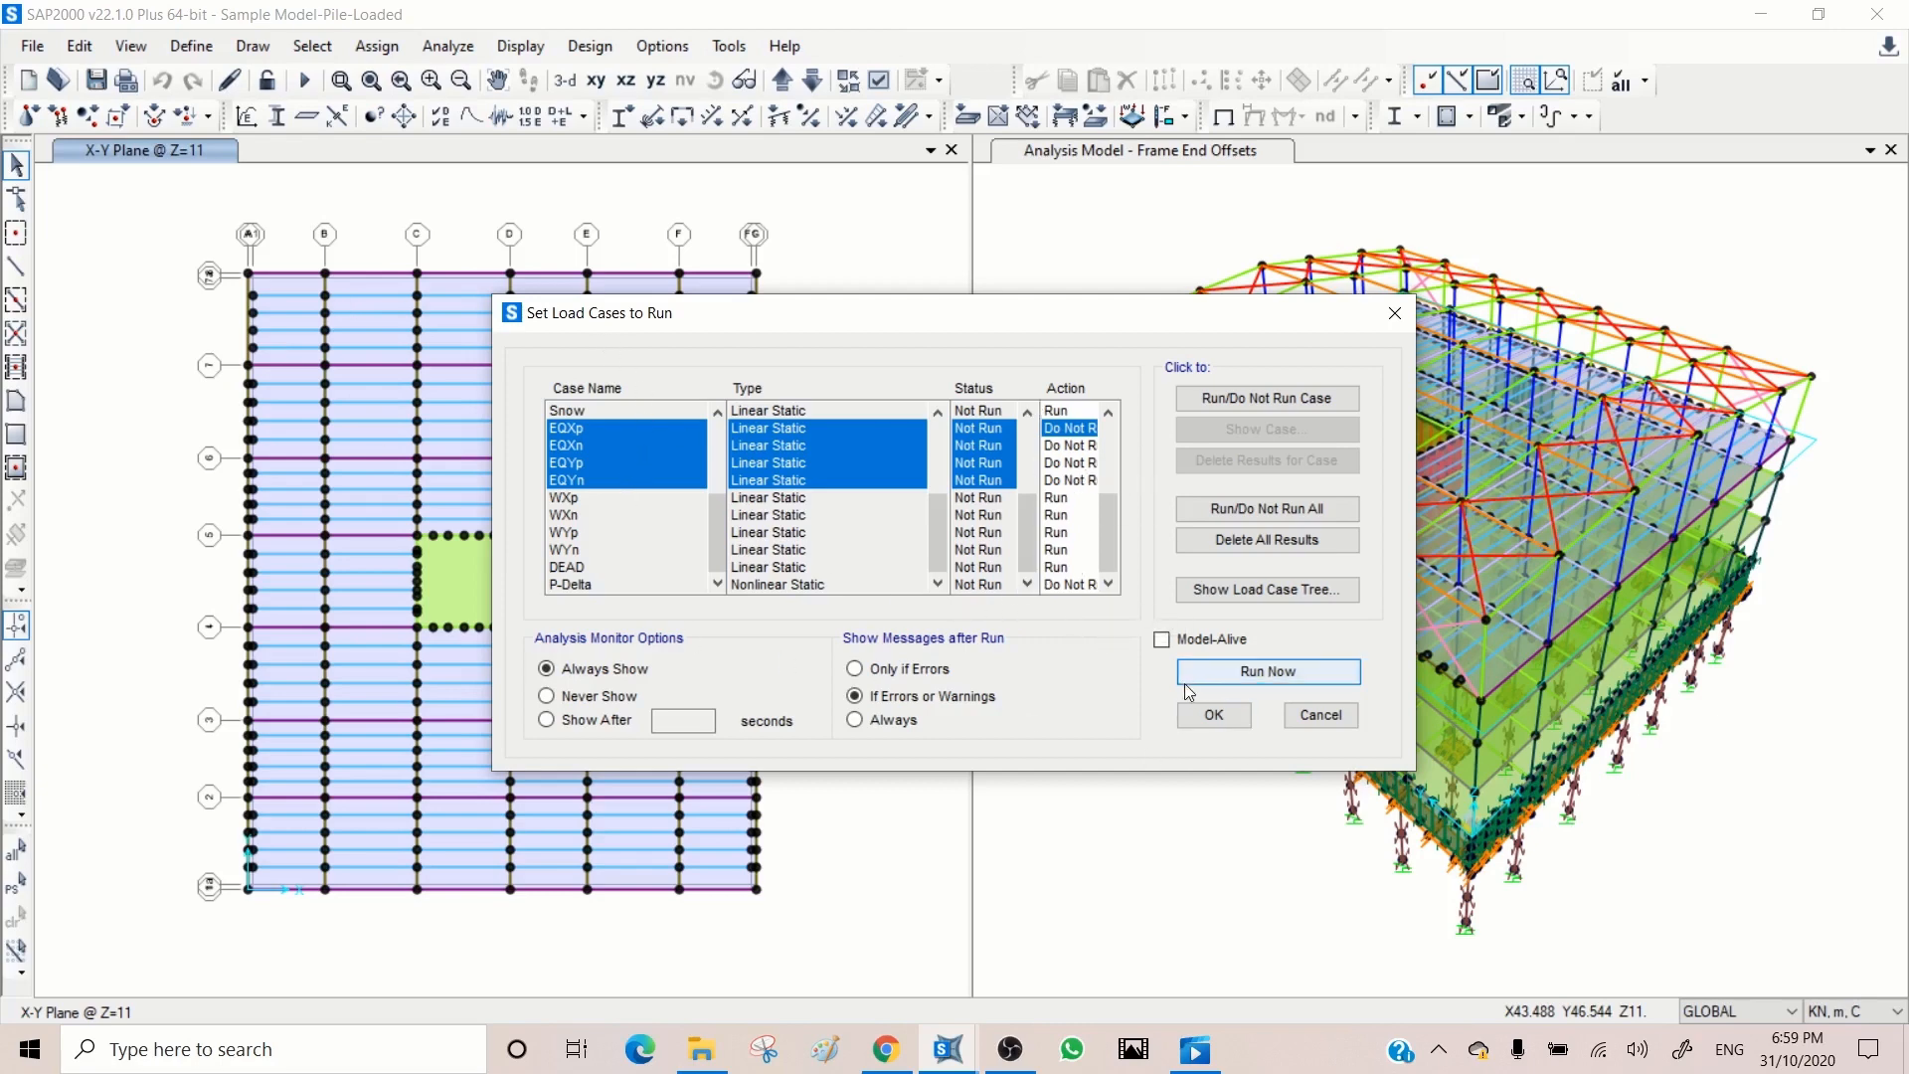
{"action": "left_click", "coordinate": [1264, 674]}
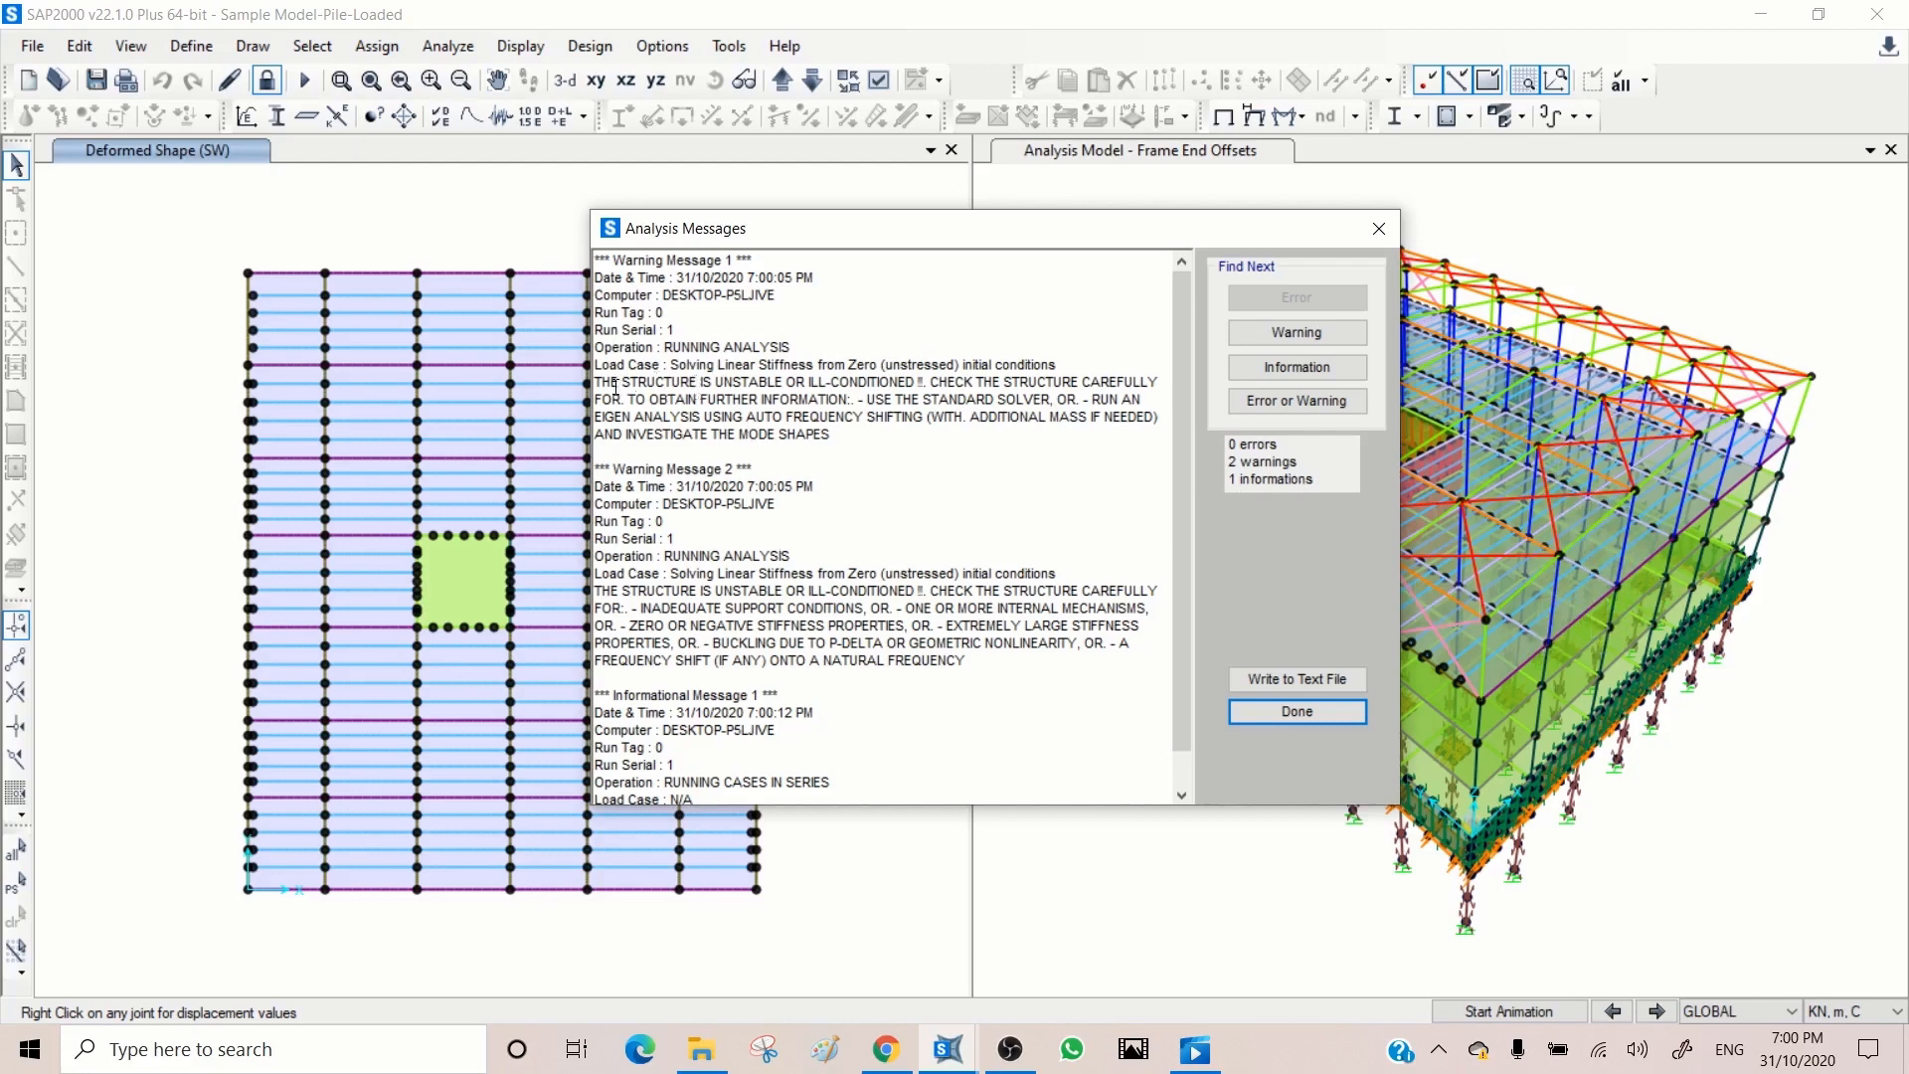
Step: Read through the warning and informational messages of the analysis run and close the message window
{"action": "left_click_drag", "start_coordinate": [595, 384], "coordinate": [909, 381]}
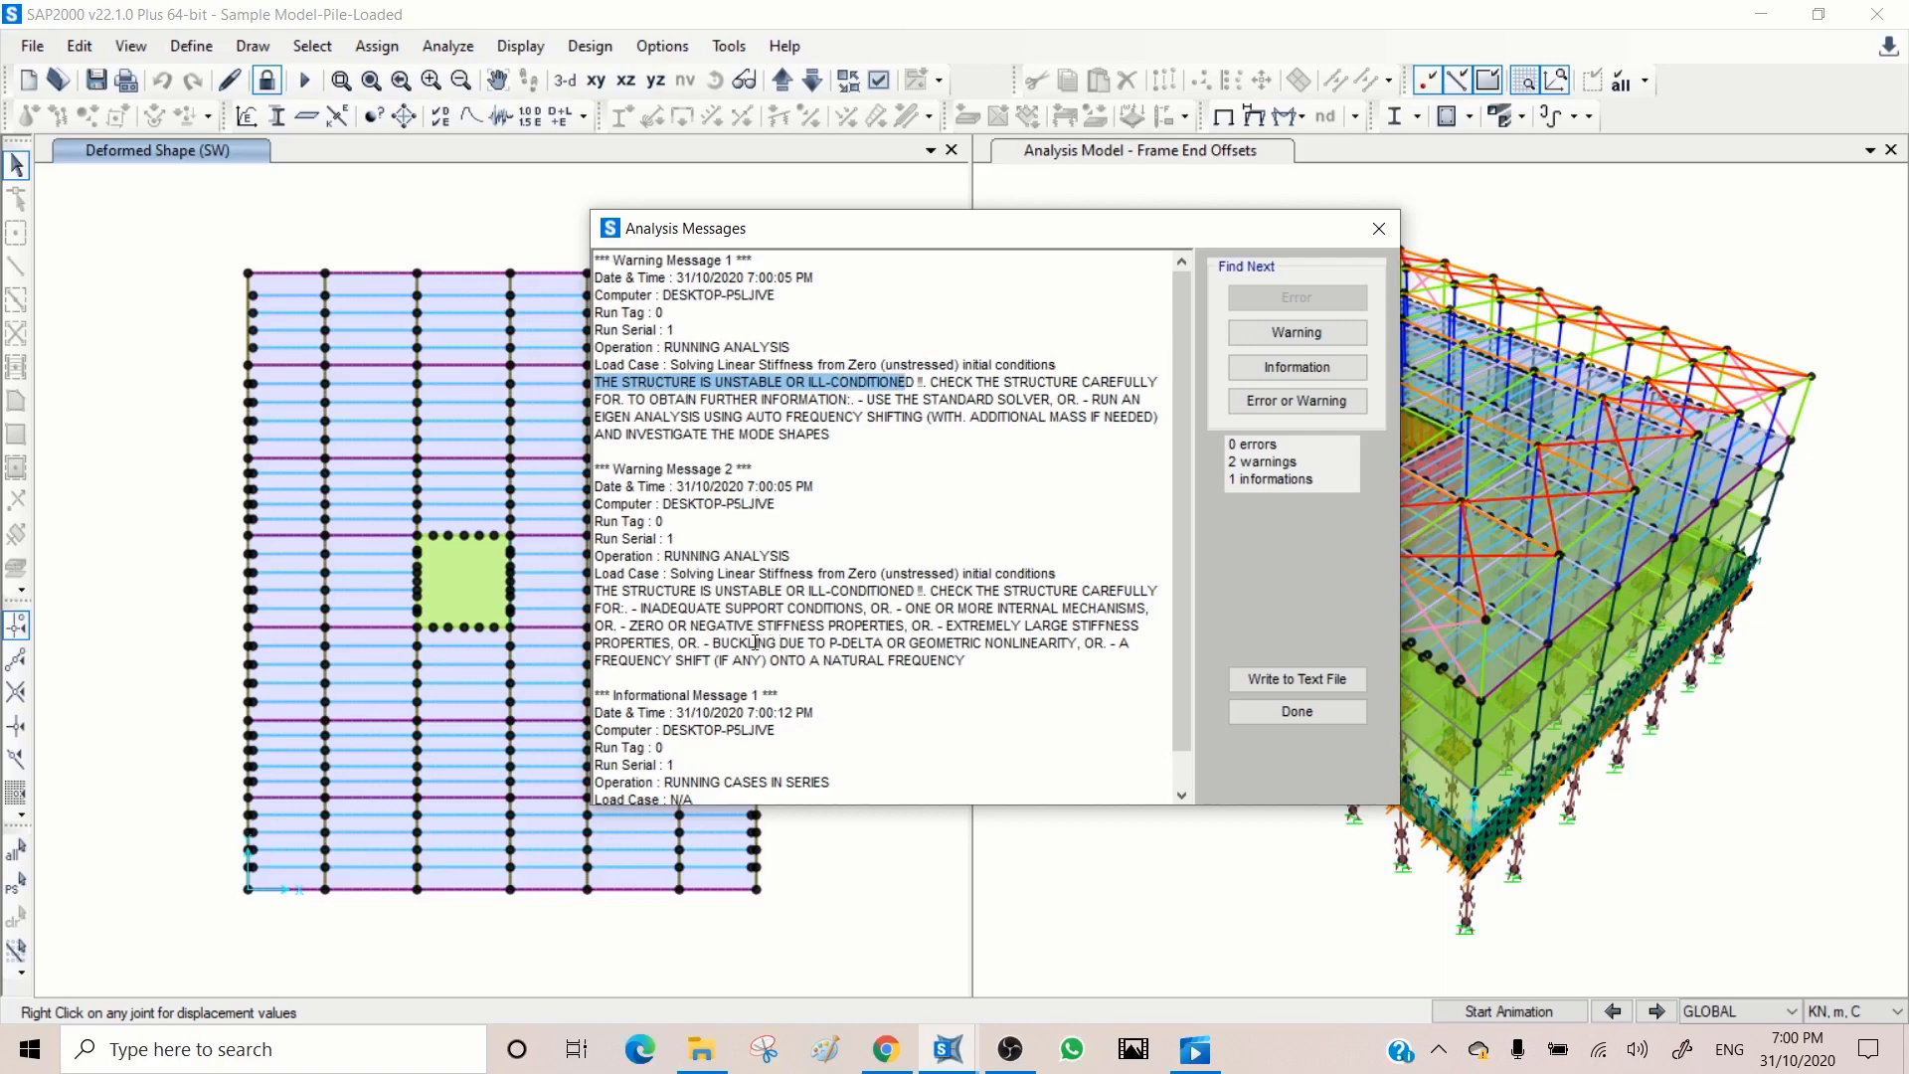
{"action": "left_click_drag", "start_coordinate": [628, 586], "coordinate": [843, 591]}
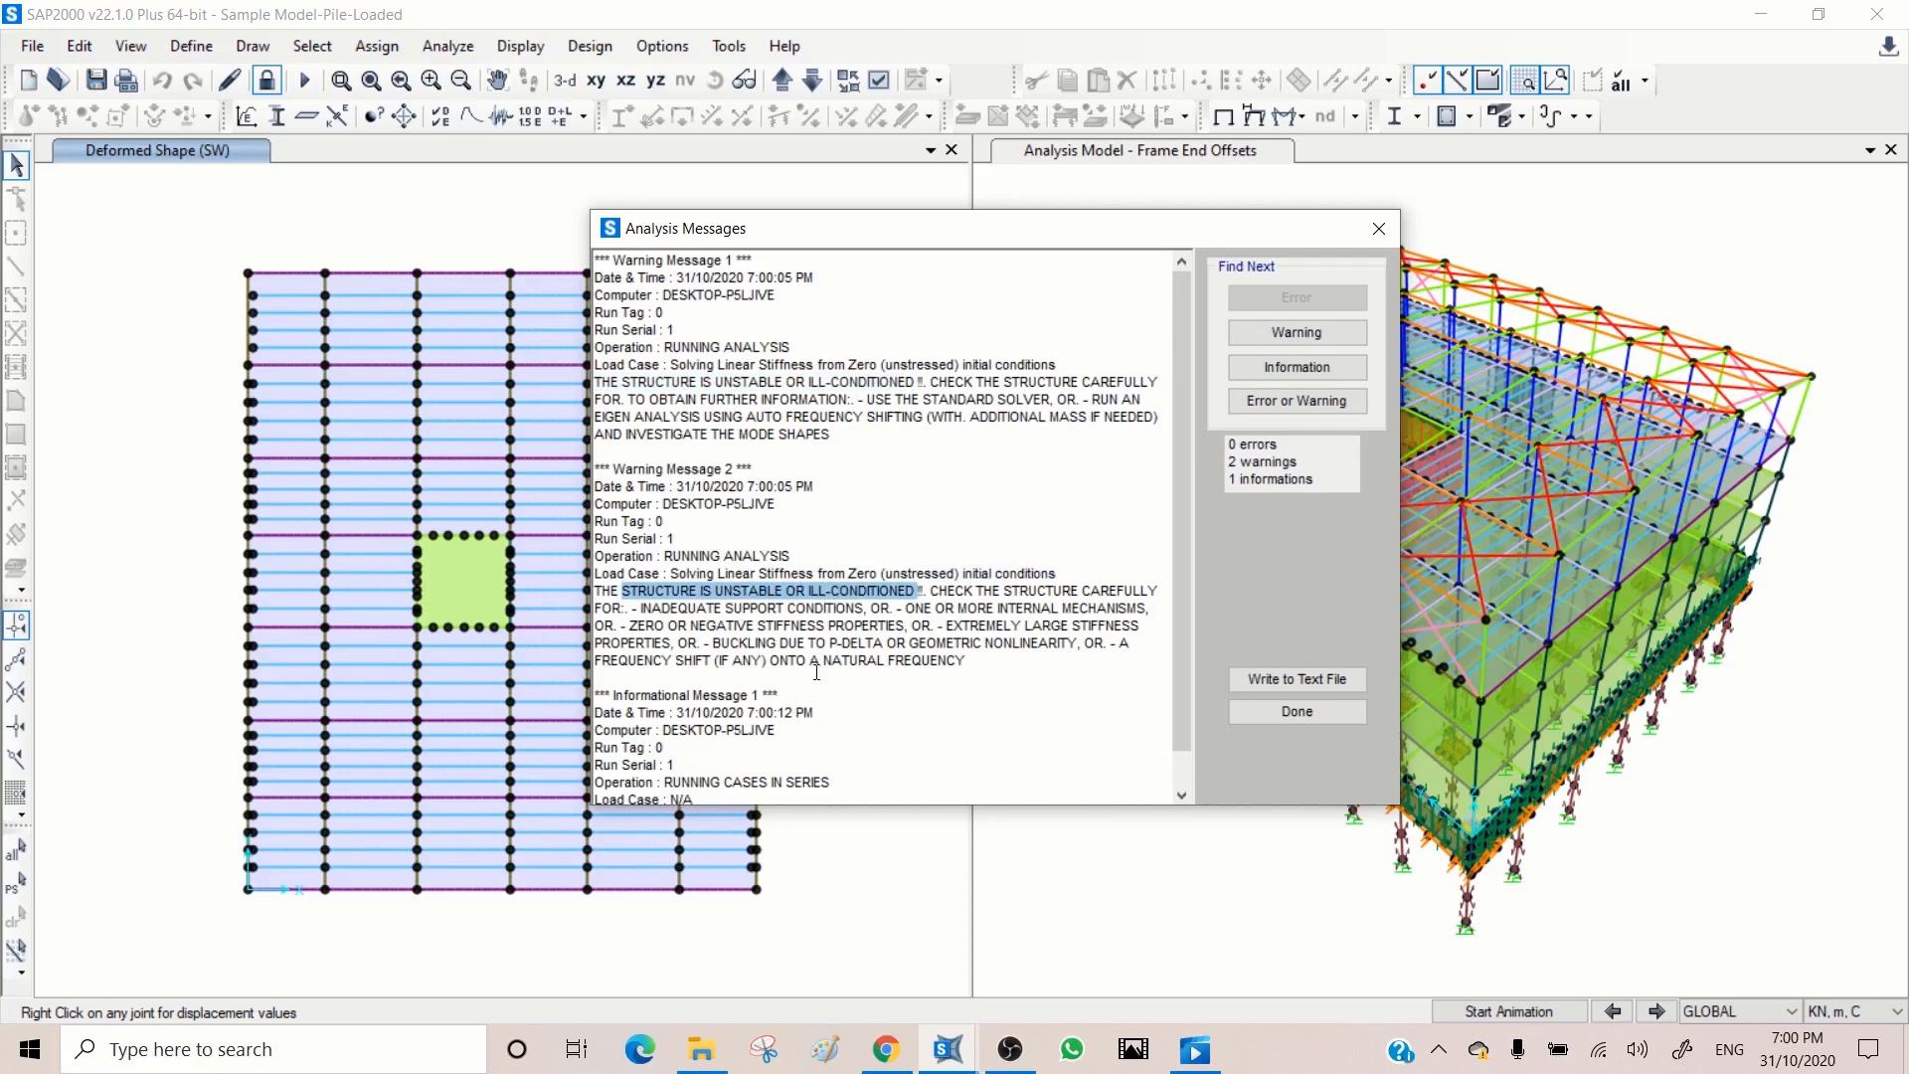
{"action": "scroll", "coordinate": [833, 688], "scroll_direction": "down", "scroll_amount": 1}
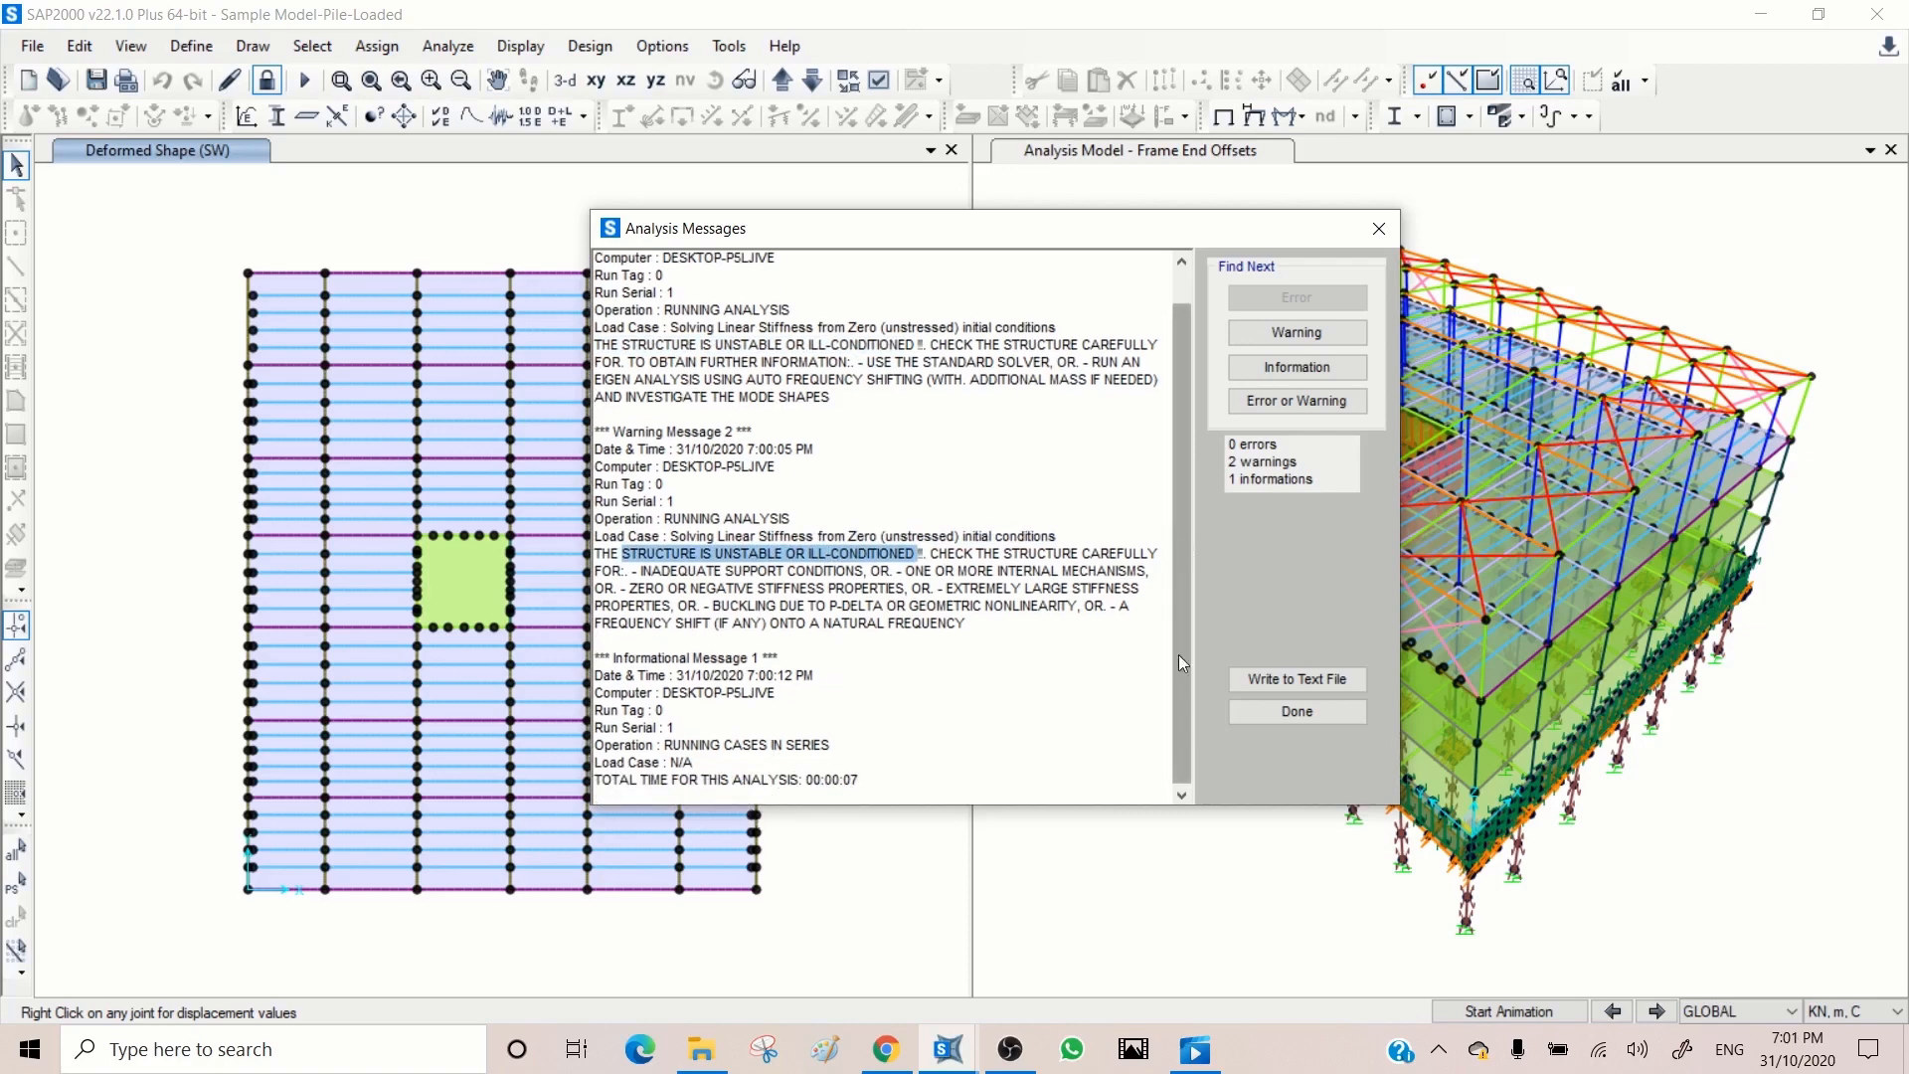
{"action": "left_click", "coordinate": [1310, 711]}
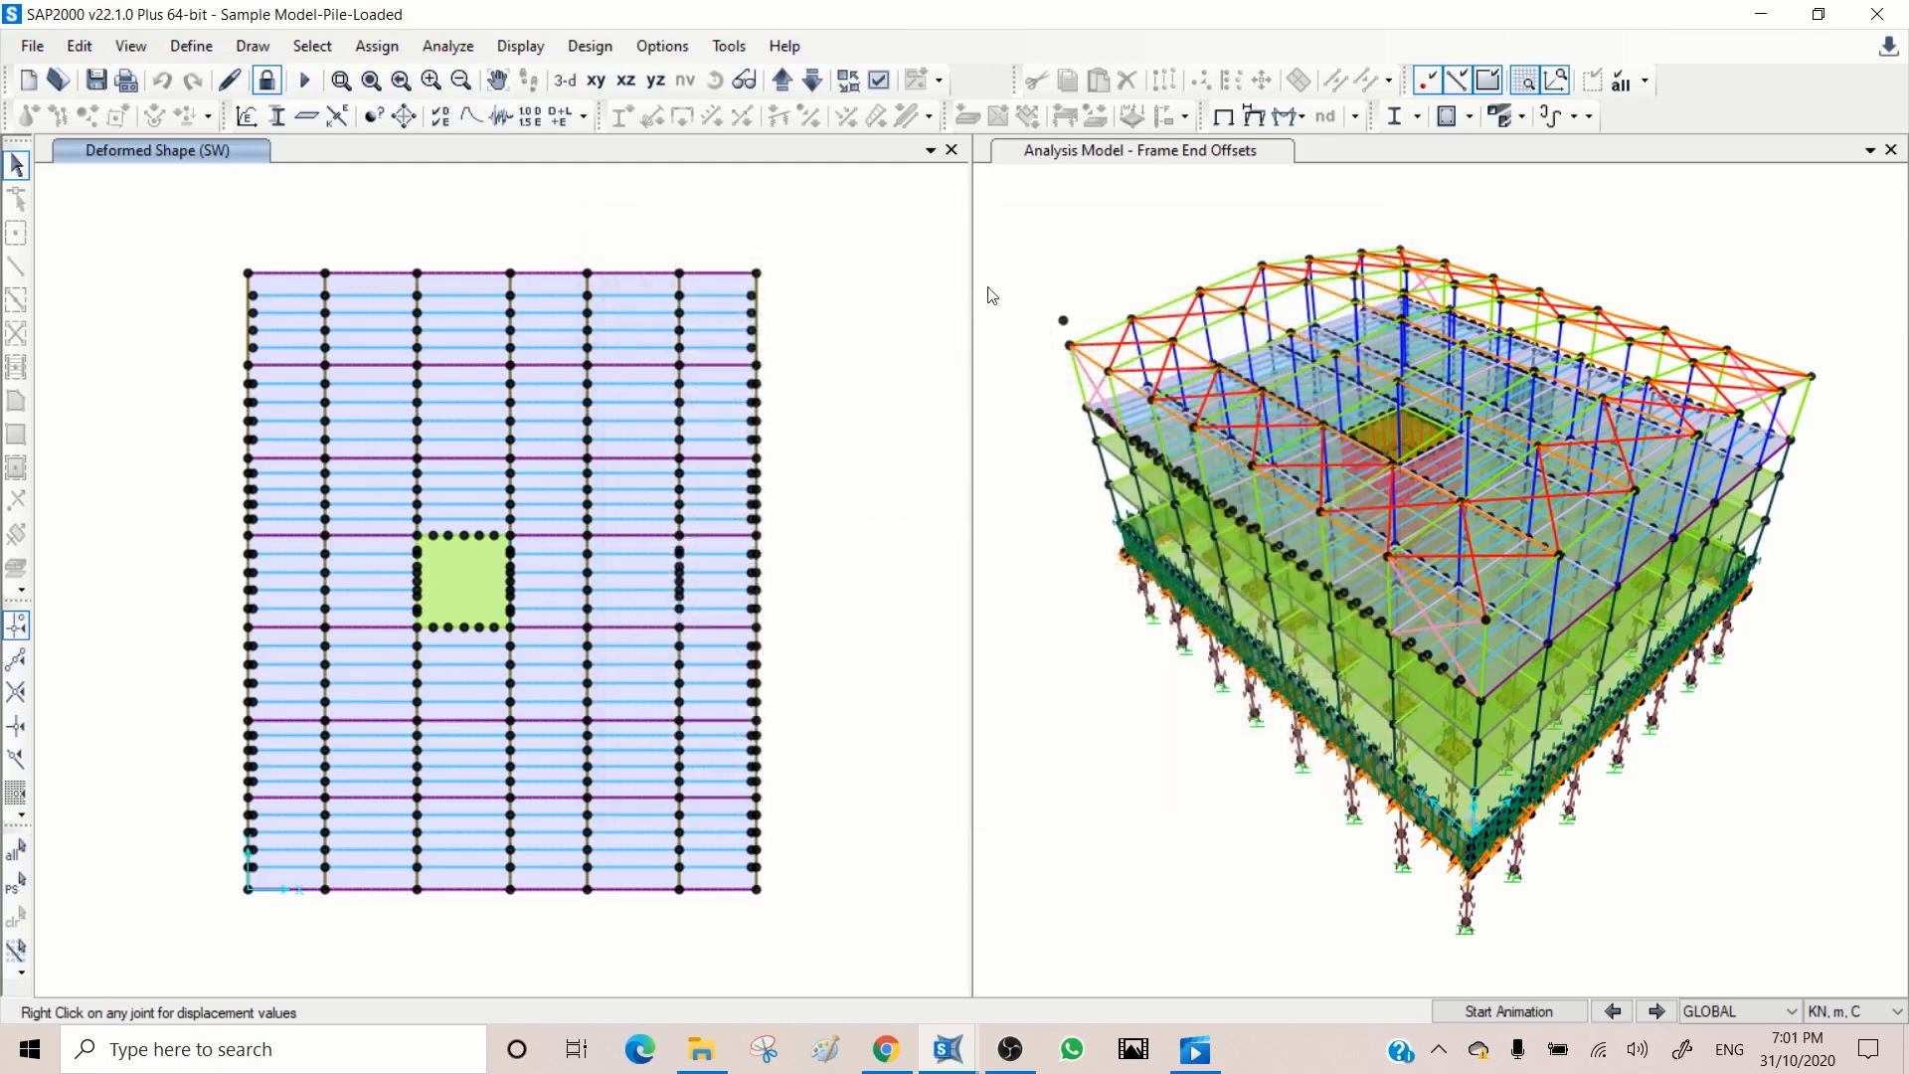